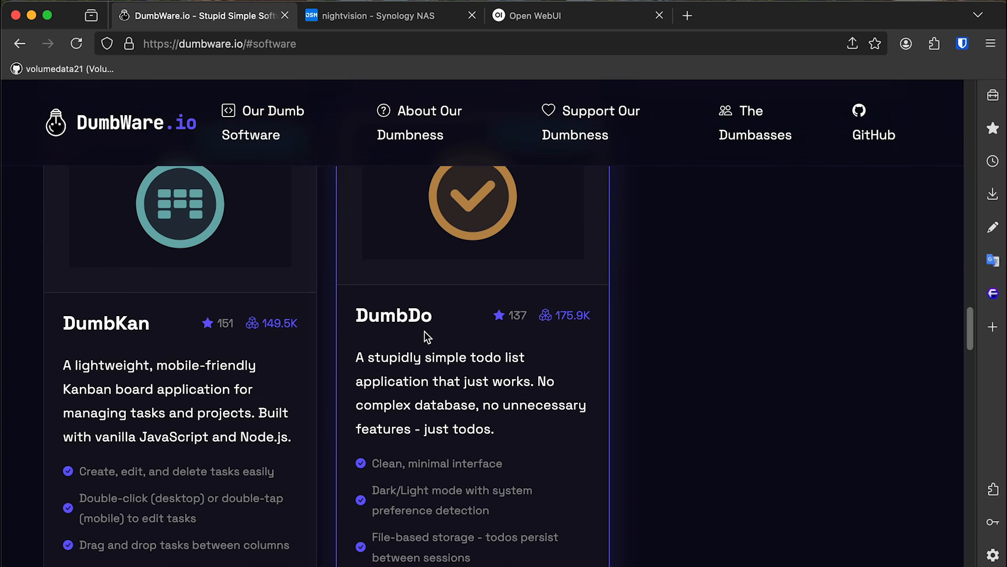
Skim the DumbWare software cards, highlighting the DumbDo and DumbPad descriptions.
drag(394, 357, 520, 360)
click(519, 360)
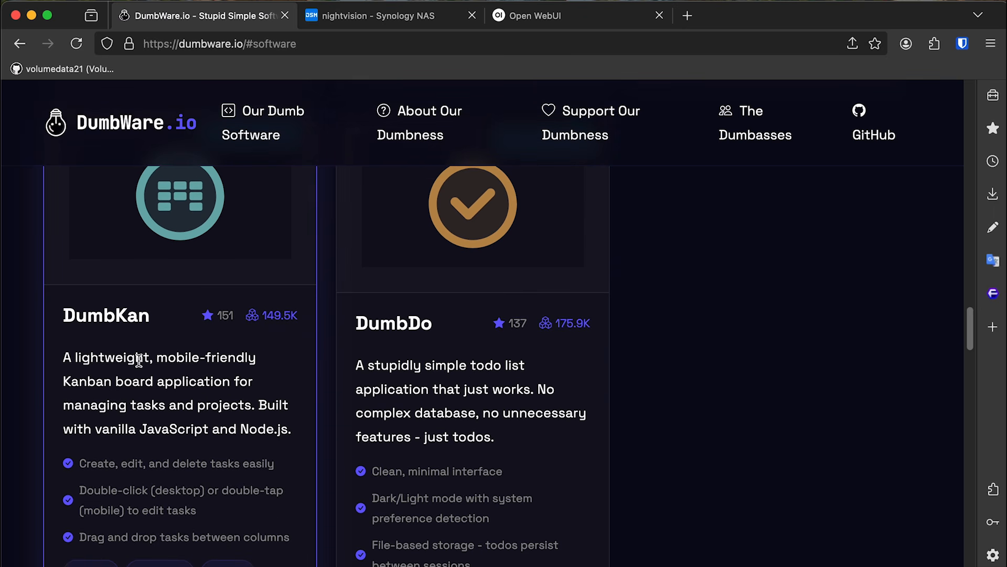
drag(67, 357, 236, 405)
click(236, 404)
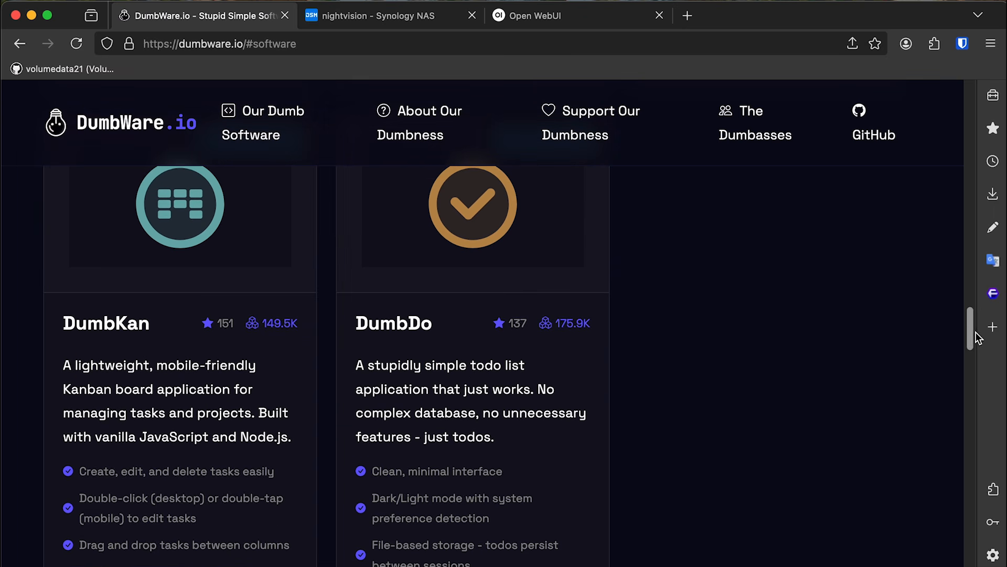
drag(971, 333, 968, 158)
scroll(680, 381, down, 2)
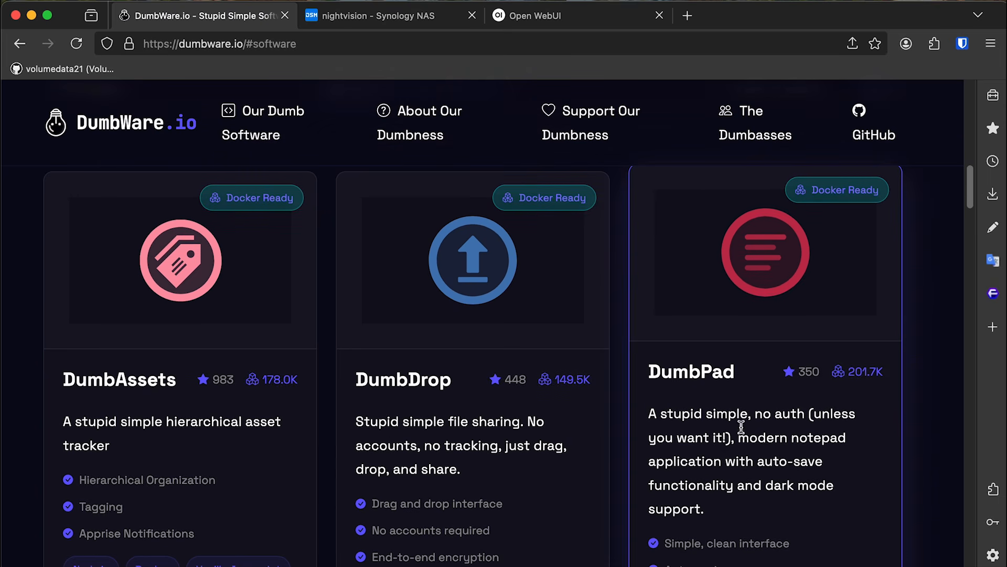
drag(650, 367, 811, 462)
click(811, 461)
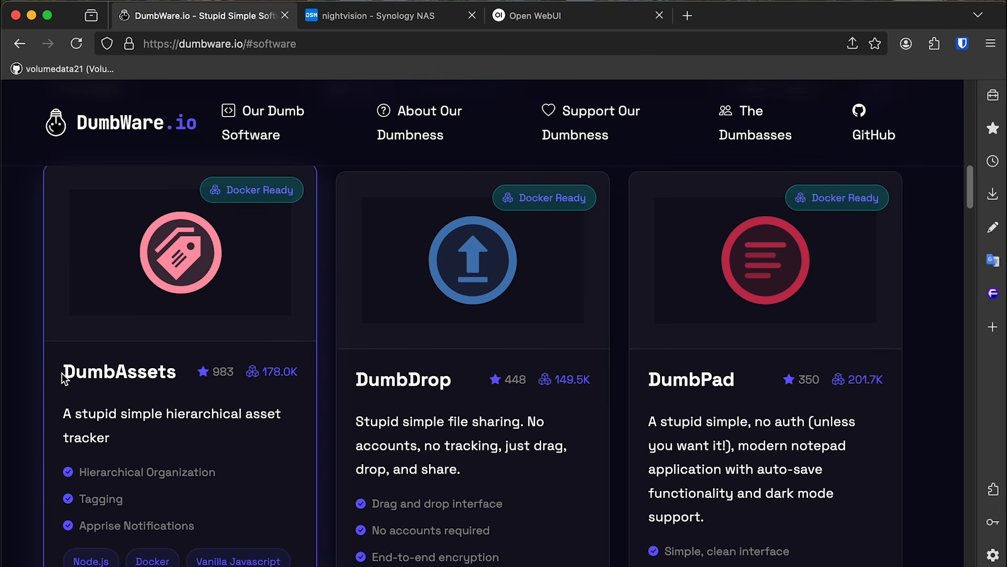
Go to the DumbAssets card and open its View Documentation page.
mouse_move(63, 374)
mouse_down()
mouse_move(76, 372)
mouse_move(65, 370)
mouse_up()
click(65, 370)
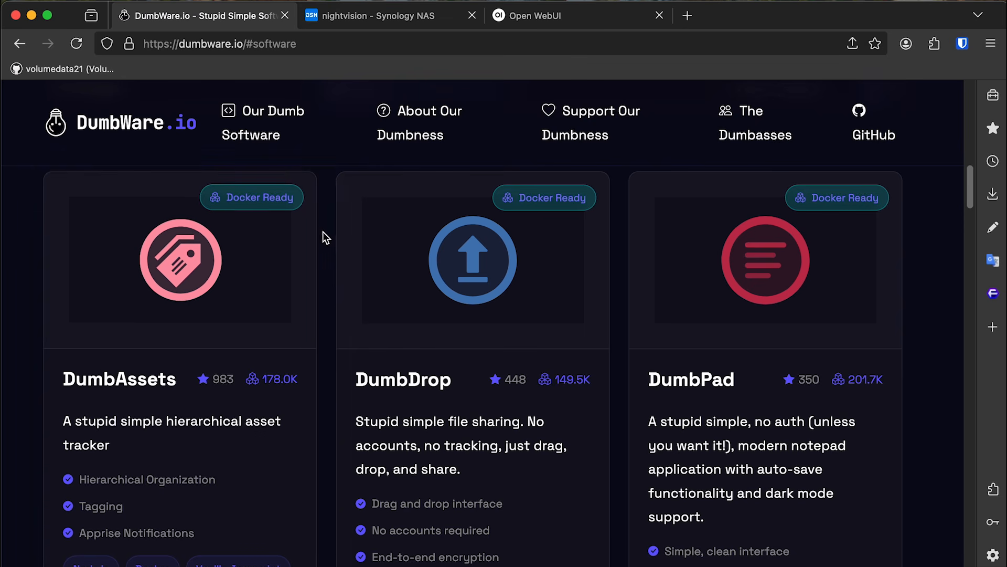
scroll(326, 230, down, 5)
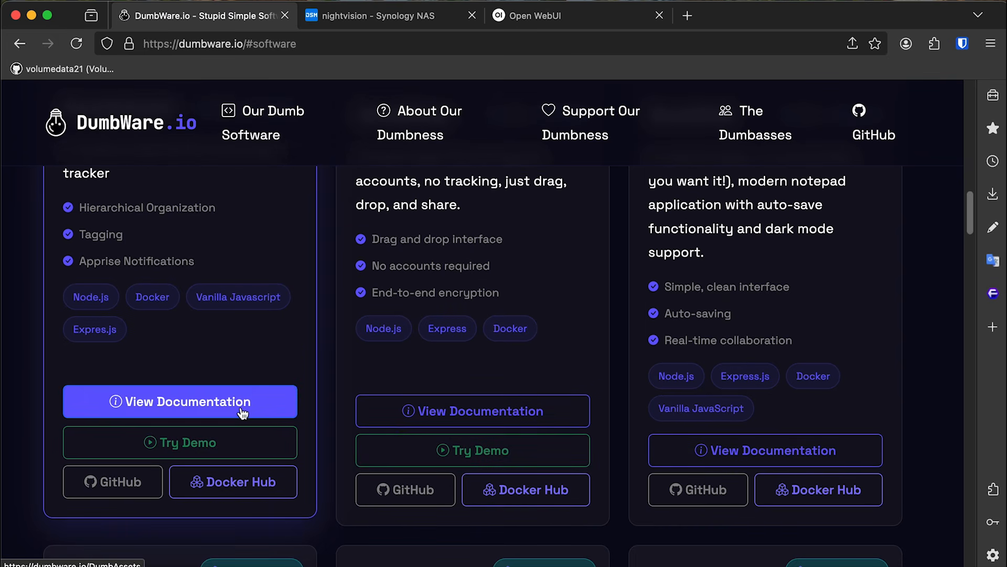
click(242, 402)
Scroll to 'Option 2: Docker Compose' and select the entire DumbAssets docker-compose.yml block.
drag(968, 94, 969, 217)
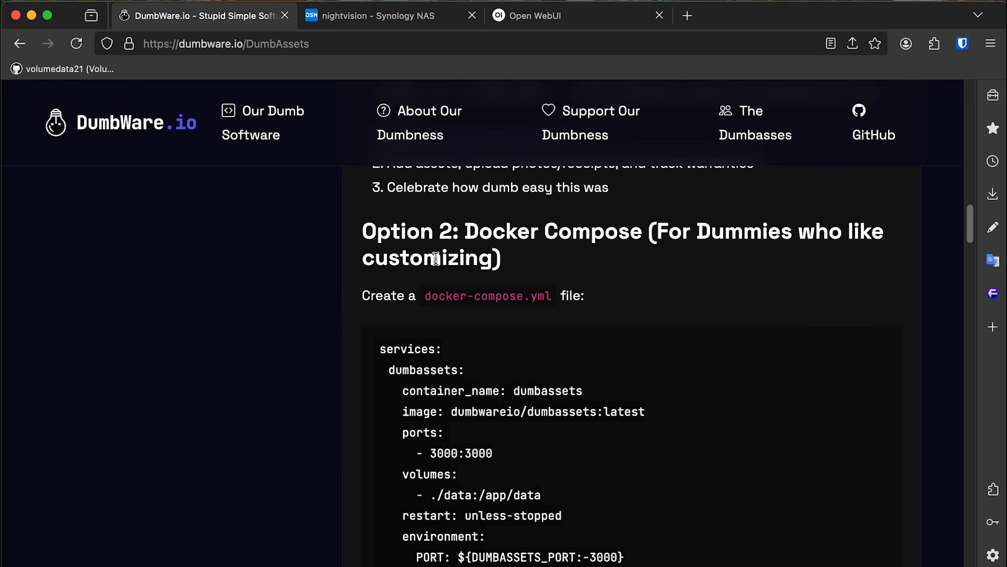
drag(660, 231, 734, 256)
click(773, 291)
scroll(973, 228, down, 5)
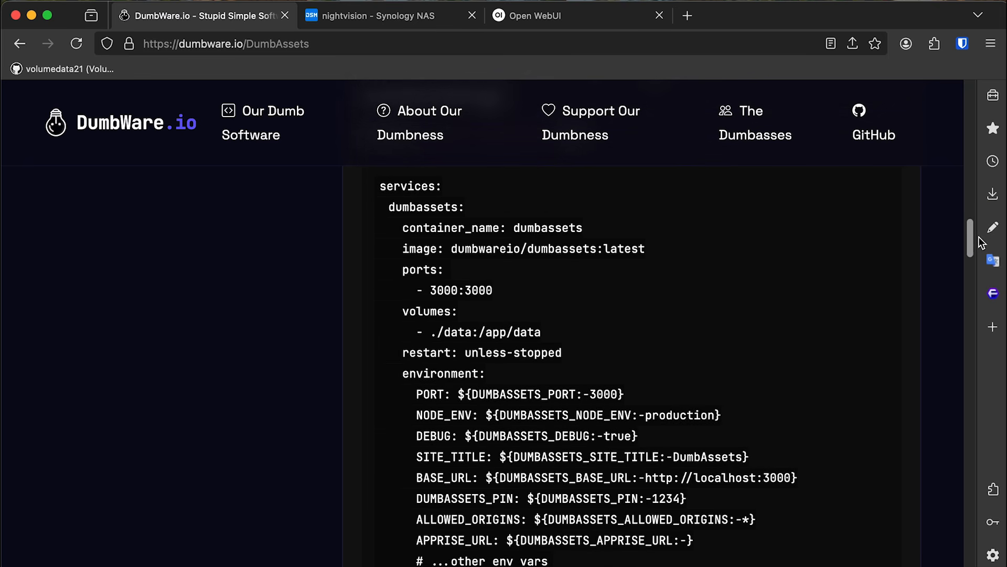
click(382, 184)
scroll(793, 383, down, 2)
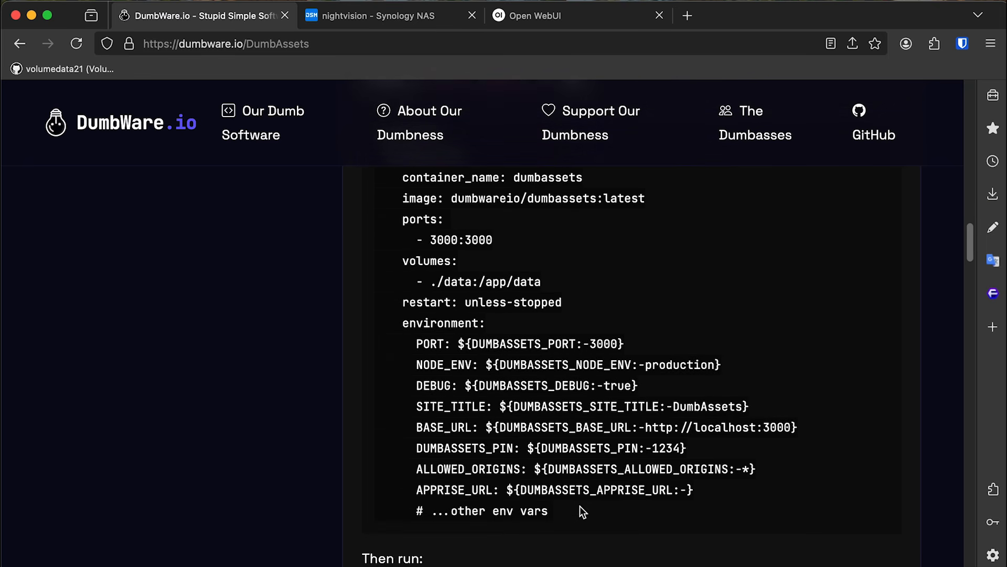
shift+click(581, 513)
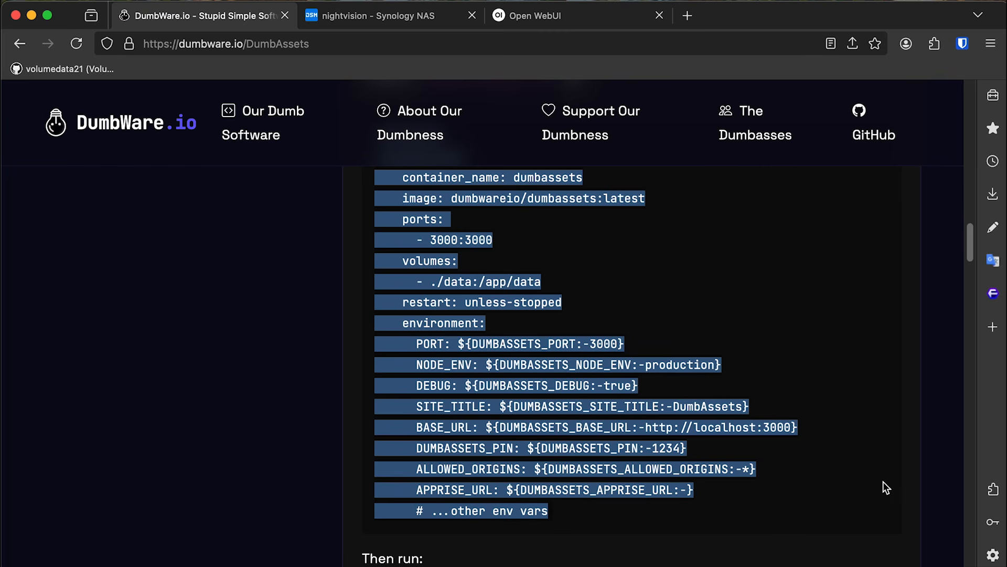
scroll(839, 455, up, 1)
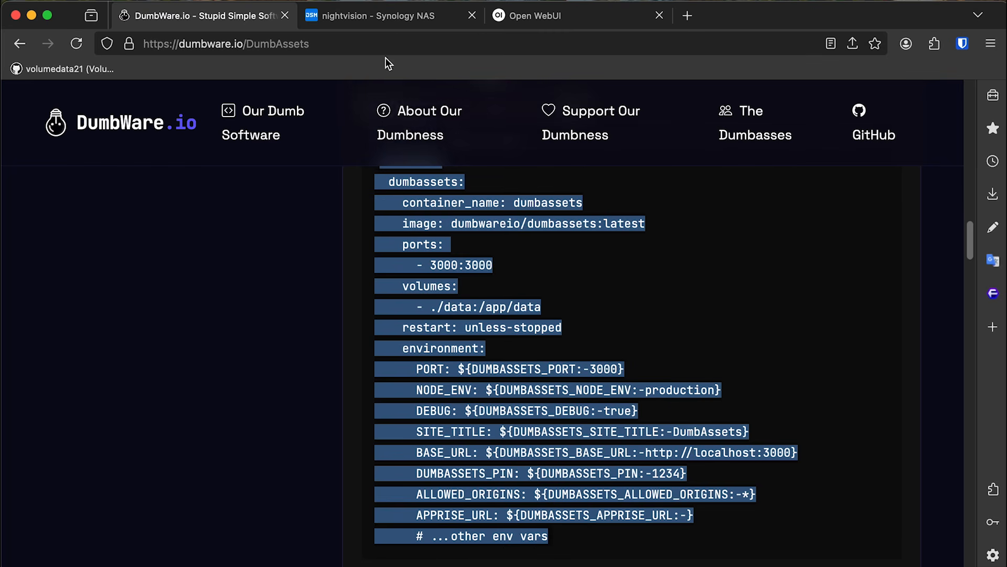
Launch Container Manager on the Synology NAS tab and resize its window.
click(395, 16)
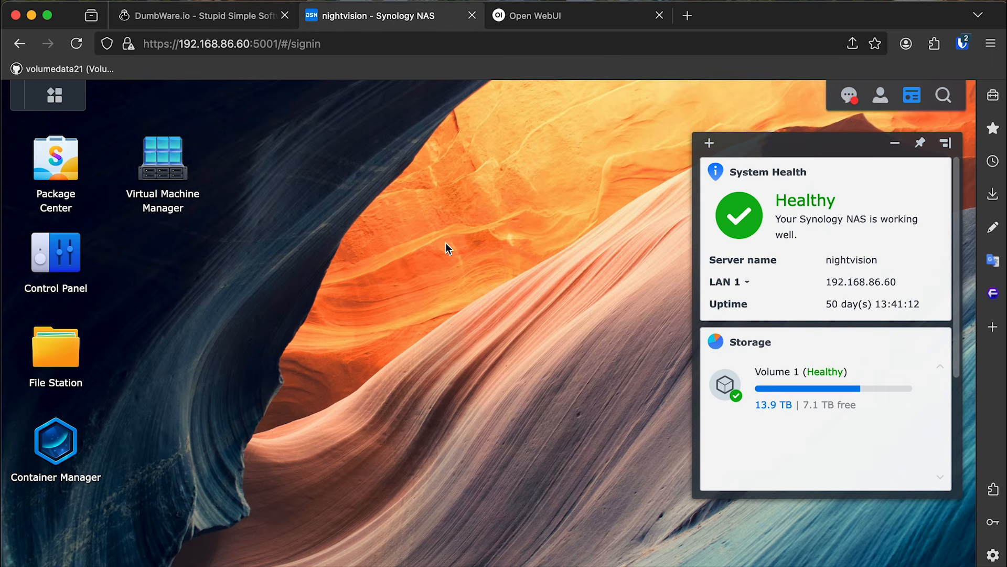
click(76, 443)
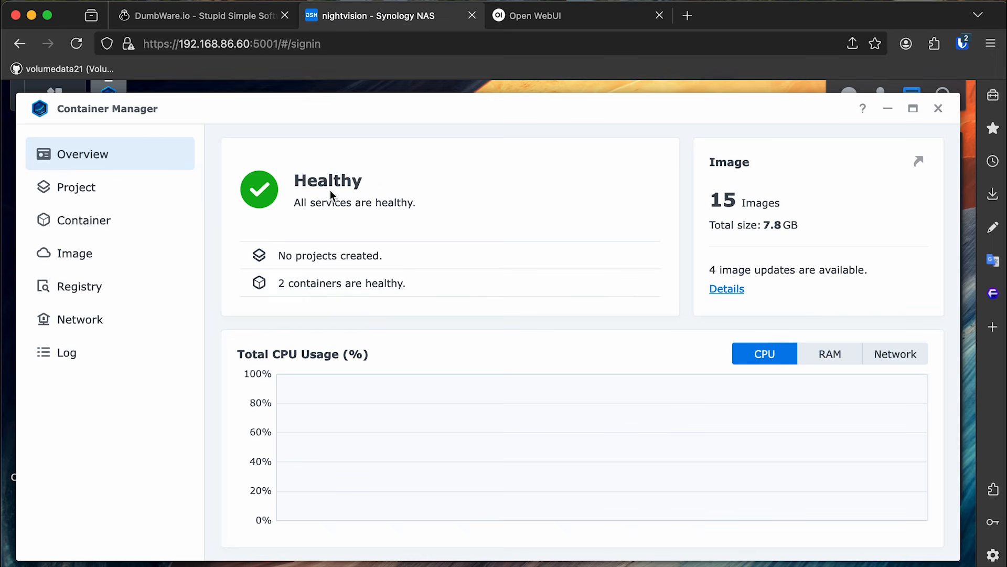
double_click(176, 117)
Look up Container Manager in Package Center to check its installed version, then close it.
click(72, 176)
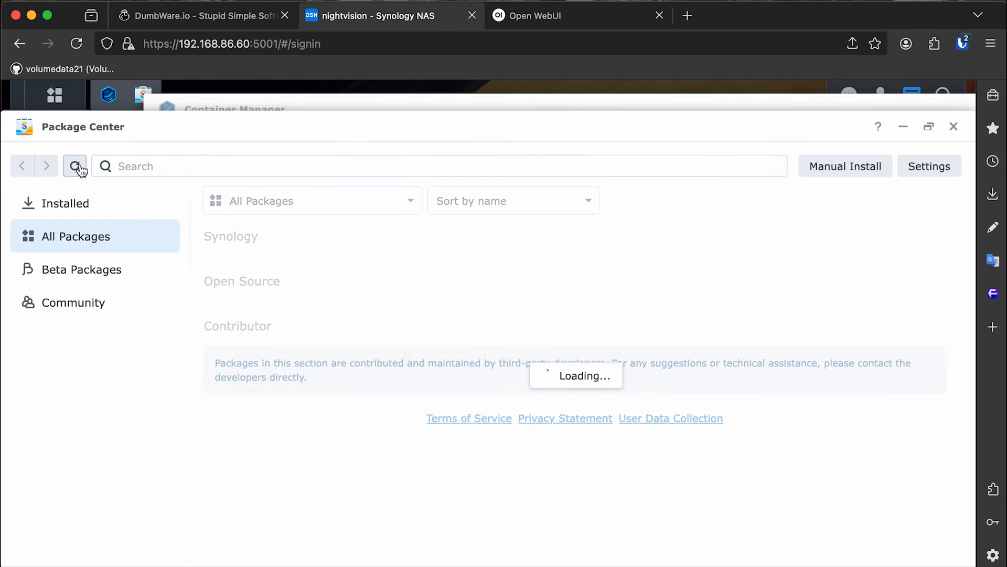
click(261, 160)
text(catnba ma)
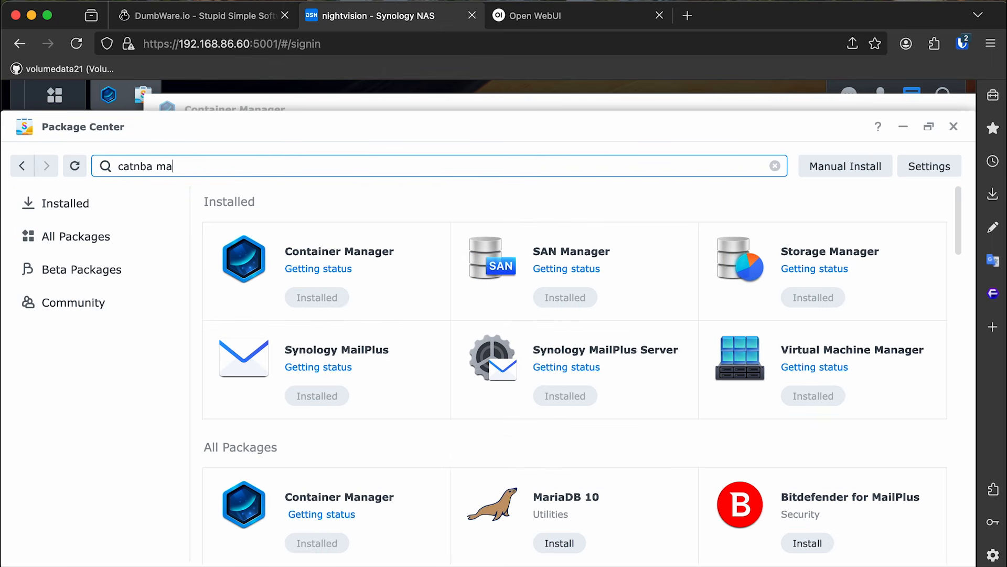
click(296, 240)
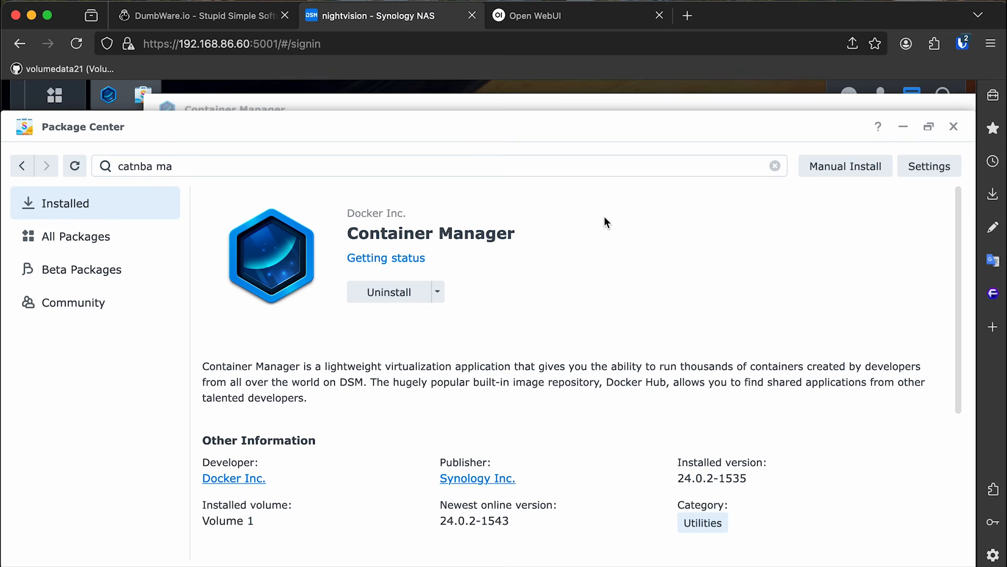
click(954, 127)
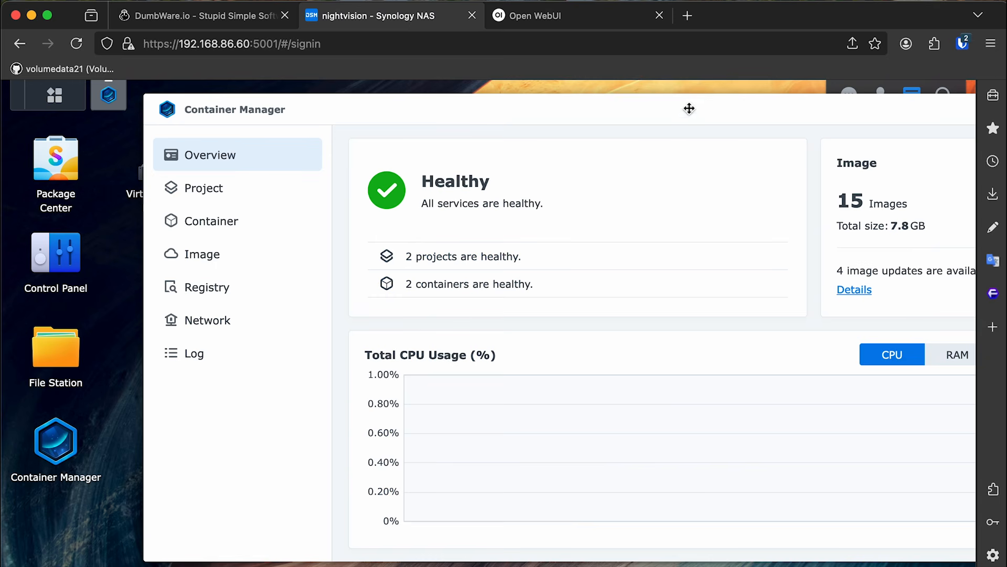
Move the Container Manager window left and show its Project list.
drag(688, 108, 605, 113)
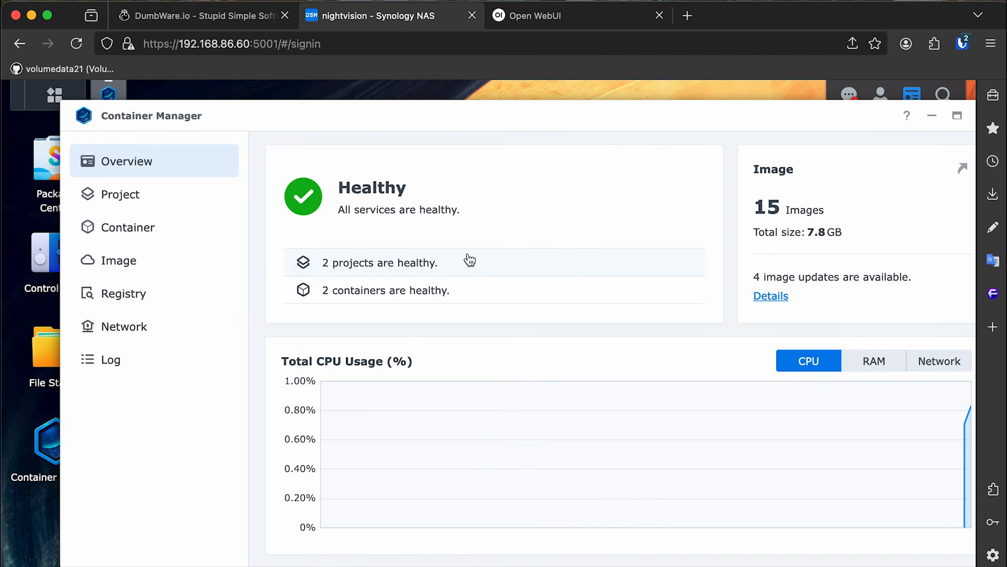
mouse_move(470, 260)
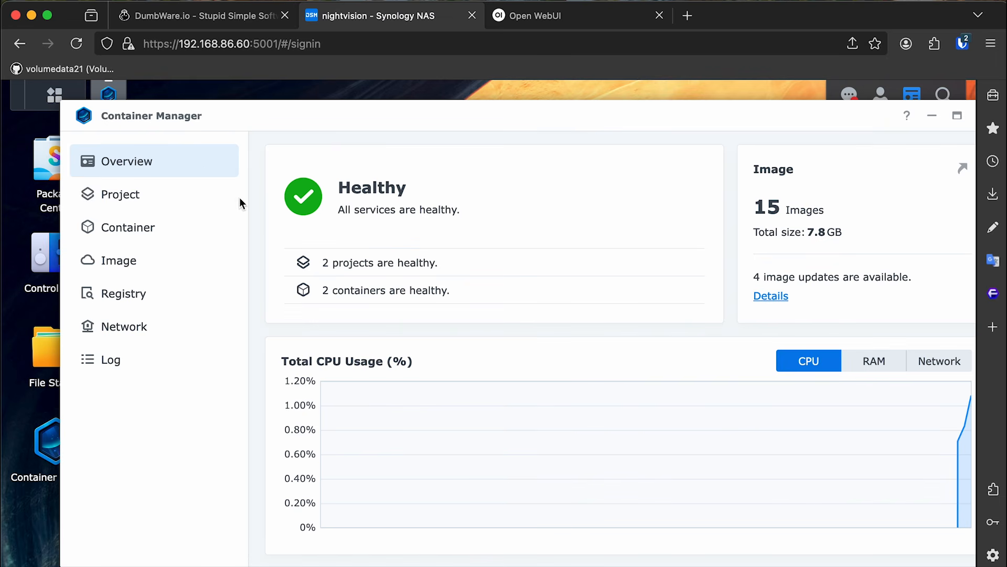
click(206, 207)
Start a new project named dumb-assets.
click(297, 162)
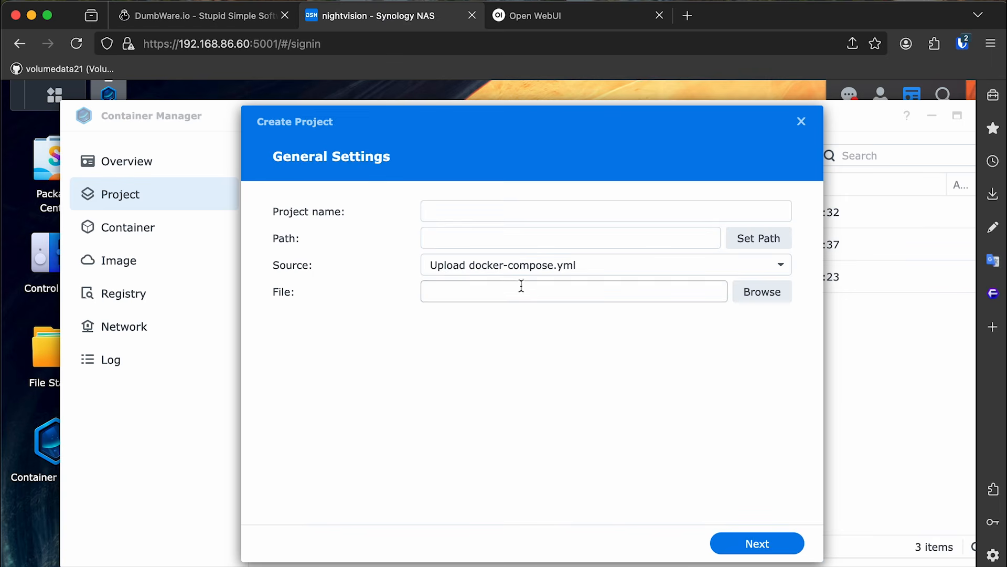
click(491, 215)
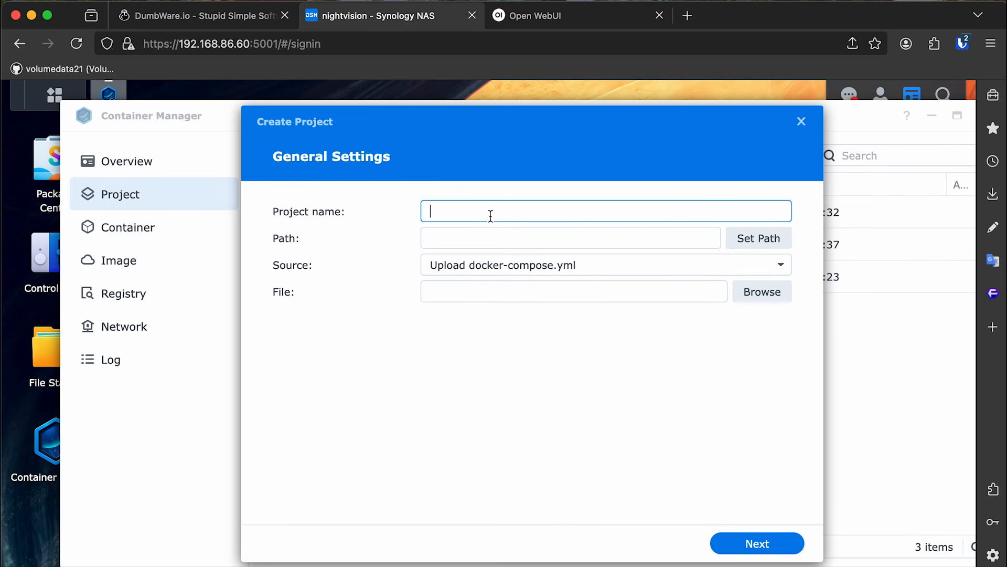
text(dumb-assets)
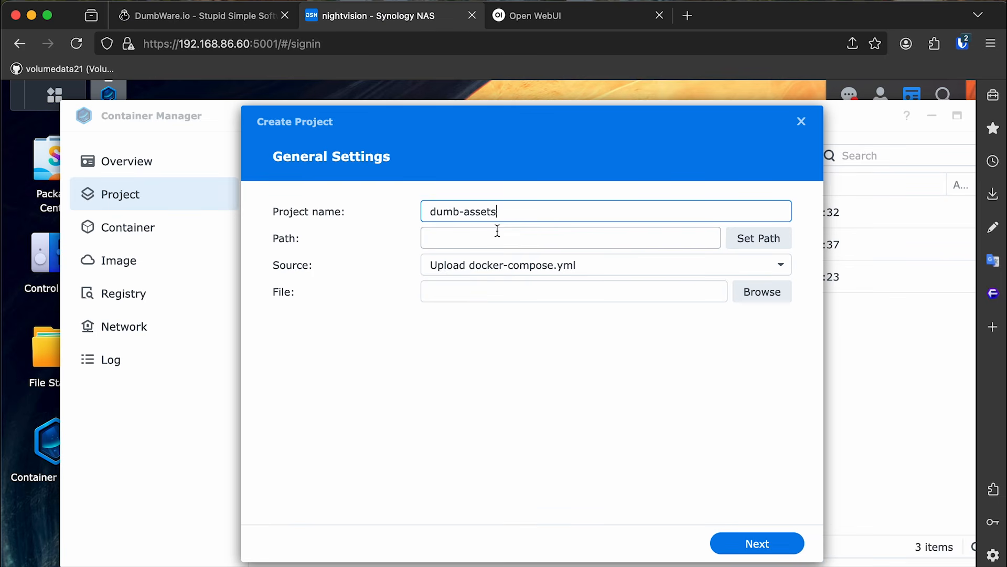
click(483, 240)
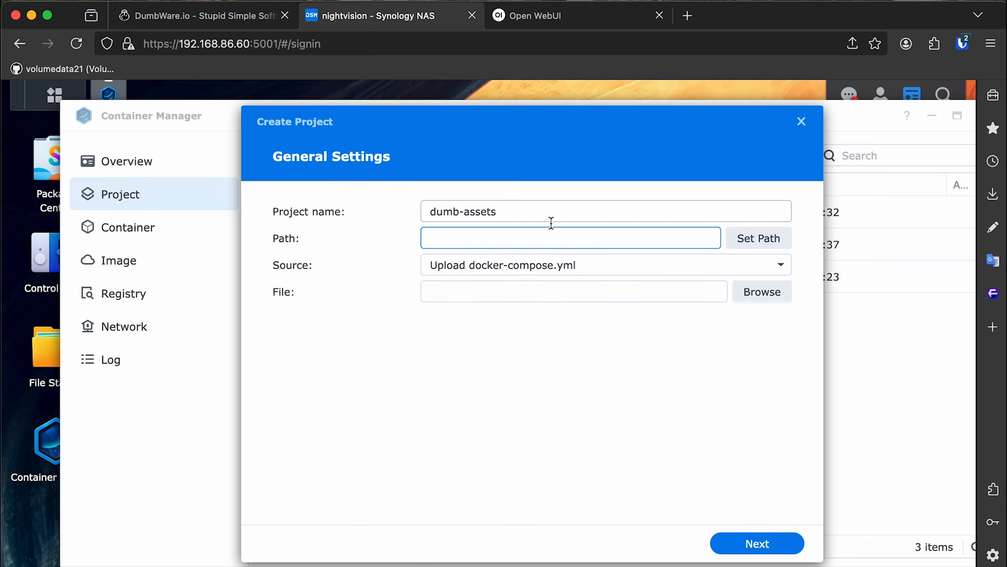
Set the path to a new docker/dumb-assets folder and choose Create docker-compose.yml as source.
click(736, 241)
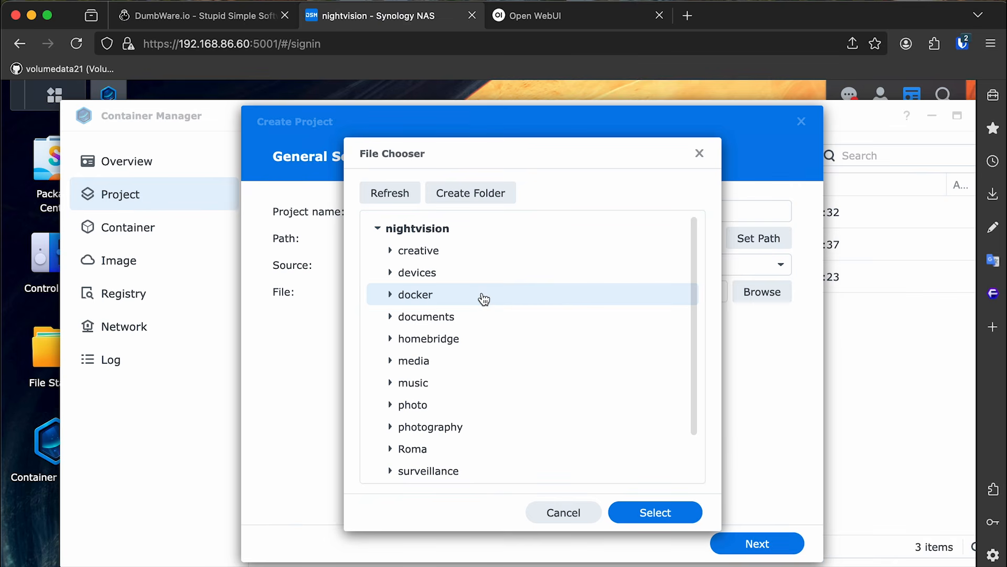
click(390, 295)
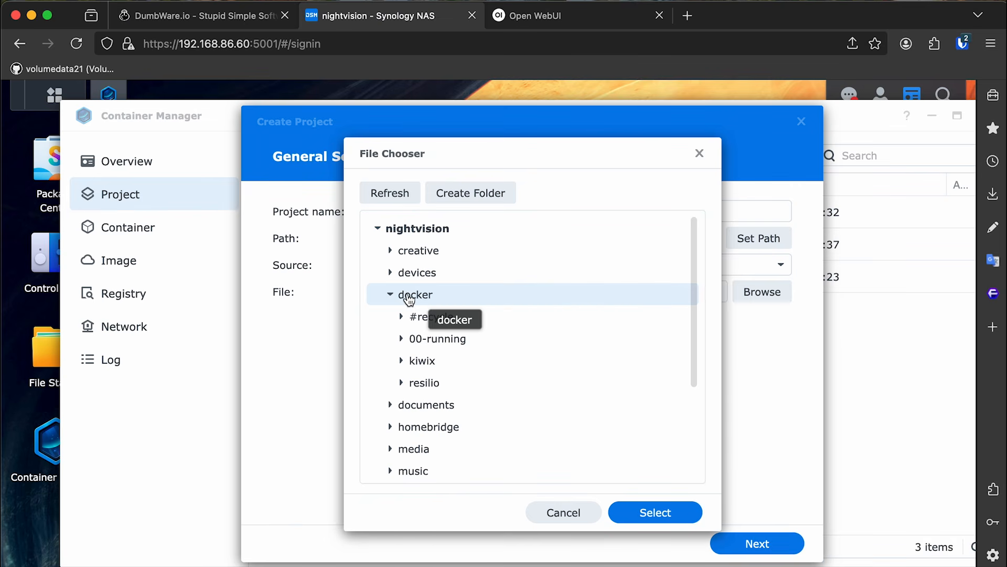
click(471, 200)
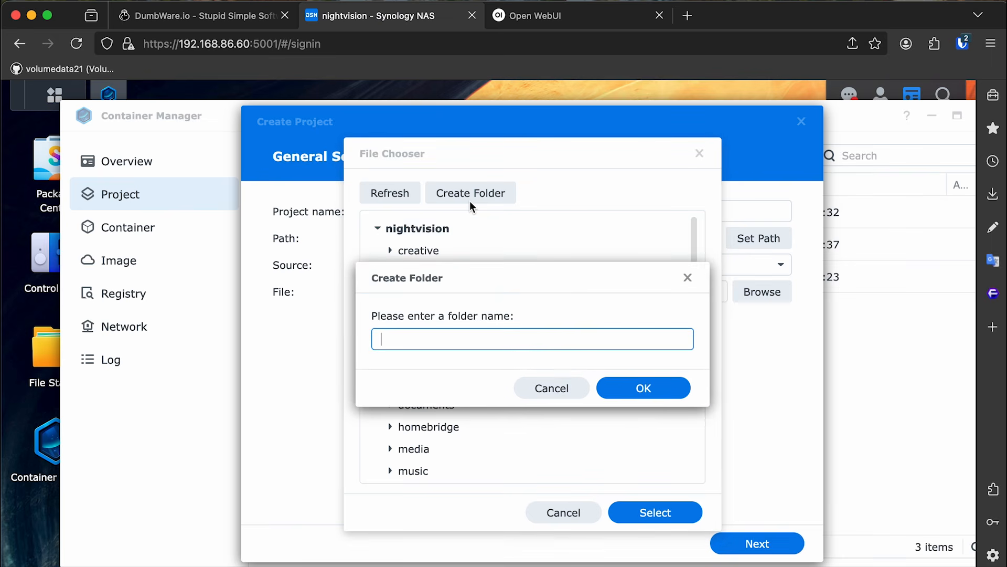
text(dumb-assets)
key(Return)
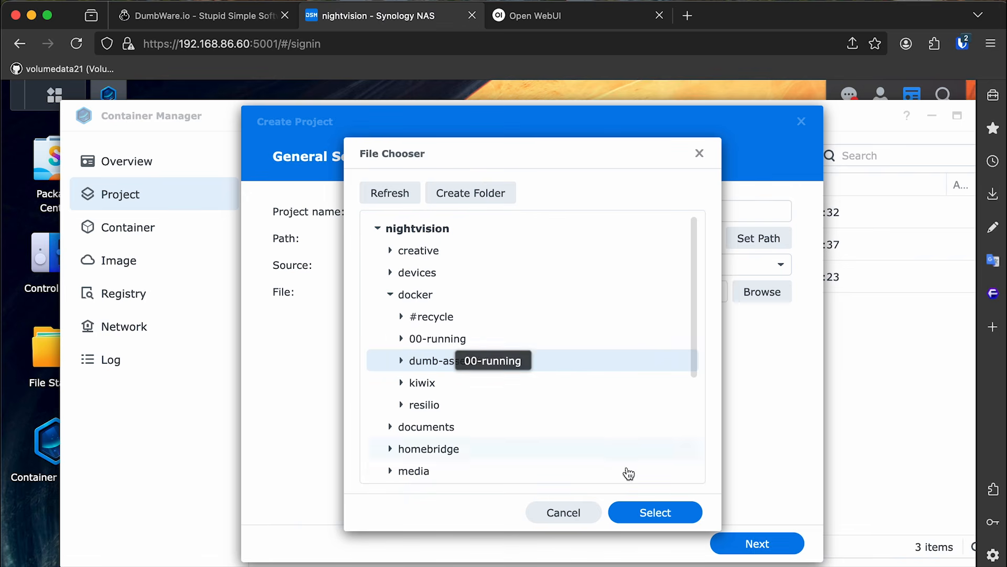
click(649, 510)
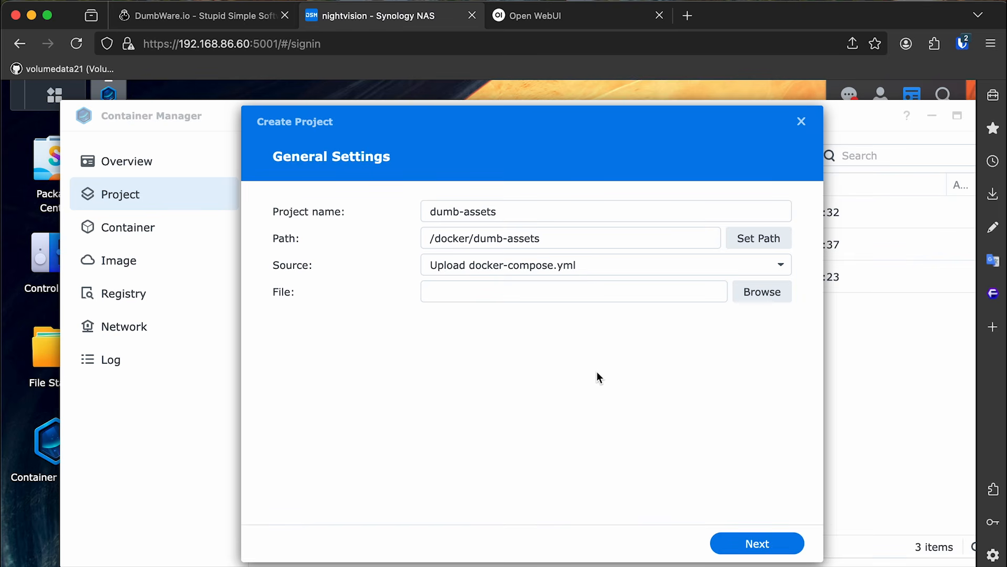
click(525, 268)
click(524, 317)
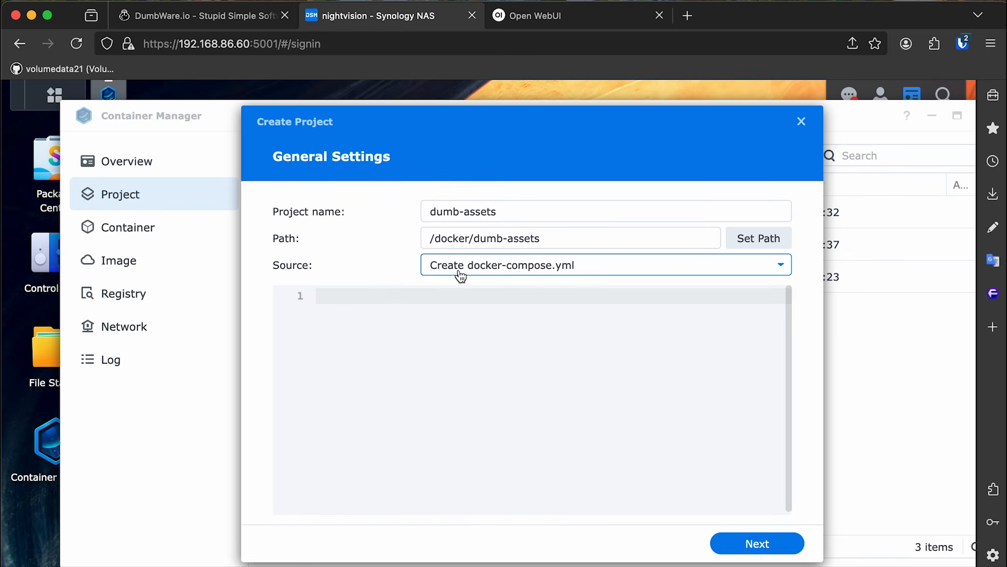
Paste the copied DumbAssets docker-compose YAML into the empty compose editor.
click(541, 342)
key(super+v)
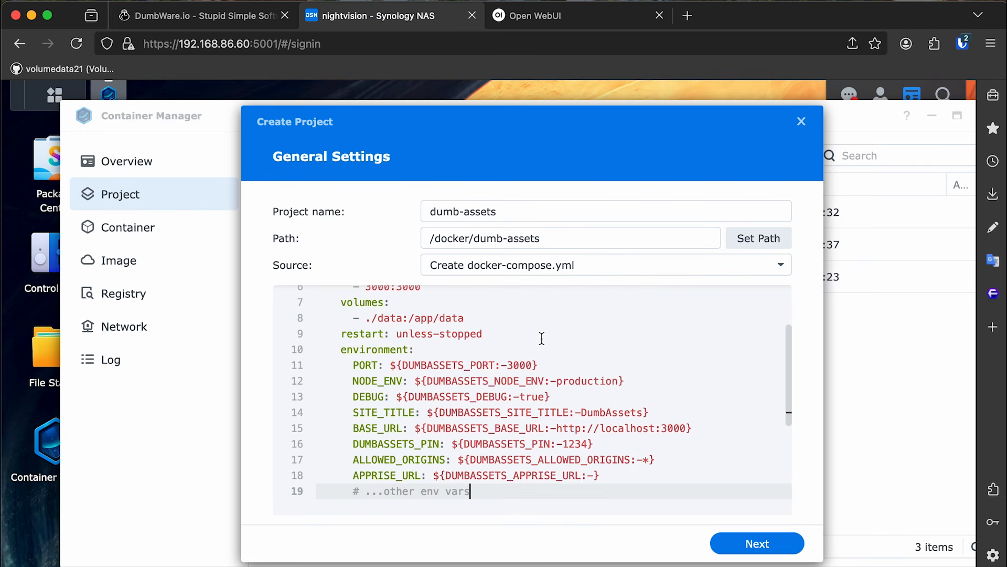
scroll(548, 351, up, 5)
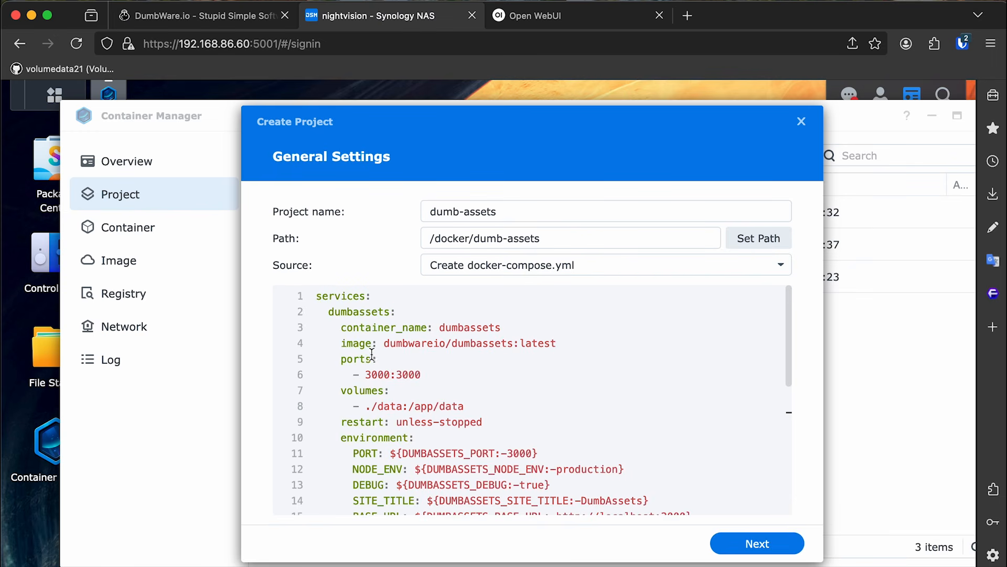
Compare with the DumbWare docs, then review the /docker/dumb-assets path and the YAML's end.
click(199, 16)
scroll(606, 289, up, 5)
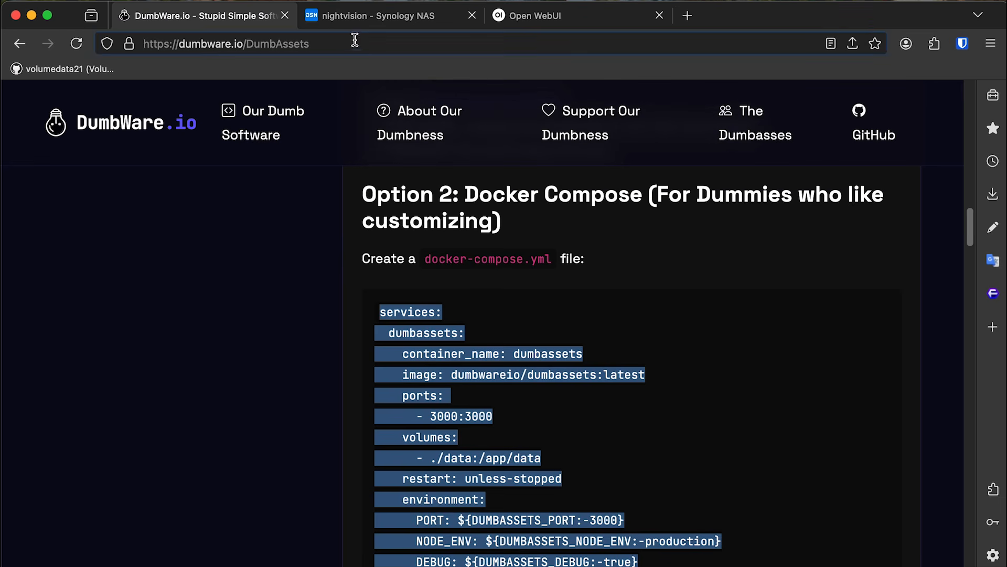
click(366, 18)
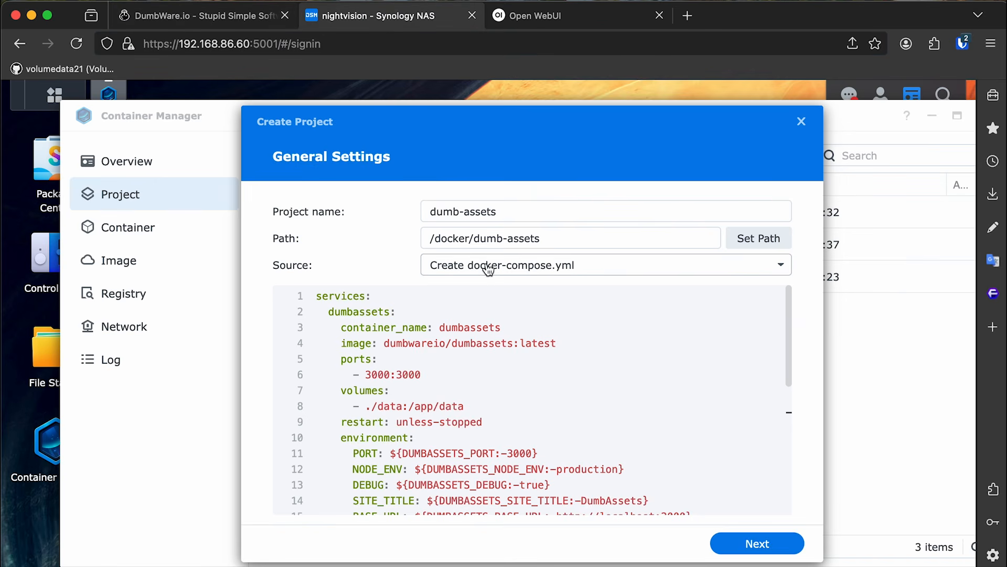
drag(430, 239, 562, 241)
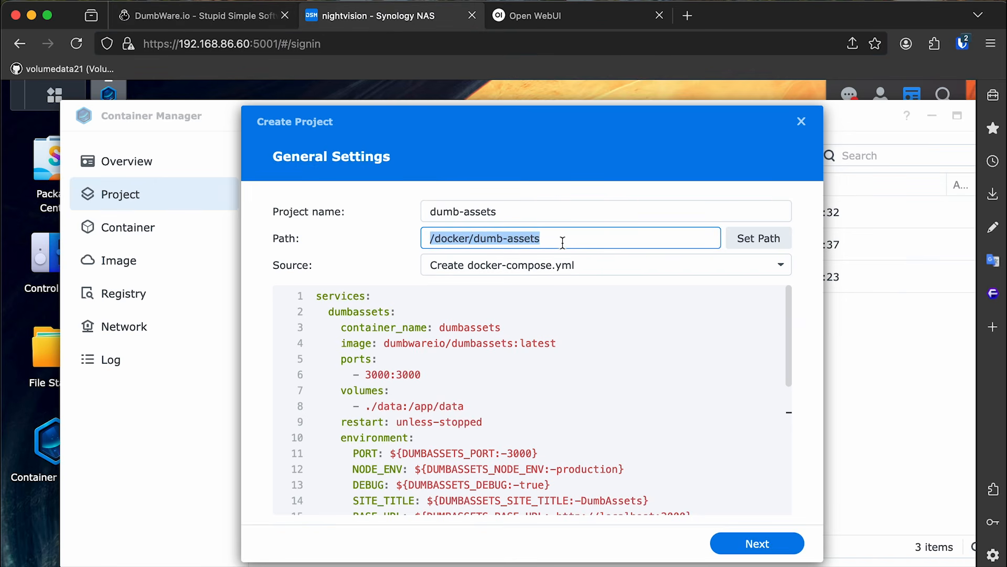
click(560, 244)
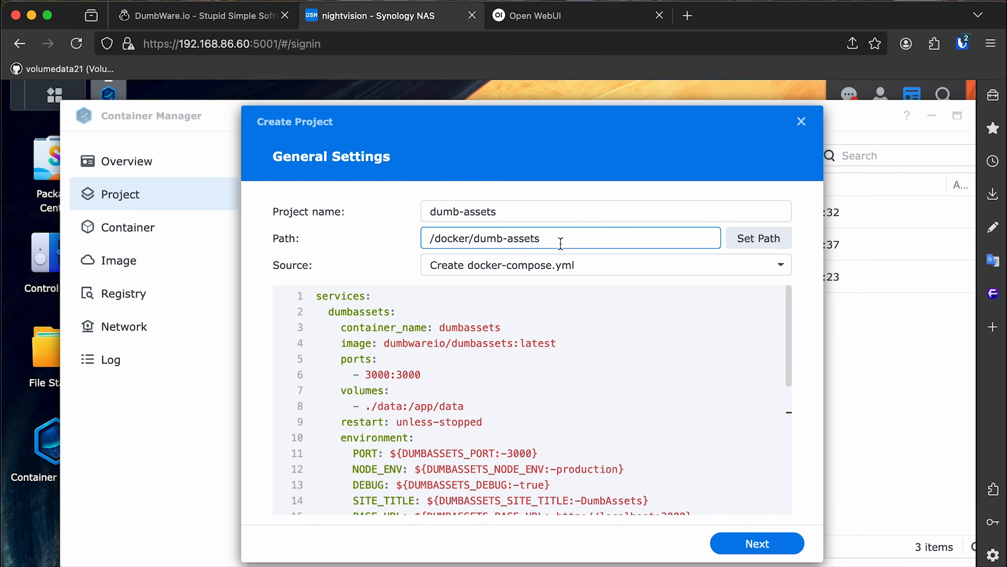
scroll(793, 341, down, 5)
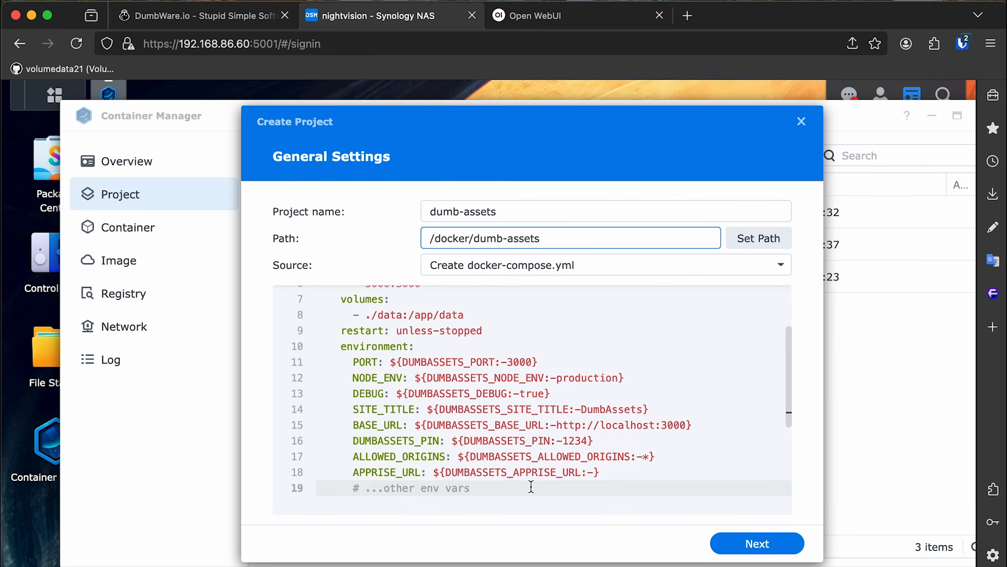
click(529, 487)
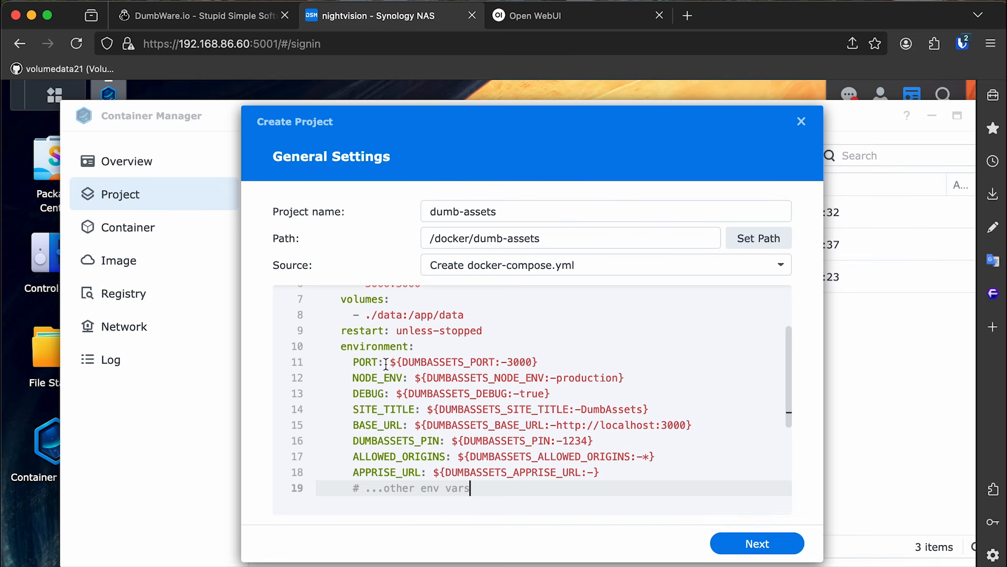
Delete the PORT, NODE_ENV and DEBUG environment lines from the compose YAML.
click(351, 361)
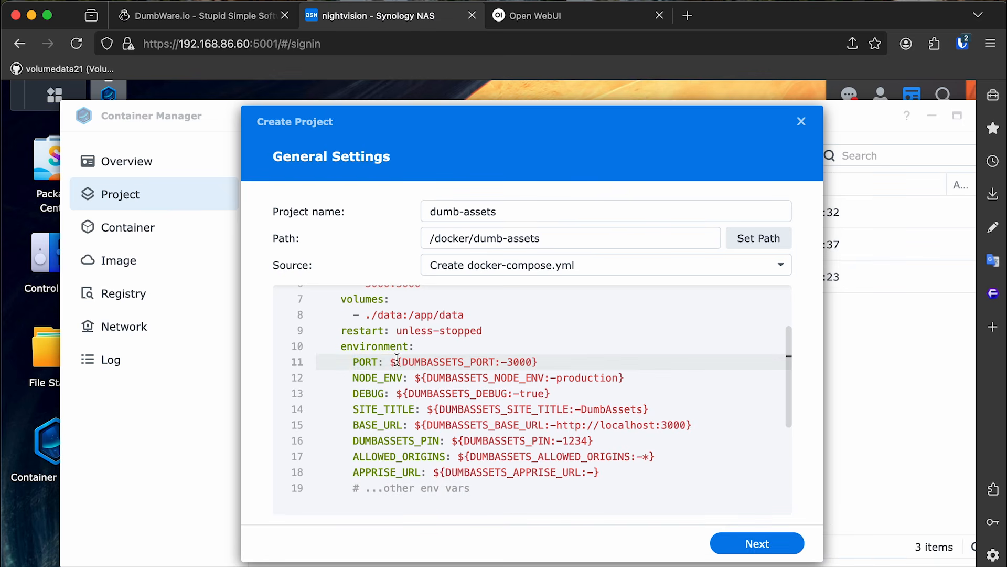
drag(390, 362, 534, 361)
key(BackSpace)
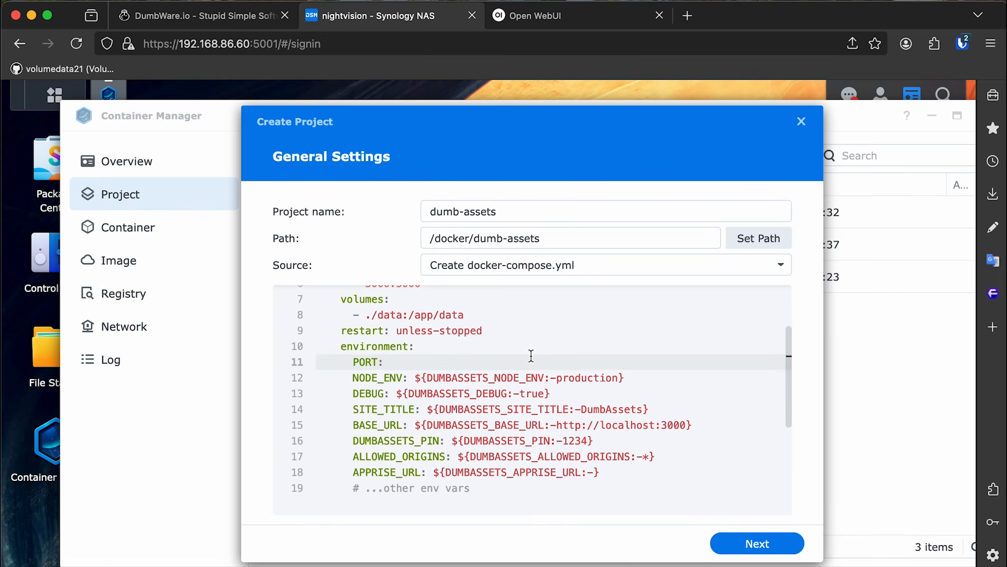
triple_click(455, 361)
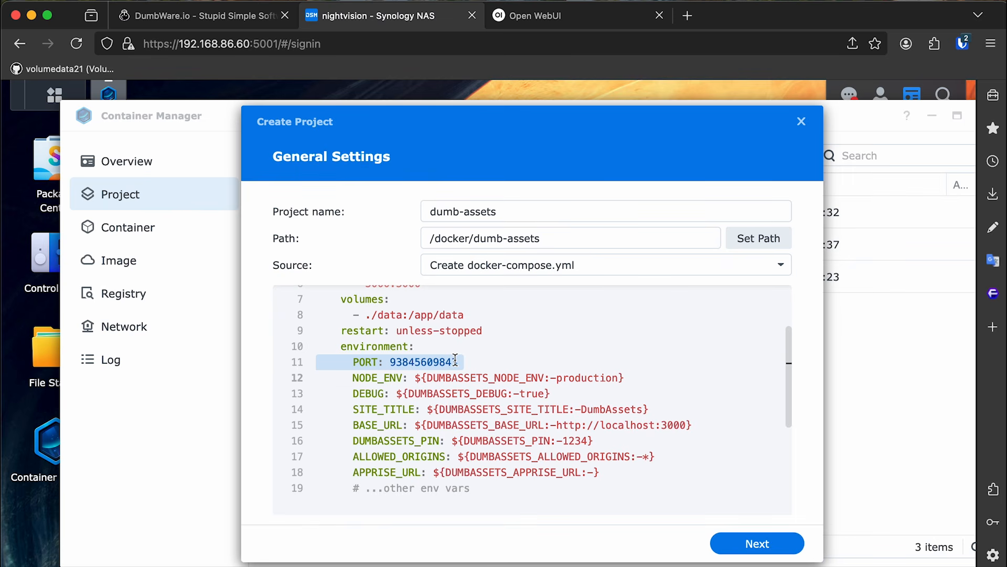
click(383, 347)
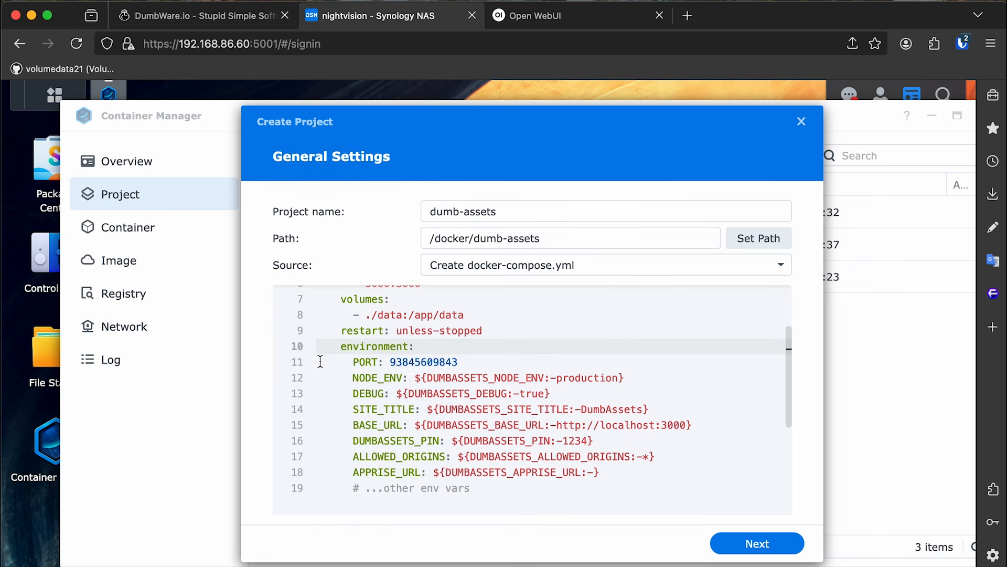
drag(320, 361, 690, 385)
key(BackSpace)
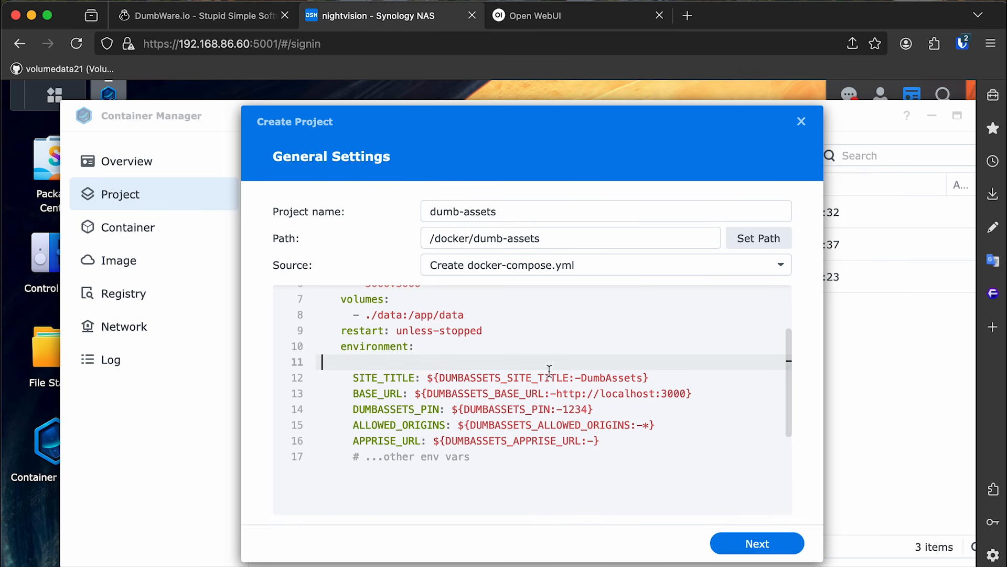
key(BackSpace)
Set SITE_TITLE to 'V21 Assets' and delete the BASE_URL line.
drag(427, 362, 668, 362)
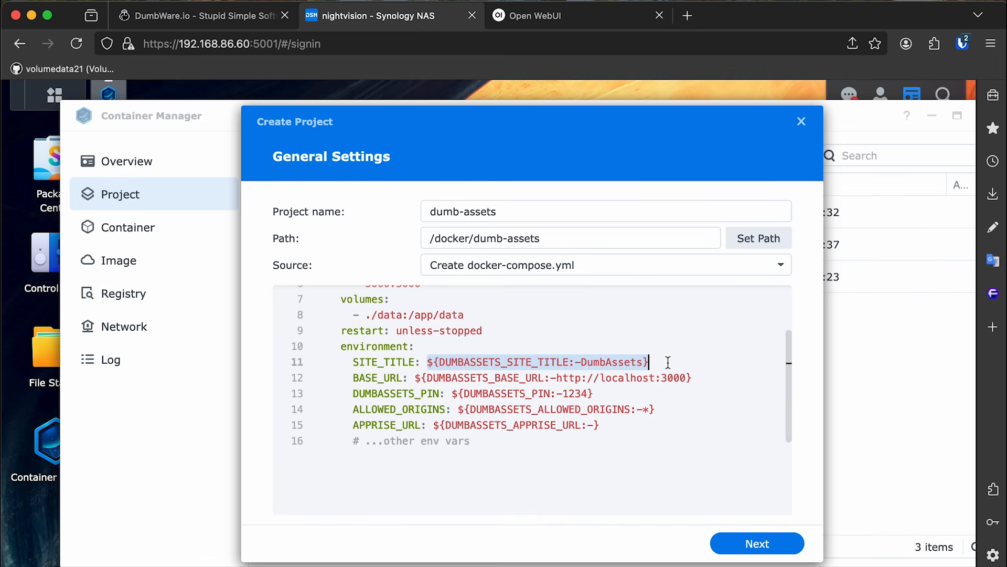
text(vd21)
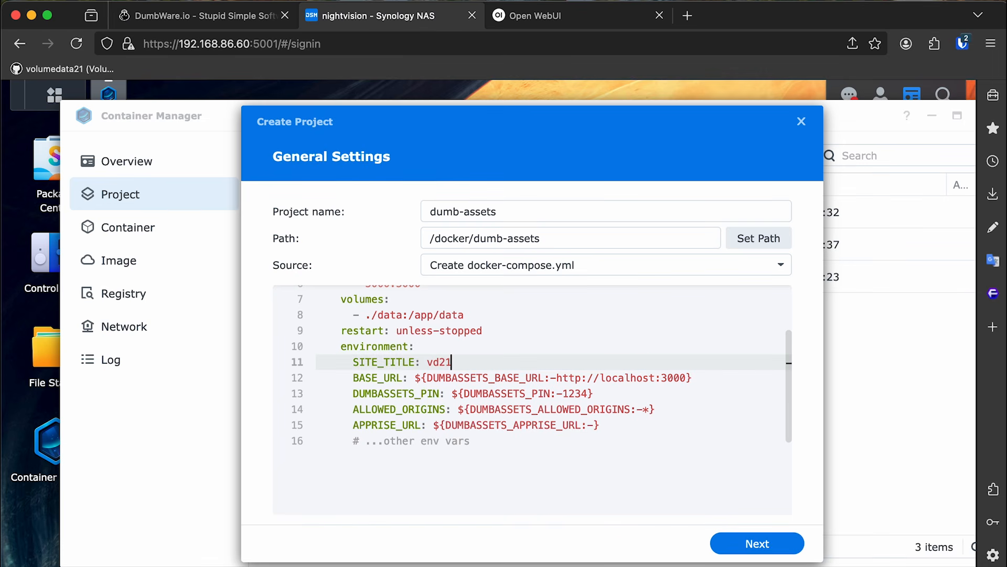
text( Assets)
drag(440, 362, 427, 362)
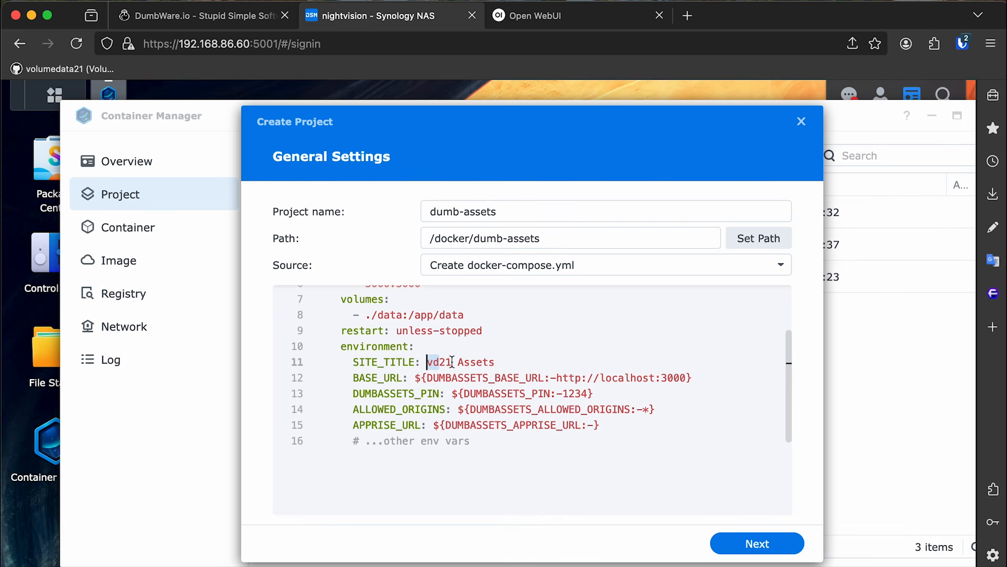
text(V)
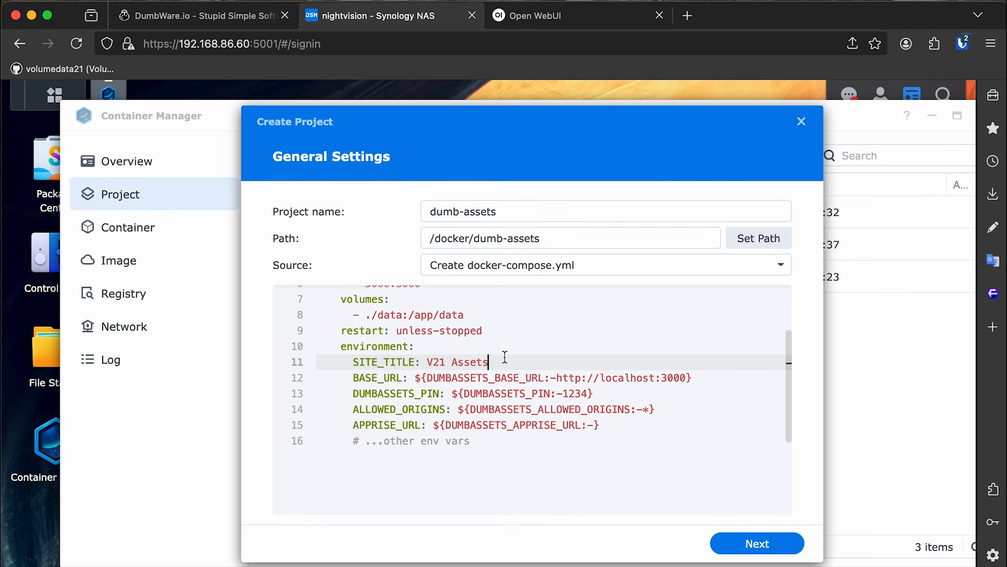
triple_click(390, 379)
key(BackSpace)
Replace the default DUMBASSETS_PIN value with a custom PIN.
click(422, 378)
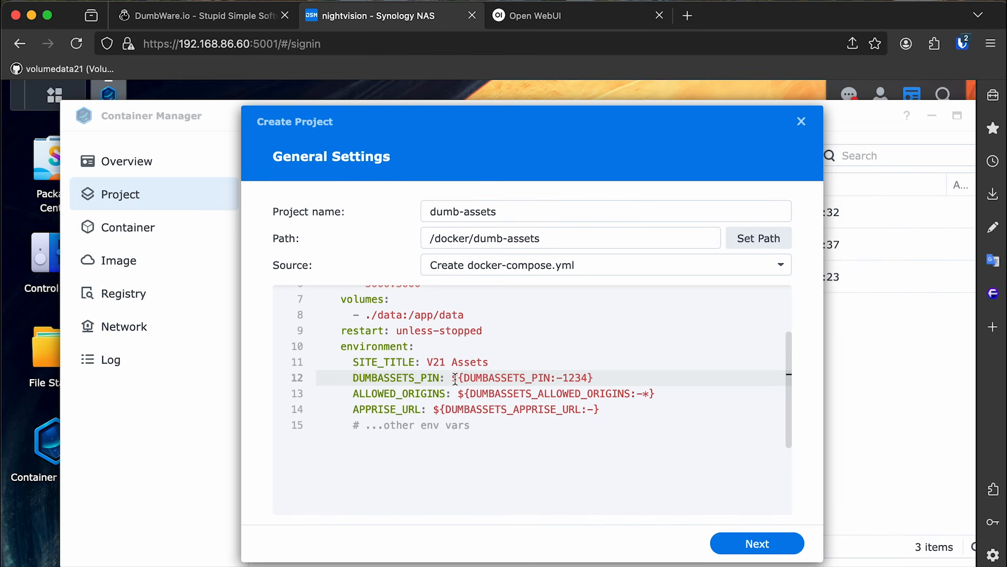
drag(452, 378, 590, 366)
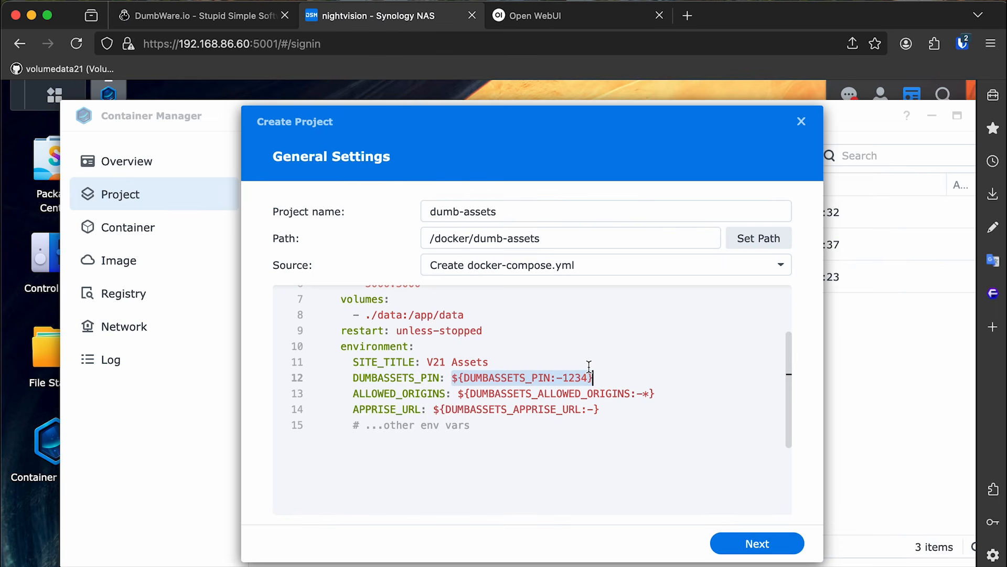
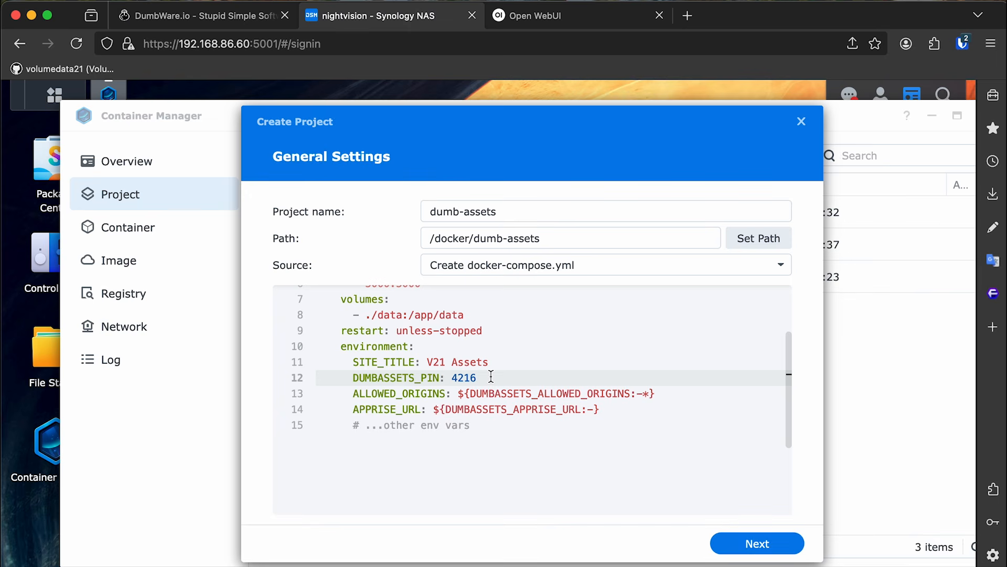
double_click(491, 376)
drag(493, 376, 306, 386)
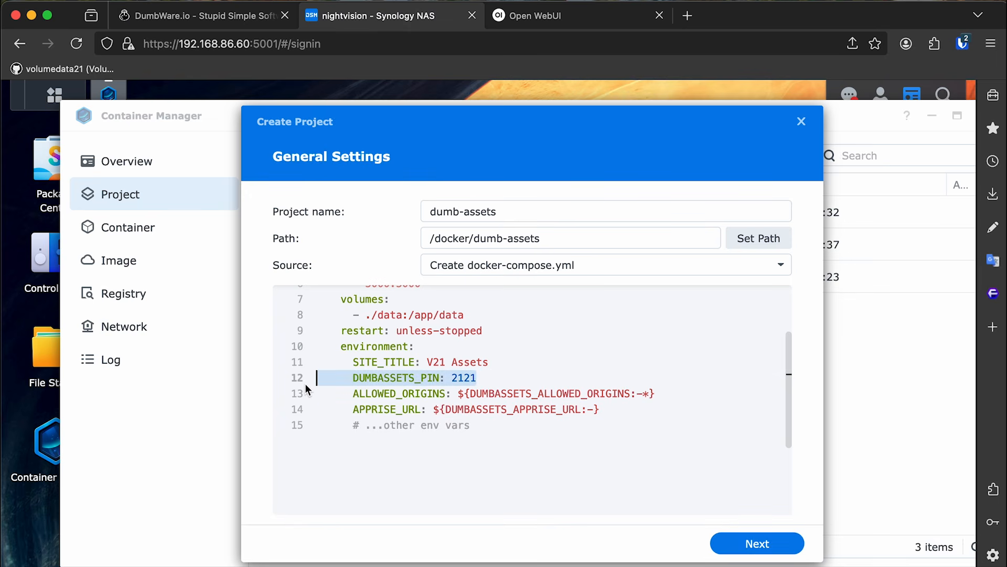
click(524, 372)
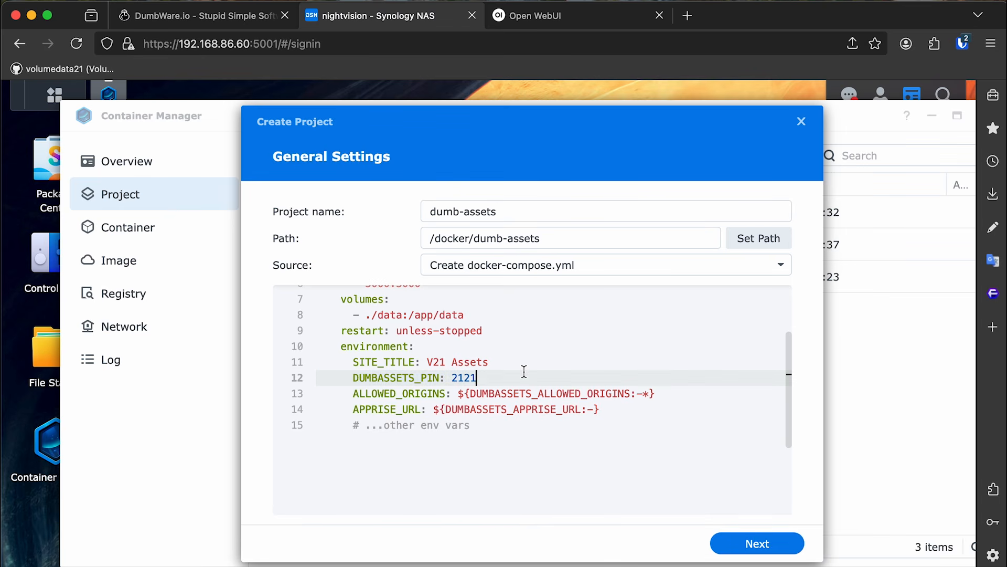
triple_click(412, 374)
click(577, 361)
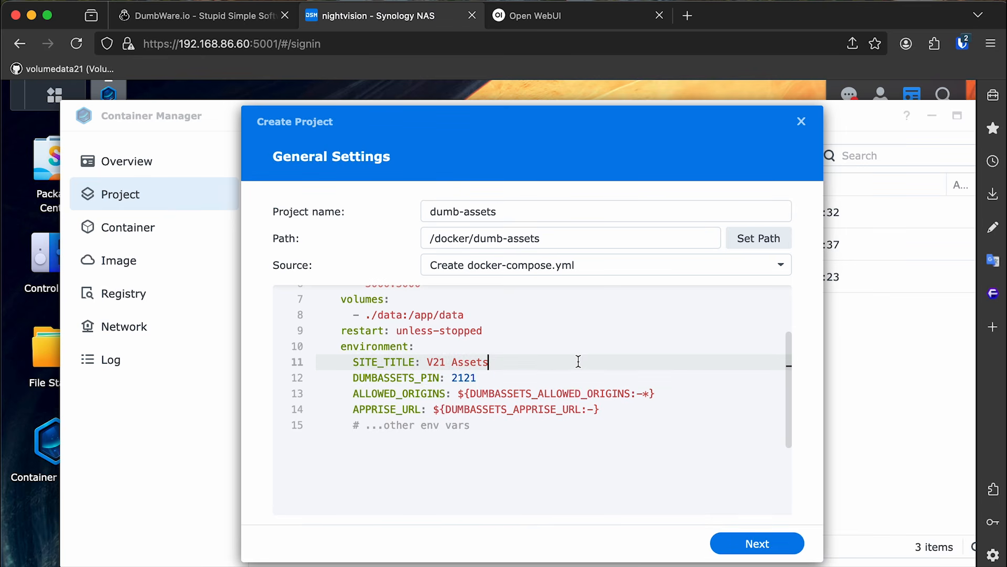
Remove the ALLOWED_ORIGINS, APPRISE_URL and other-env-vars comment lines, keeping the environment block.
click(544, 391)
triple_click(543, 390)
key(BackSpace)
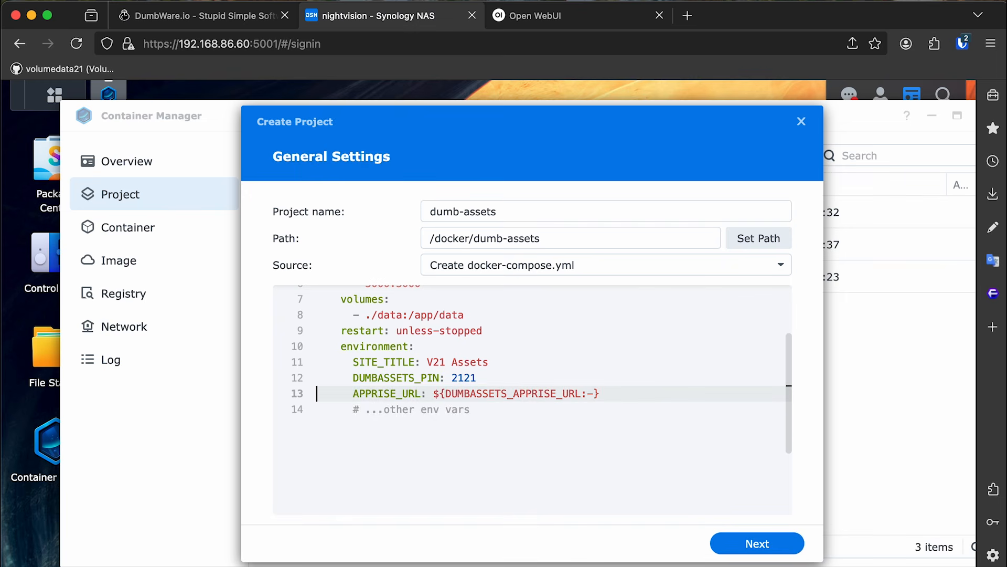
triple_click(522, 393)
key(BackSpace)
triple_click(462, 393)
key(BackSpace)
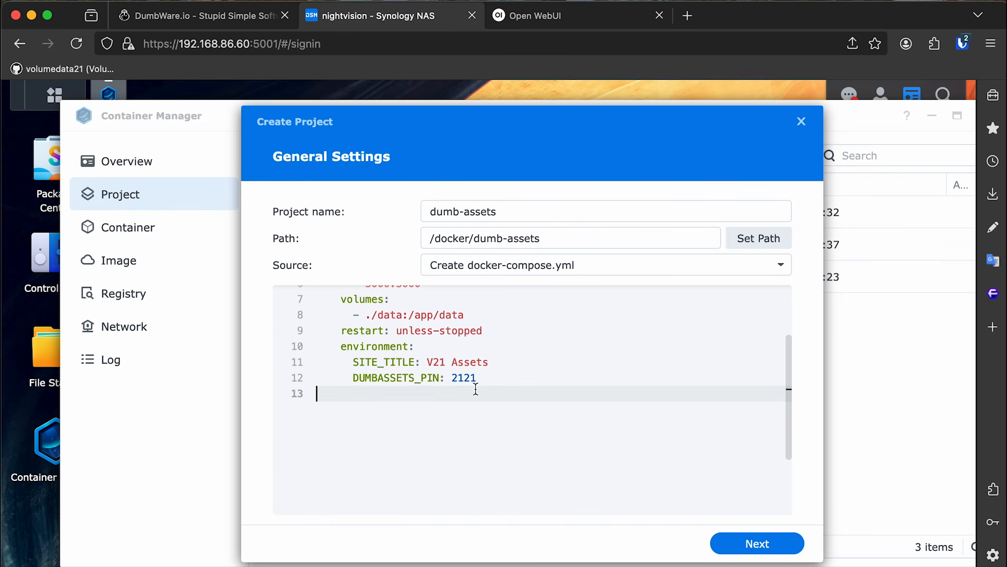
key(BackSpace)
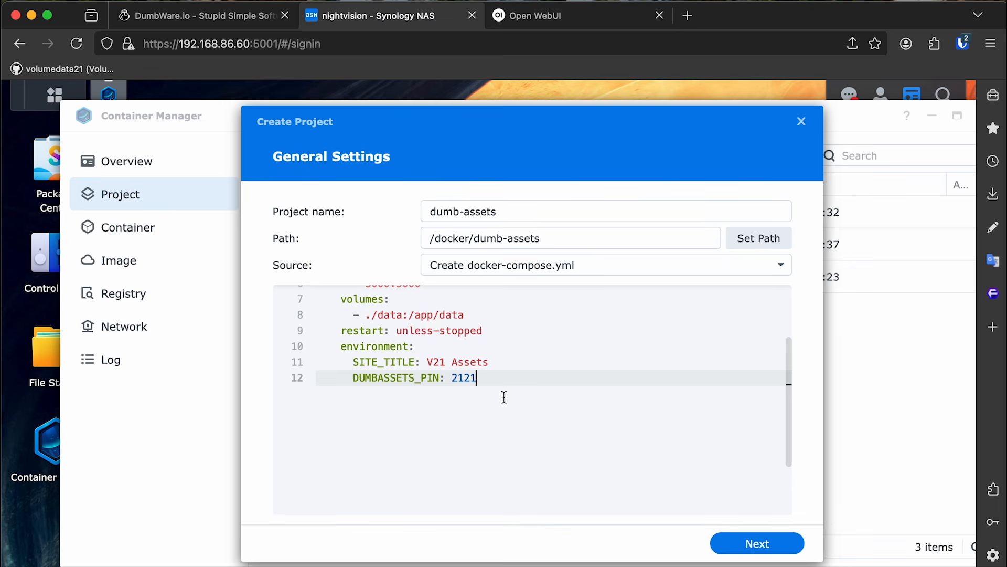
drag(502, 391, 286, 351)
key(BackSpace)
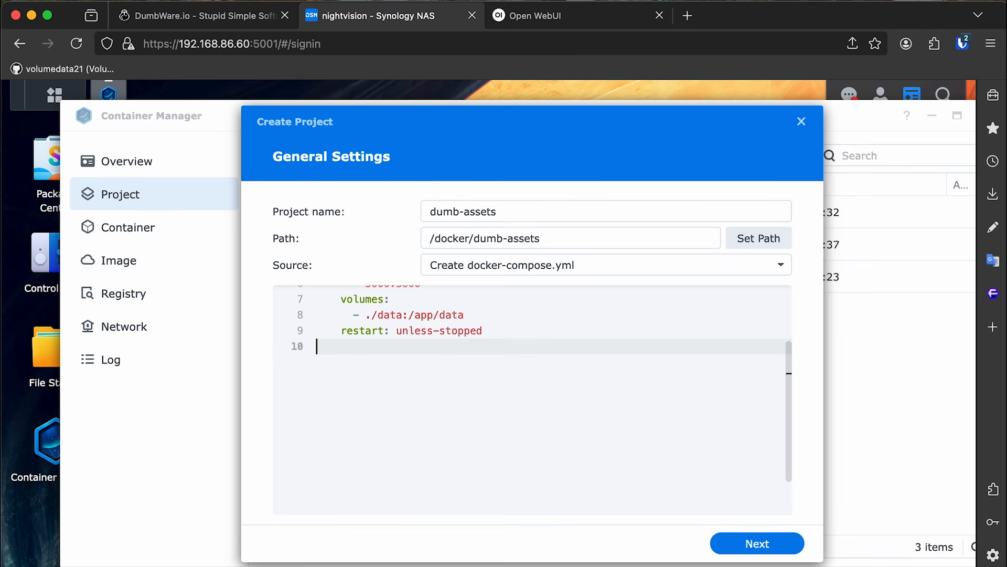
key(super+z)
drag(790, 402, 786, 342)
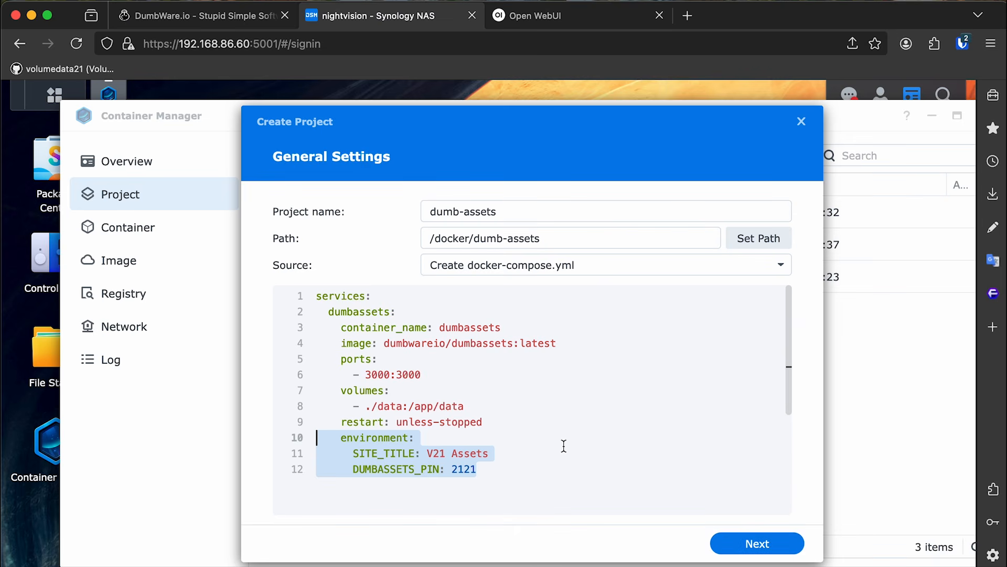
double_click(380, 373)
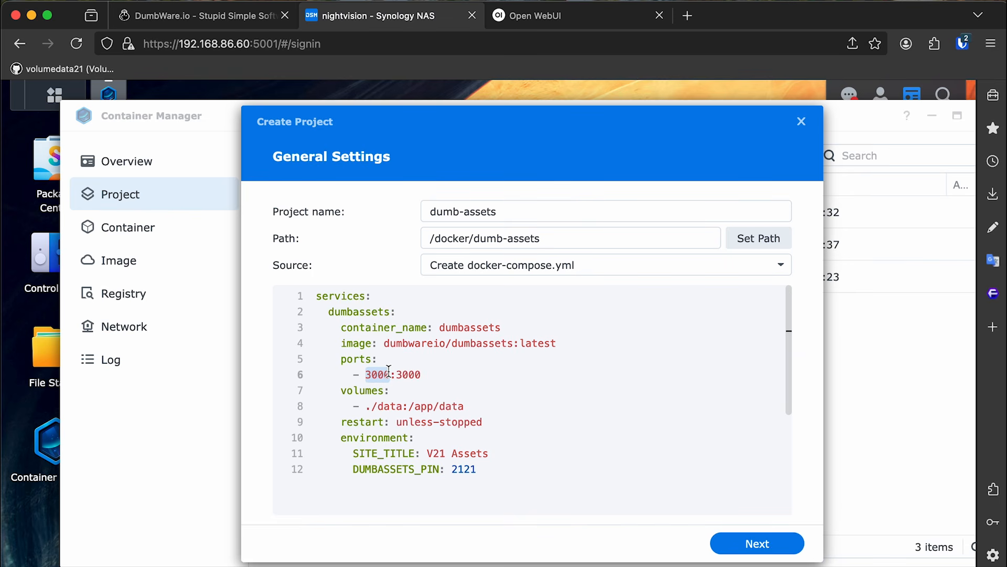
click(398, 361)
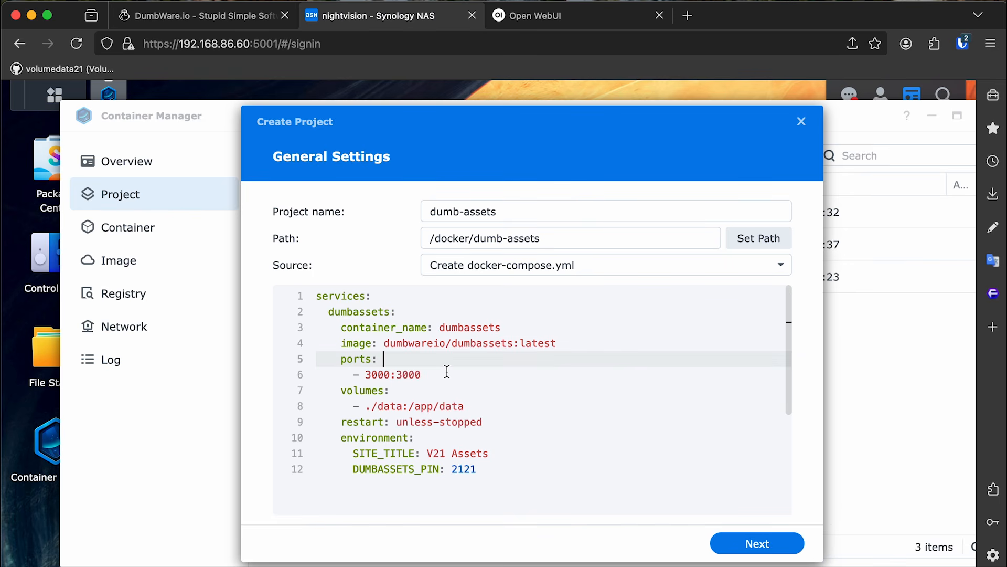
click(265, 44)
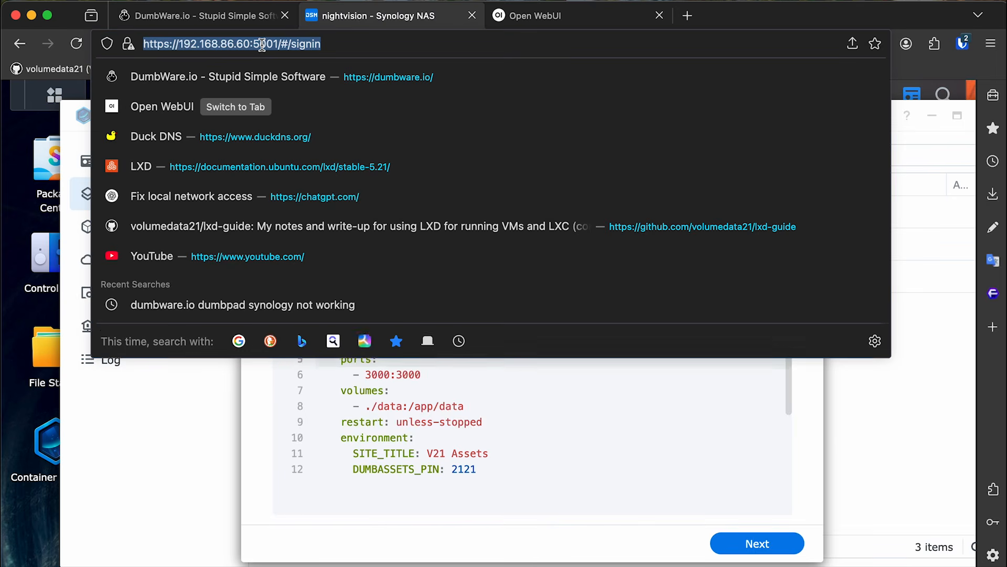
click(189, 44)
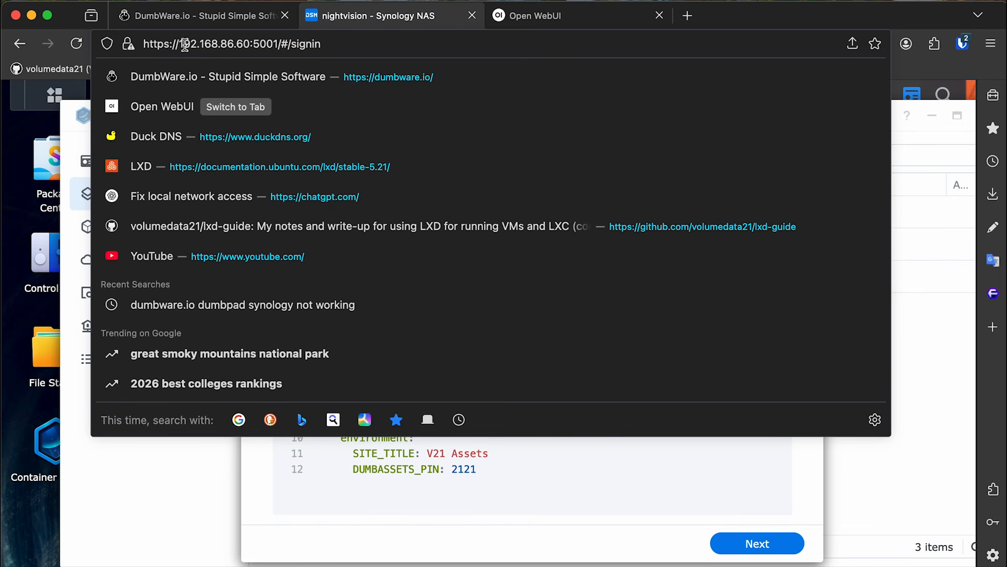
drag(179, 43, 249, 44)
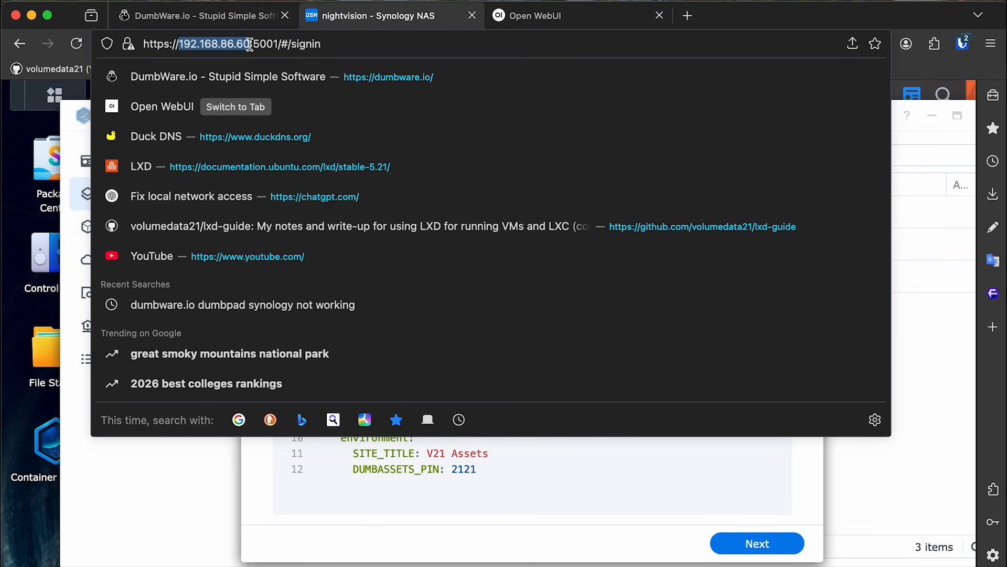
click(250, 44)
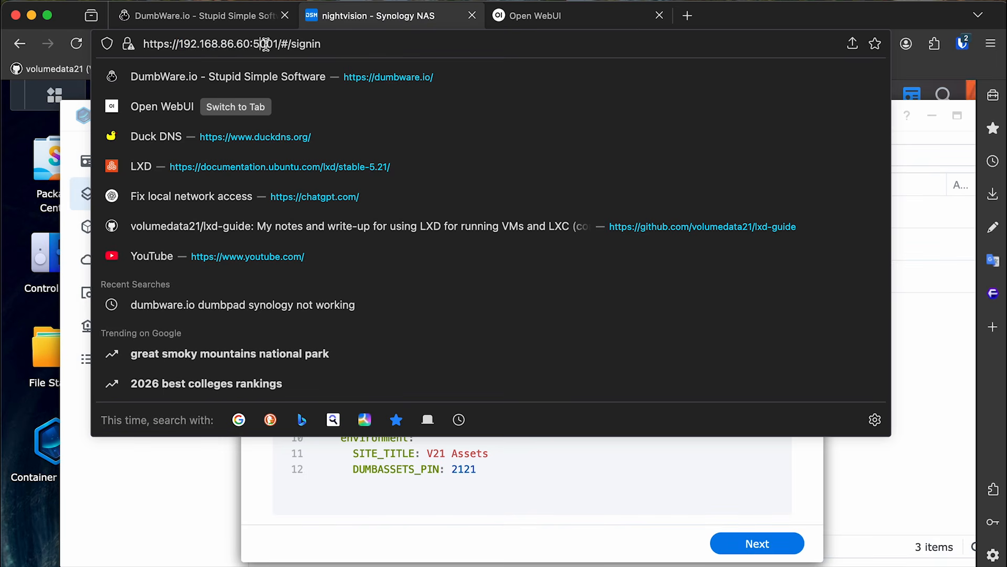
drag(253, 44, 400, 44)
key(BackSpace)
click(528, 561)
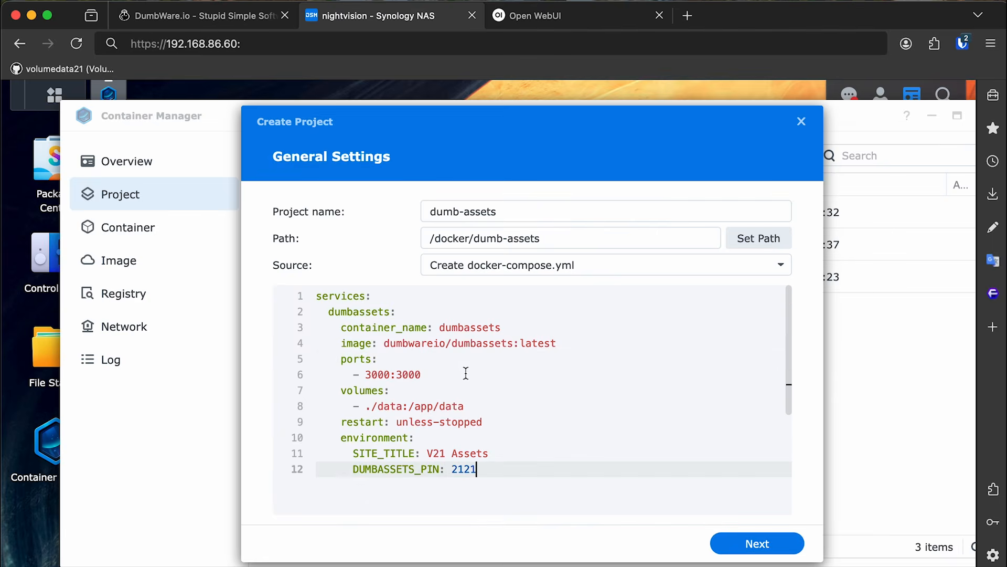
Change the host port on line 6 from 3000 to 2101, keeping container port 3000.
double_click(403, 374)
double_click(378, 375)
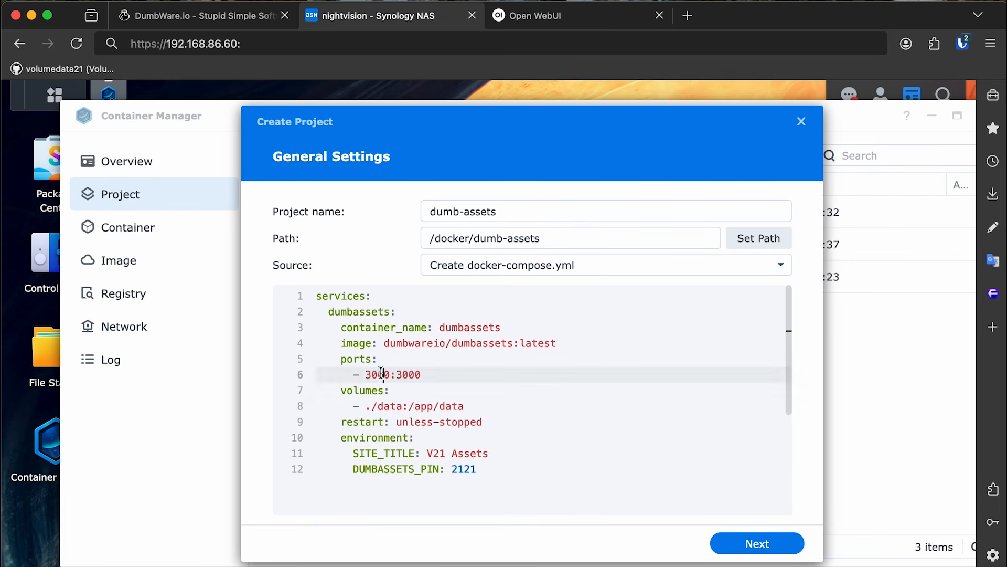
text(2101)
double_click(409, 374)
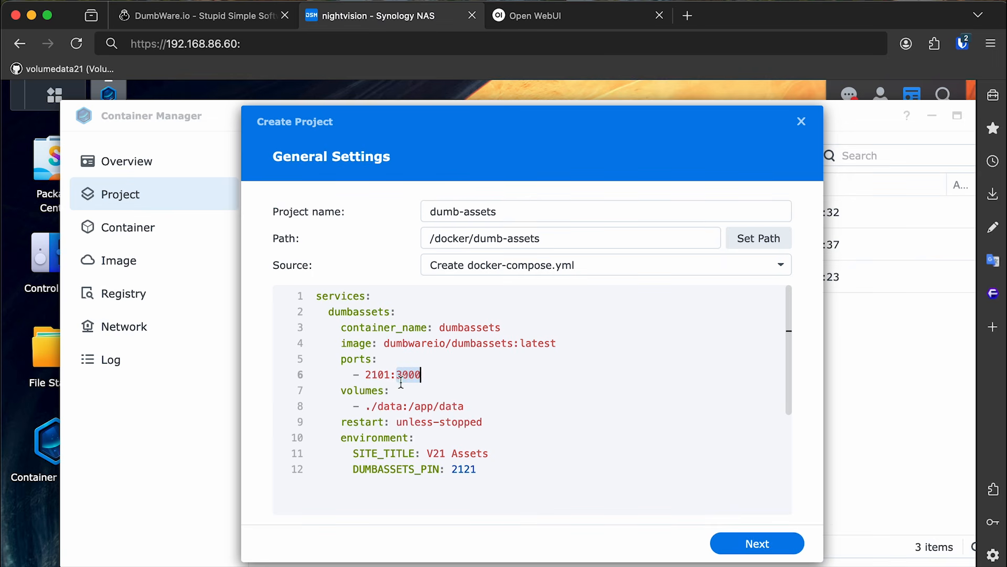
double_click(373, 375)
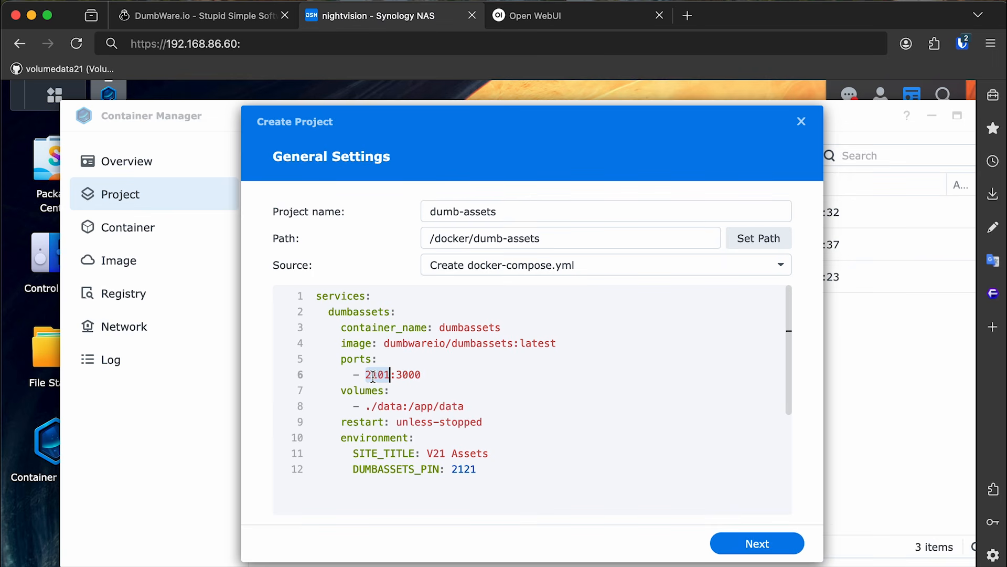
Inspect the ./data volume mapping on line 8, then bring up File Station.
triple_click(390, 412)
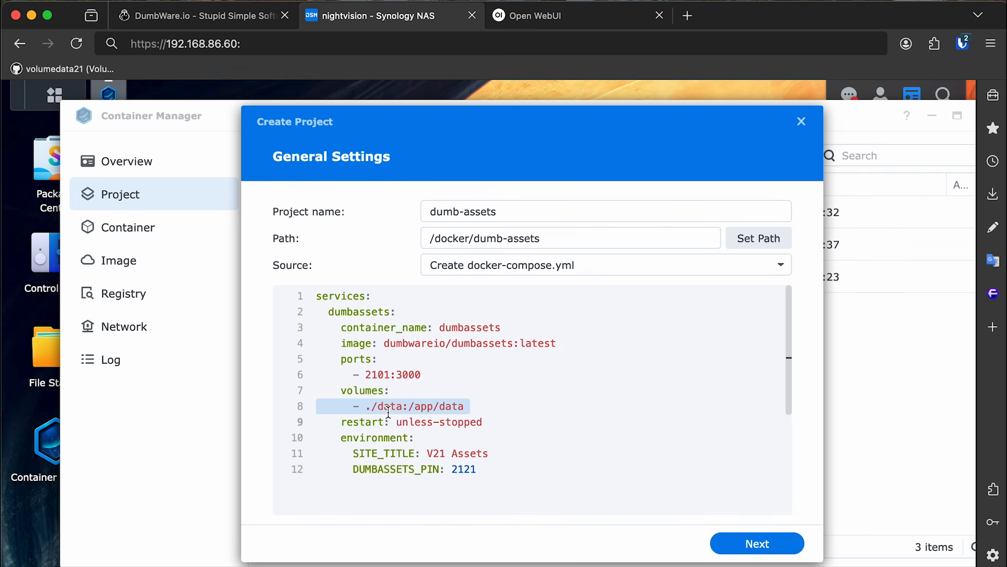
click(412, 406)
click(377, 390)
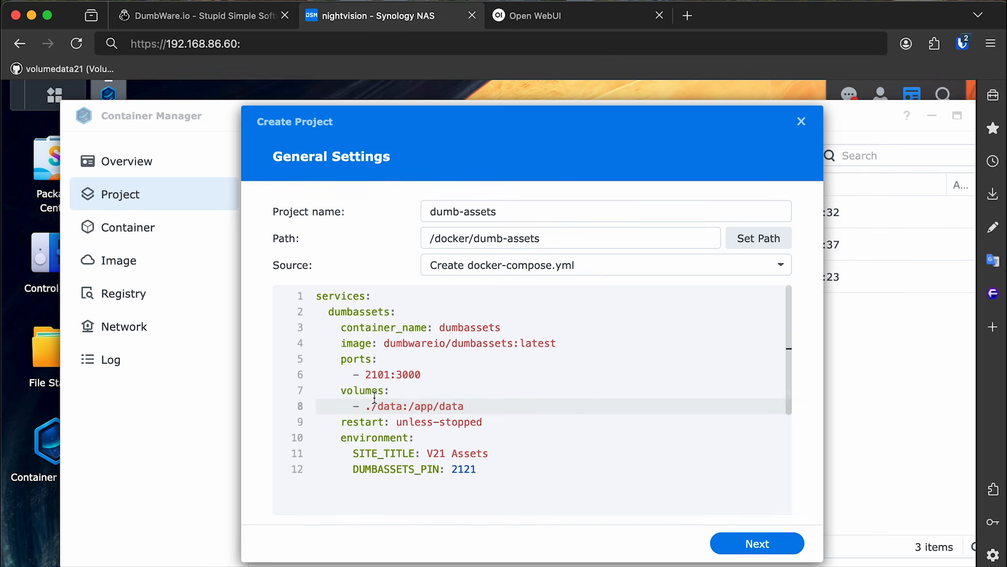
click(383, 406)
drag(365, 405, 472, 403)
click(368, 406)
click(410, 406)
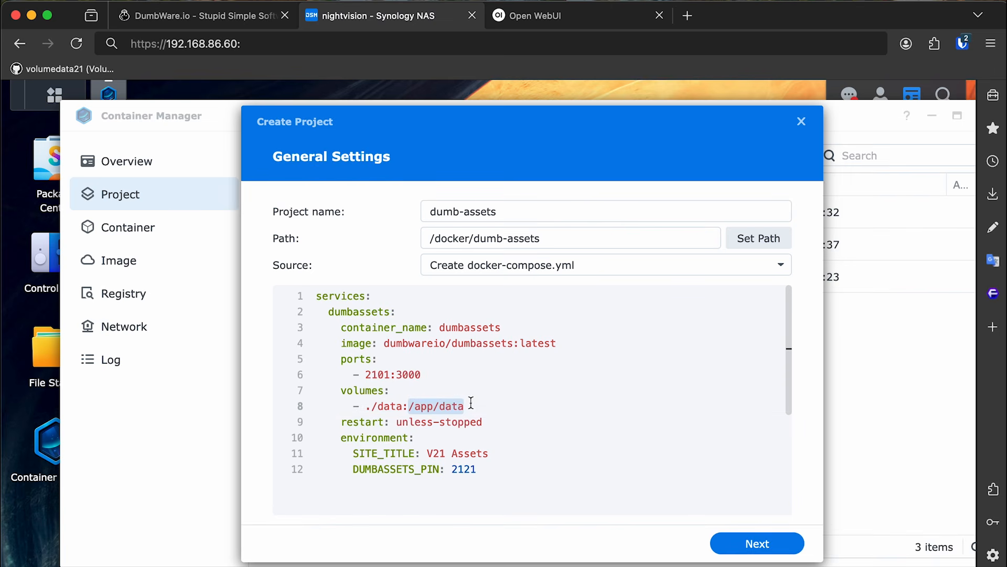
click(403, 407)
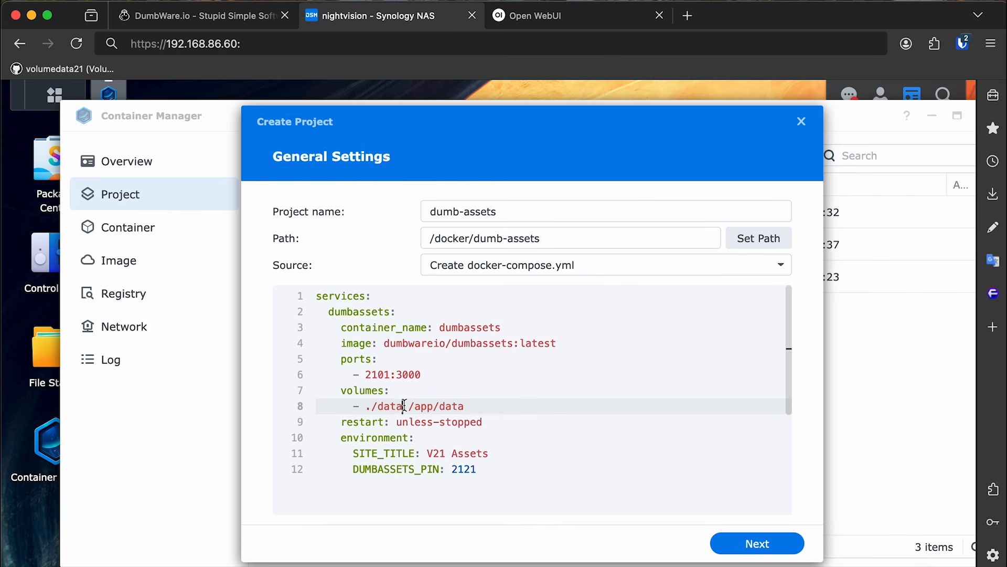
drag(408, 406, 390, 407)
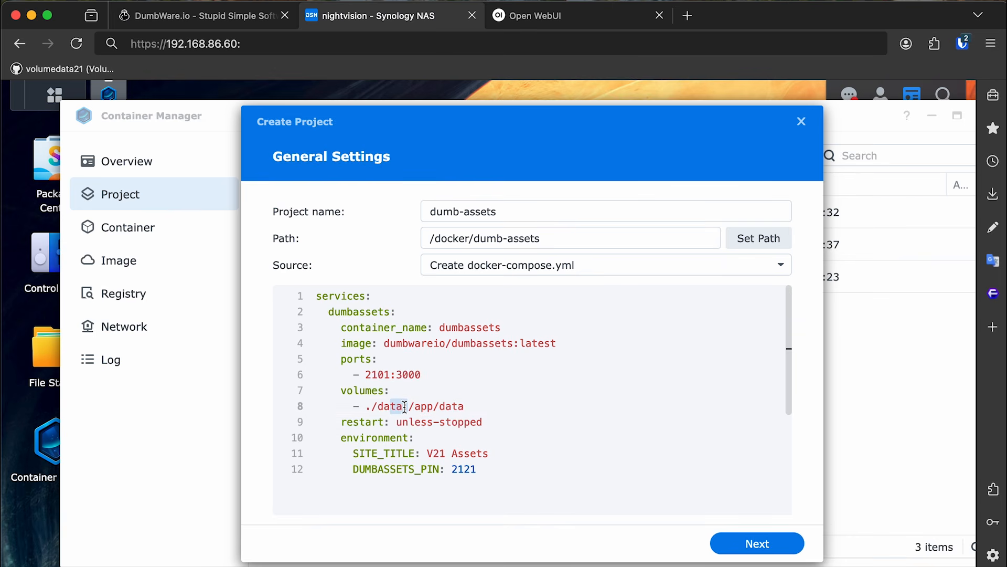
click(43, 332)
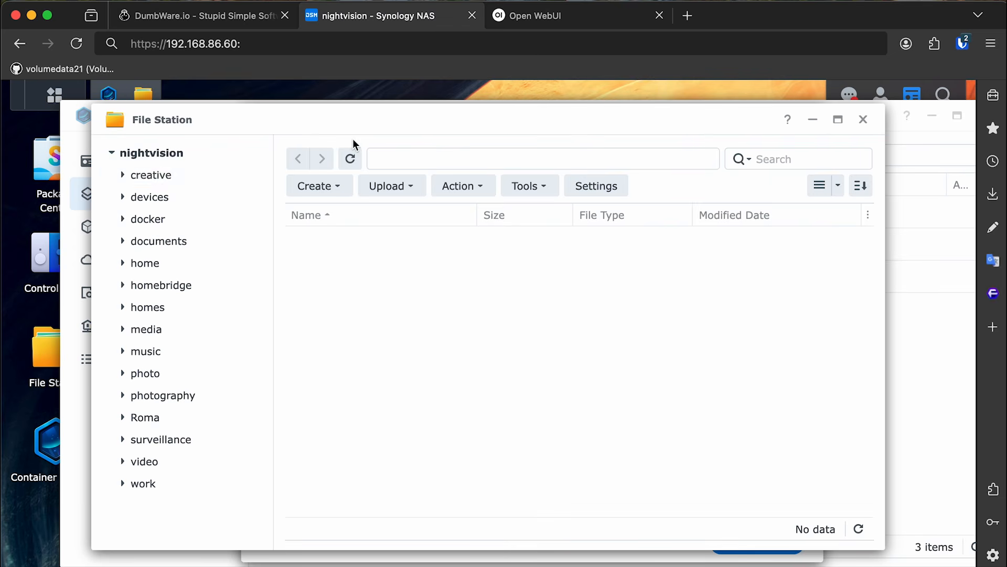
Create a folder named data inside docker/dumb-assets.
click(199, 219)
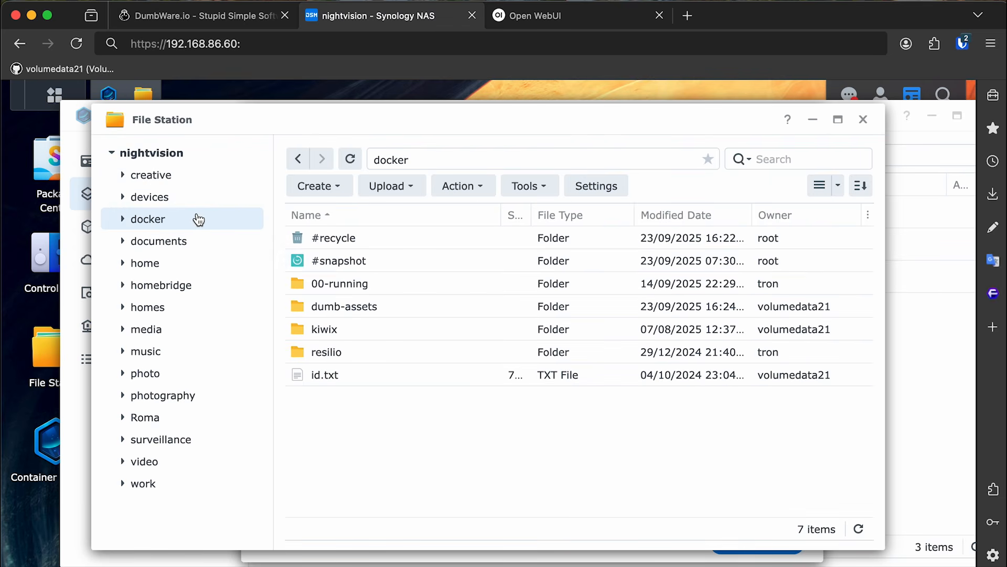
double_click(349, 308)
right_click(430, 284)
click(480, 291)
text(data)
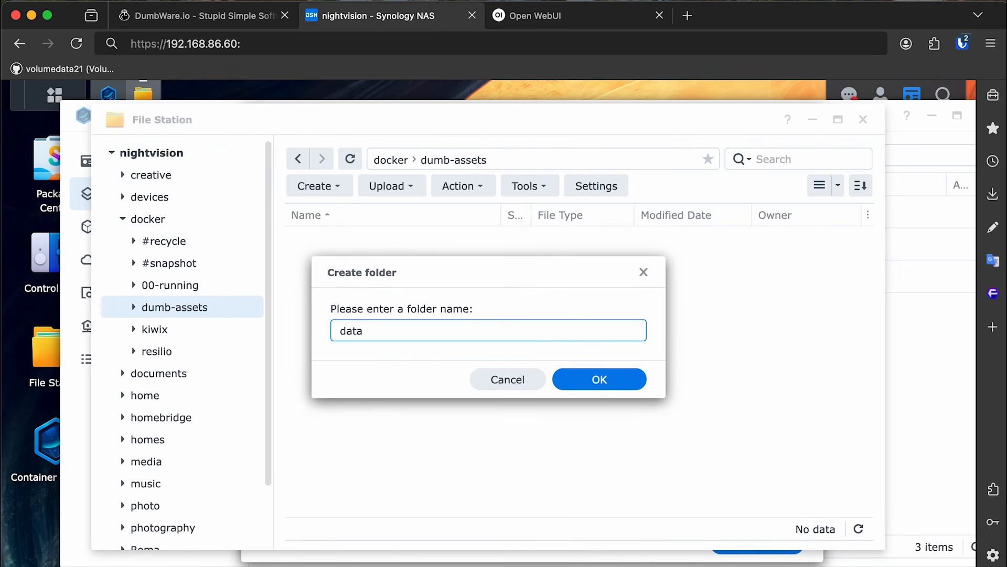
key(Return)
Confirm the data folder's location /volume1/docker/dumb-assets/data in Properties, then close File Station.
right_click(330, 241)
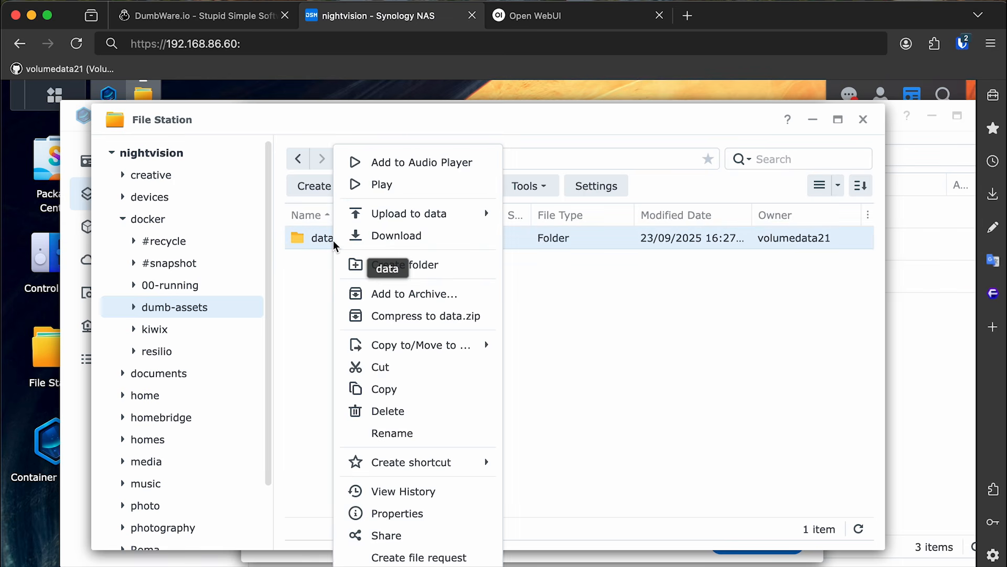
click(438, 514)
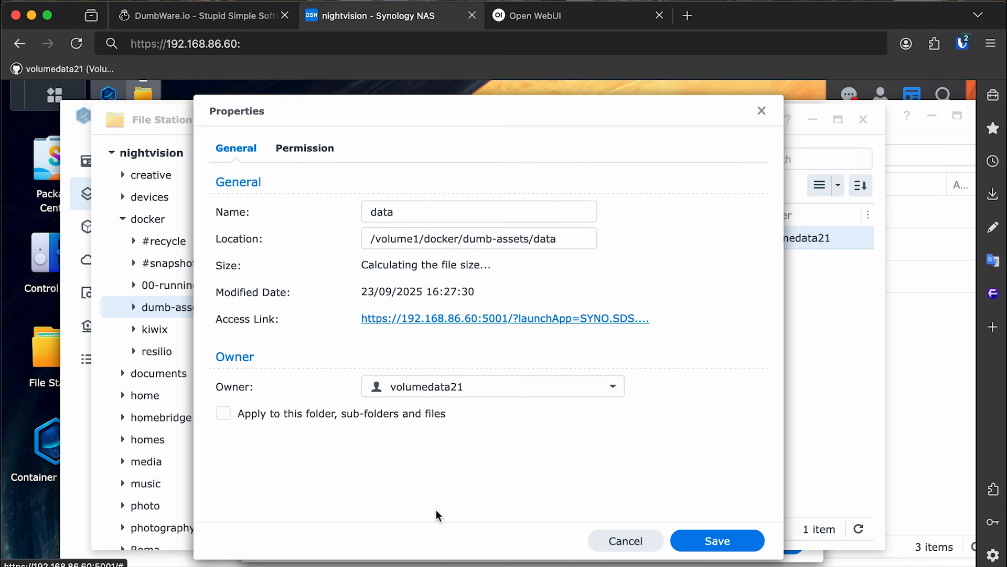
triple_click(438, 239)
click(637, 540)
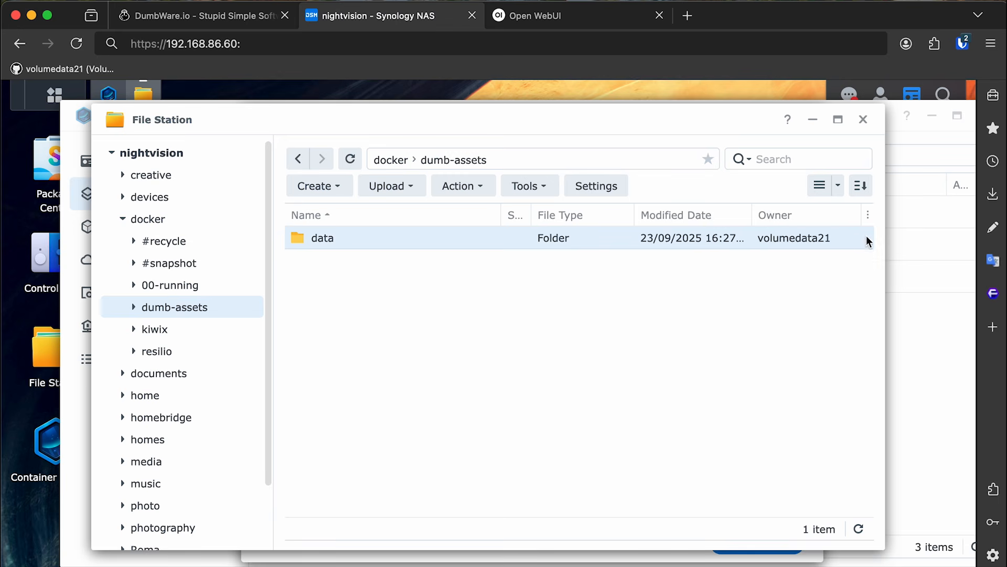
click(863, 120)
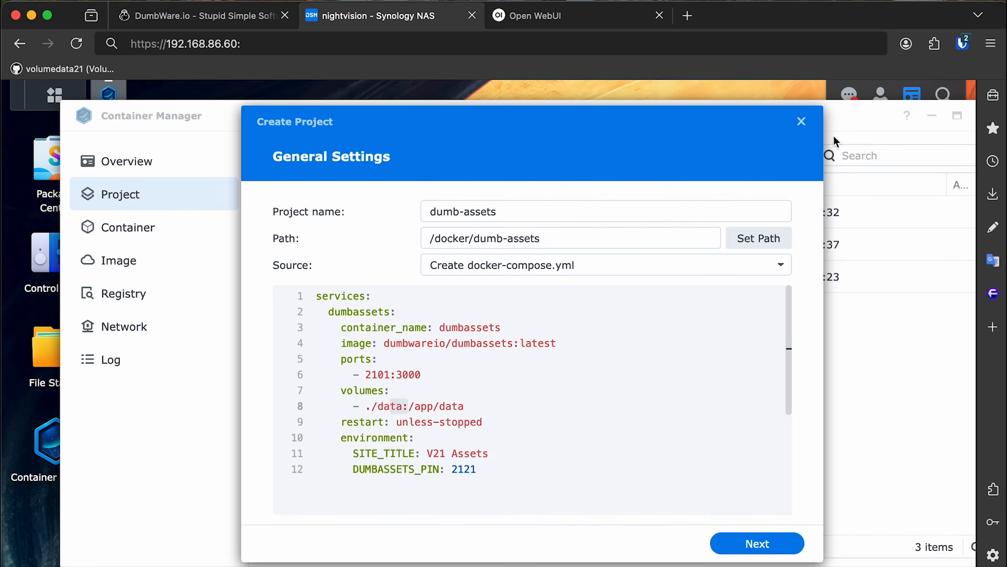
Replace the ./data host path on compose line 8 with the absolute data folder path.
click(568, 391)
click(391, 405)
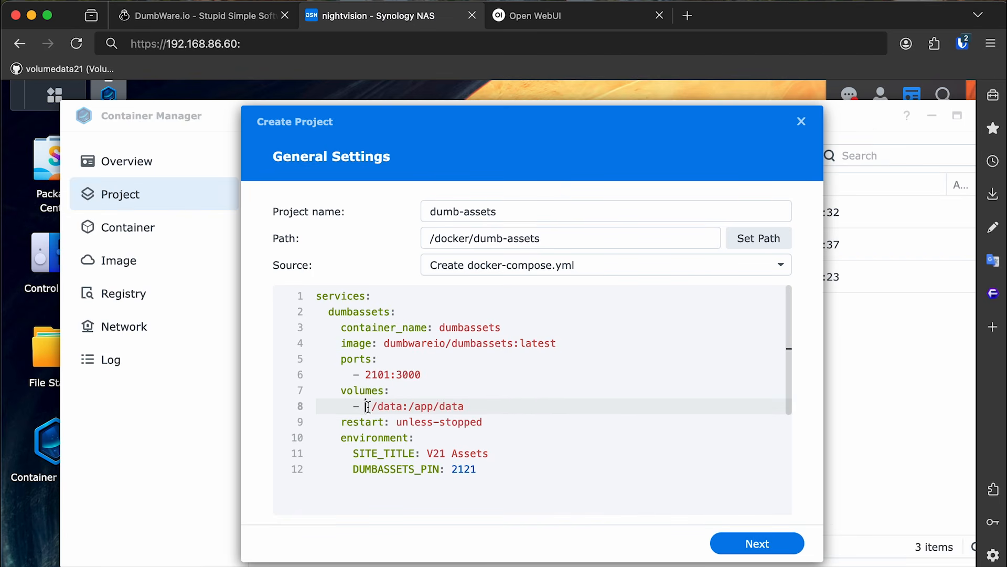
drag(367, 407, 405, 407)
click(378, 391)
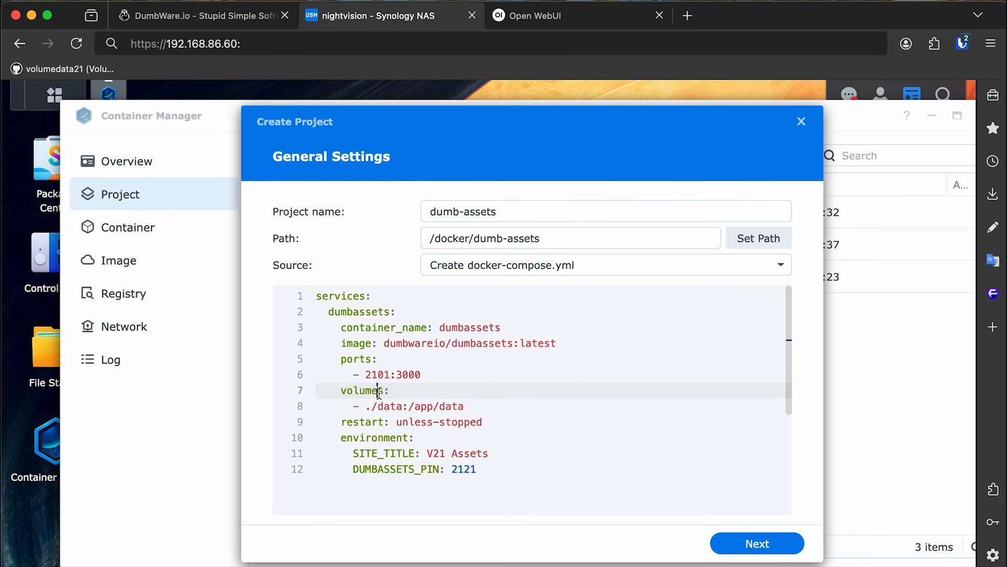
click(369, 407)
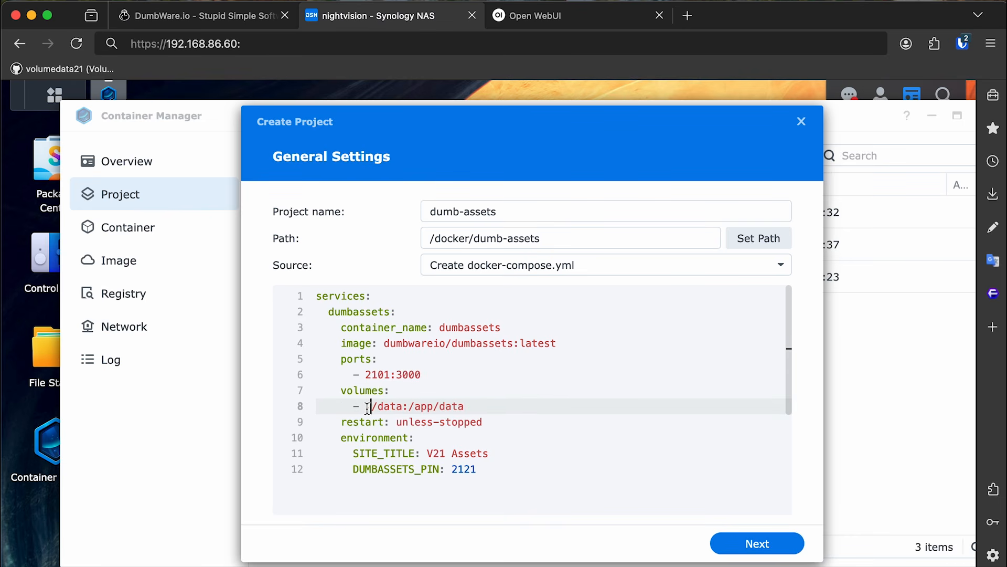
drag(369, 407, 402, 407)
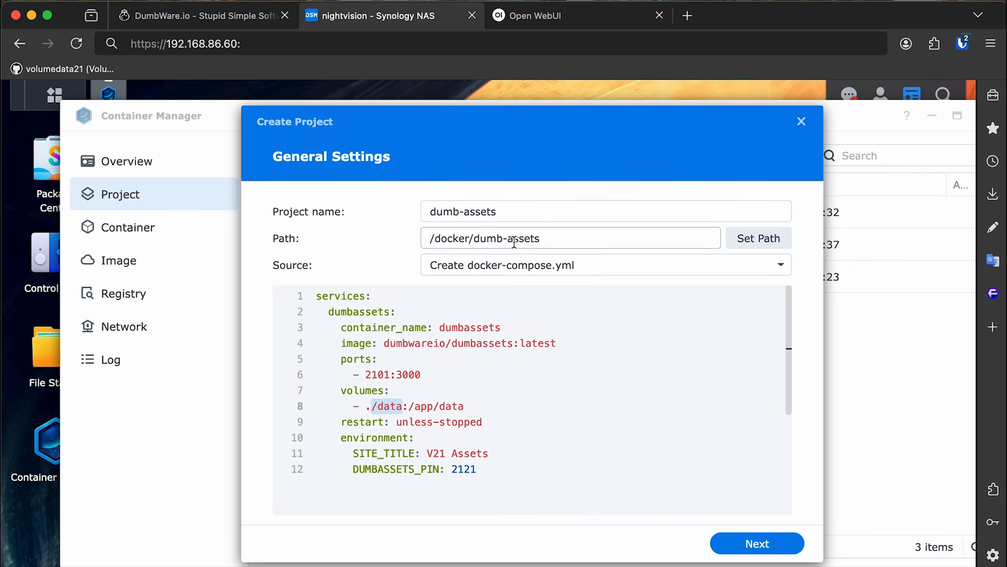
click(392, 390)
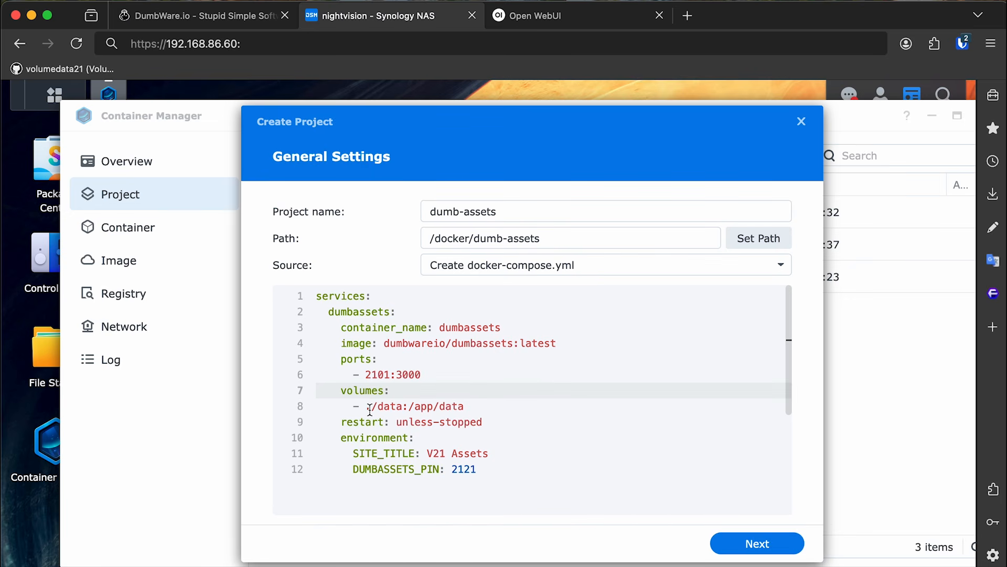
drag(367, 406, 403, 407)
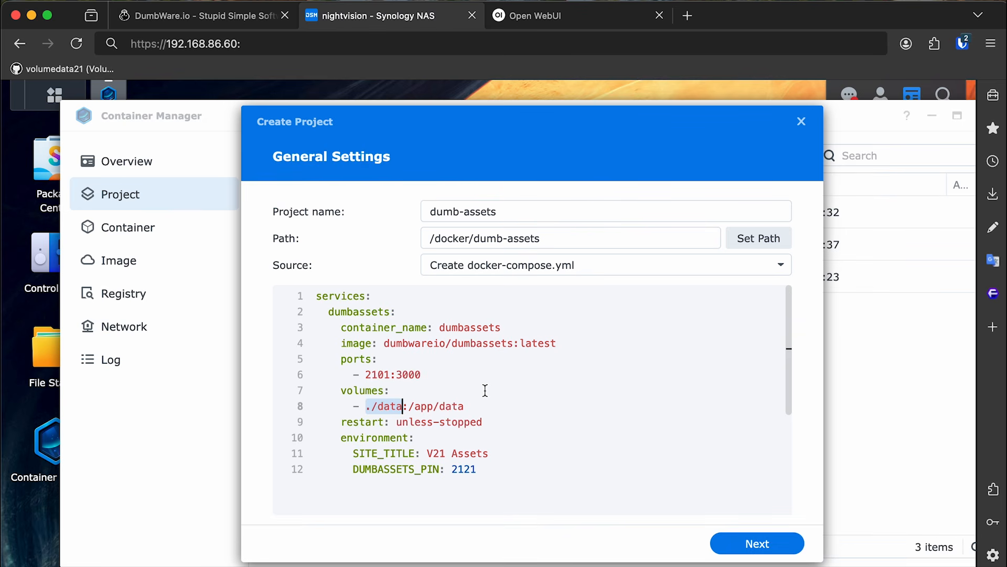
text(/volume1/docker/dumb-assets/data)
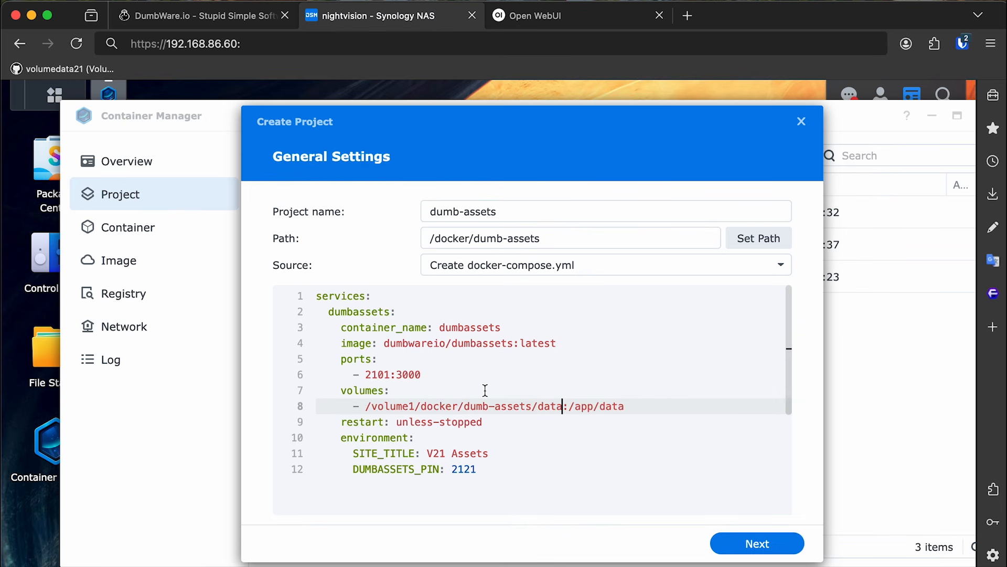
Revert the line 8 host path to ./data and advance the wizard to the Summary page.
click(485, 391)
click(403, 408)
drag(366, 408, 564, 408)
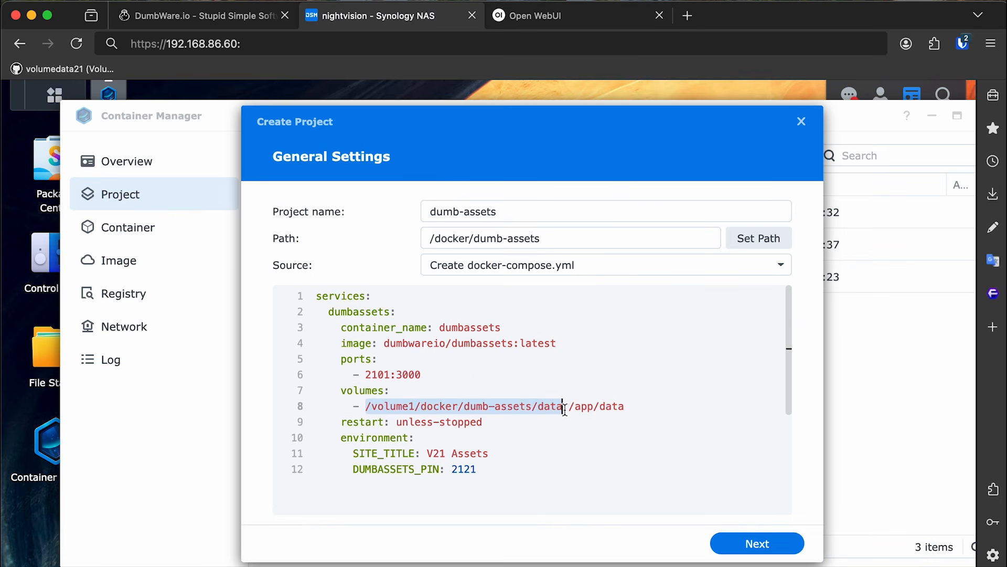
click(564, 408)
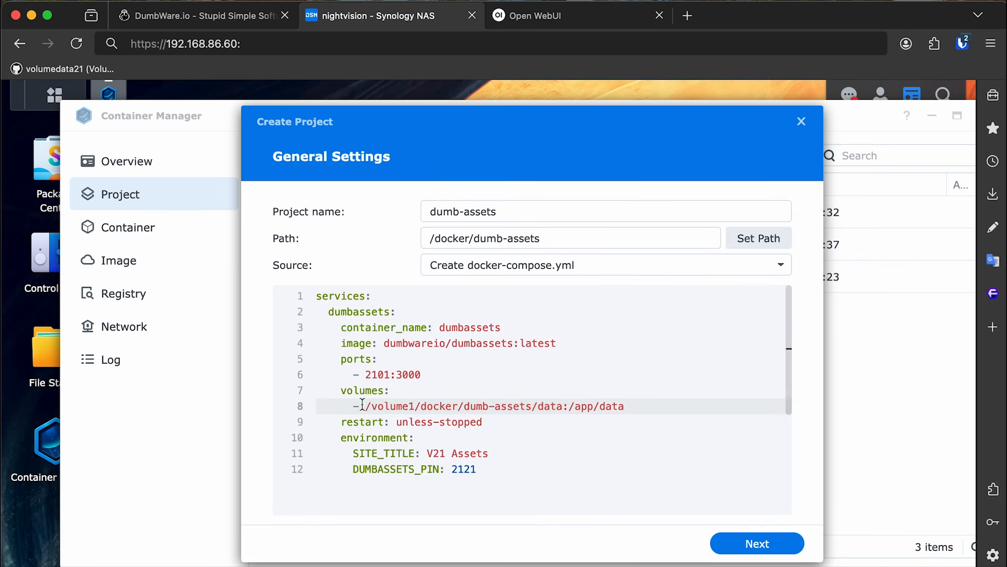
drag(366, 407, 531, 406)
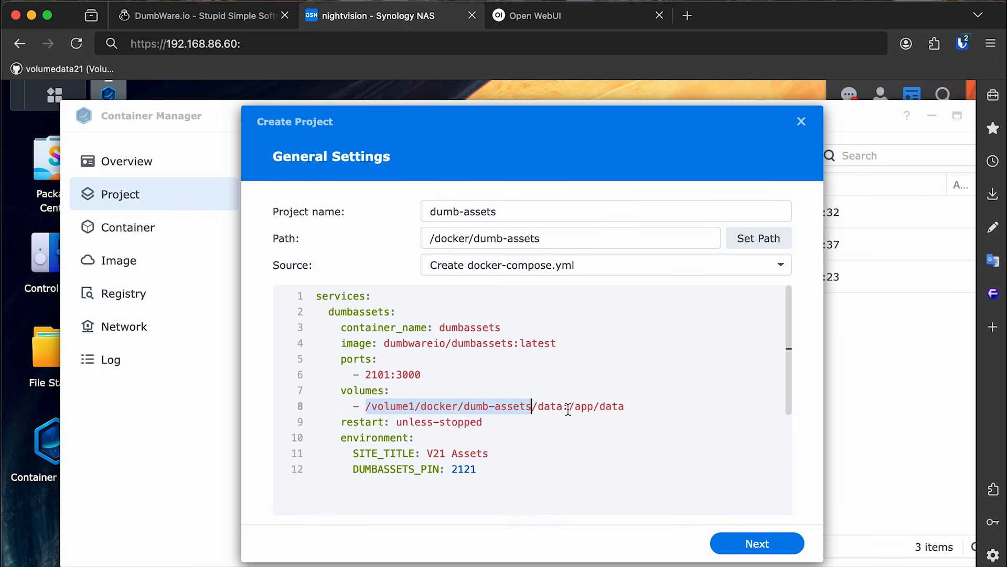
text(.)
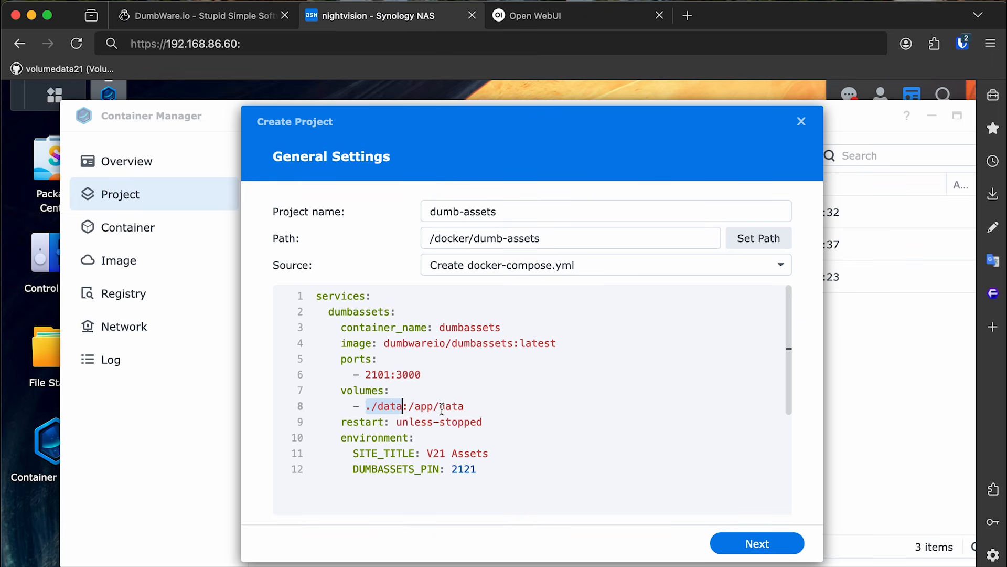
click(515, 410)
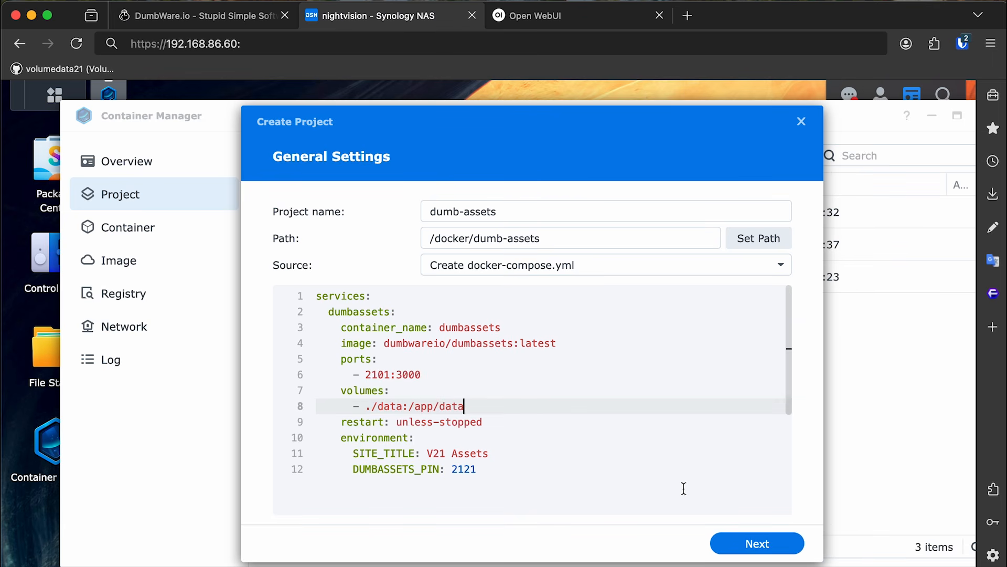
click(763, 545)
click(768, 544)
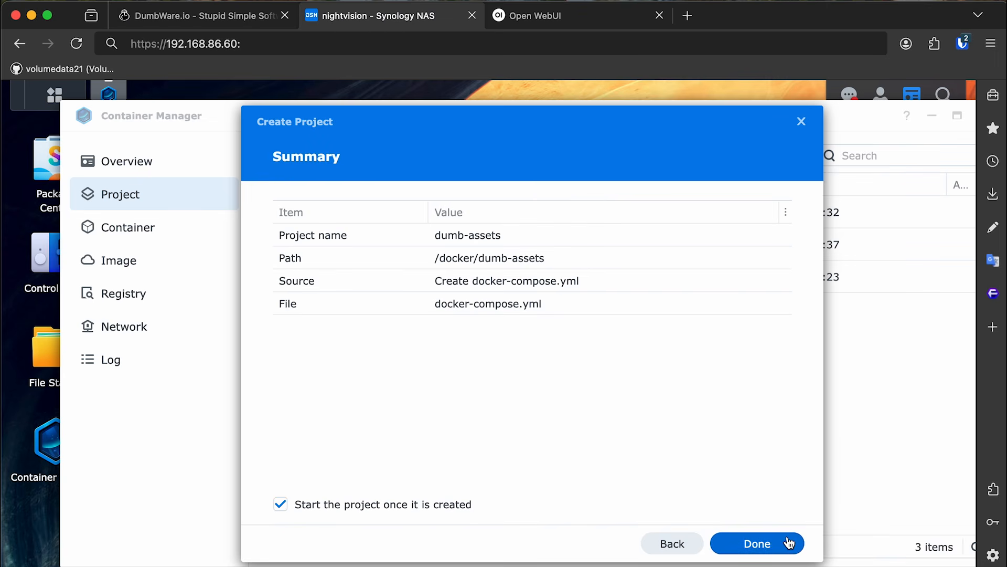
Create and start dumb-assets, then change the browser address port from 5001 to 2101.
click(789, 542)
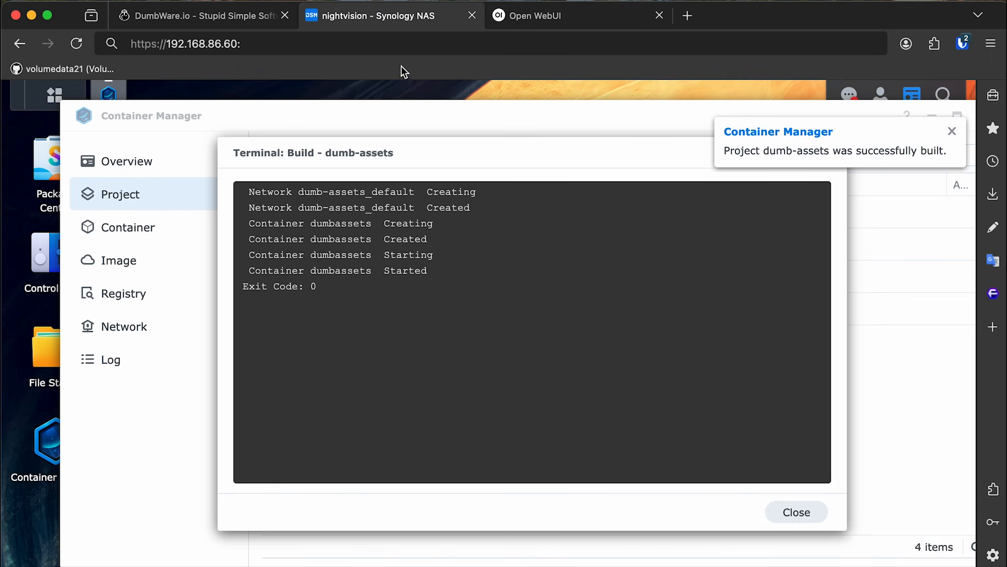
click(216, 43)
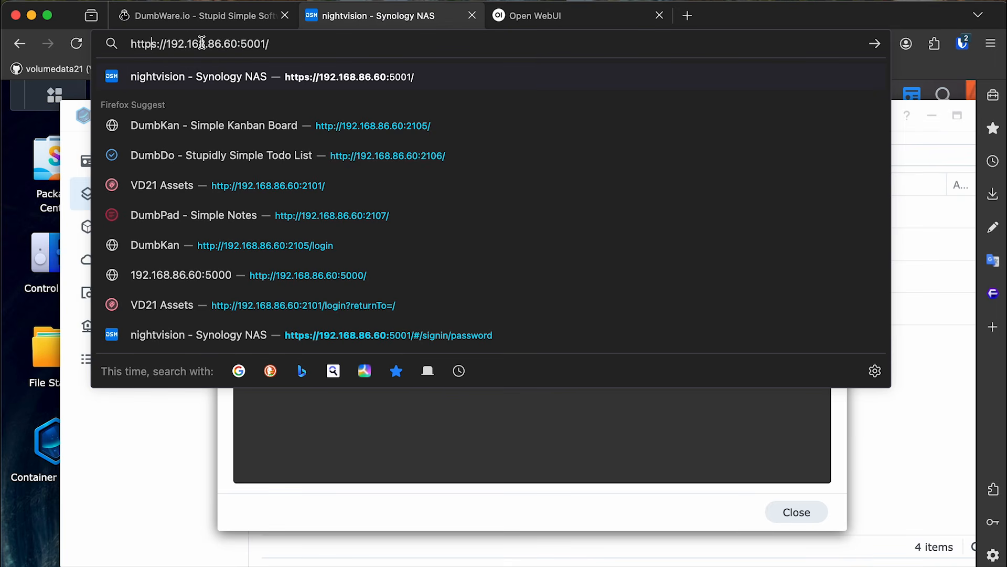
click(248, 43)
double_click(253, 45)
click(284, 43)
mouse_move(283, 43)
mouse_down()
mouse_move(175, 44)
mouse_move(280, 43)
mouse_move(270, 44)
mouse_up()
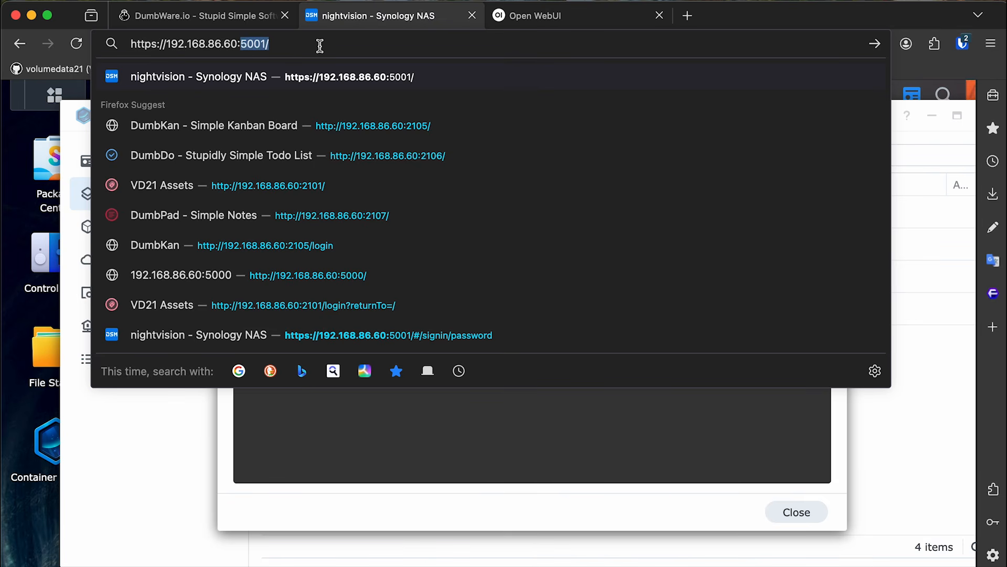
text(2101)
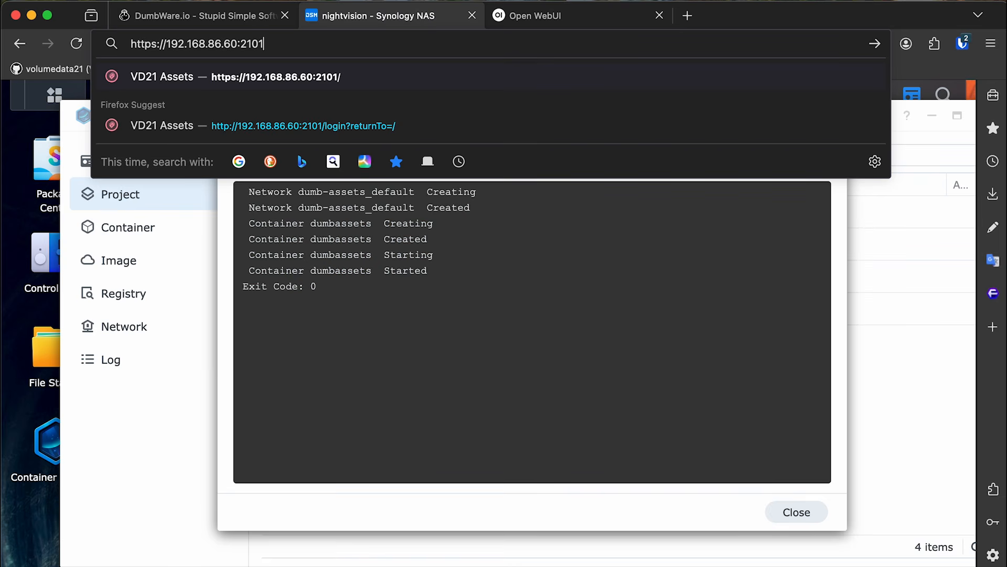
Load the port 2101 address over http instead of https and unlock it with the PIN.
key(Return)
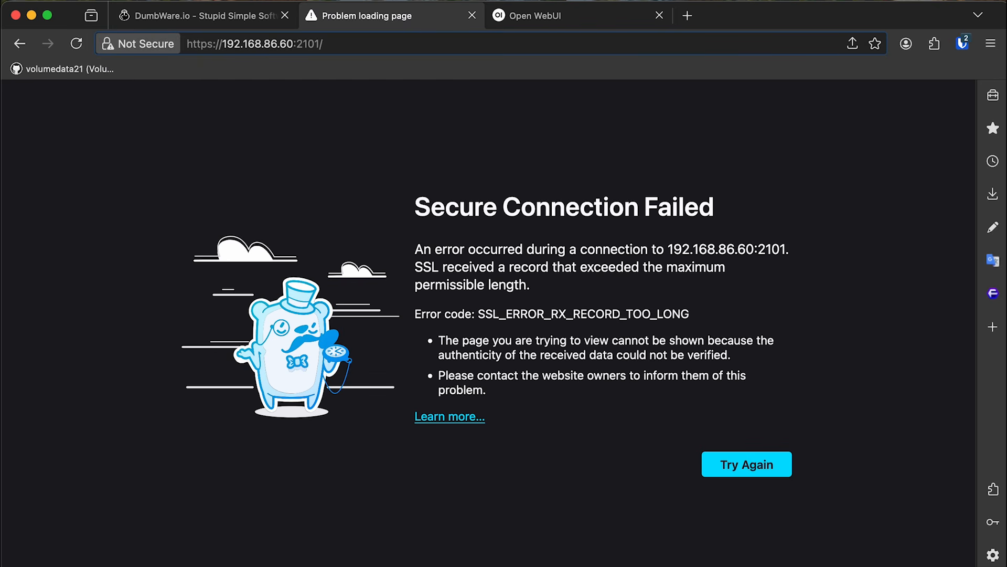
click(323, 46)
click(330, 45)
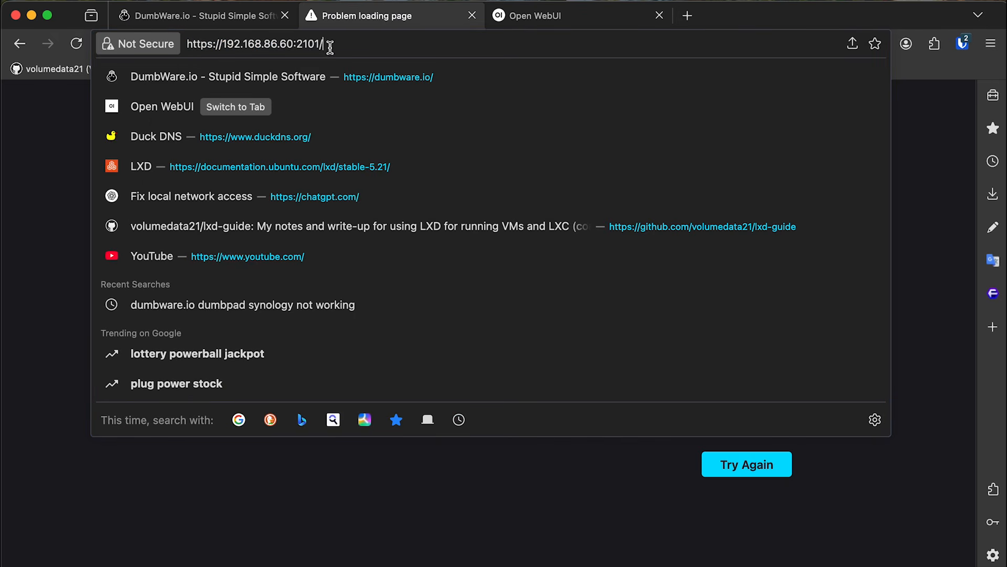
click(213, 44)
key(BackSpace)
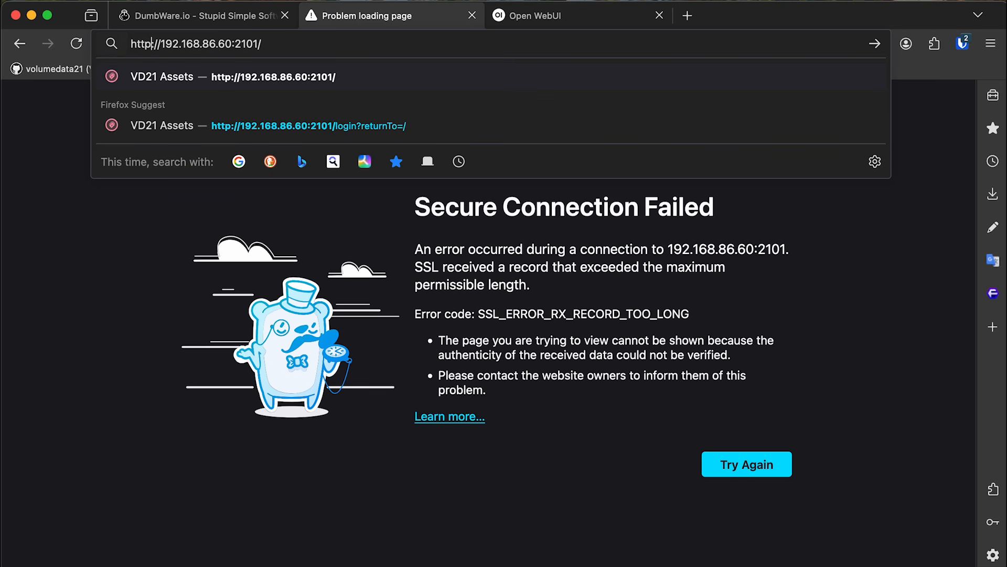
key(Return)
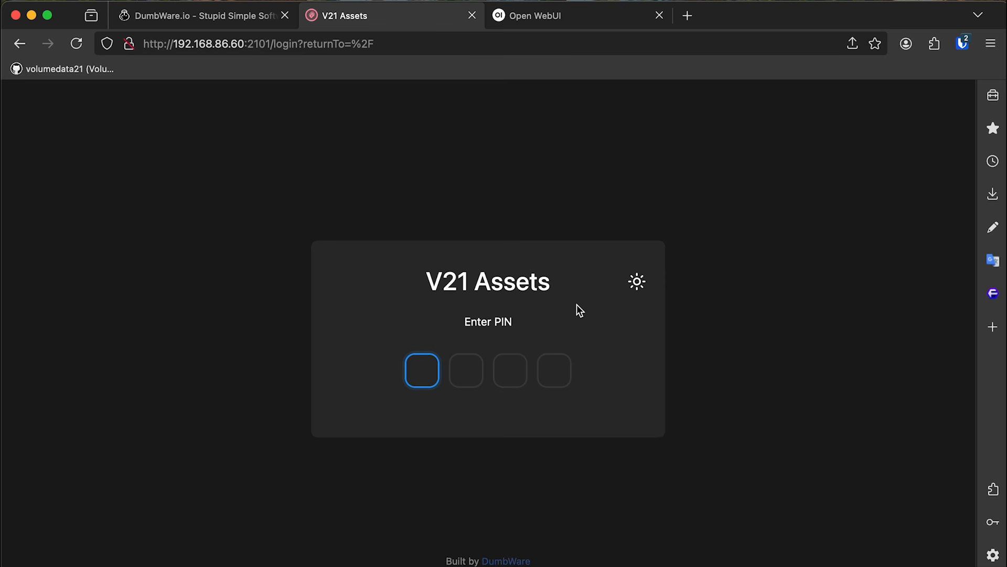
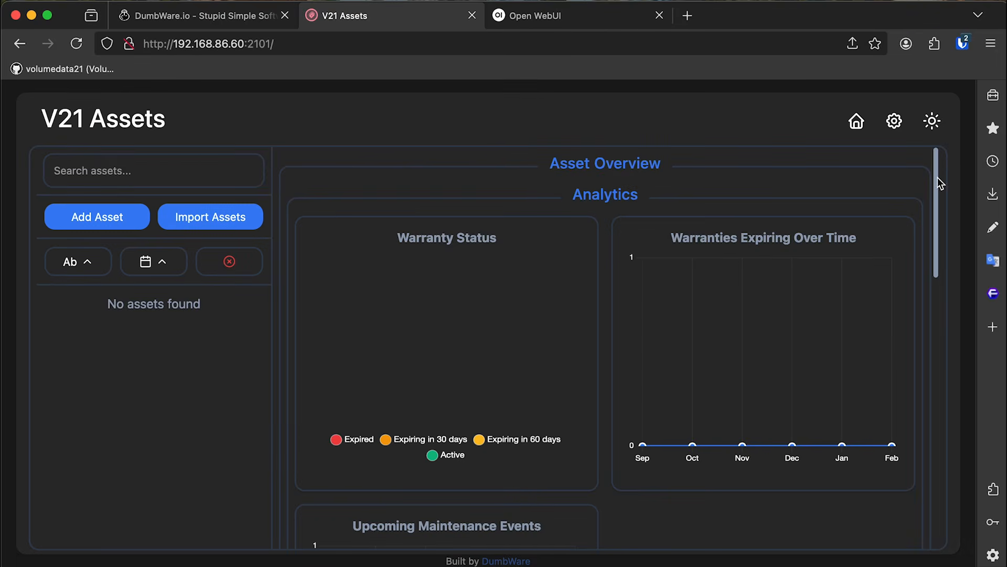
Scroll through the empty V21 Assets dashboard, then close its tab.
mouse_move(939, 184)
mouse_down()
mouse_move(942, 302)
mouse_move(941, 175)
mouse_up()
triple_click(477, 234)
click(543, 238)
scroll(596, 287, down, 5)
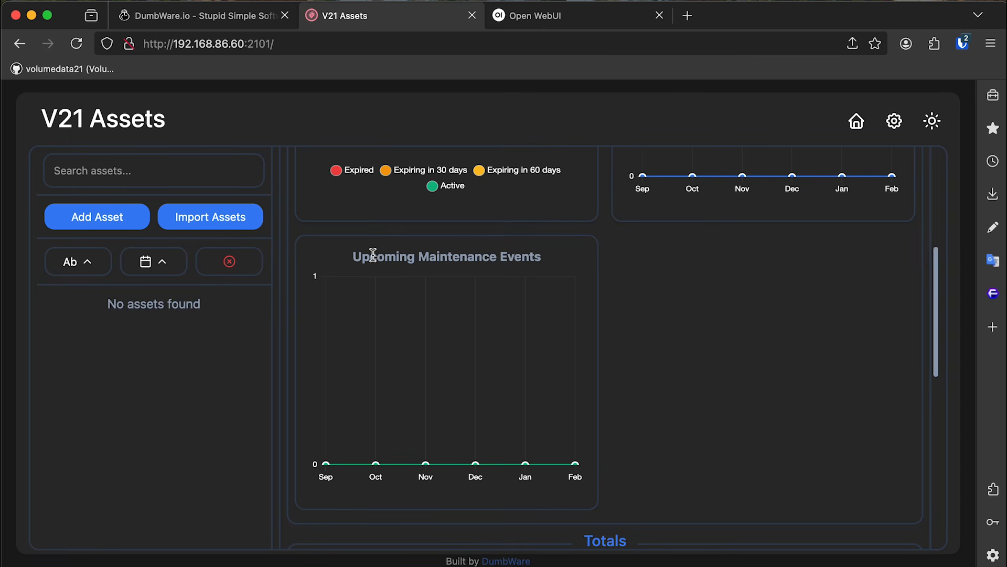
scroll(602, 257, up, 5)
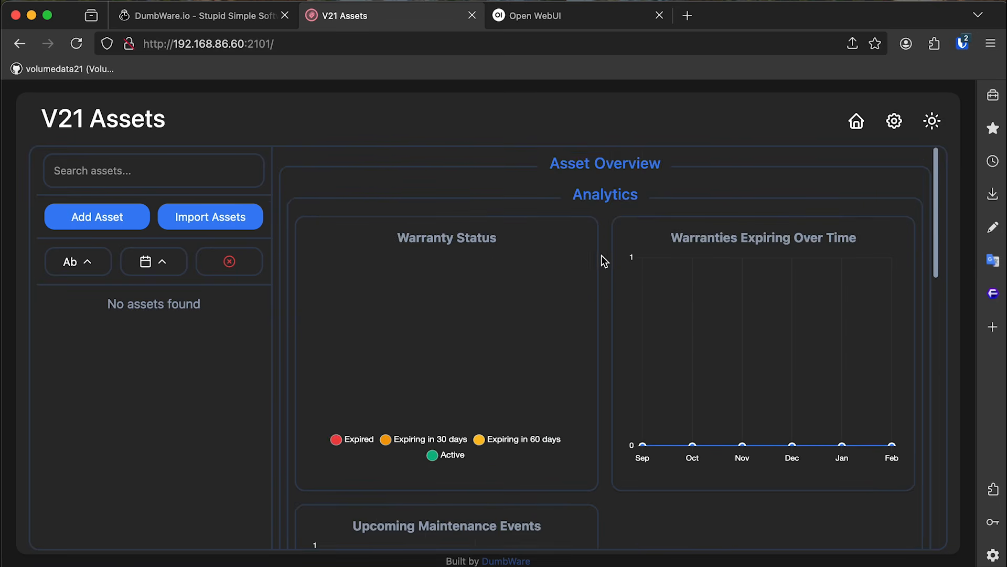
scroll(604, 262, down, 10)
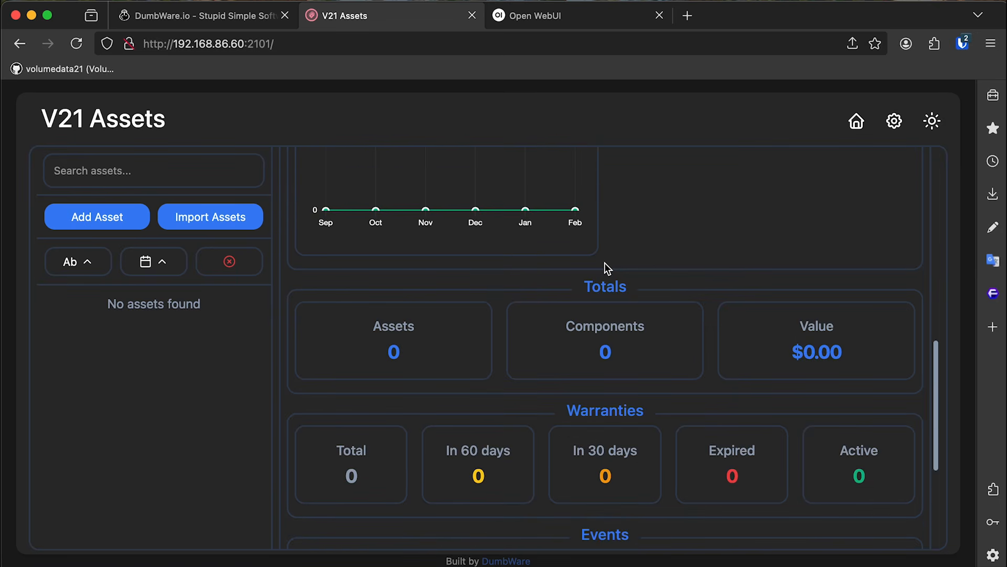
scroll(605, 262, down, 4)
scroll(604, 264, up, 3)
scroll(608, 236, up, 6)
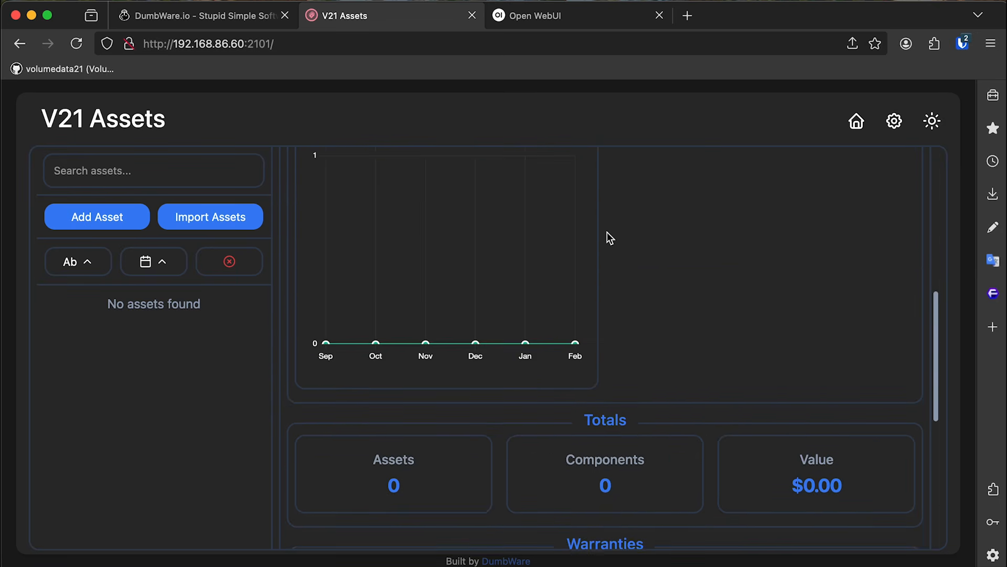
scroll(608, 241, up, 3)
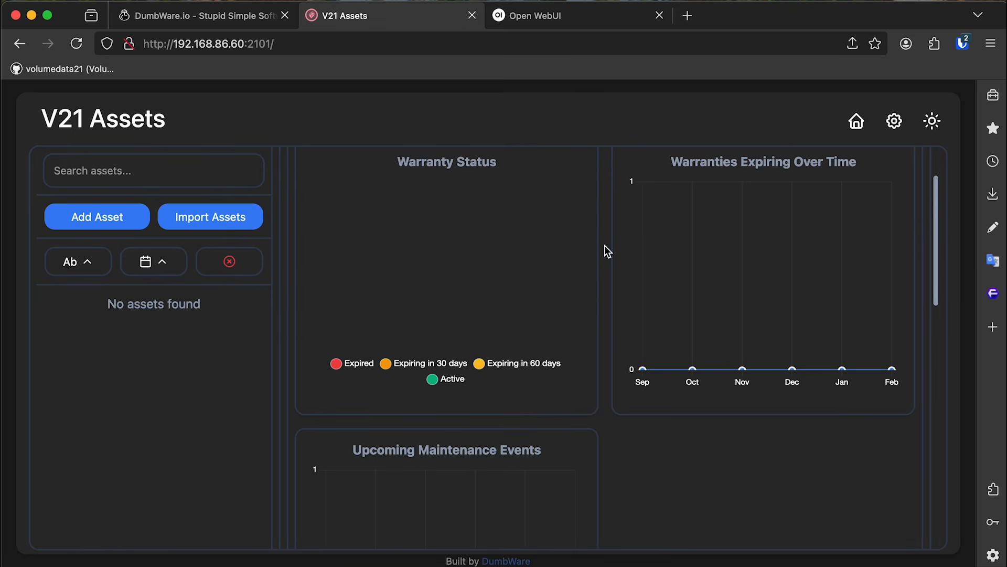
scroll(605, 245, up, 2)
scroll(603, 248, down, 8)
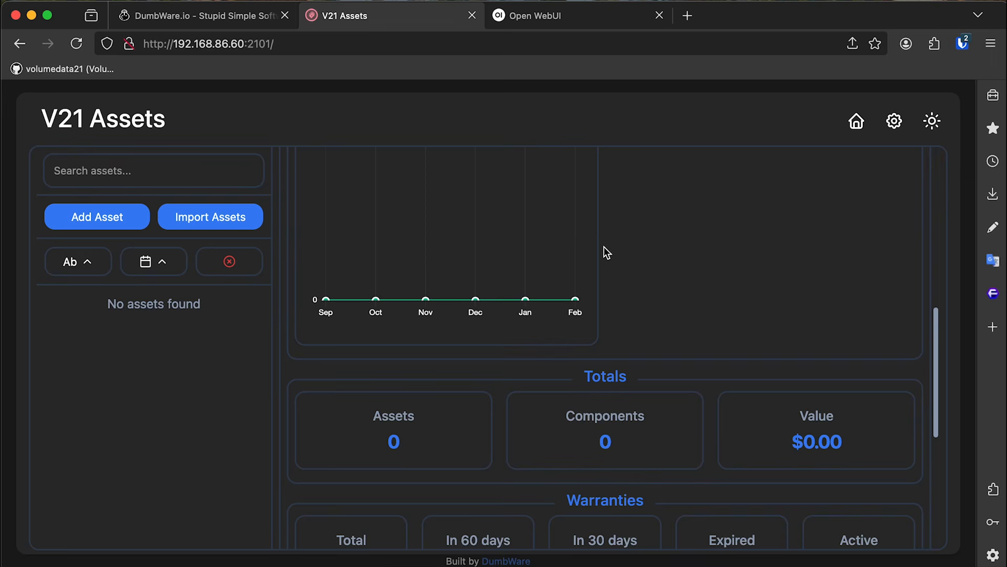
scroll(604, 248, up, 8)
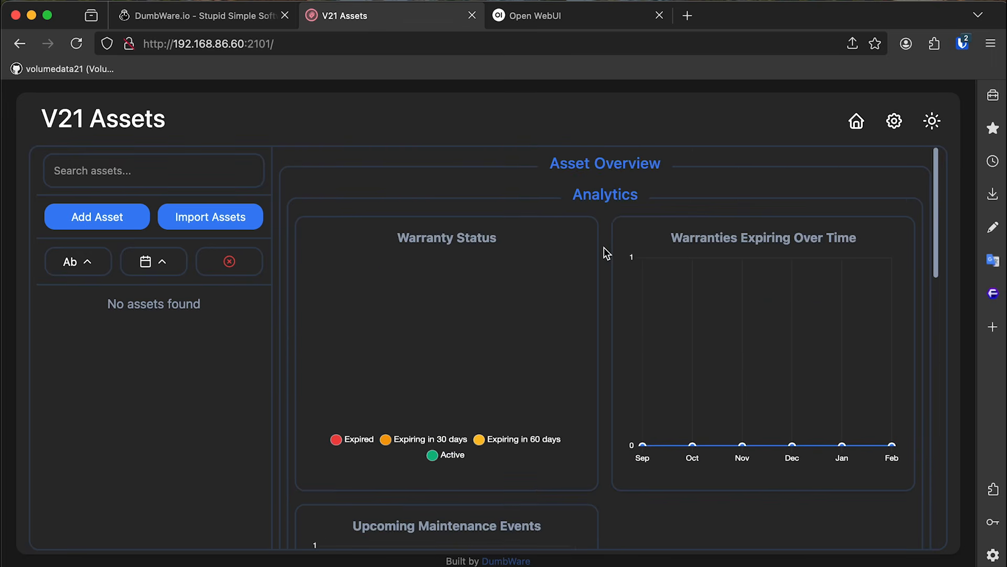
key(super+w)
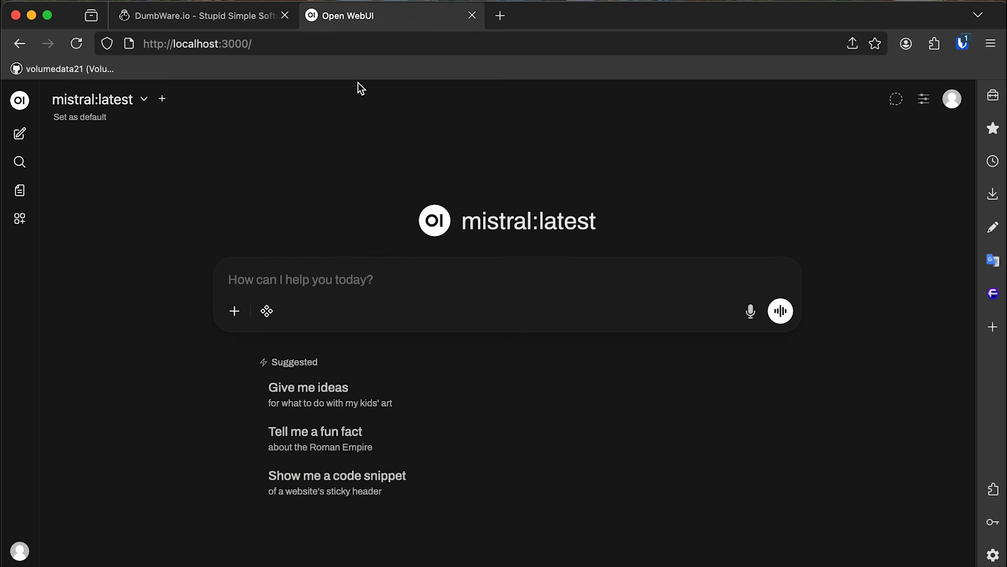
Return to the DumbWare.io software list and open DumbKan's documentation.
click(219, 22)
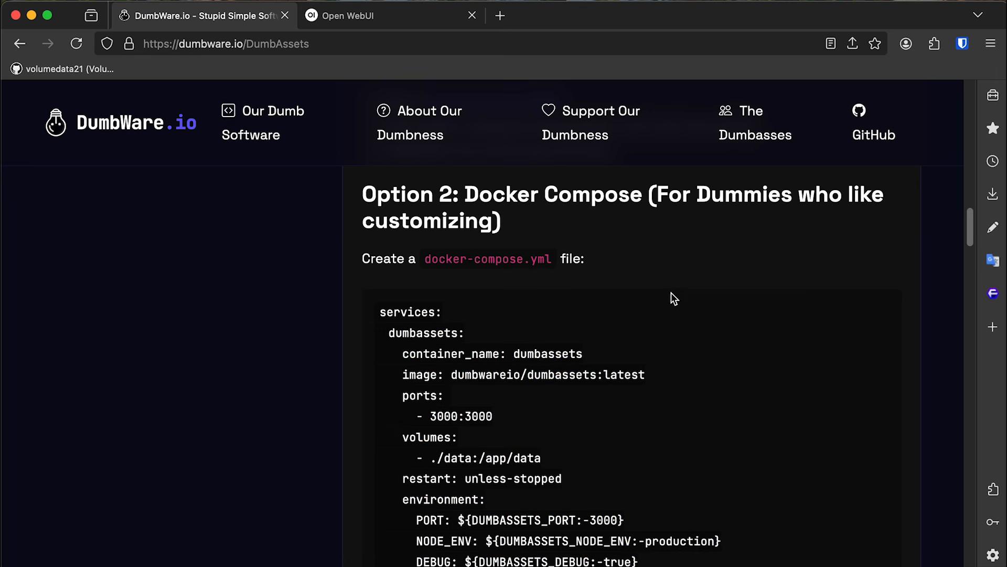
drag(972, 219, 960, 79)
key(super+Left)
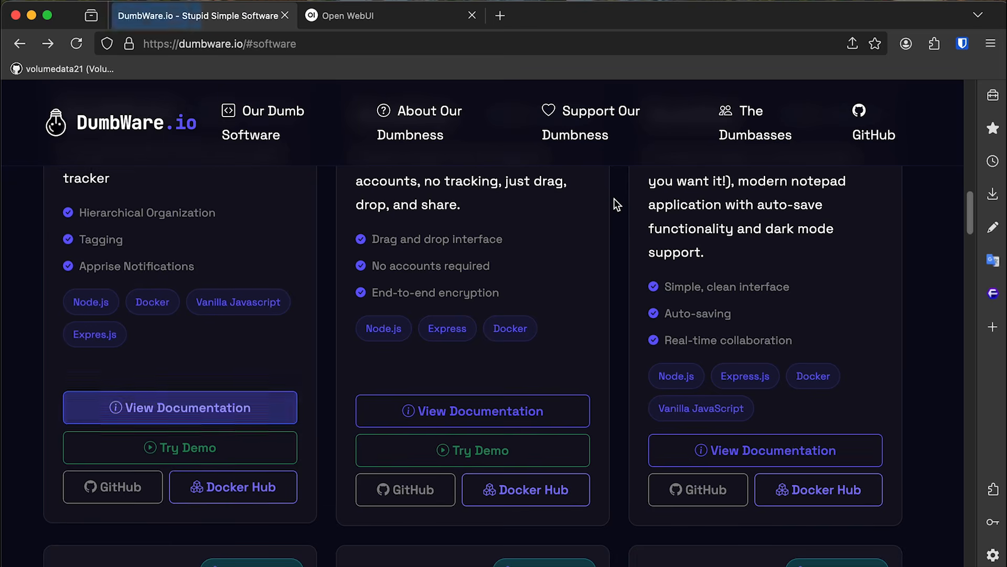
scroll(677, 274, up, 5)
scroll(935, 286, down, 12)
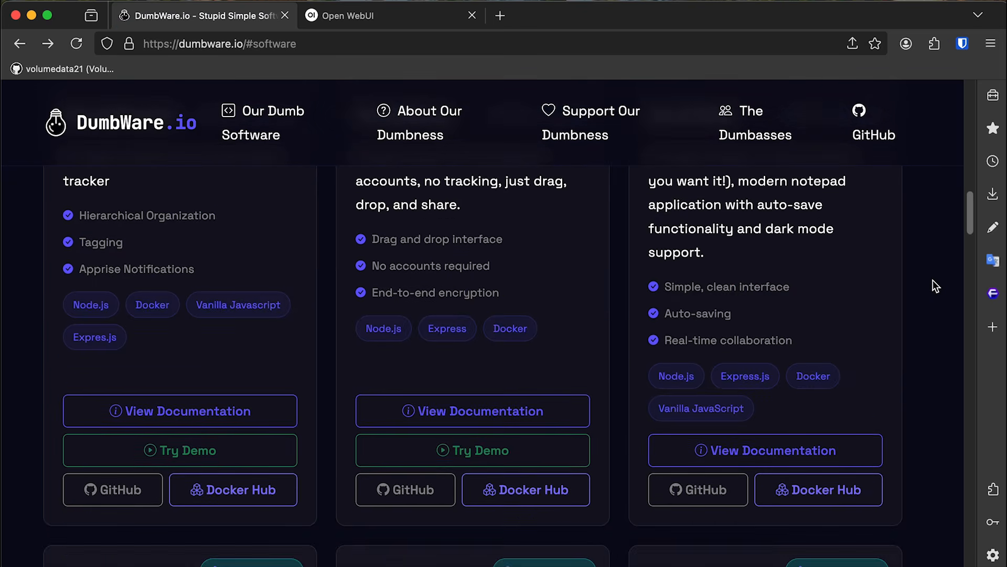
drag(969, 246, 961, 316)
scroll(184, 438, down, 3)
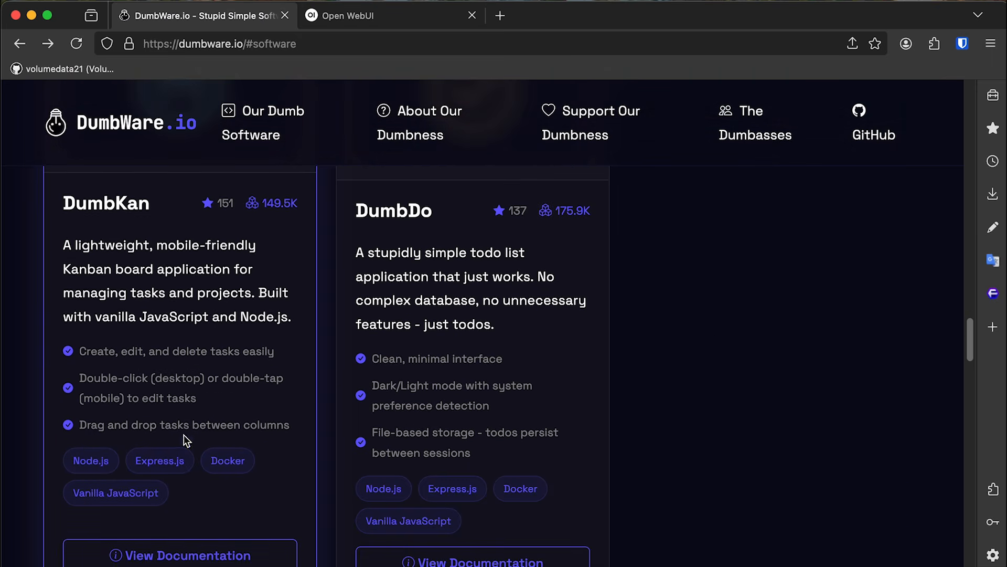
click(233, 478)
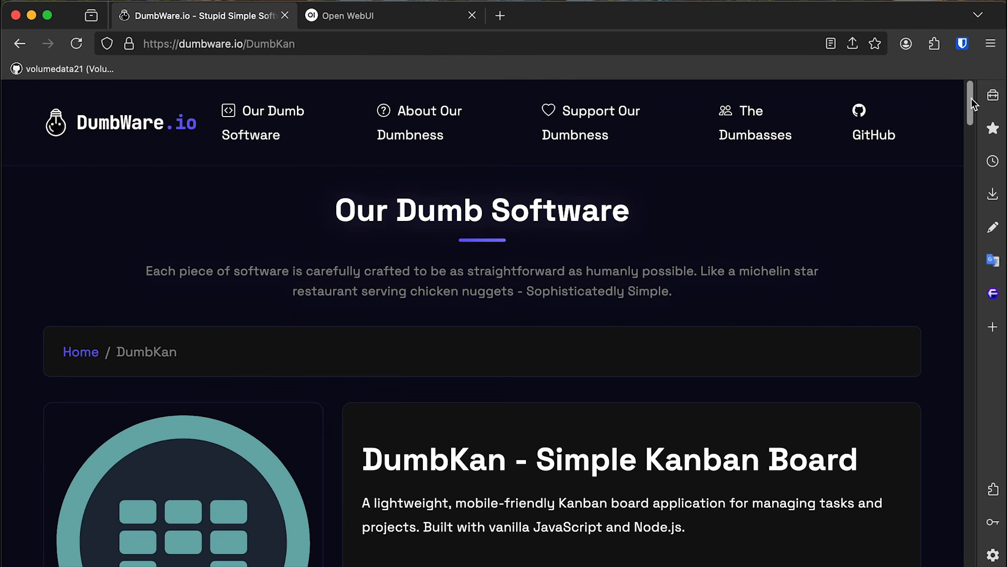
Copy the full docker run command from DumbKan's Getting Started section.
drag(972, 102, 996, 305)
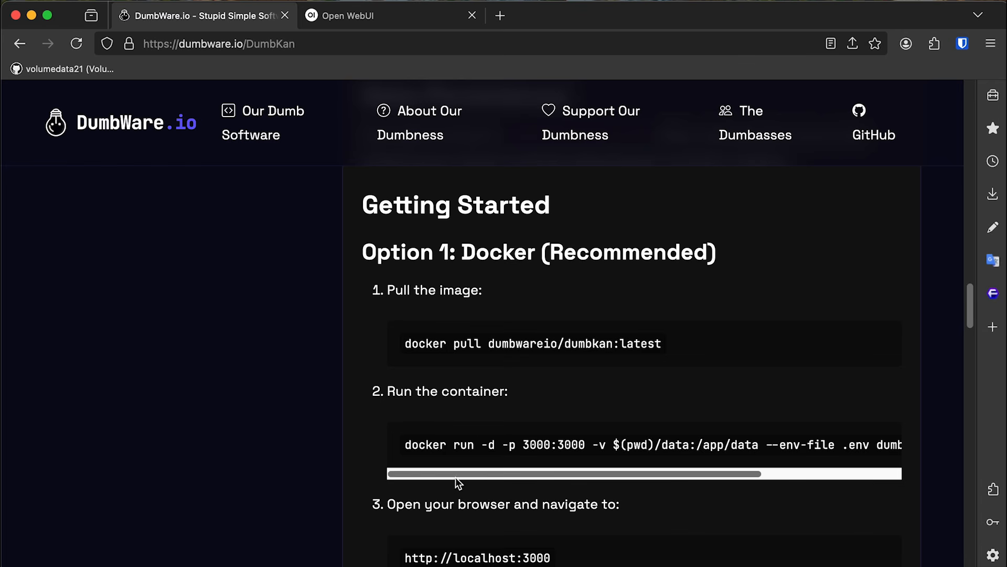
mouse_move(456, 477)
mouse_down()
mouse_move(554, 465)
mouse_move(637, 472)
mouse_move(440, 475)
mouse_up()
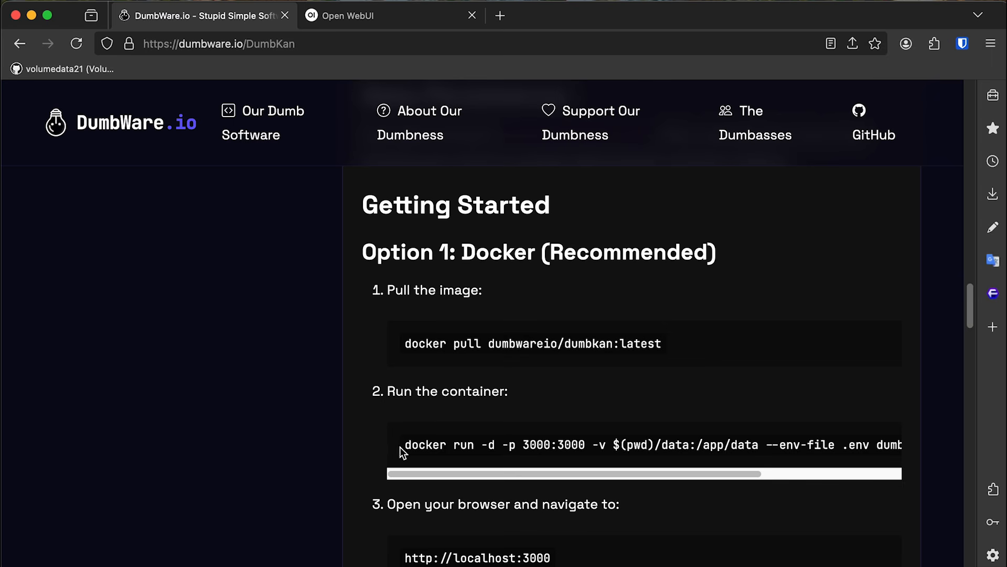
triple_click(460, 438)
mouse_move(468, 472)
mouse_down()
mouse_move(763, 477)
mouse_move(469, 464)
mouse_up()
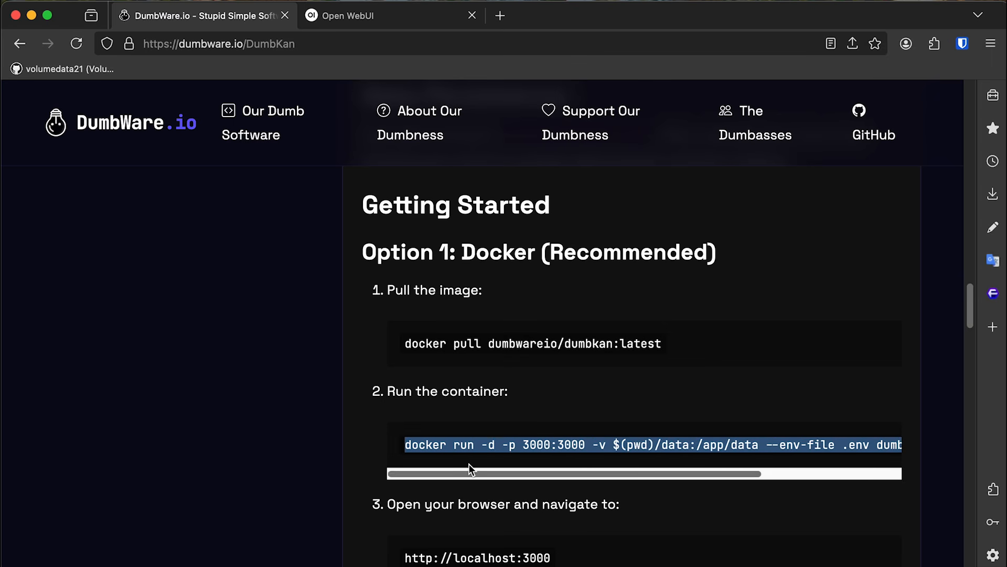
right_click(497, 446)
click(525, 454)
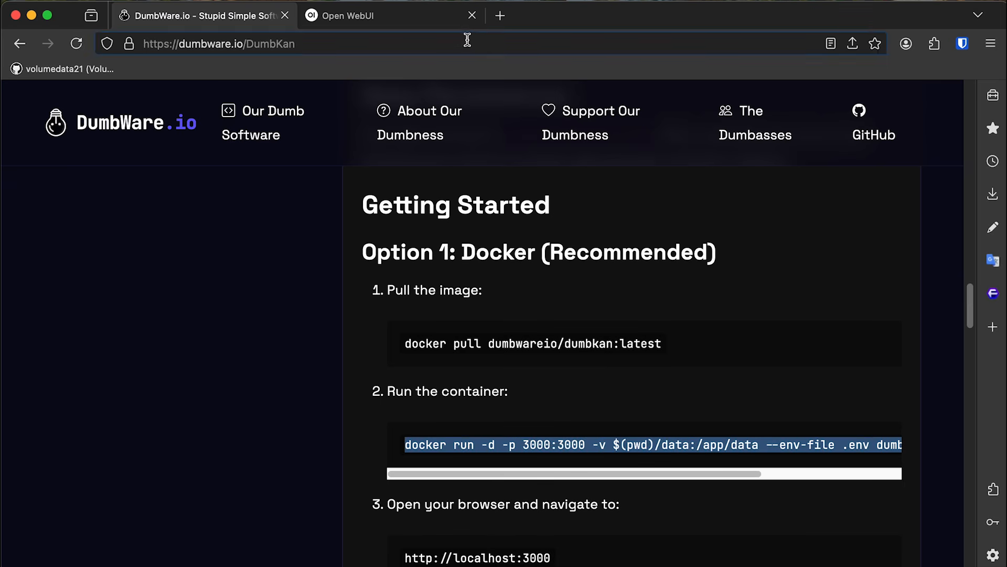
Go to composerize.com in a new browser tab.
click(413, 22)
click(500, 16)
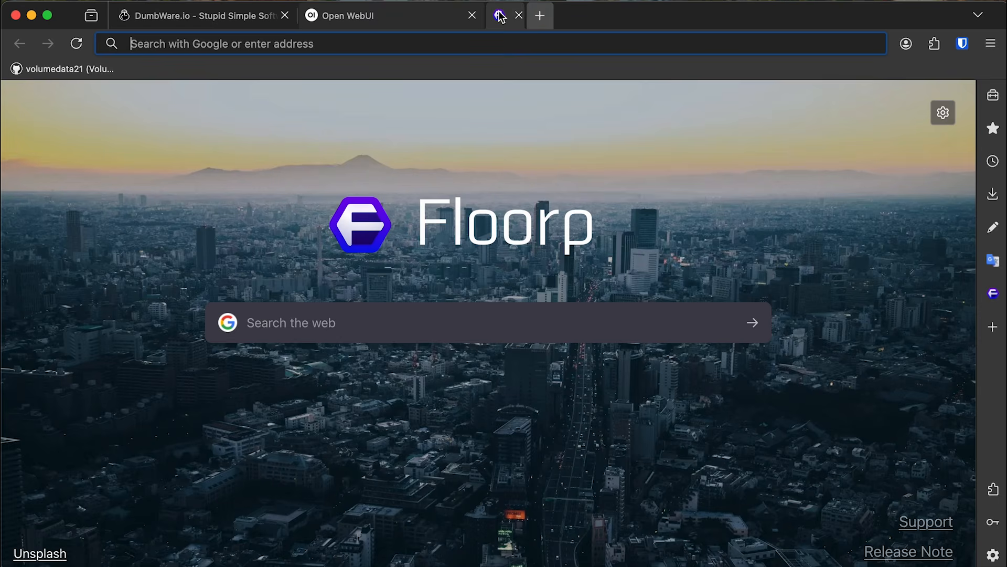
text(composor)
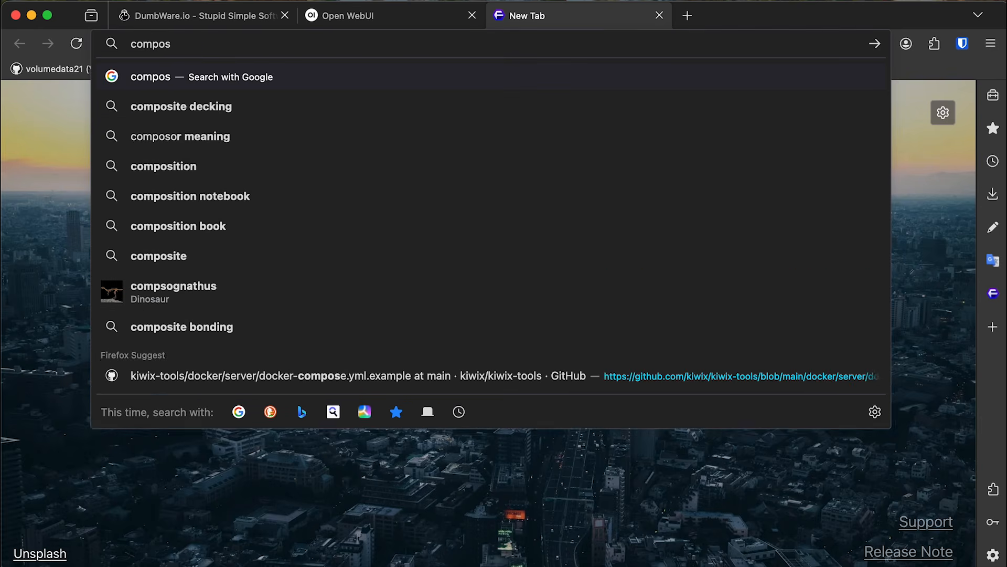
key(BackSpace)
key(BackSpace)
text(erize)
key(BackSpace)
key(BackSpace)
key(BackSpace)
key(BackSpace)
key(BackSpace)
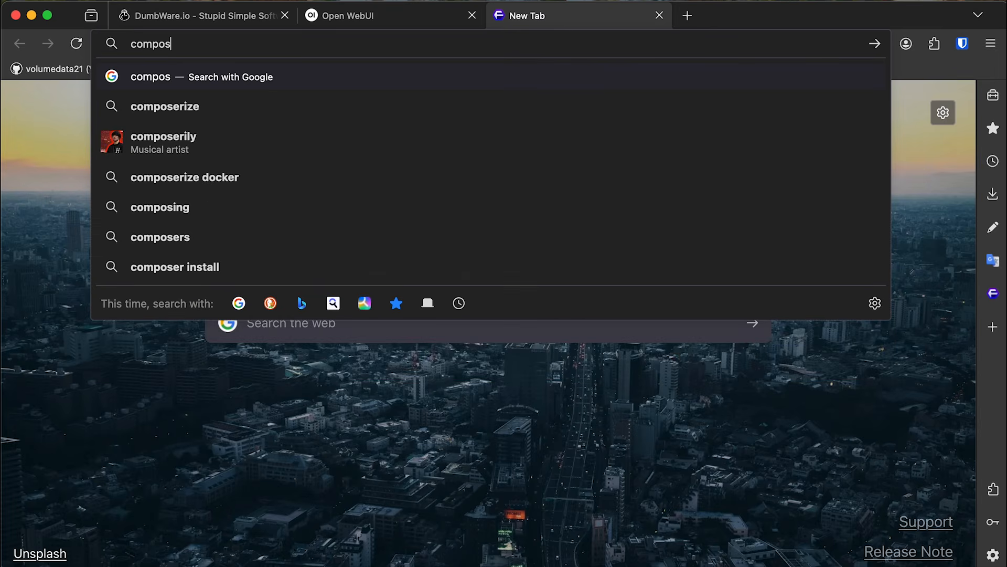
text(erize.com)
key(Return)
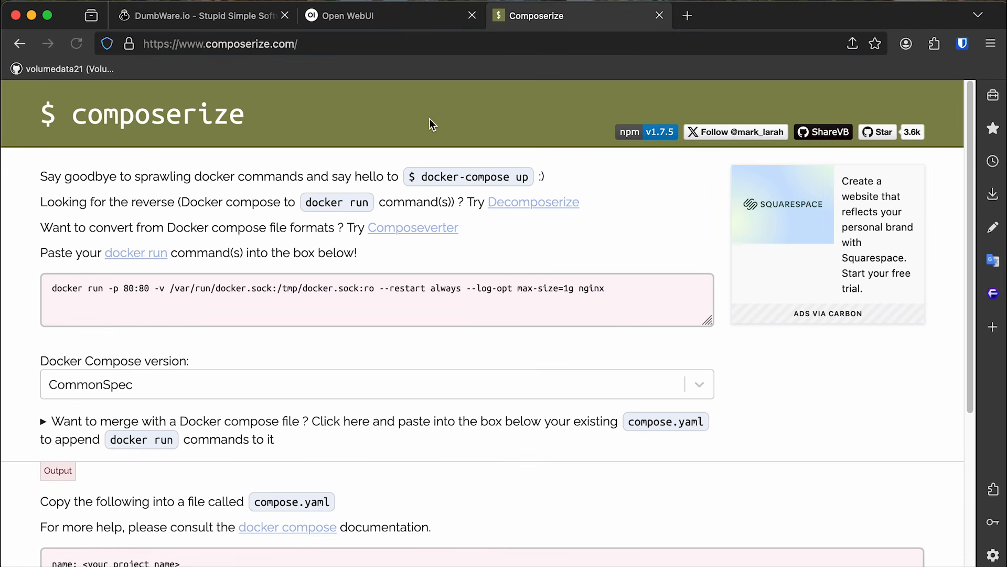
Replace Composerize's sample input with the DumbKan docker run command and view the compose.yaml output.
click(636, 294)
key(super+a)
key(super+v)
click(604, 233)
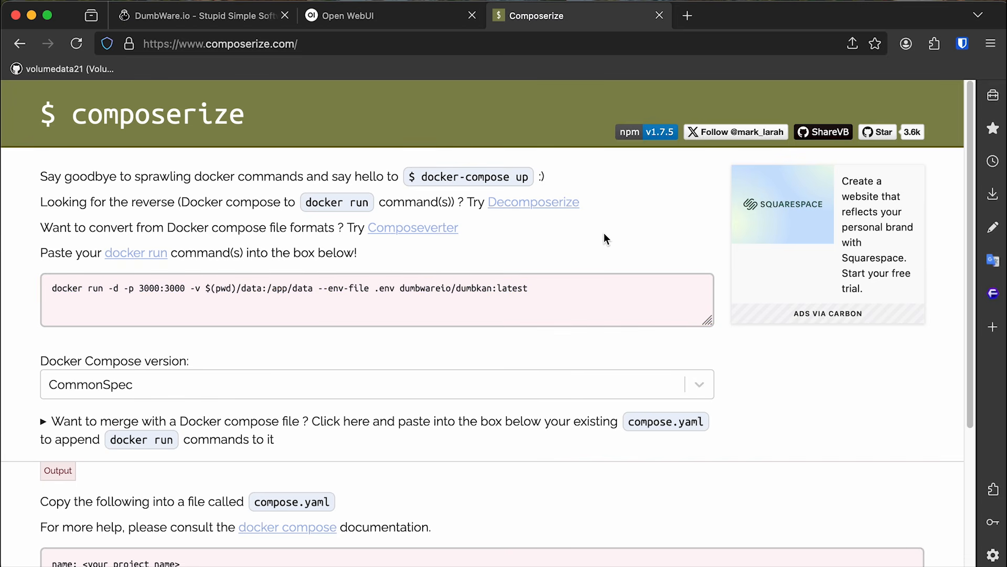
scroll(782, 346, down, 5)
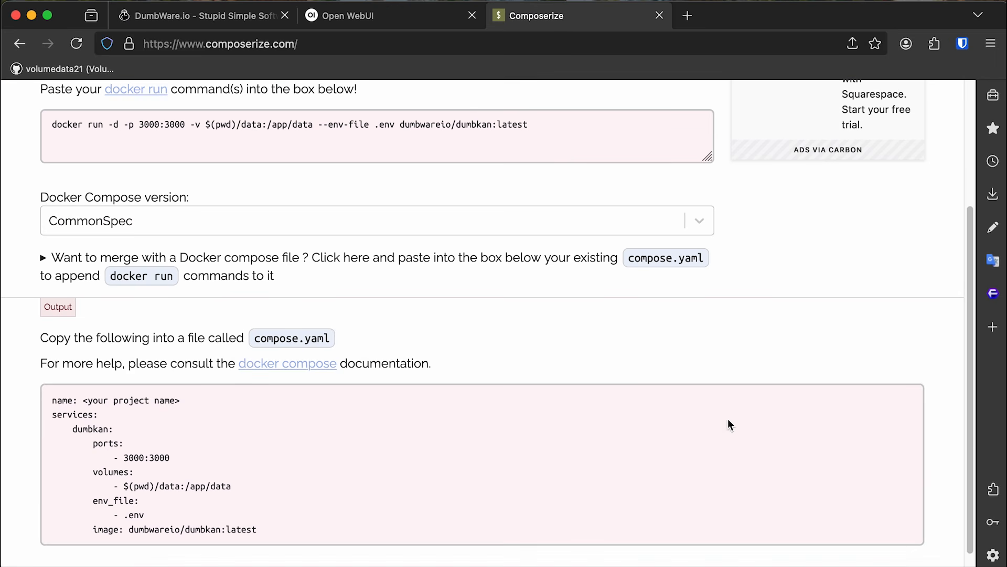
scroll(546, 344, down, 1)
mouse_move(154, 446)
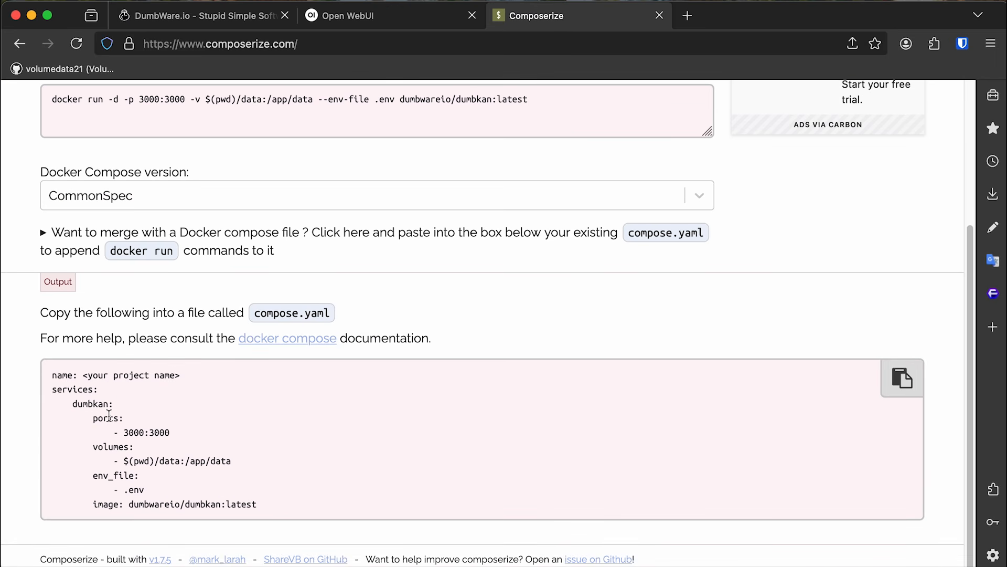
click(377, 28)
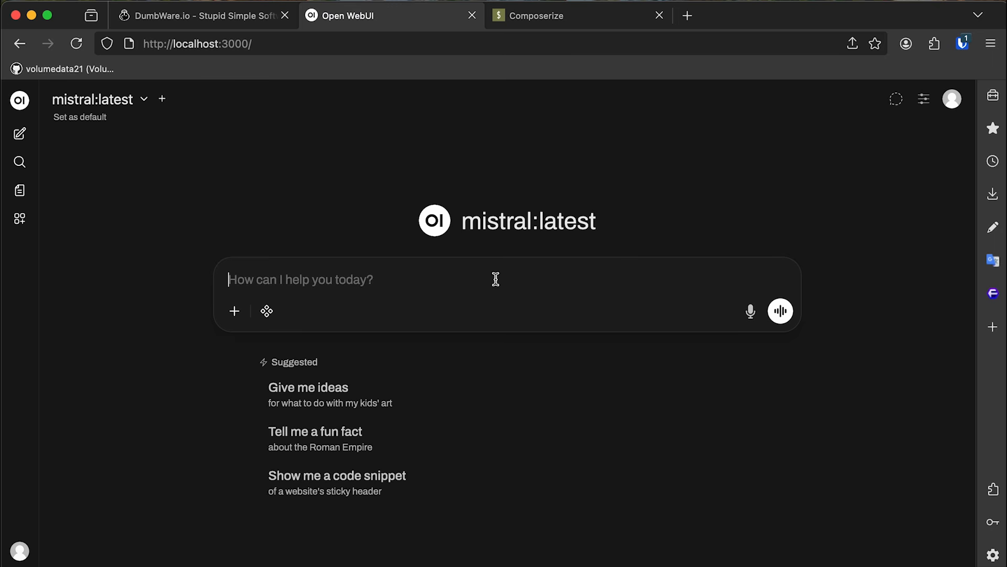
Ask mistral 'turn this into a docker compose:' followed by the pasted docker run command.
text(turn this into a docker compo)
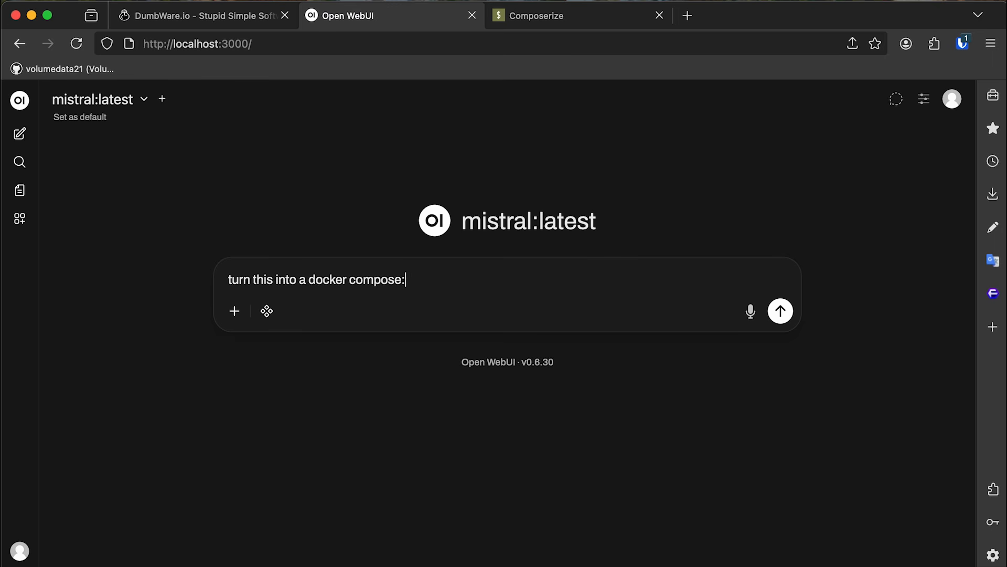
text(se:)
key(super+v)
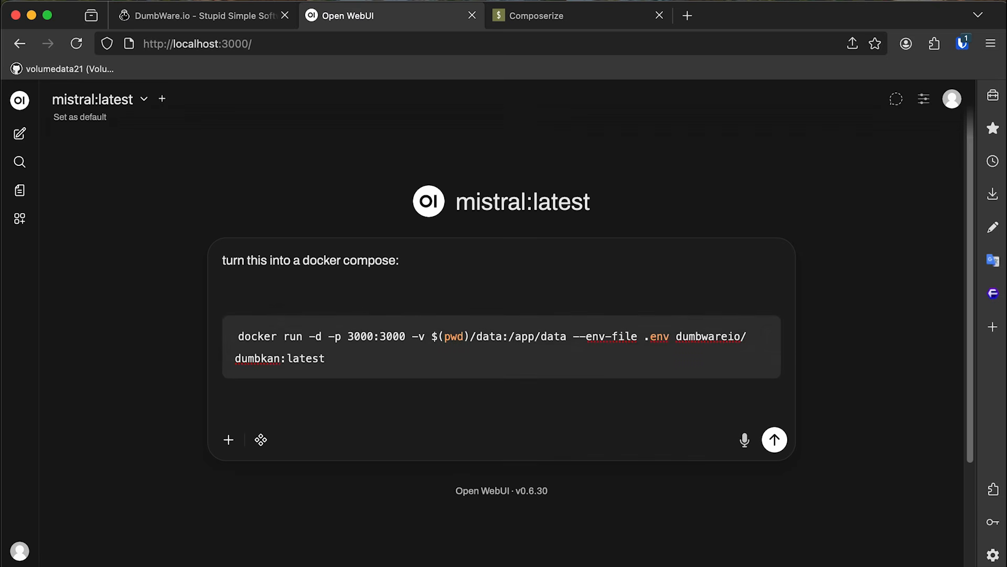
click(775, 440)
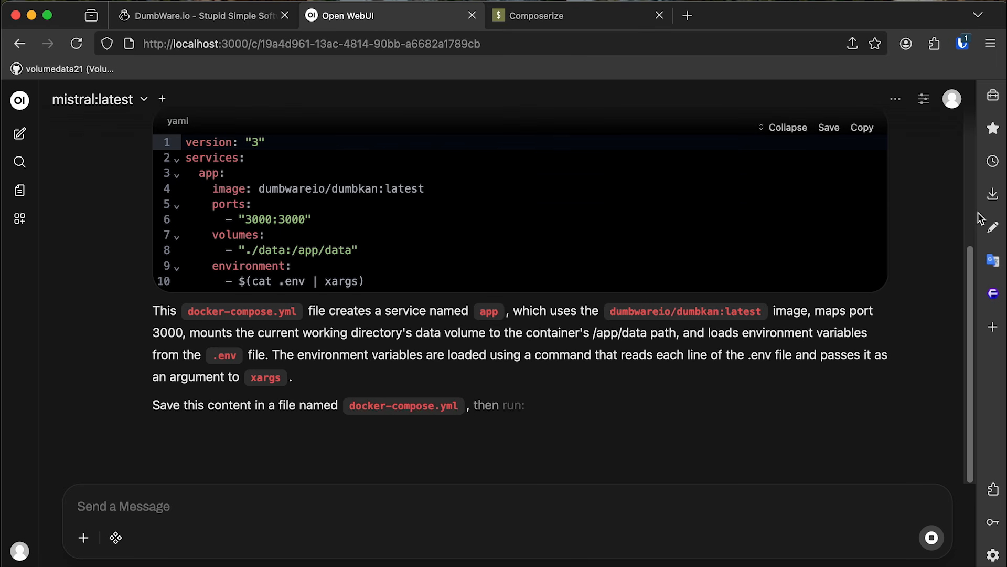
Copy mistral's YAML reply, then copy Composerize's compose output instead.
scroll(840, 222, up, 2)
click(861, 162)
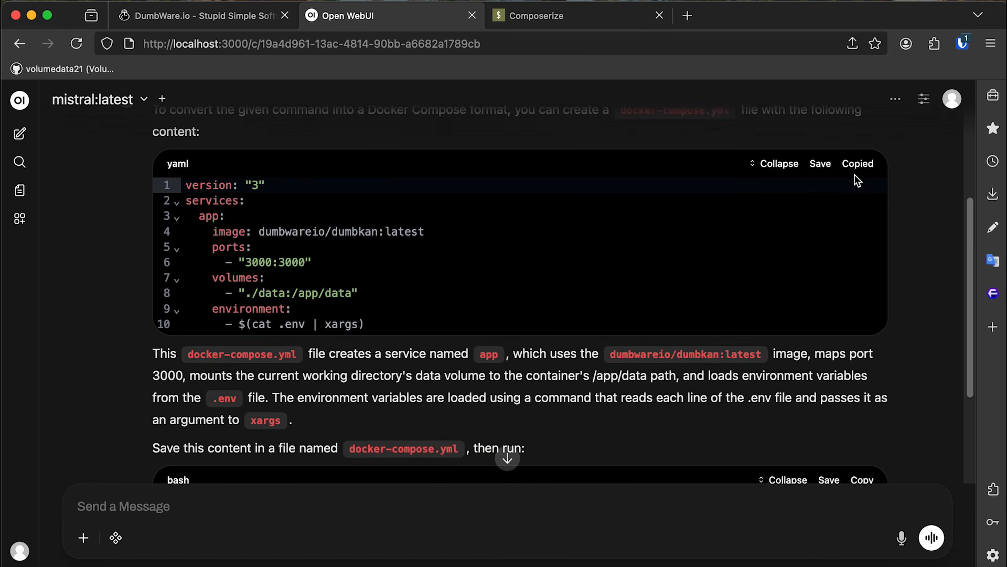
click(603, 24)
mouse_move(222, 445)
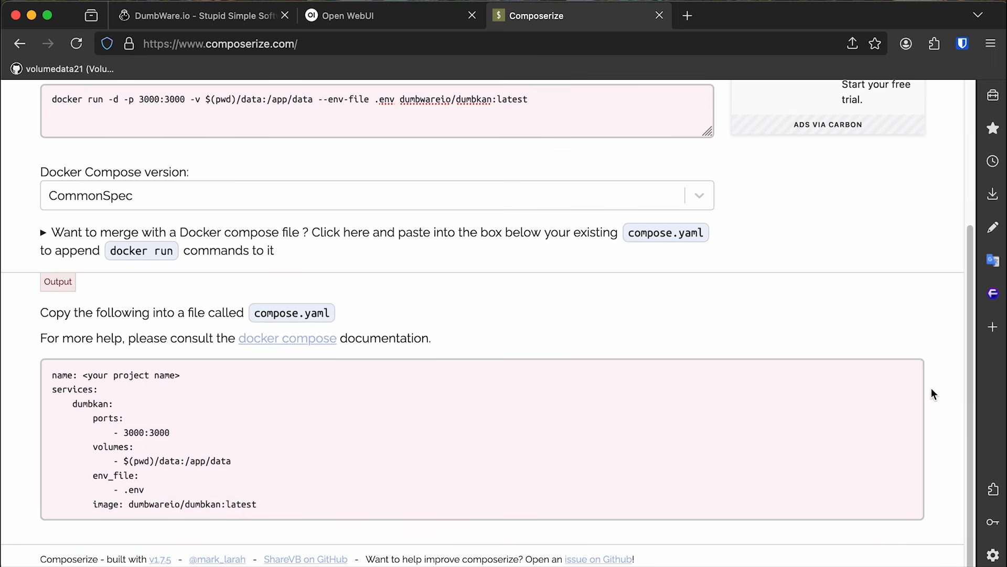
click(902, 378)
In Container Manager's Projects, start a new project named dumbkan.
click(220, 21)
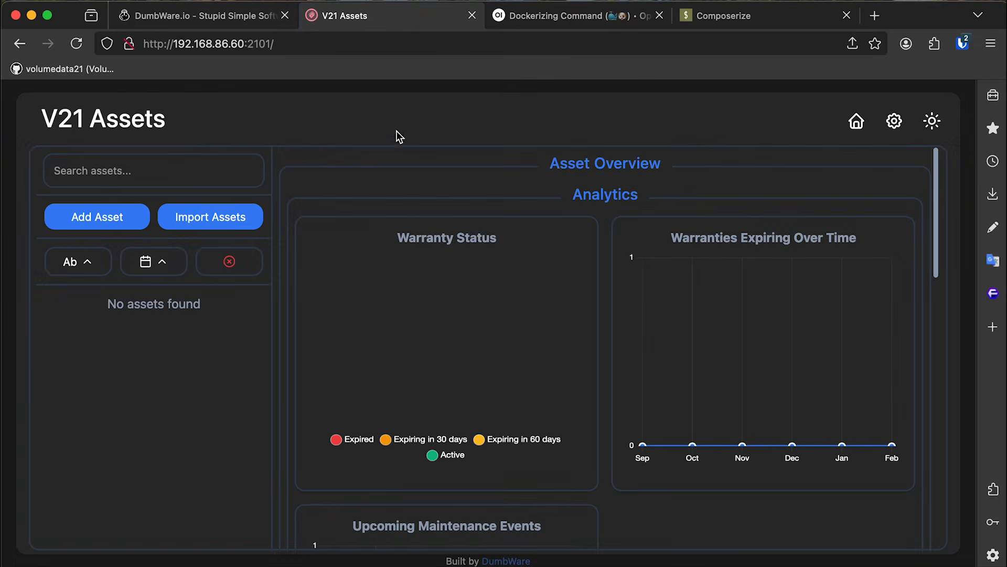
click(20, 43)
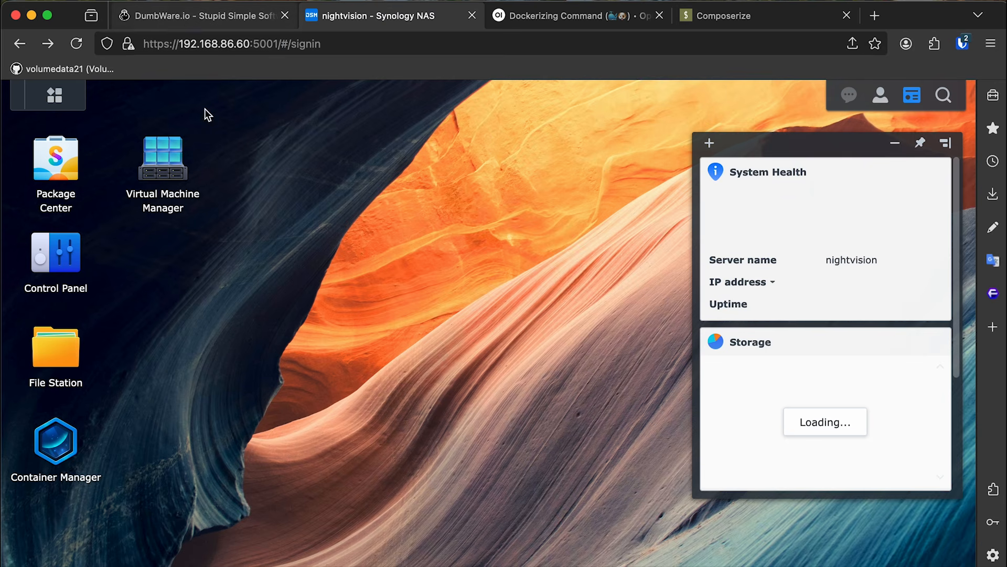
click(56, 440)
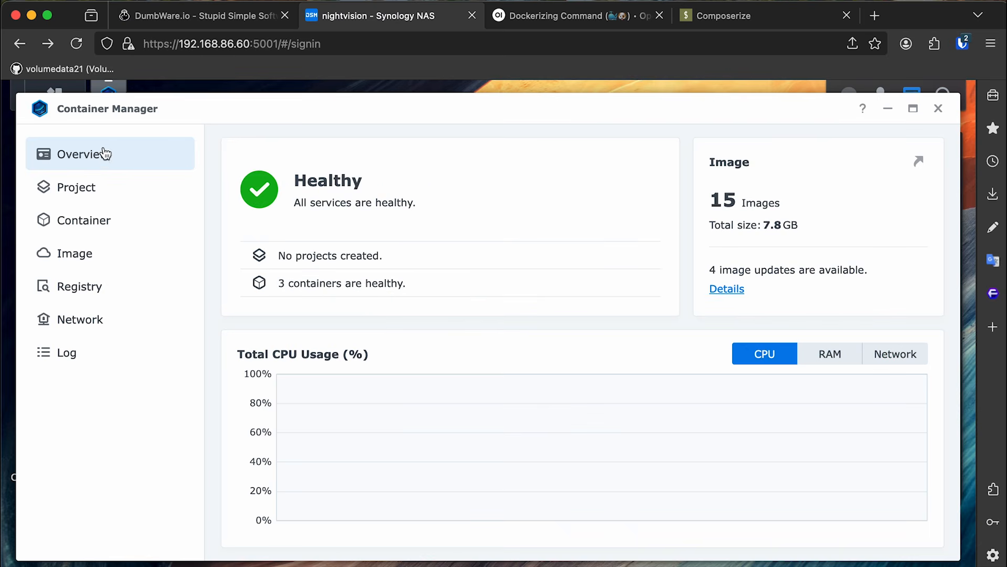
click(112, 191)
click(245, 148)
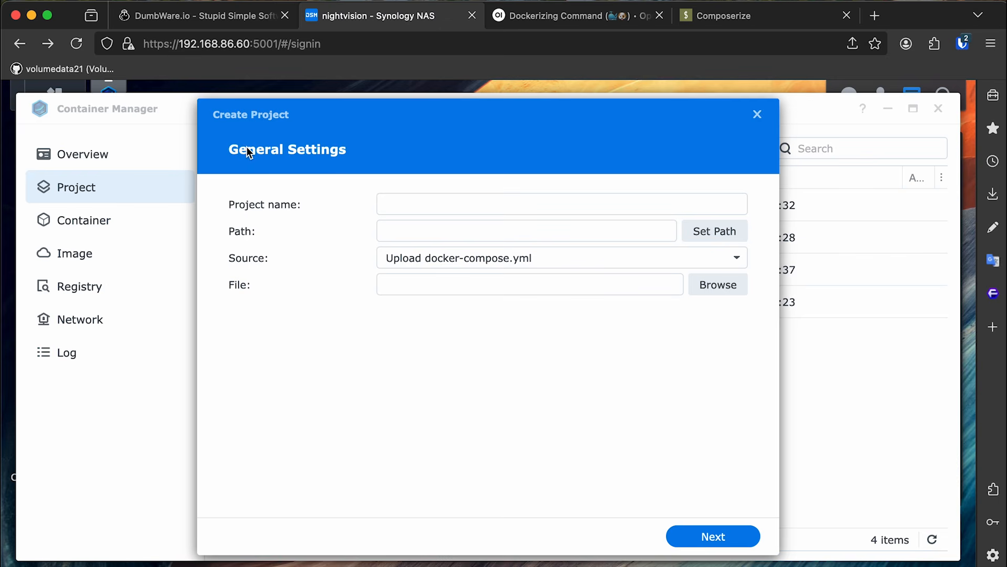
click(456, 212)
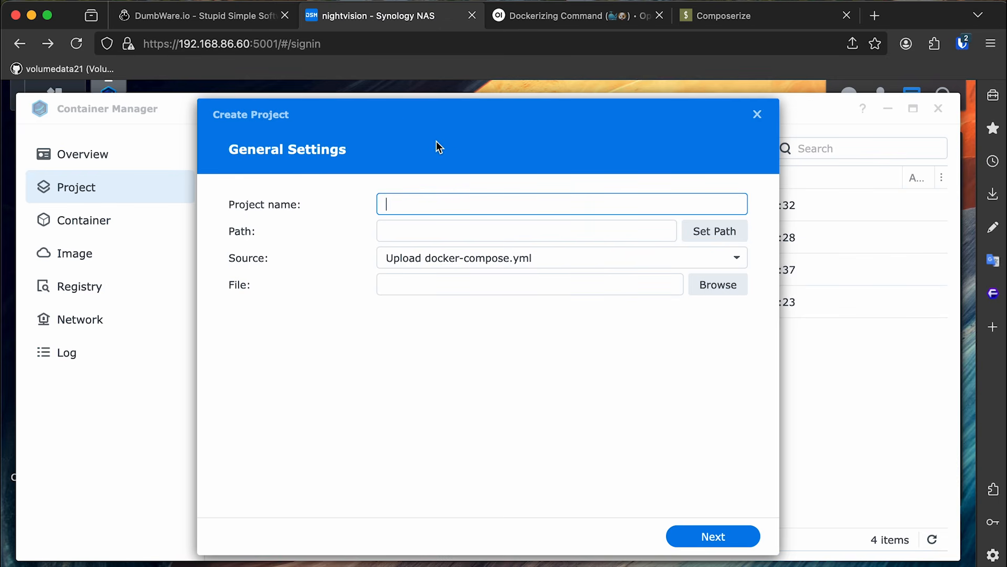
text(dumbkan)
Set the project path to a new dumb-kan folder inside docker.
click(523, 227)
click(729, 232)
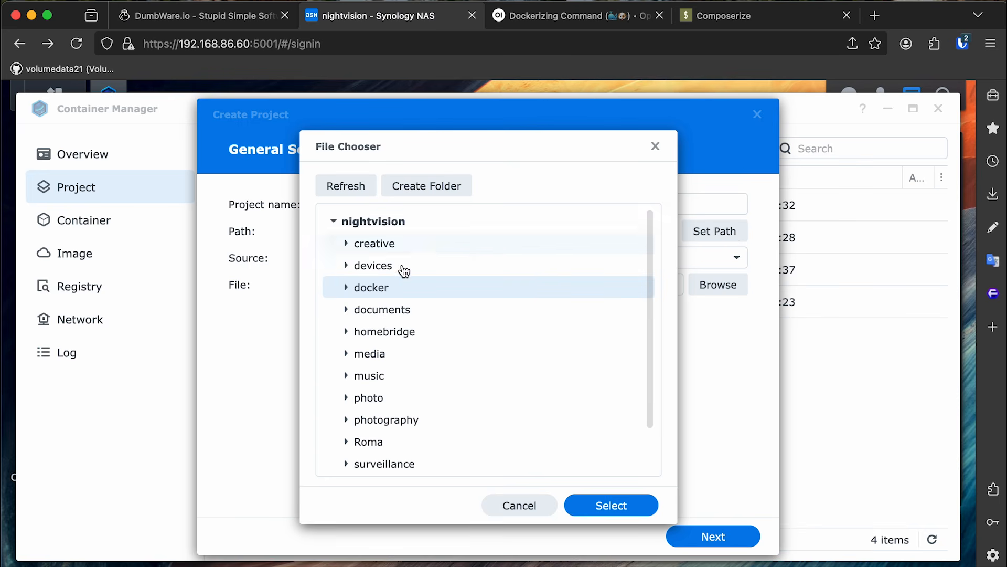
click(346, 287)
click(427, 188)
text(dumb-kan)
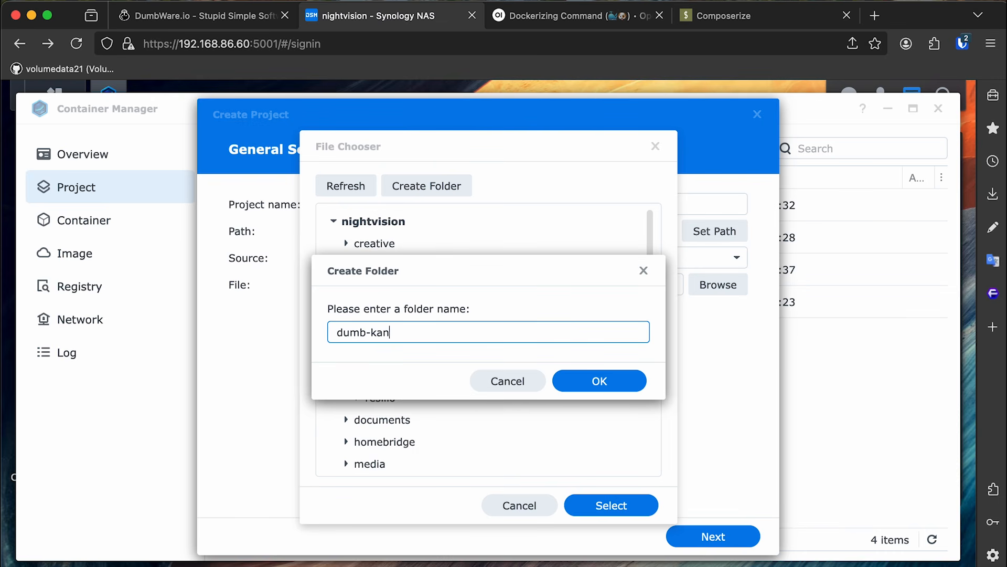
click(229, 21)
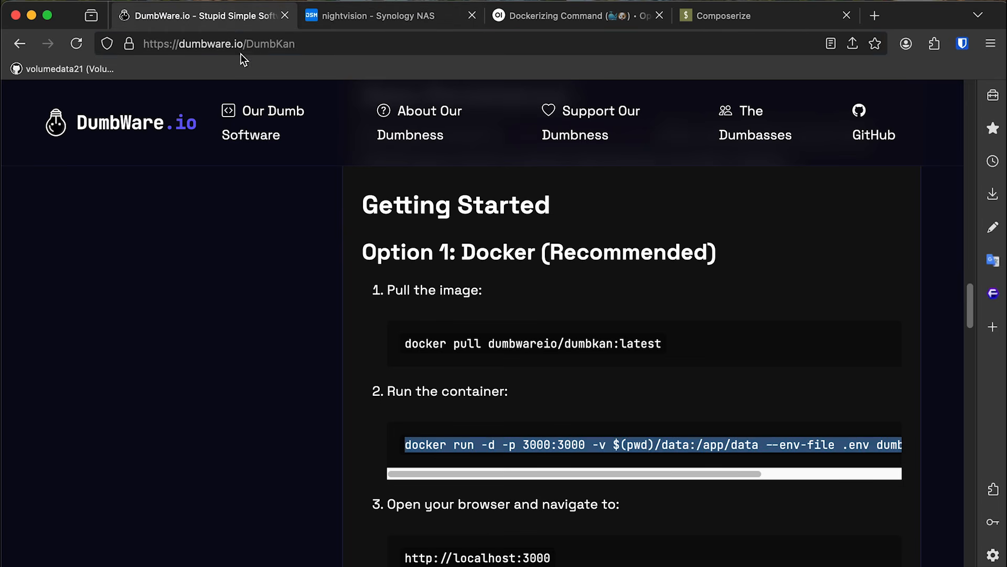
scroll(367, 344, up, 1)
scroll(368, 344, up, 15)
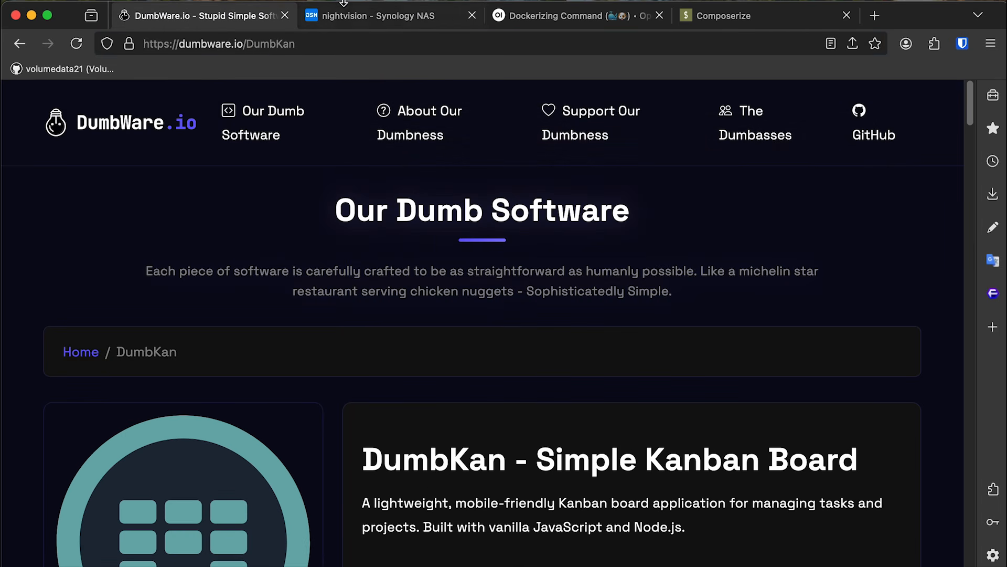
click(352, 19)
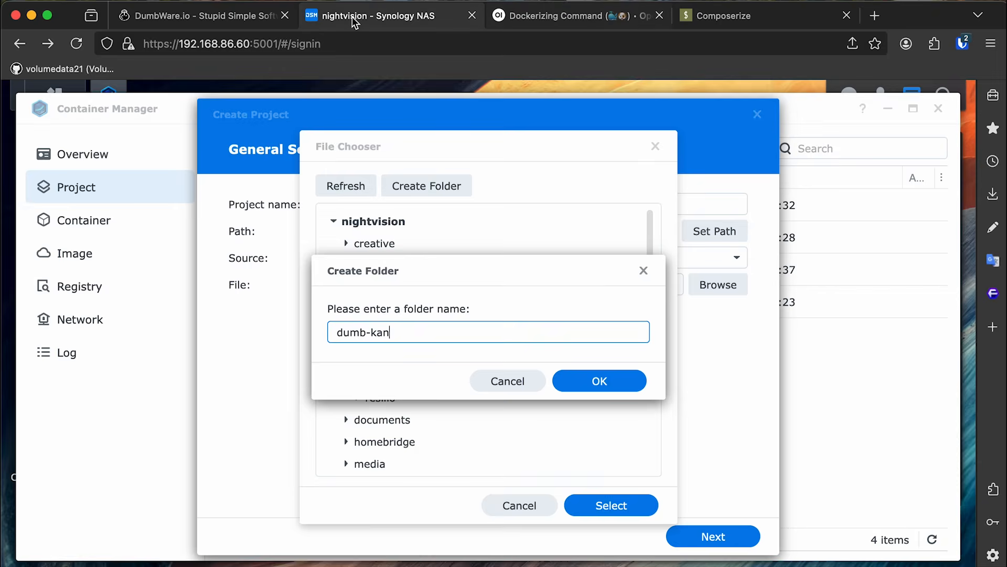
click(588, 381)
click(628, 503)
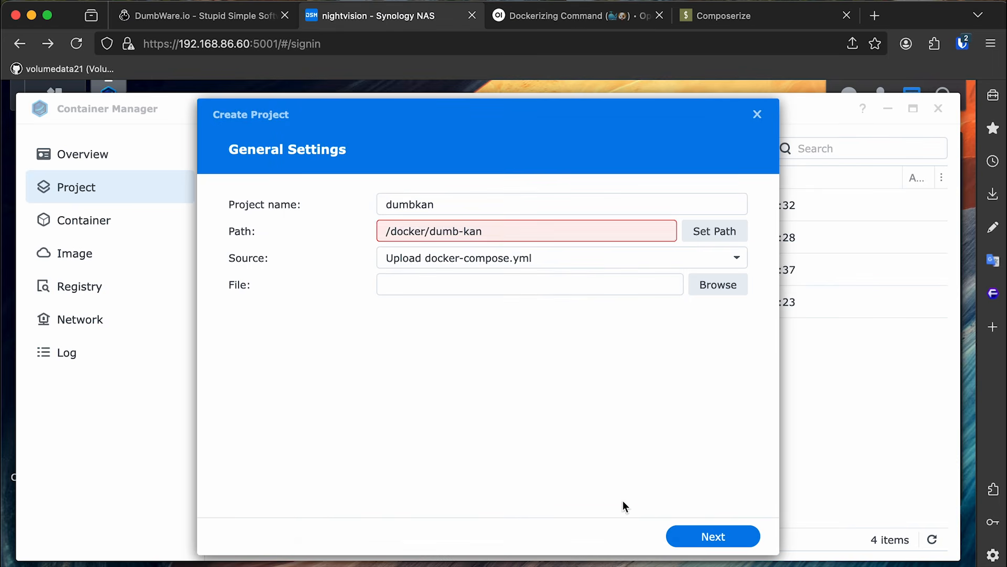
Create docker-compose.yml from the pasted Composerize YAML, deleting its first name line.
click(451, 260)
click(446, 308)
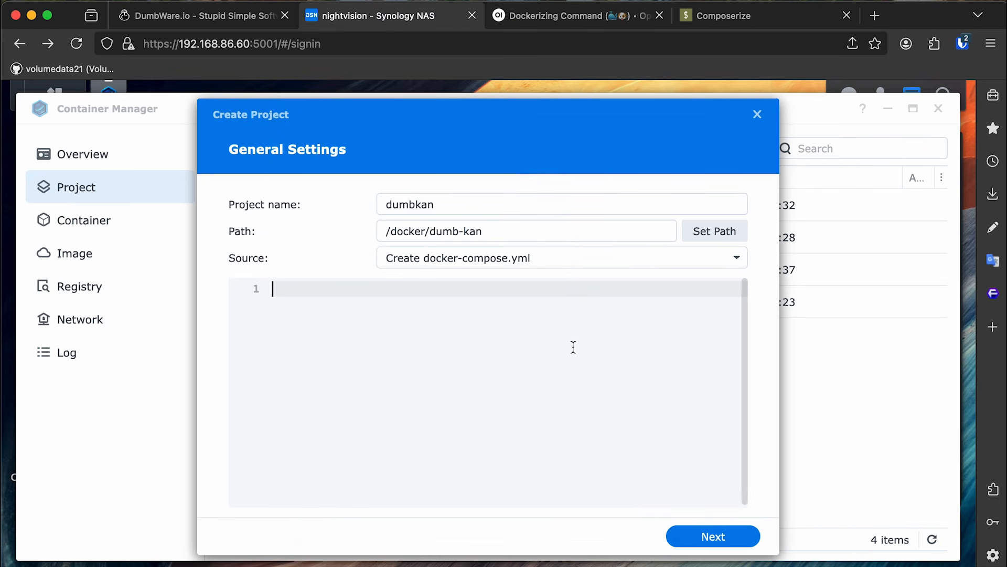
text(name: <your project name> services:     dumbkan:         ports:             - 3000:3000         volumes:             - $(pwd)/data:/app/data         env_file:             - .env         image: dumbwareio/dumbkan:latest)
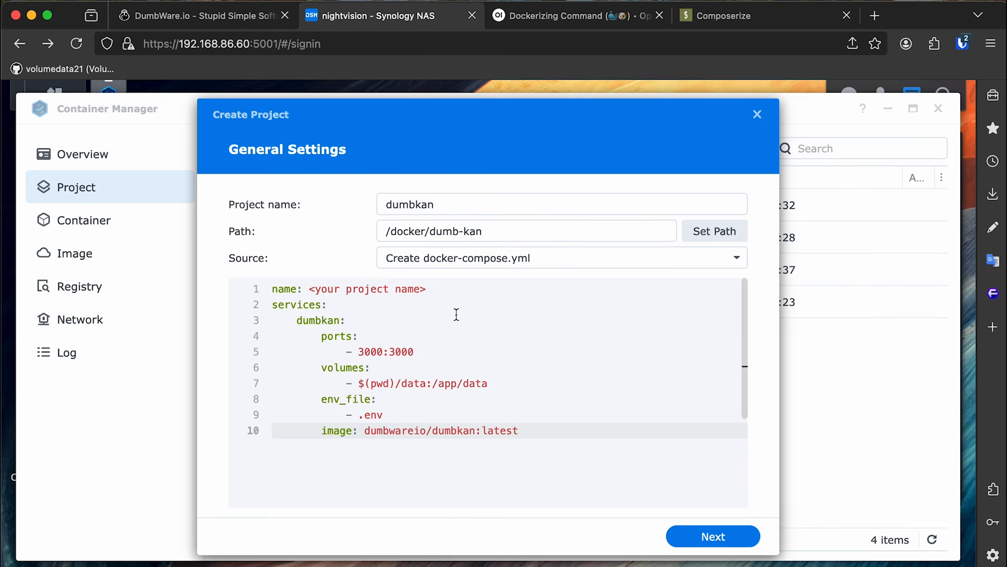
drag(468, 289, 248, 297)
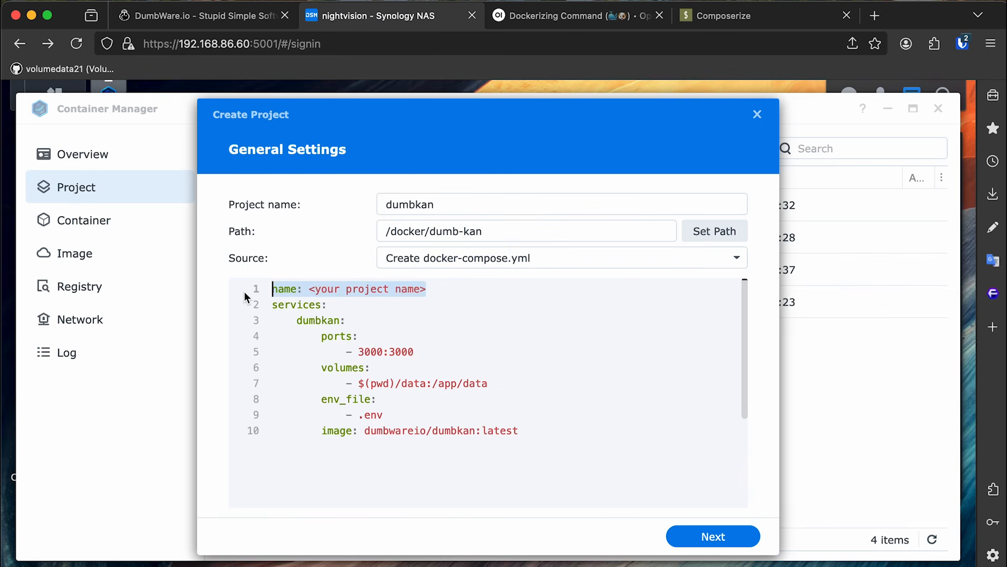
key(BackSpace)
key(Delete)
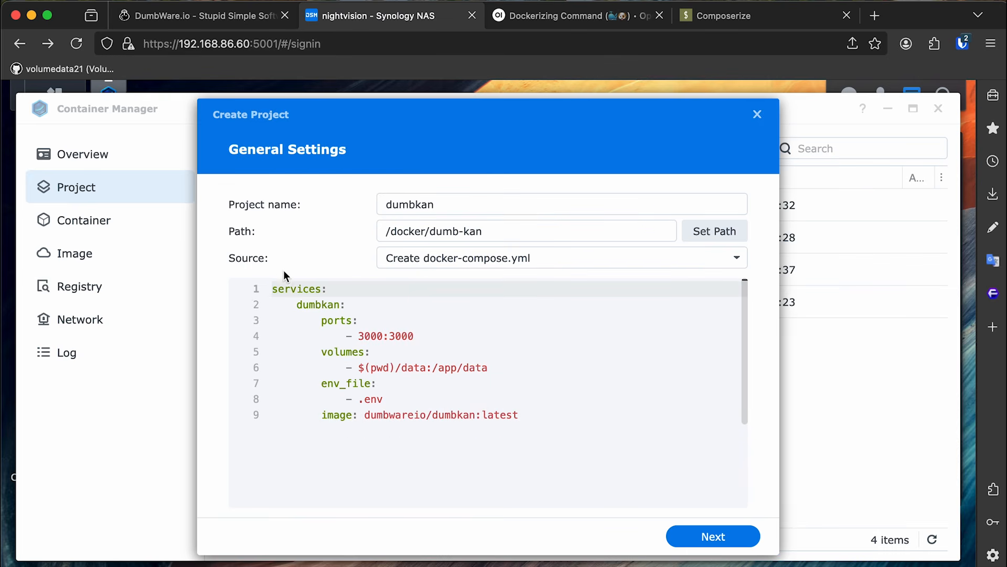
click(603, 18)
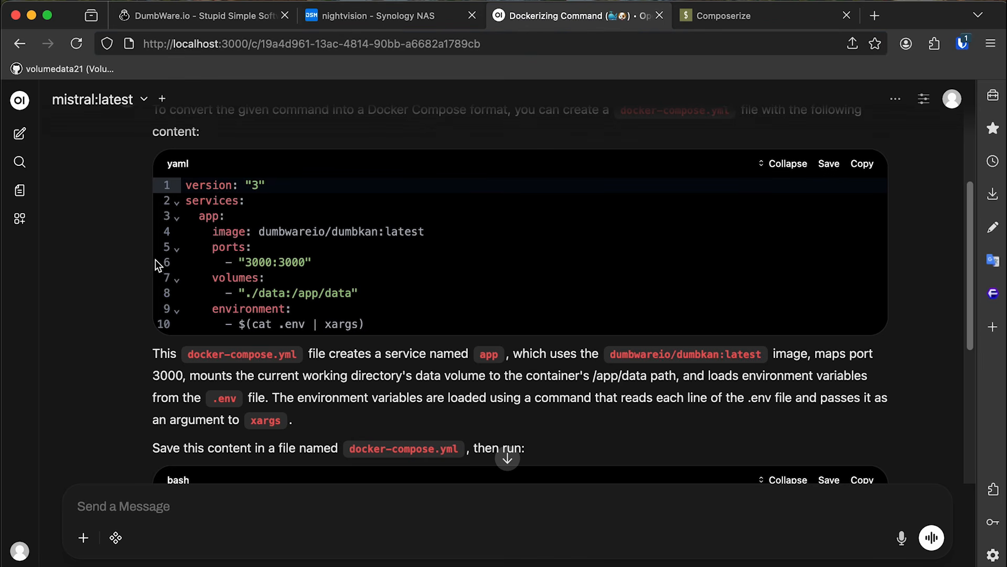
Inspect the version line of mistral's YAML, then go back to the dumbkan Create Project dialog.
drag(158, 194, 297, 187)
click(298, 187)
click(414, 22)
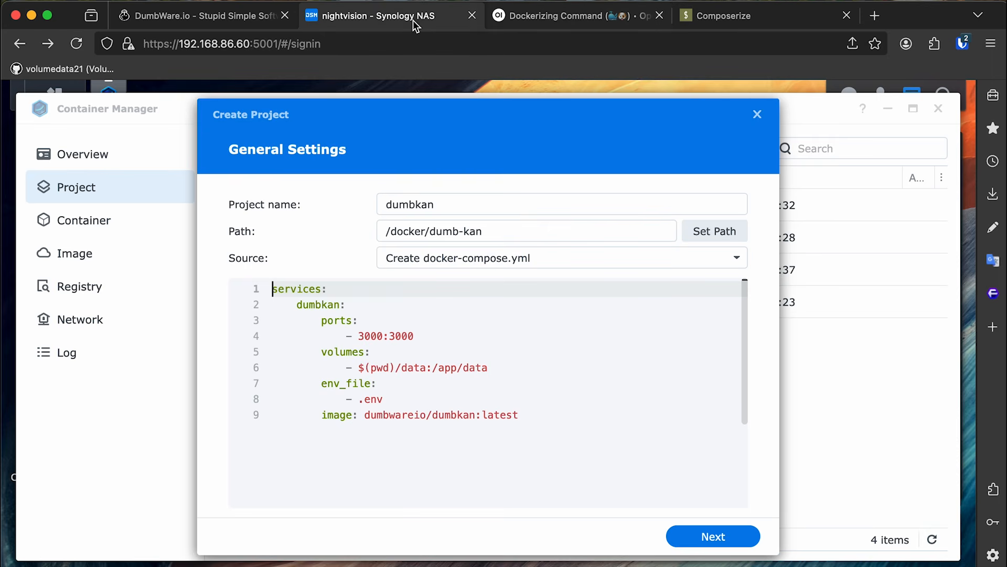
Delete env_file, replace $(pwd) with '.' so the volume reads ./data:/app/data, then open File Station.
click(464, 416)
click(418, 402)
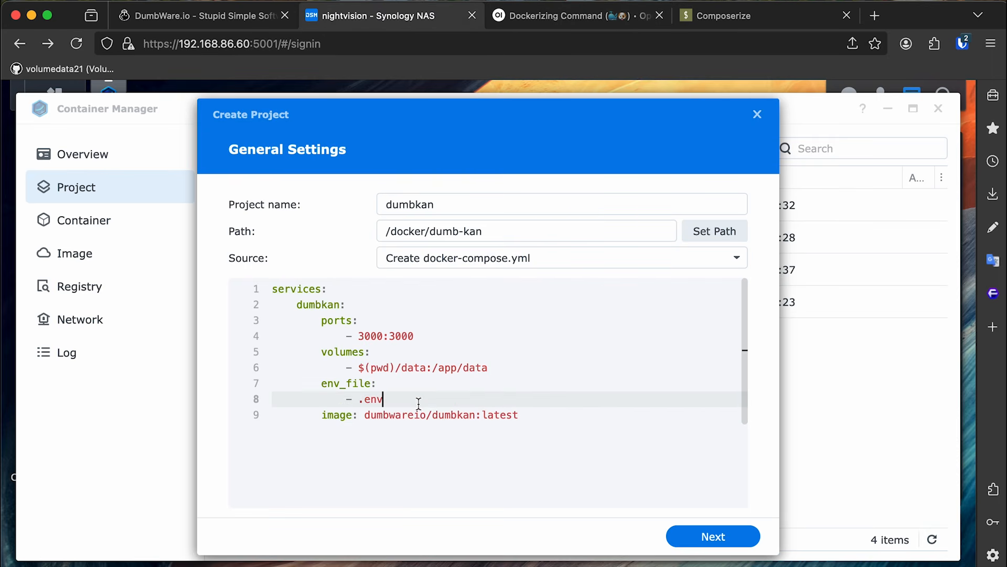
drag(553, 398, 218, 386)
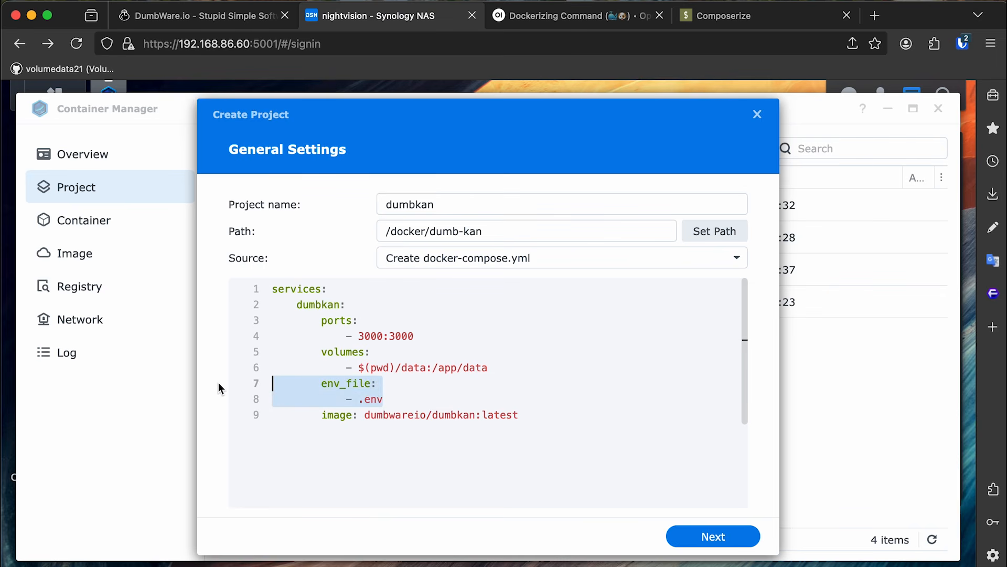
key(BackSpace)
key(BackSpace)
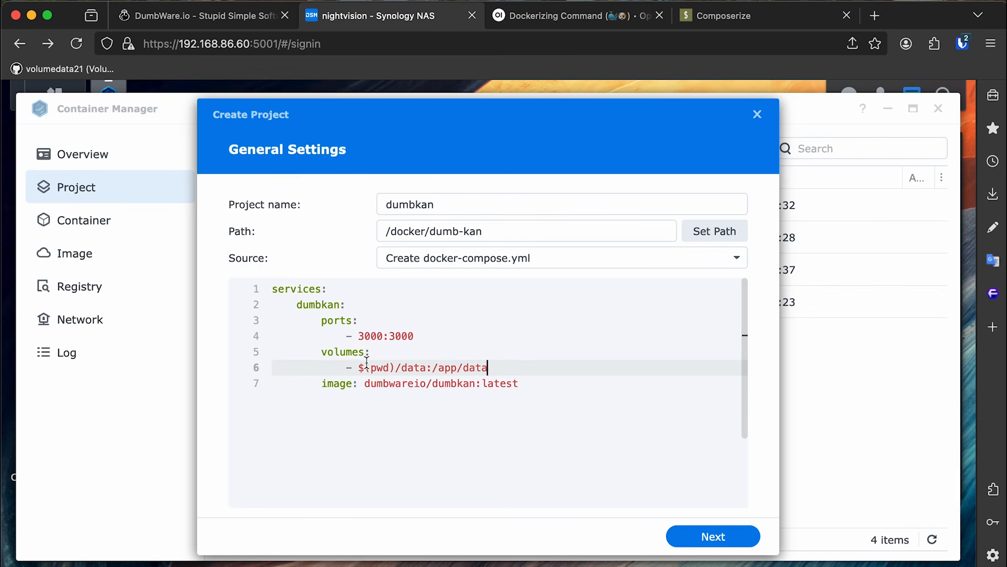
drag(360, 367, 394, 367)
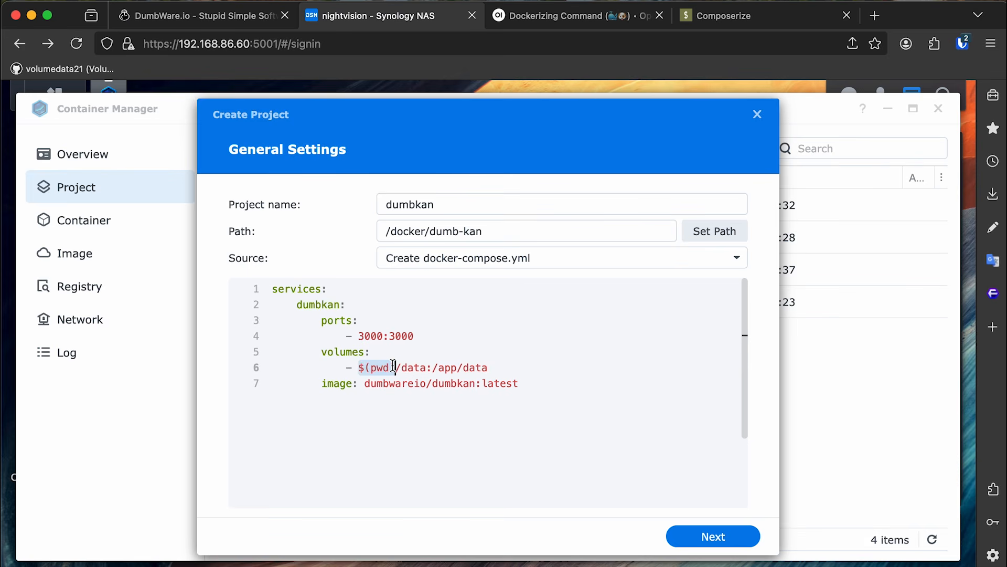
text(.)
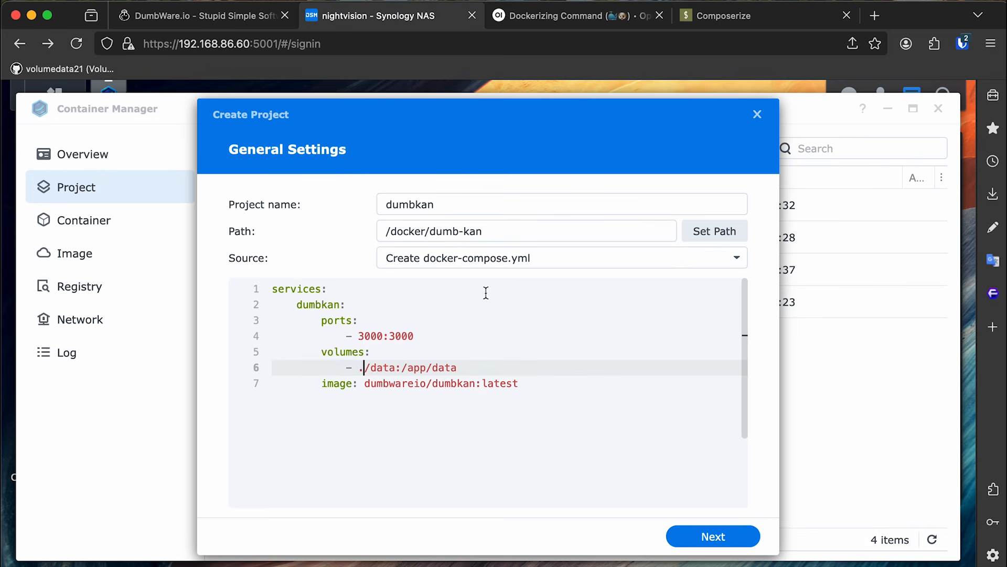
click(56, 89)
click(488, 210)
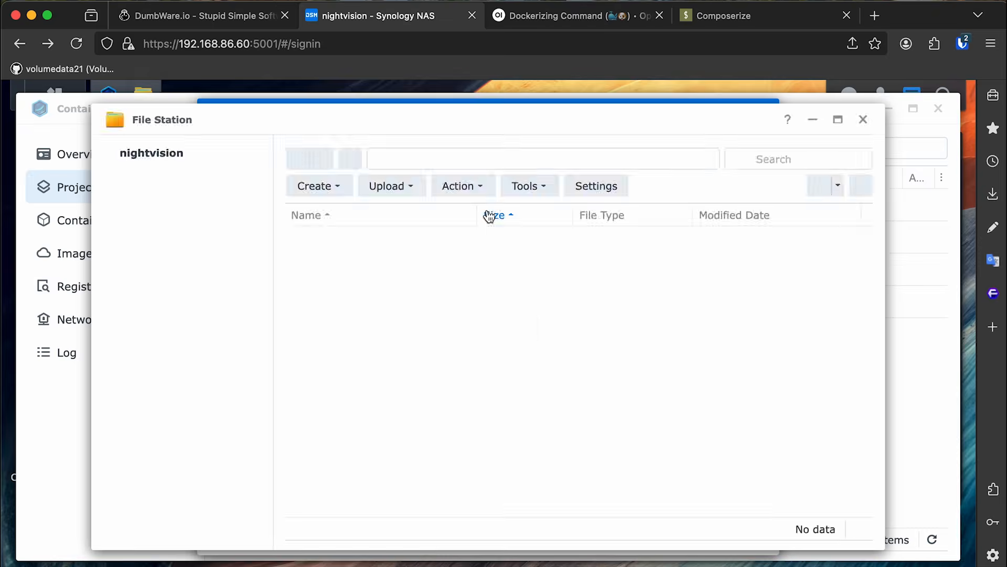
Create a 'data' folder inside docker/dumb-kan, then close File Station.
click(194, 219)
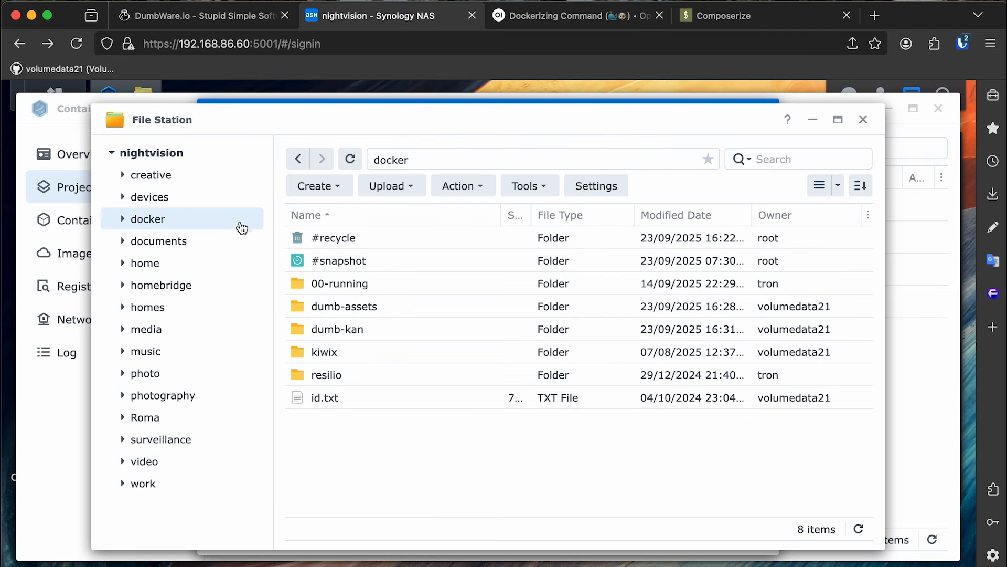
double_click(363, 324)
right_click(408, 321)
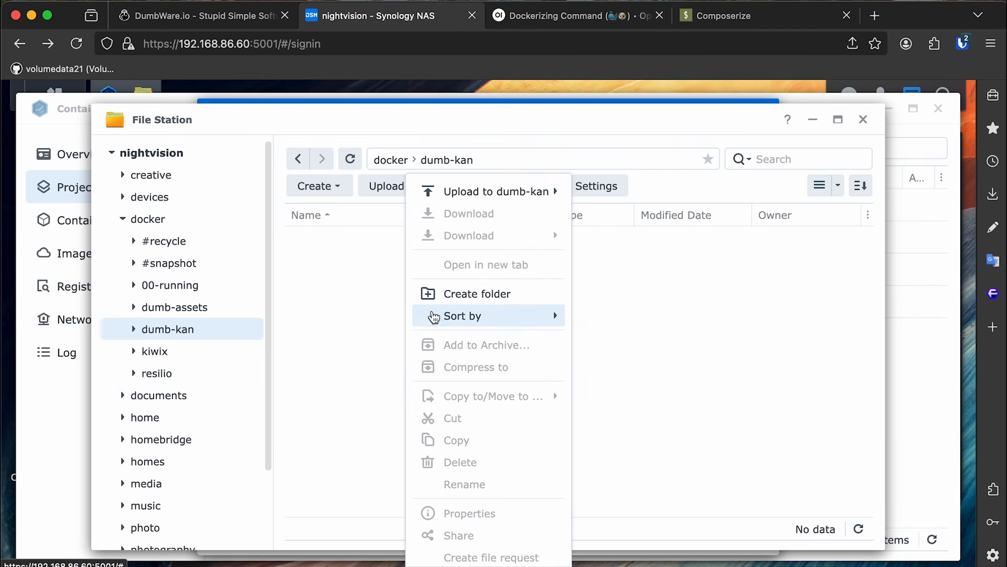
click(456, 293)
text(data)
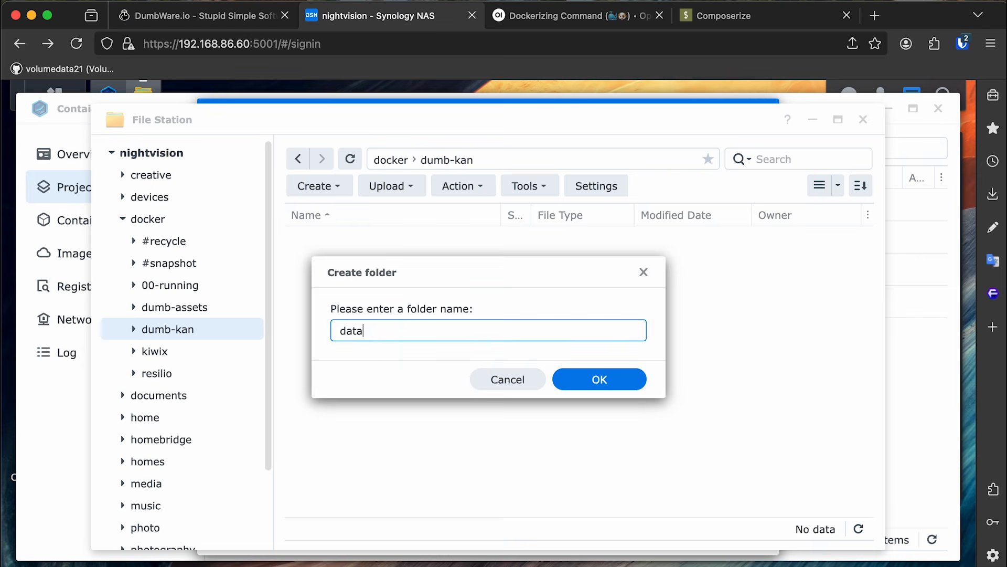
key(Return)
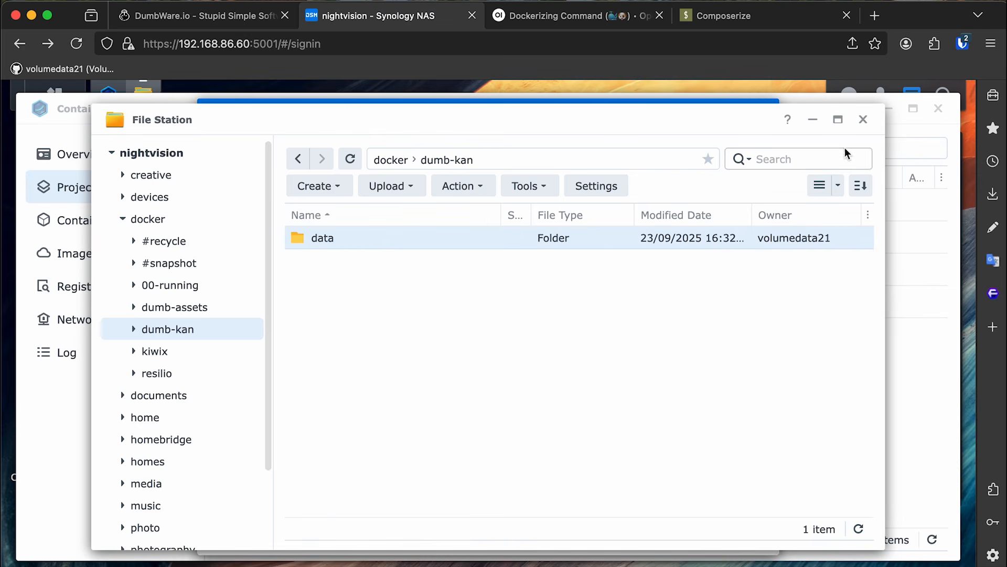
click(864, 123)
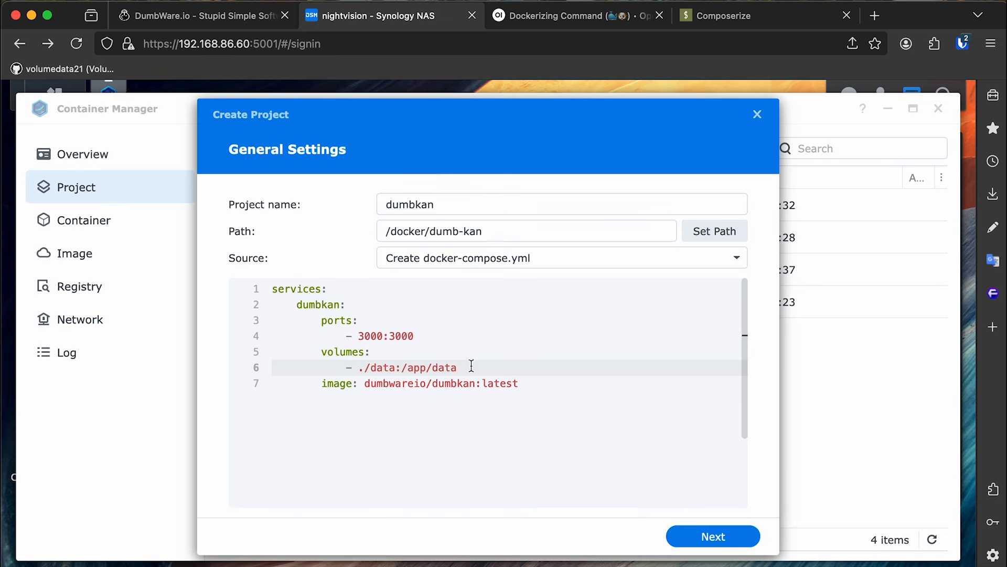
Change the dumbkan port mapping on line 4 to 2102:3000.
double_click(370, 336)
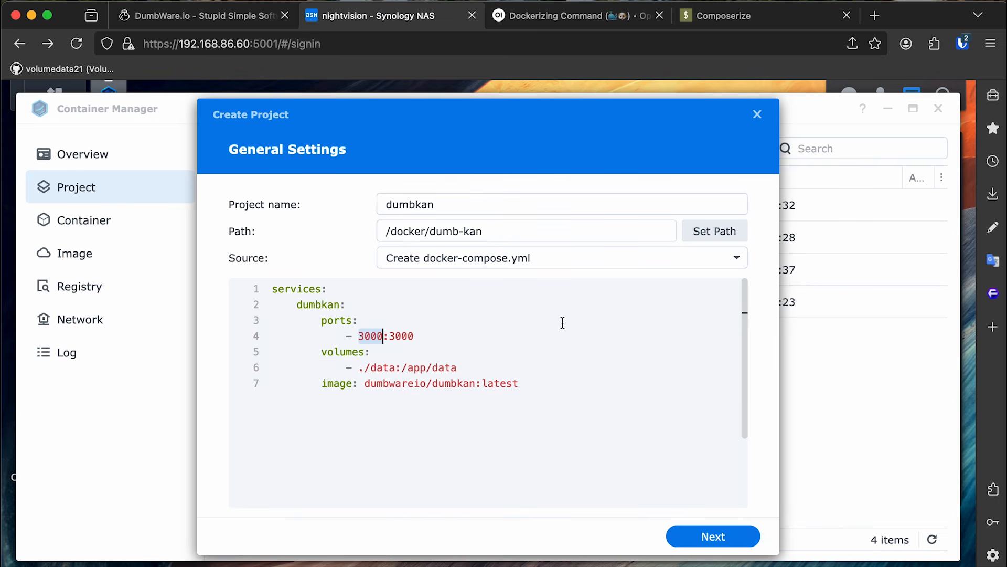
text(2102)
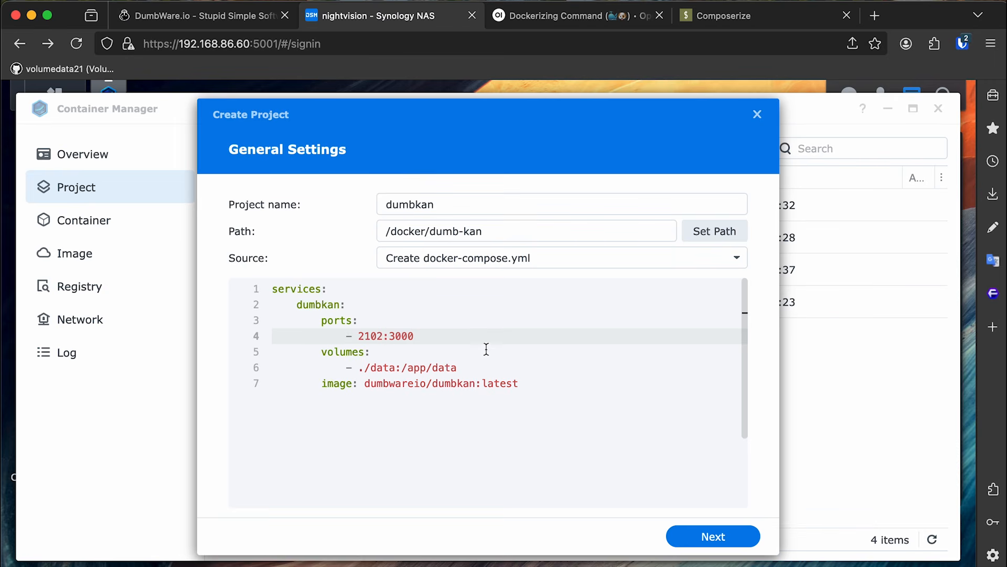
click(390, 337)
drag(385, 337, 356, 336)
click(406, 362)
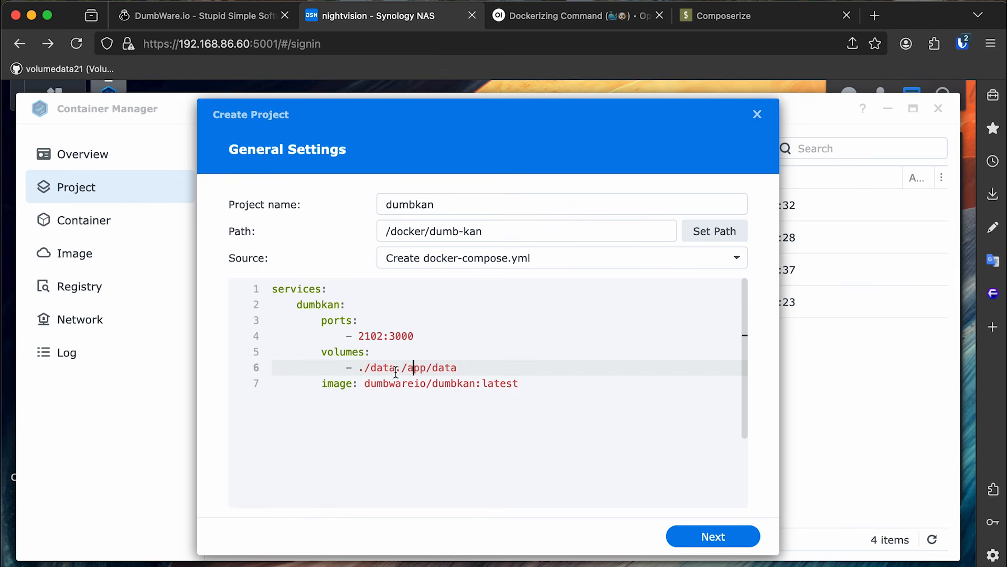
drag(395, 367, 359, 369)
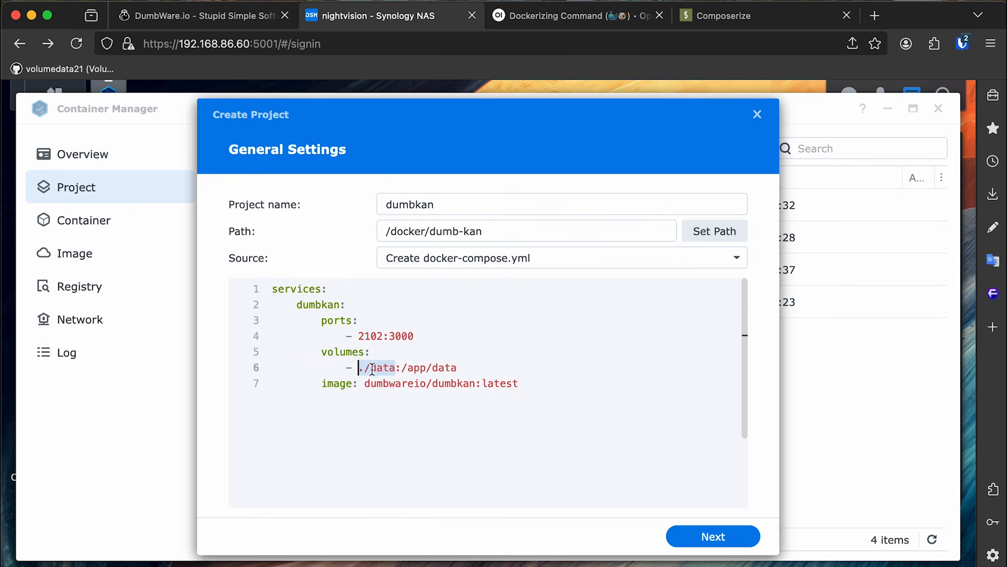
Finish the wizard to create and build the dumbkan project, then close the build log.
click(689, 534)
click(691, 534)
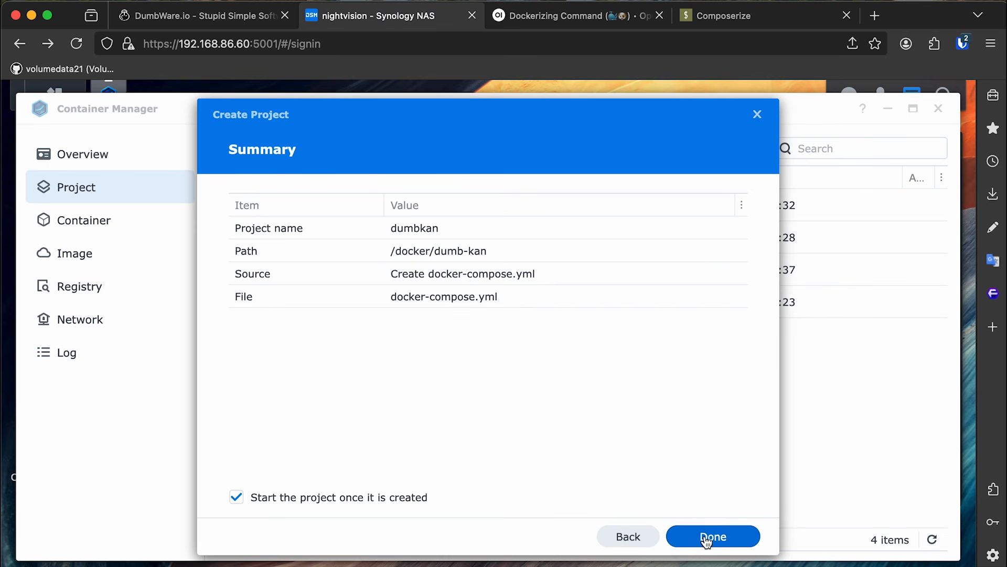
click(707, 537)
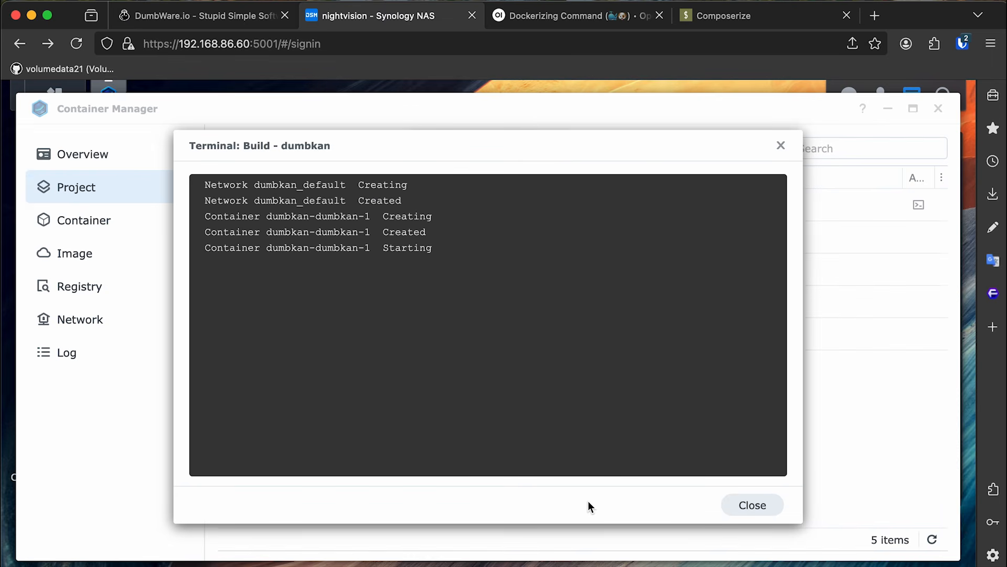
click(760, 510)
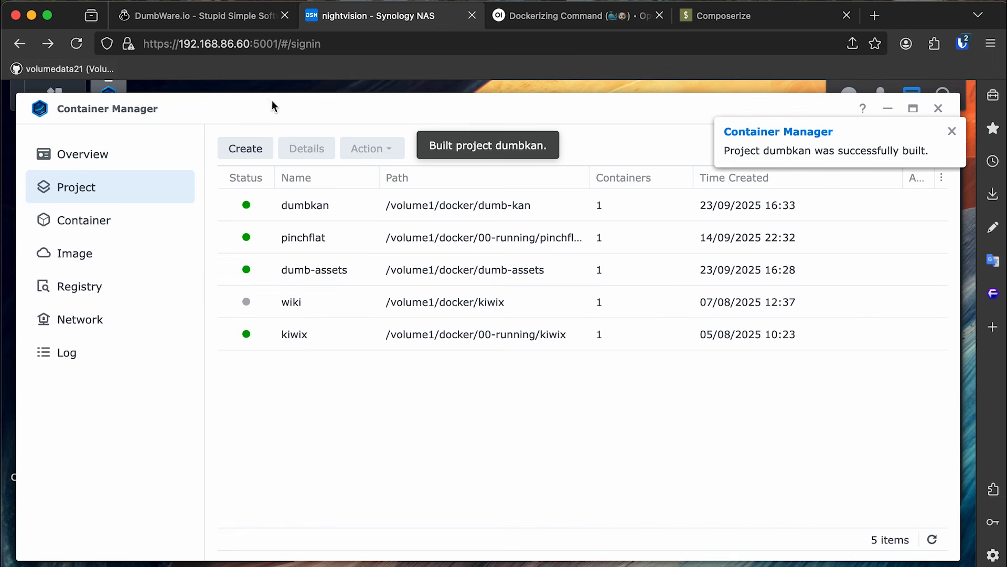
key(super+t)
Load the DumbKan board at 192.168.86.60:2102.
text(192.168.8)
text(6.60)
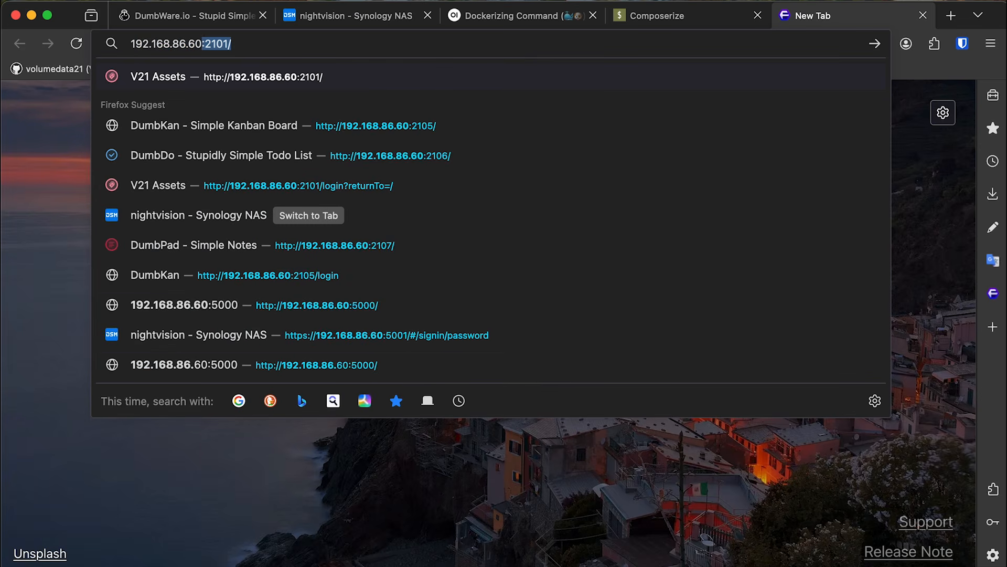
text(:2102)
key(Return)
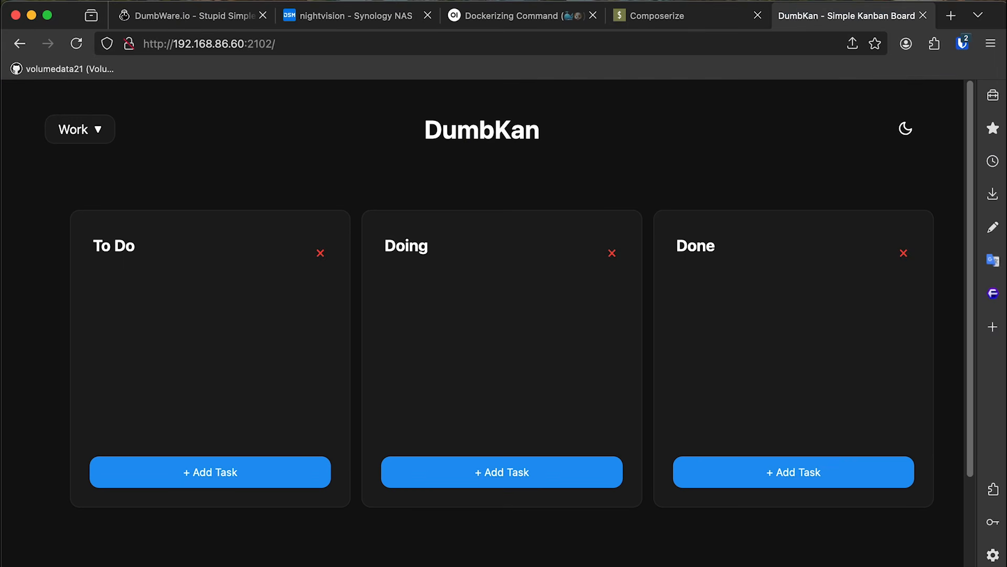
scroll(551, 269, down, 3)
scroll(551, 269, up, 3)
Add the To Do task 'Make a podcast but not every 3 weeks, every one week you idiot'.
click(283, 472)
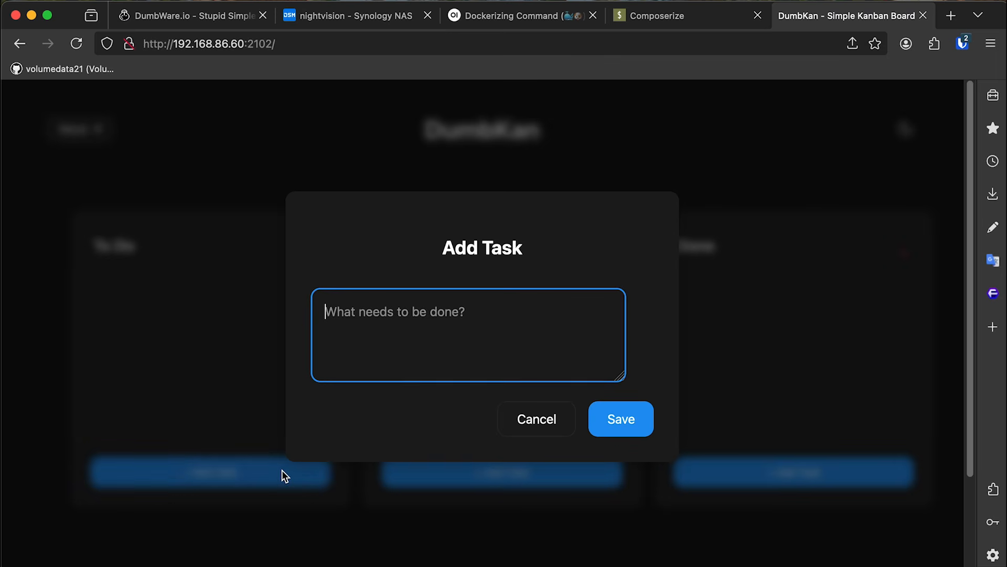
text(Ma)
text(ke)
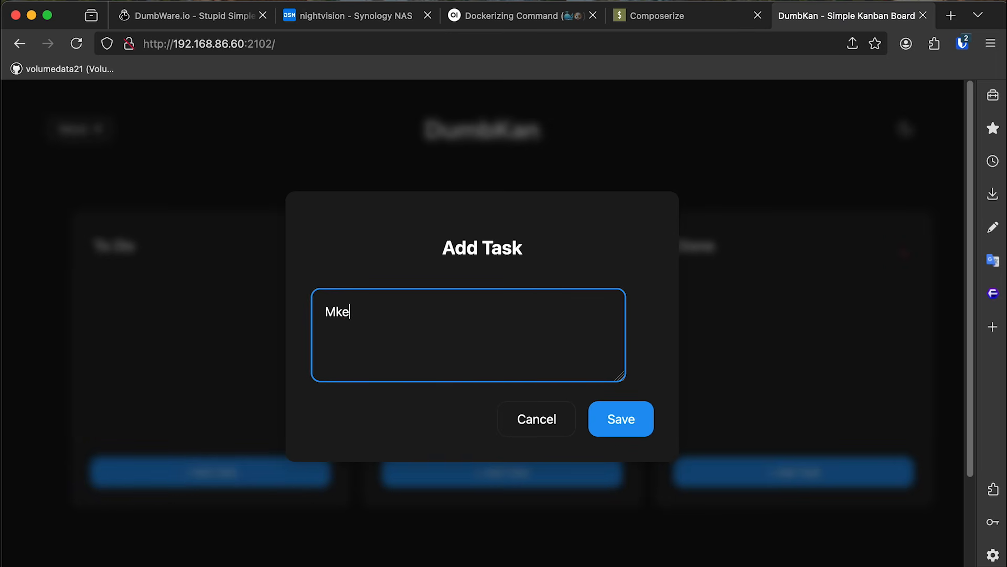
key(BackSpace)
key(BackSpace)
text(ake a podcast but not)
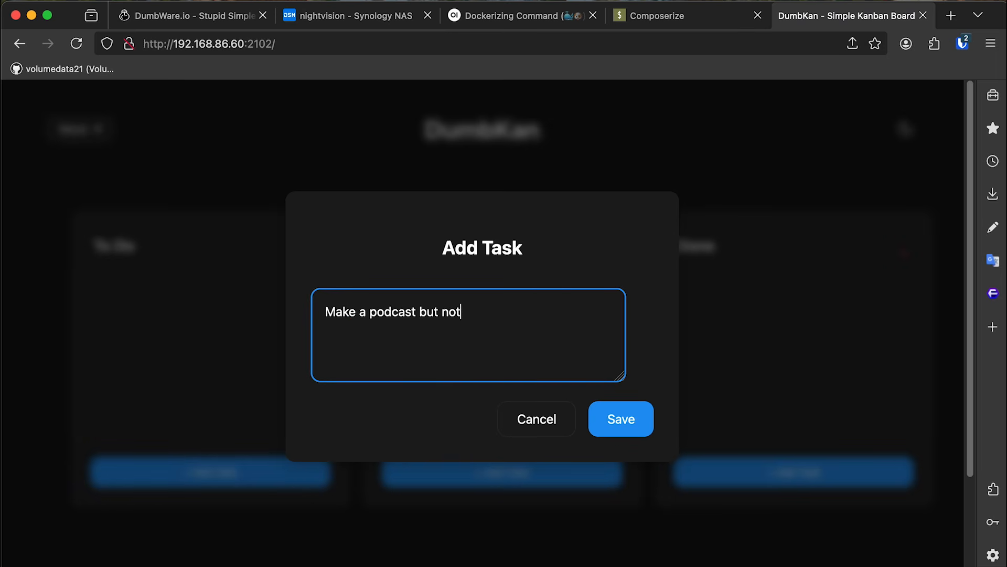
text( every 3 weeks, ever)
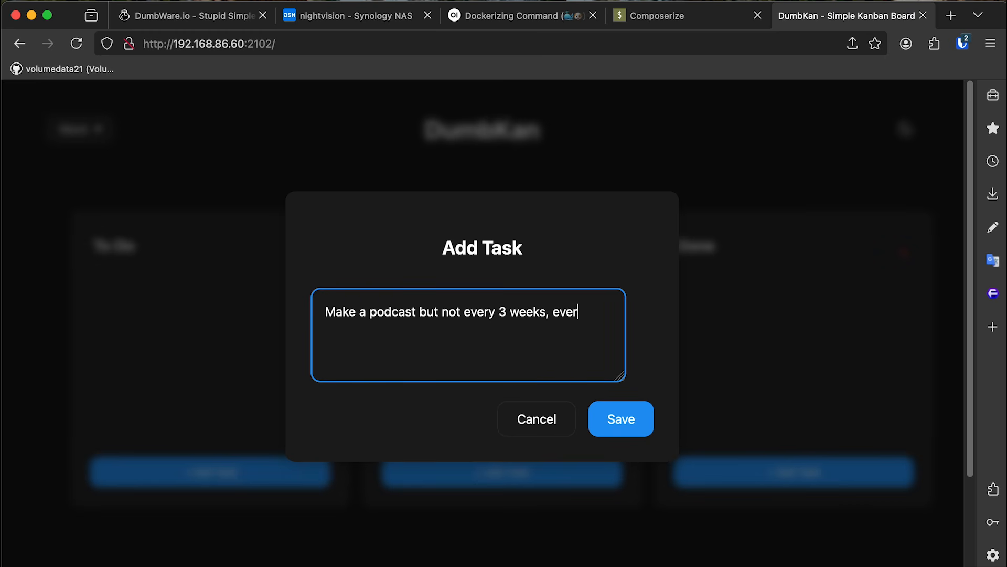
text(y one week you idiot)
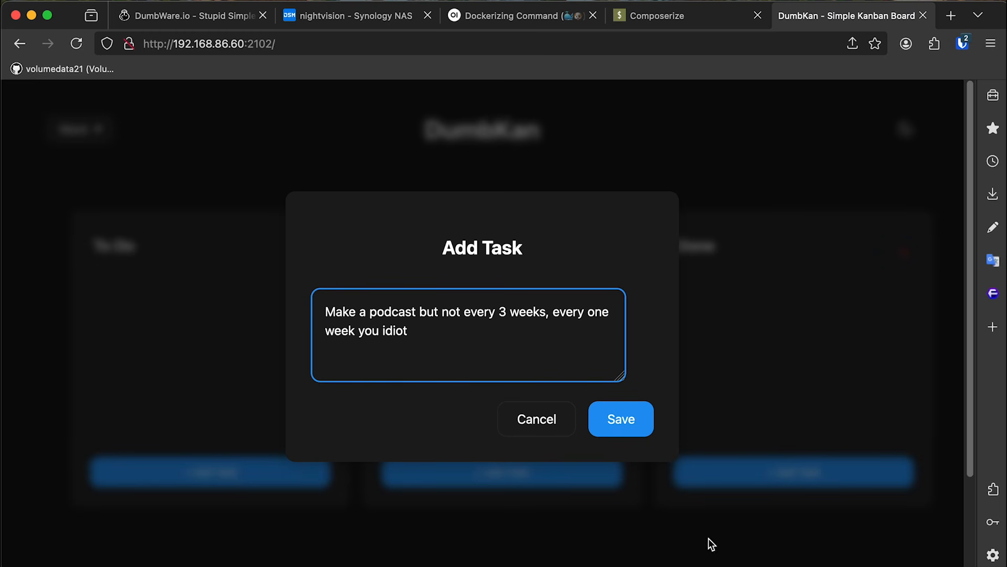
click(609, 412)
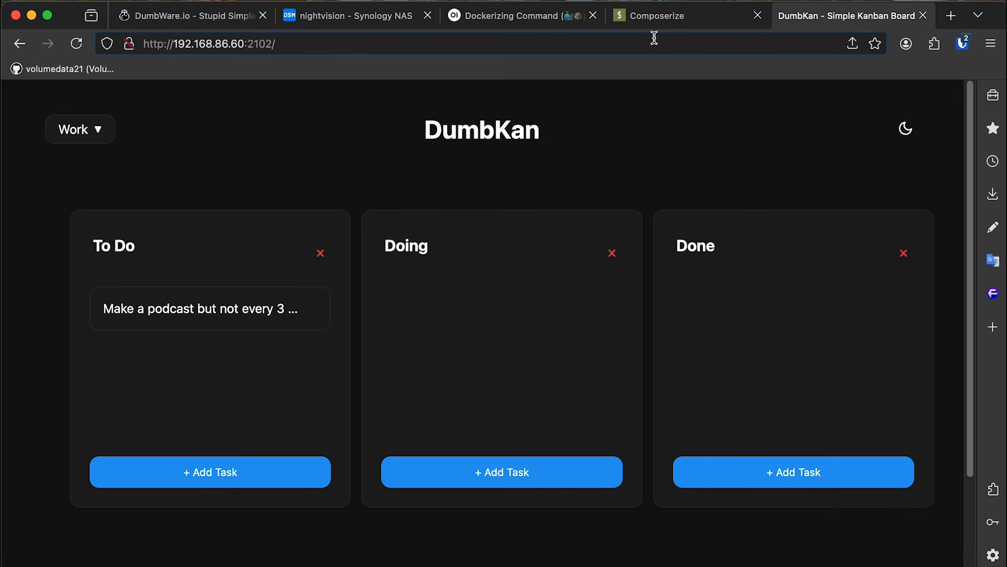
click(658, 21)
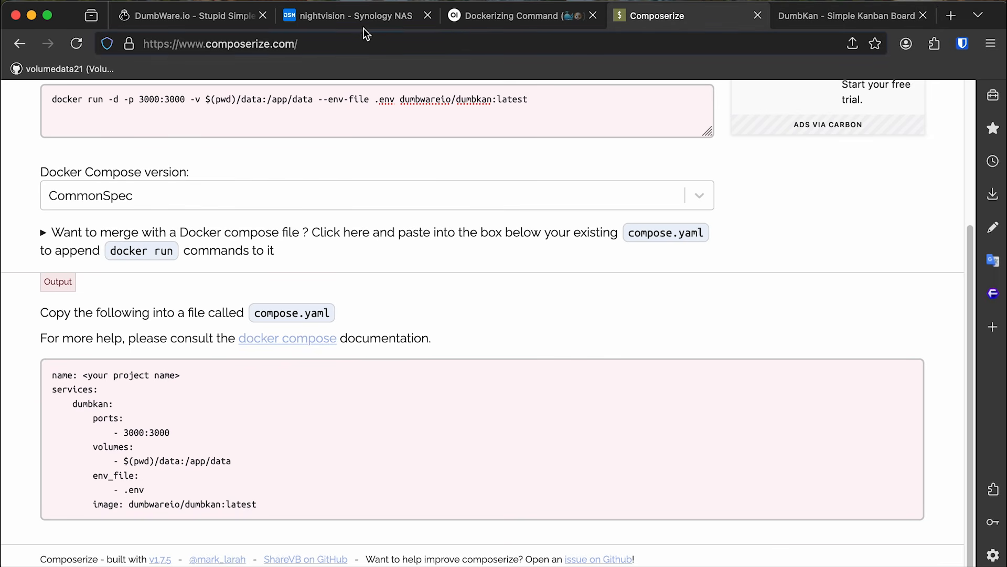
Scroll the DumbKan docs to Environment Variables and select the DUMBKAN_PIN variable name.
click(346, 22)
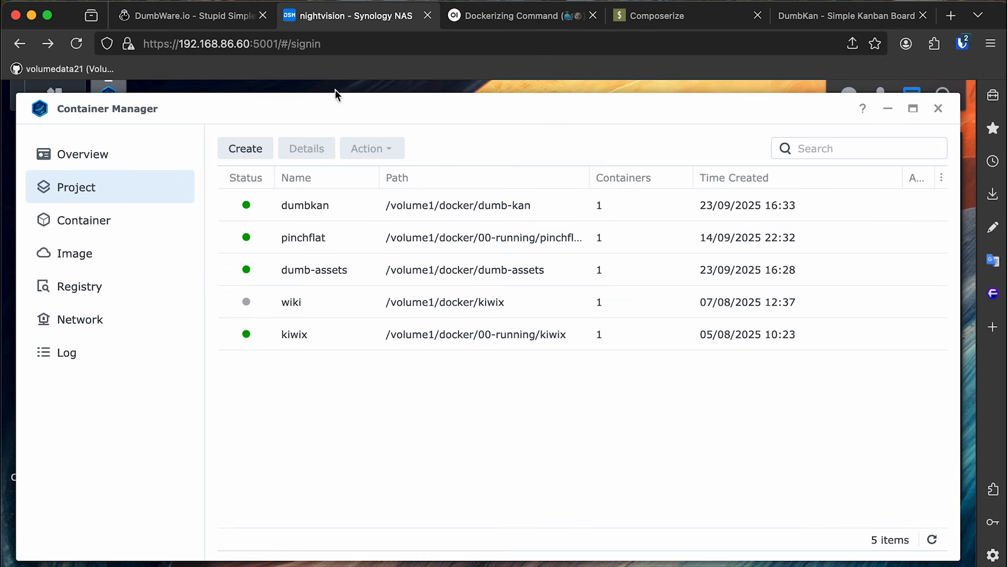
click(209, 21)
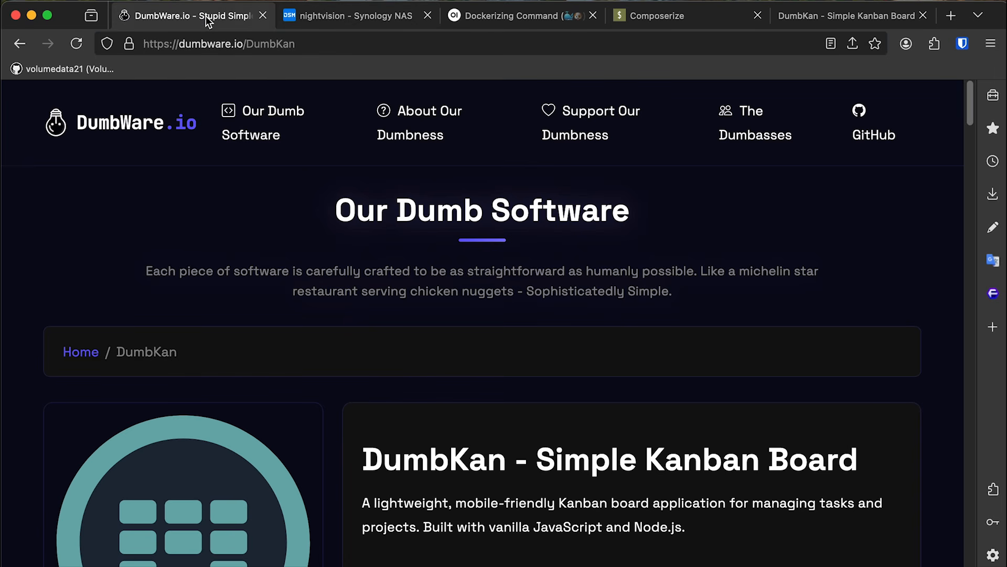
drag(970, 105, 966, 273)
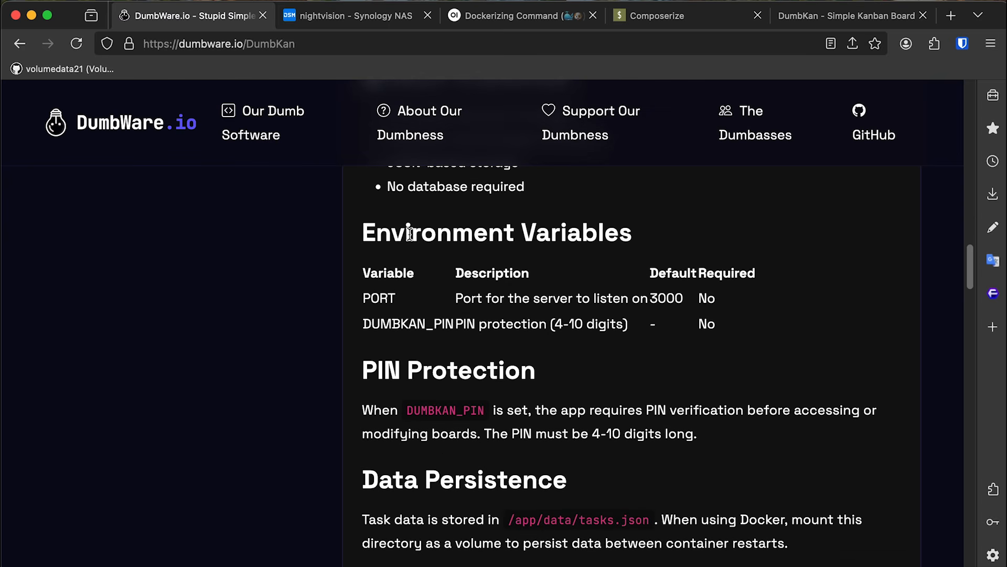
drag(484, 298, 627, 300)
click(624, 300)
drag(430, 409, 486, 410)
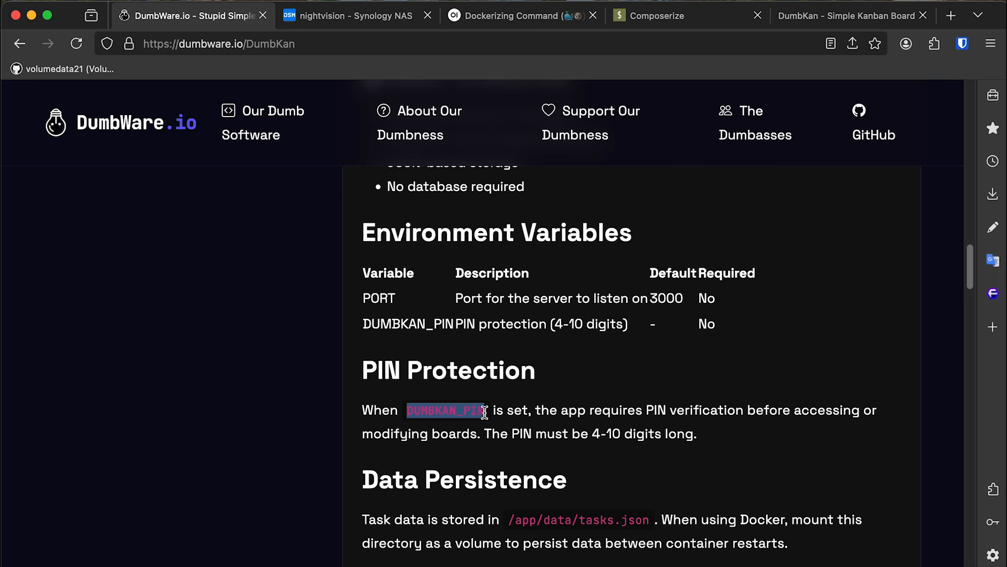
Stop the dumbkan project in Container Manager.
click(396, 24)
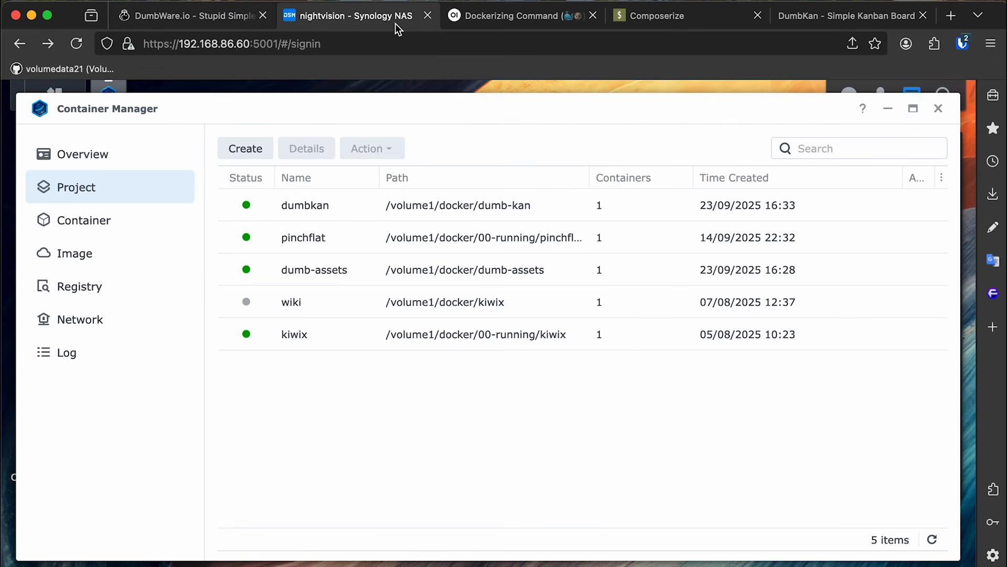
click(356, 210)
right_click(356, 206)
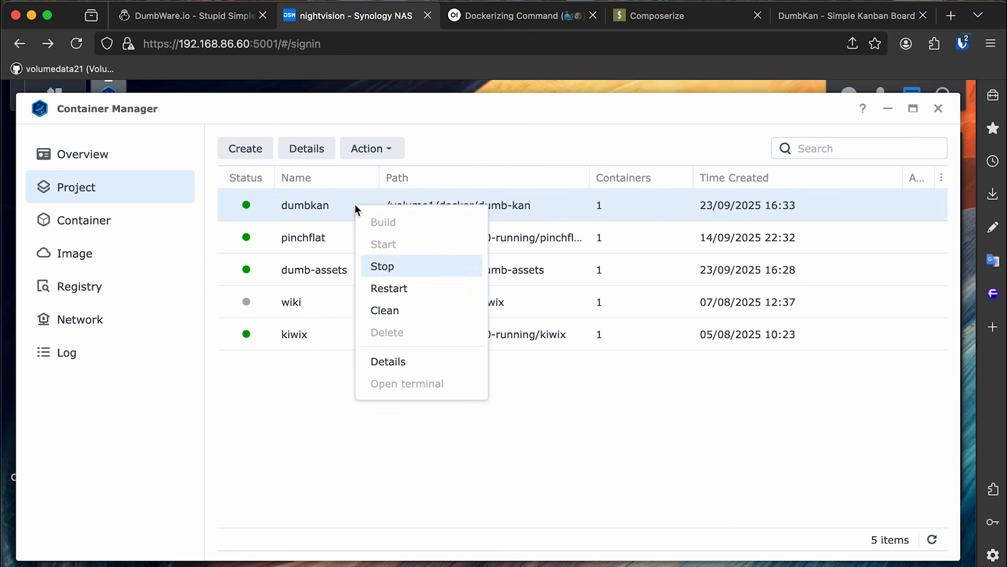
click(391, 268)
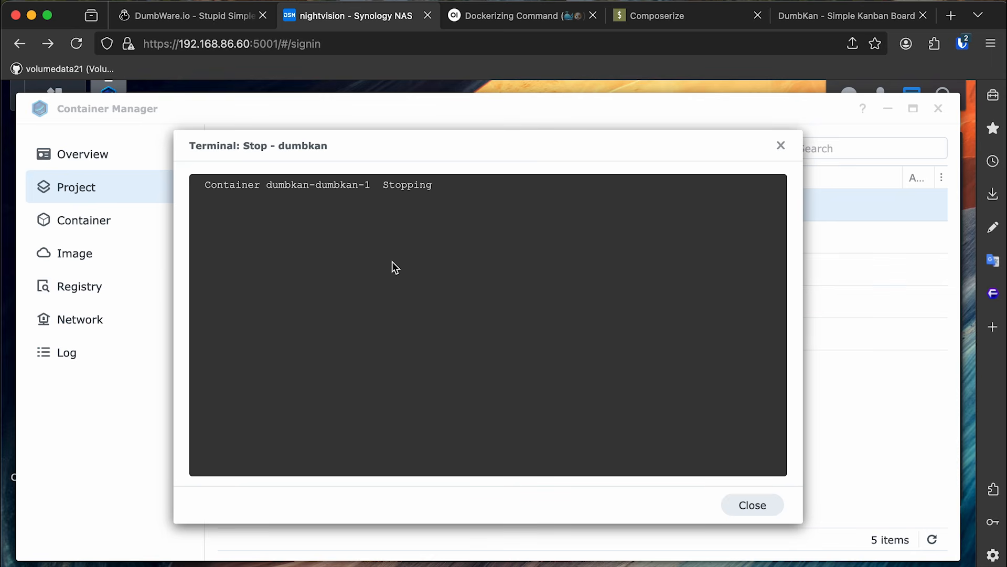
click(718, 511)
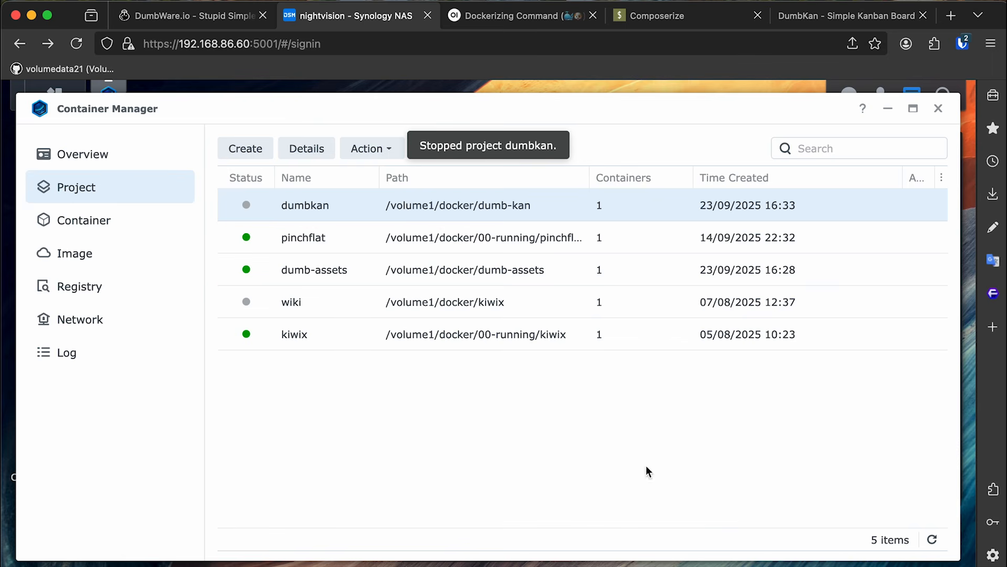
Add an environment entry setting DUMBKAN_PIN to a chosen PIN, save, and rebuild the project.
double_click(349, 210)
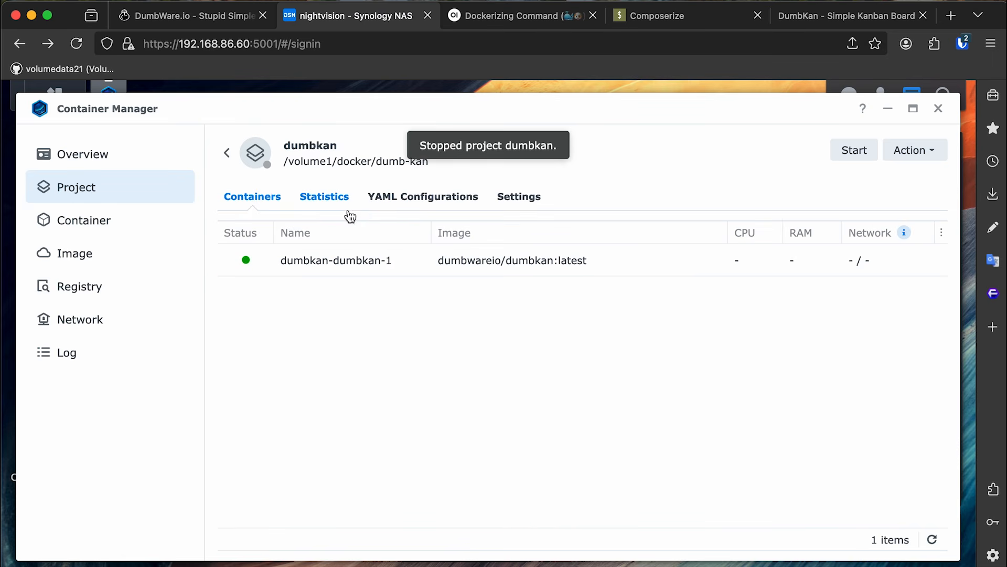
click(396, 204)
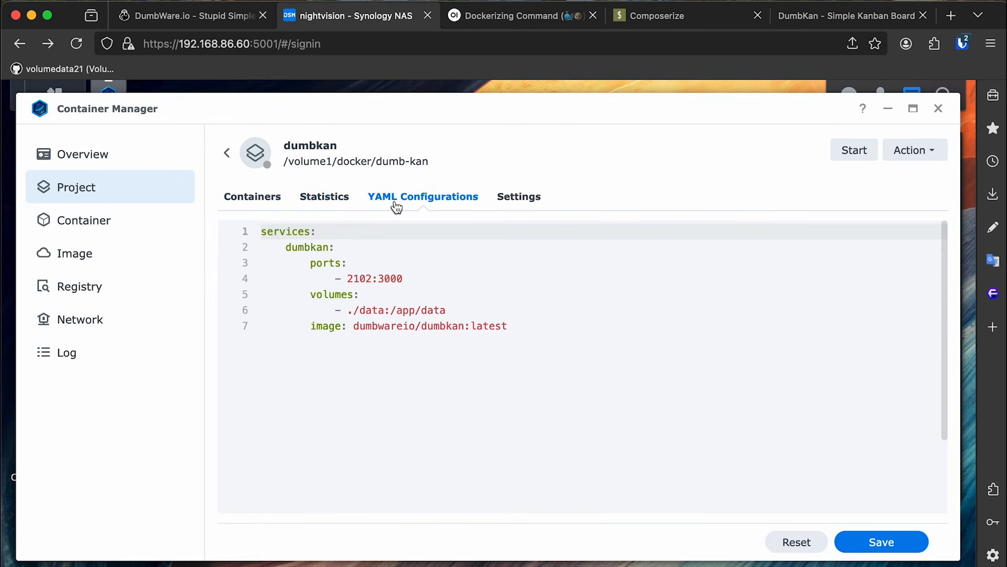
click(496, 314)
key(Return)
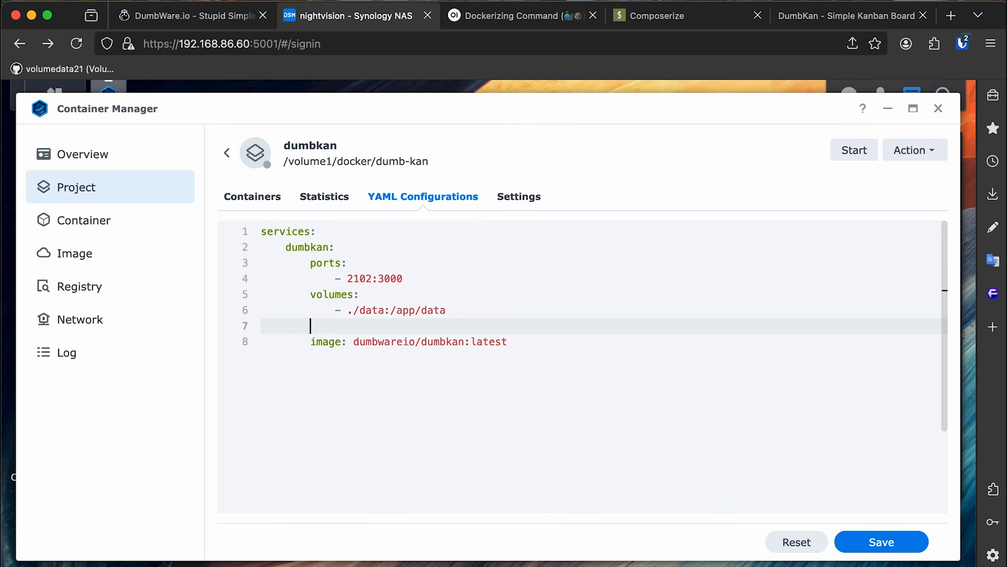
click(450, 24)
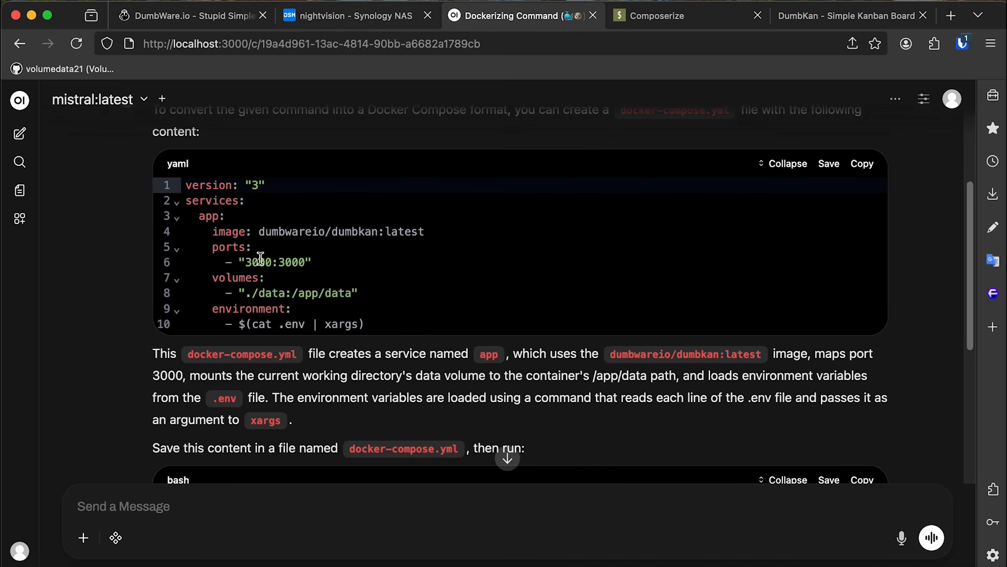
click(346, 15)
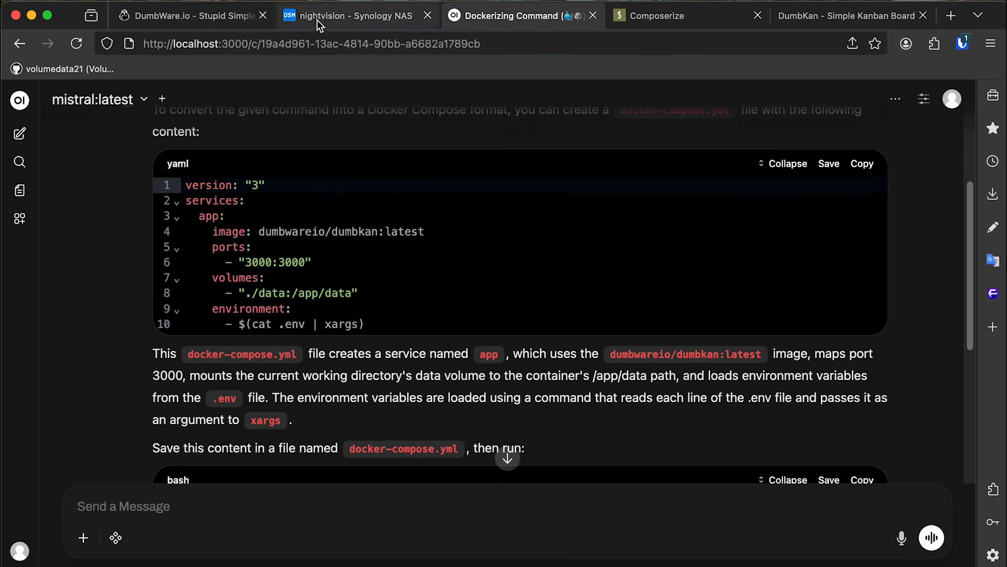
text(environment:)
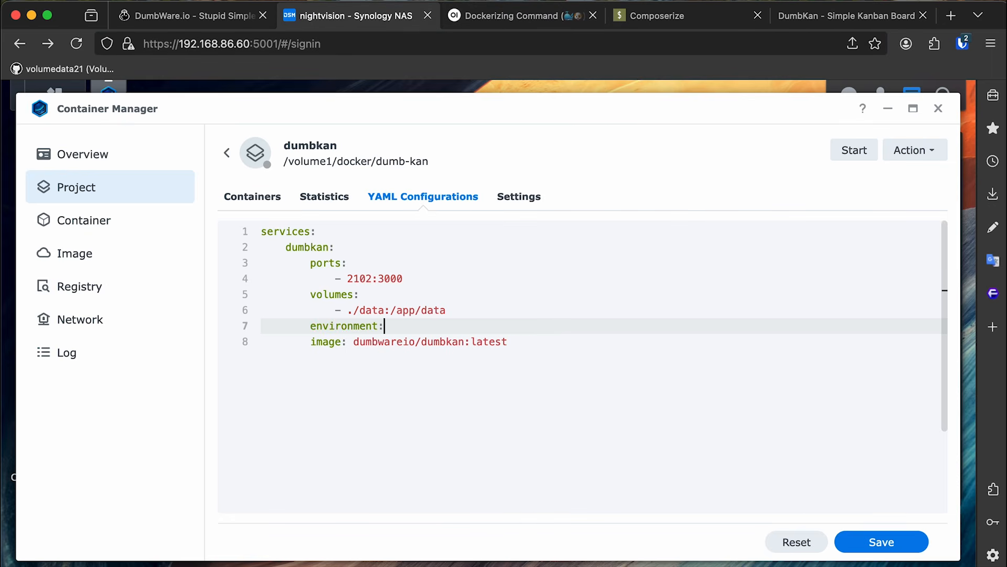
key(Return)
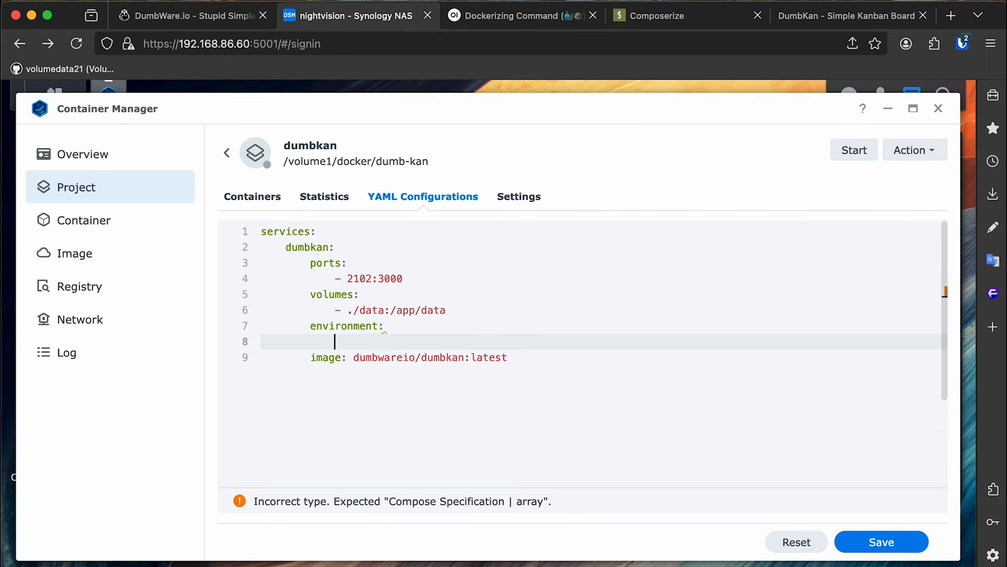
text(DUMBKAN_PIN)
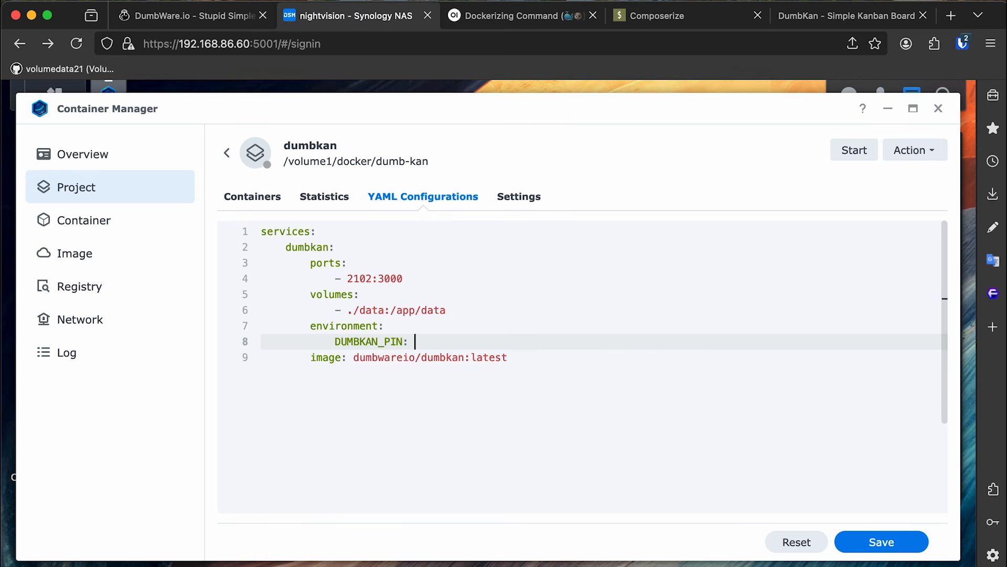
click(888, 542)
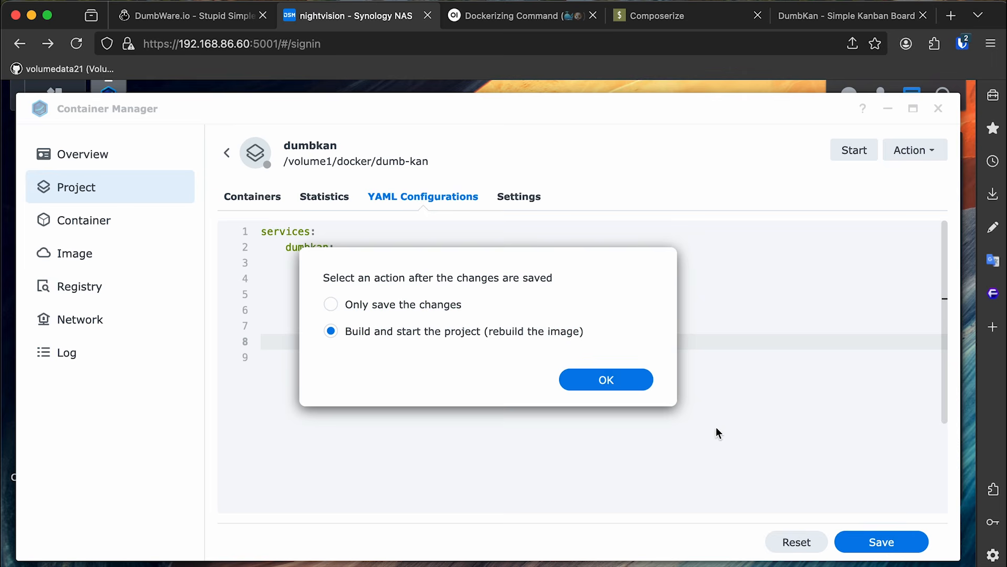
click(646, 388)
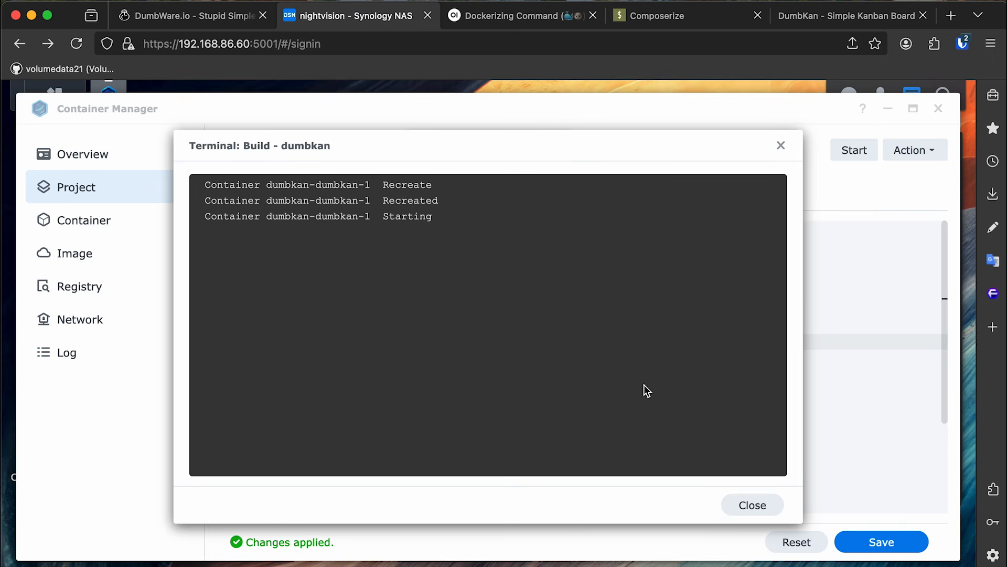
Reload the DumbKan board at port 2102 and unlock it by entering the PIN.
click(839, 16)
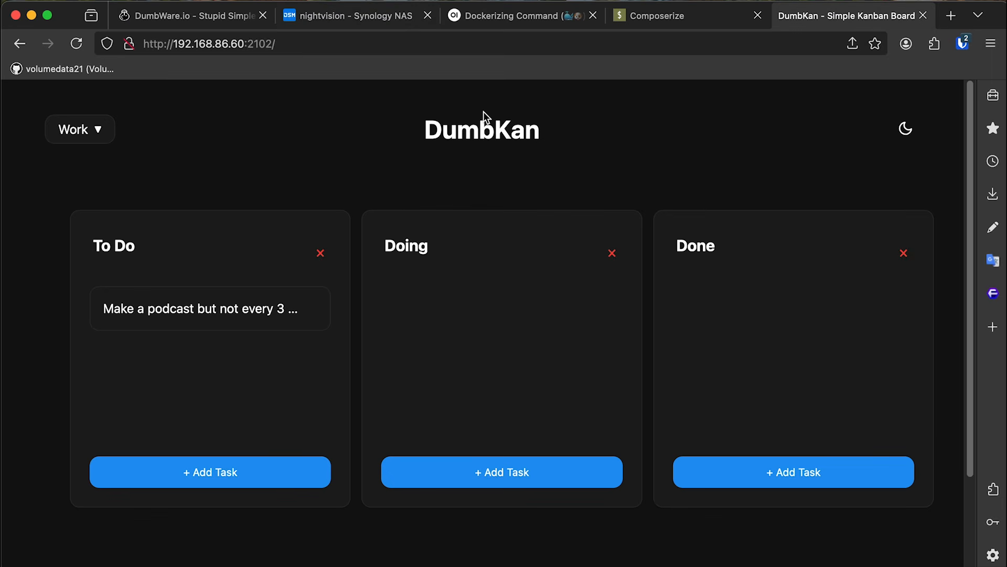
drag(172, 43, 247, 52)
click(247, 48)
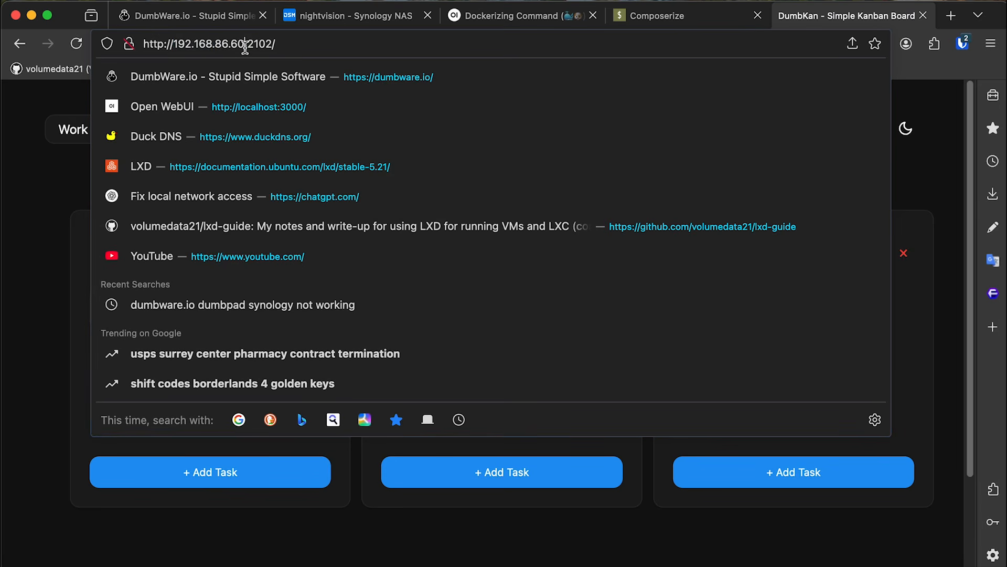
key(Return)
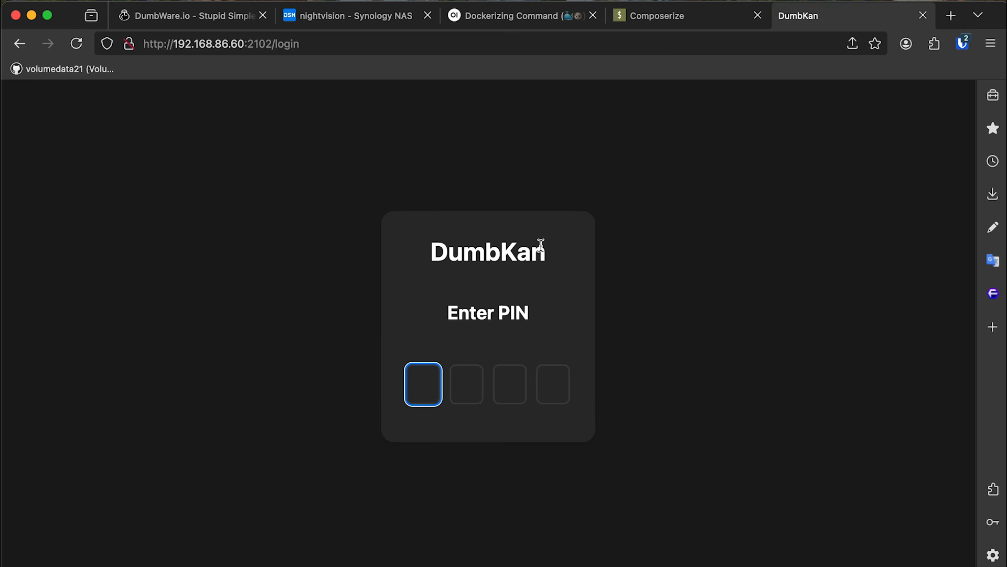
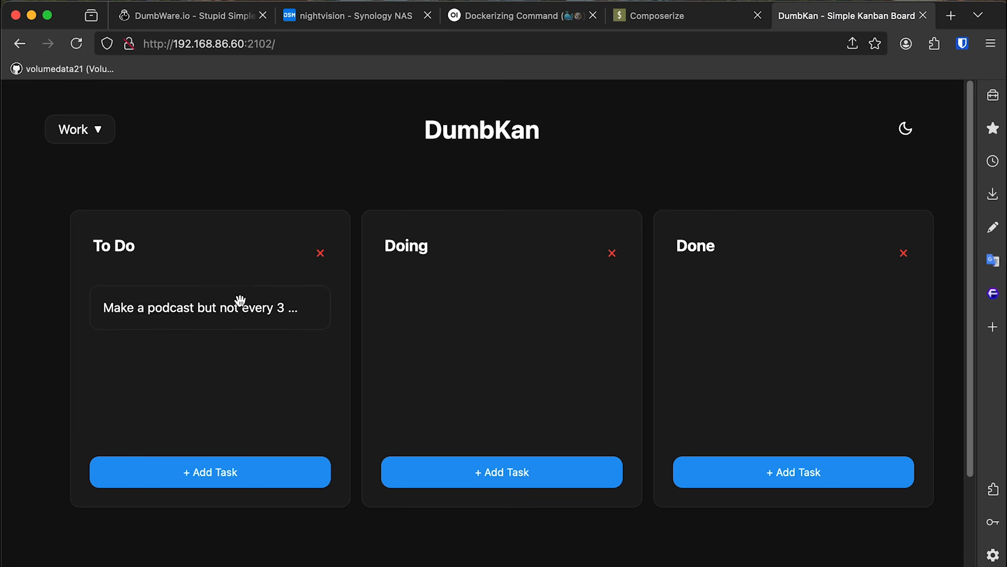
click(221, 19)
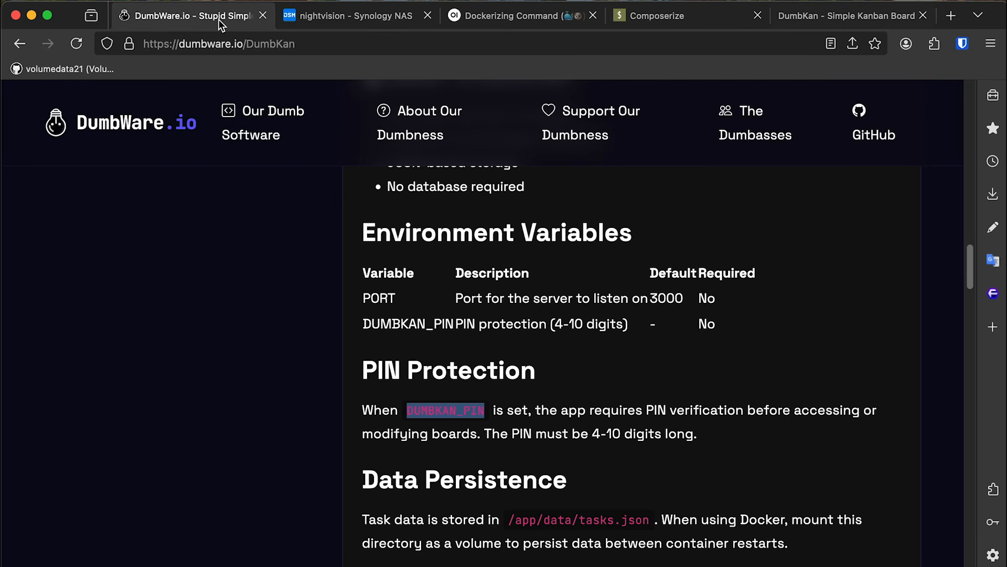
Go to the DumbWare.io home page and open the DumbDo documentation.
drag(969, 267, 305, 159)
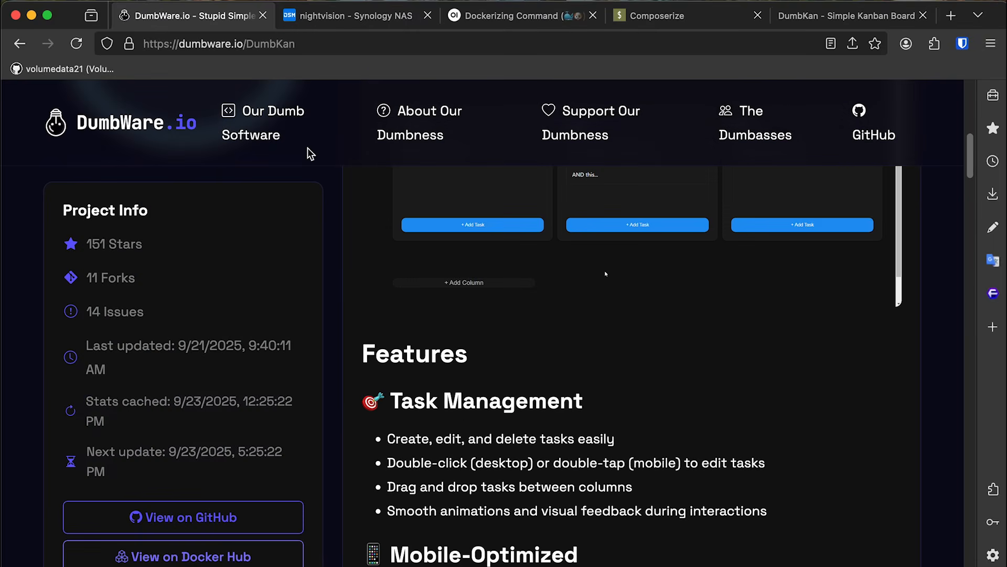
click(177, 114)
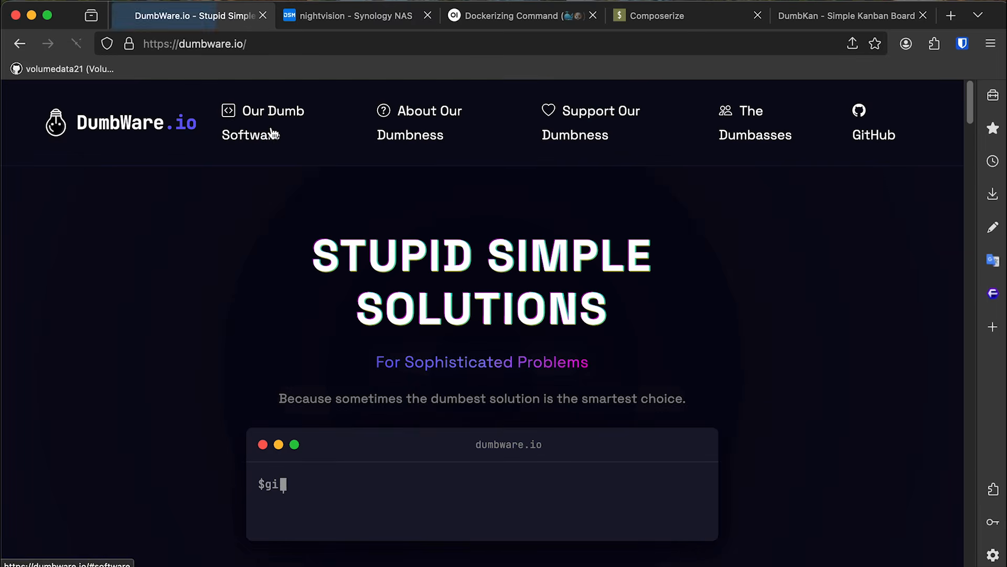
drag(969, 95, 957, 323)
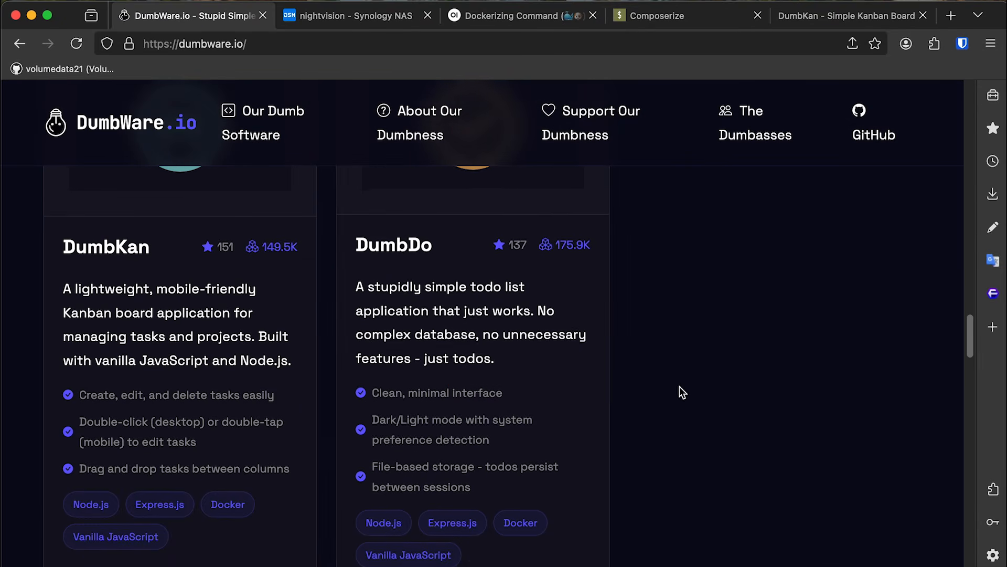
scroll(577, 462, down, 2)
click(532, 512)
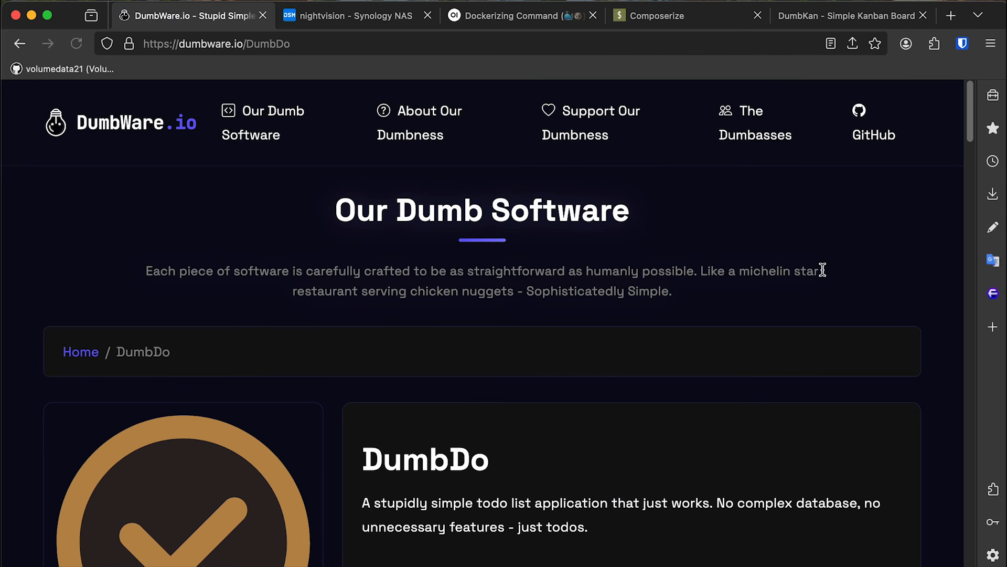
Scroll to Using Docker and copy the dumbwareio/dumbdo:latest docker run command.
drag(968, 93, 966, 194)
drag(362, 405, 441, 422)
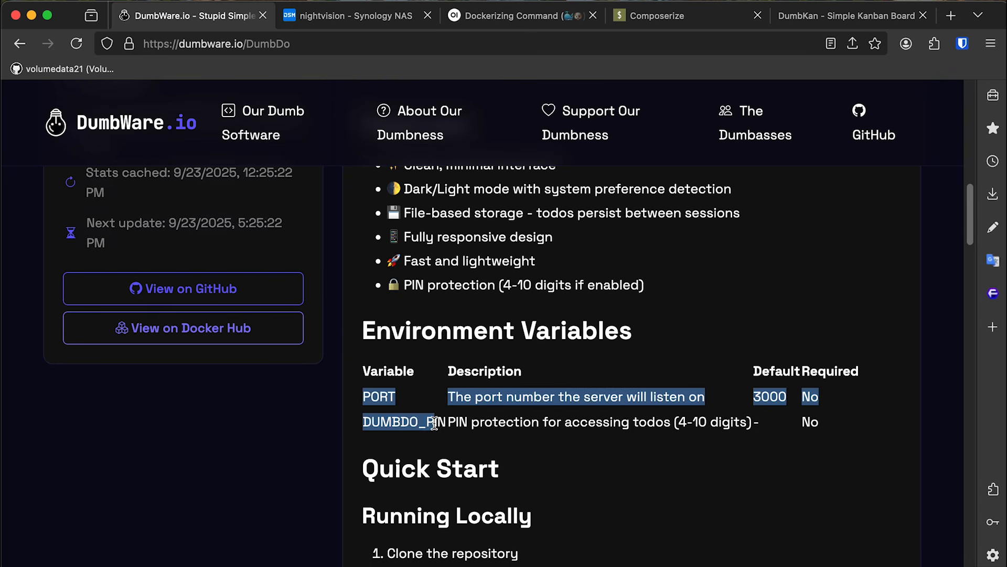
click(441, 422)
drag(971, 193, 974, 282)
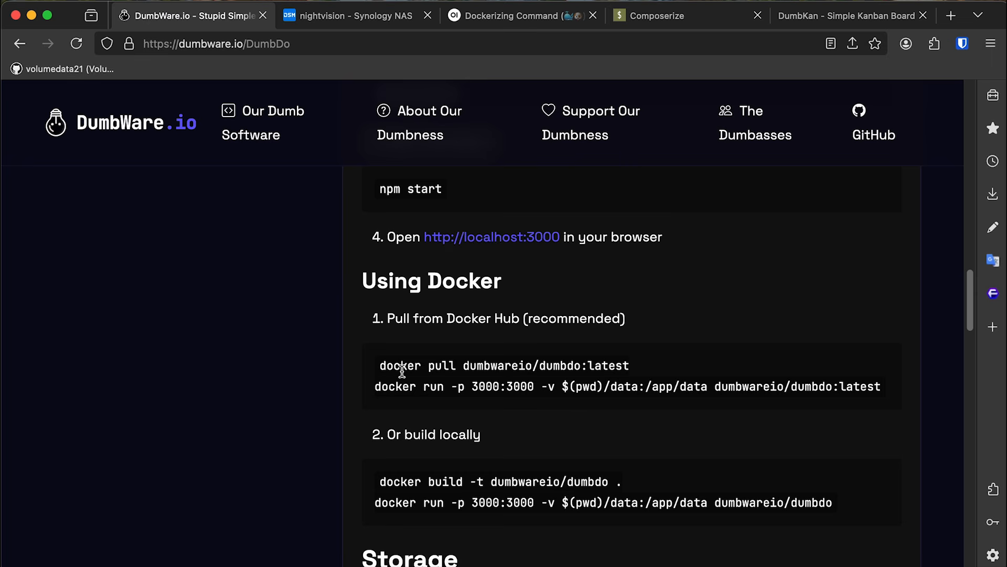
drag(382, 365, 640, 367)
click(641, 367)
drag(373, 387, 930, 392)
key(super+c)
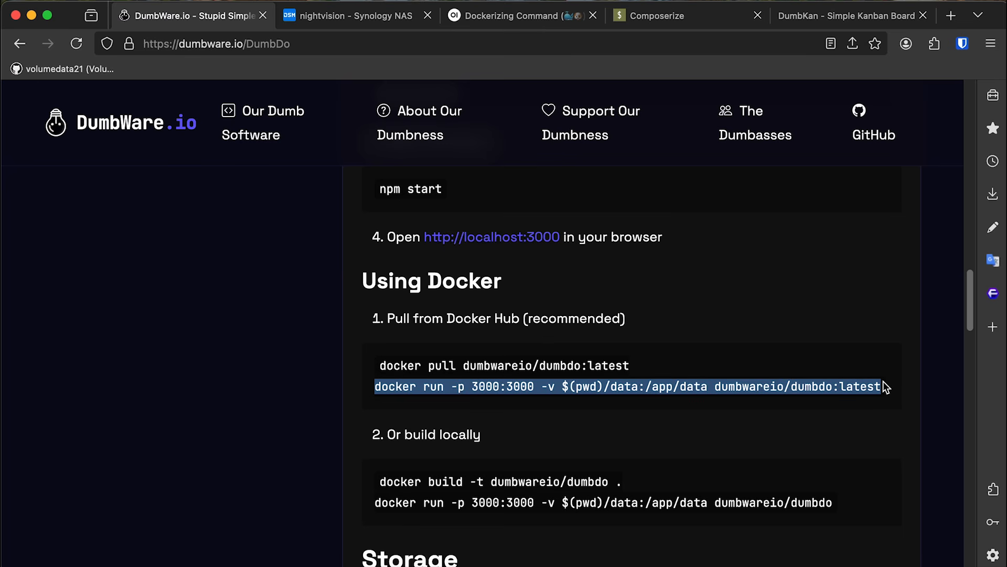
click(917, 380)
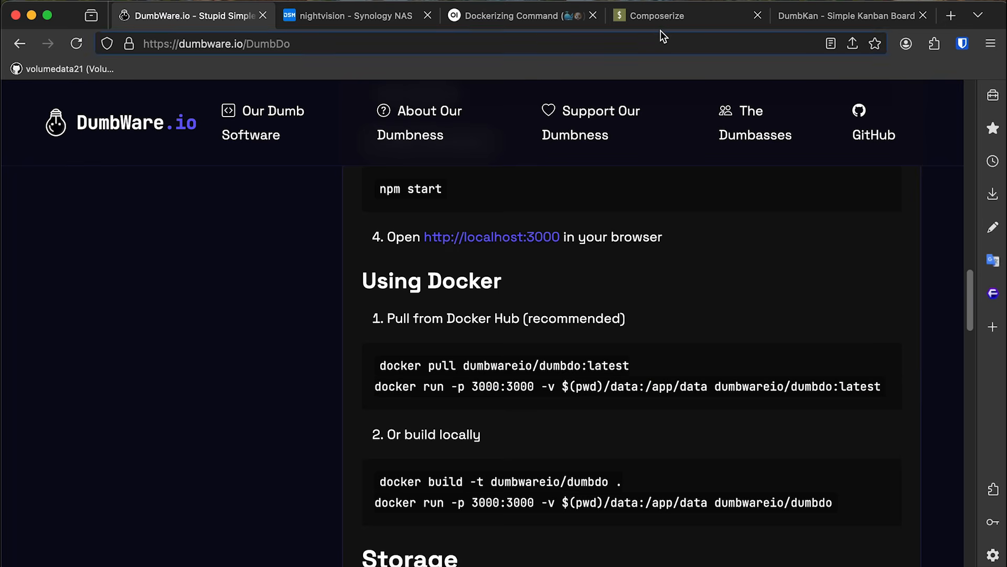
Replace the Composerize input with the DumbDo docker run command and copy the generated YAML.
click(662, 16)
scroll(423, 166, up, 3)
click(605, 184)
key(super+a)
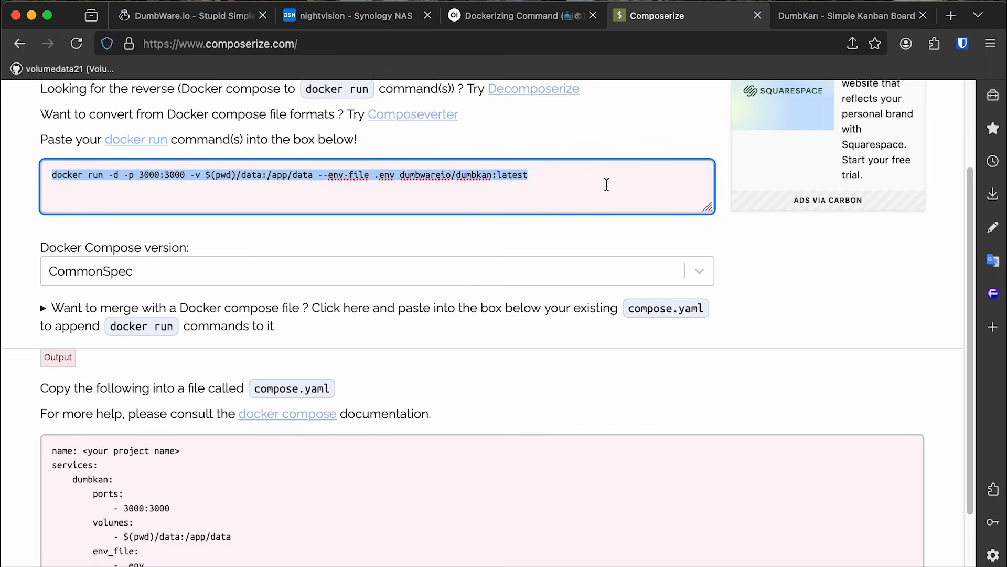
key(super+v)
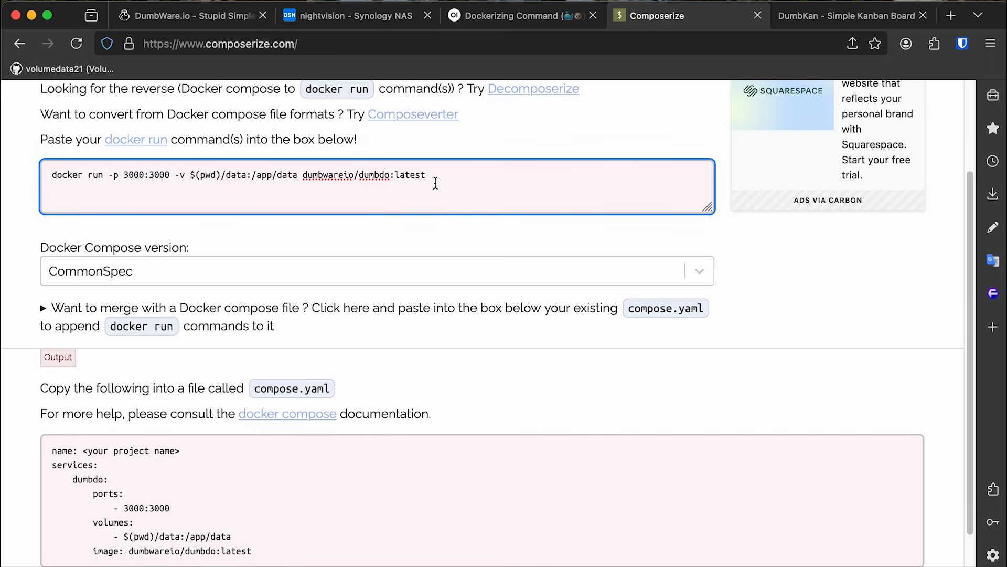
scroll(706, 331, down, 2)
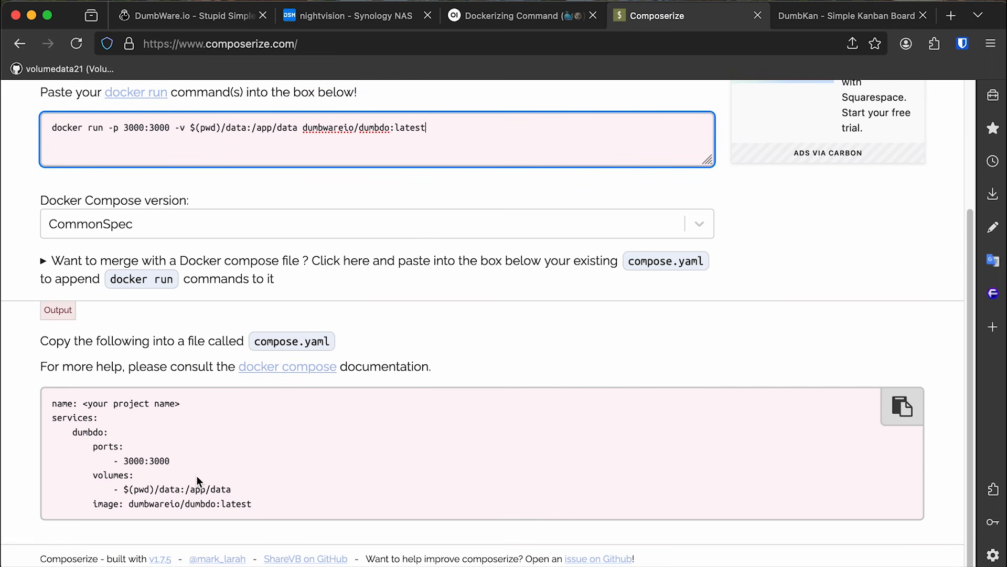
click(903, 407)
click(204, 15)
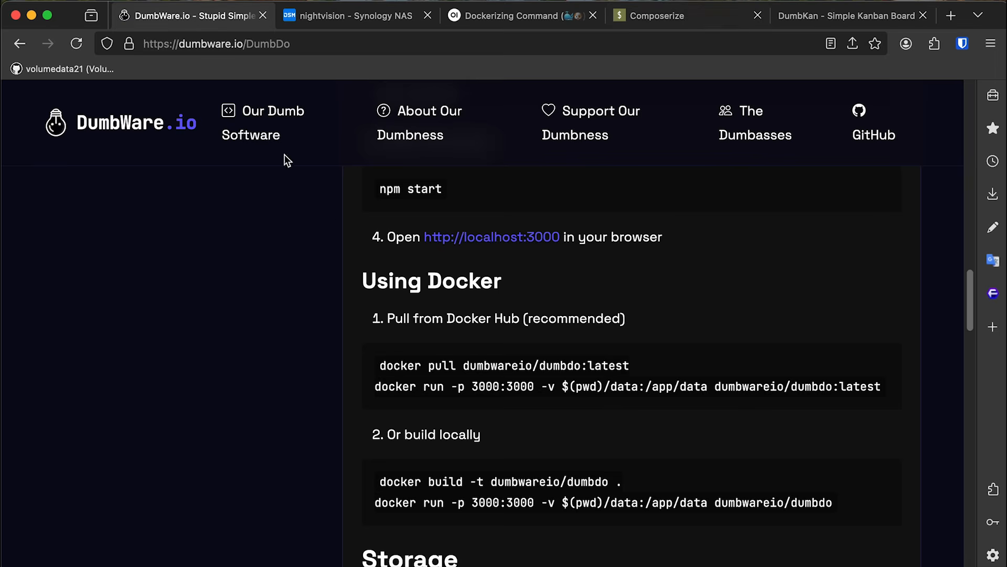
click(330, 16)
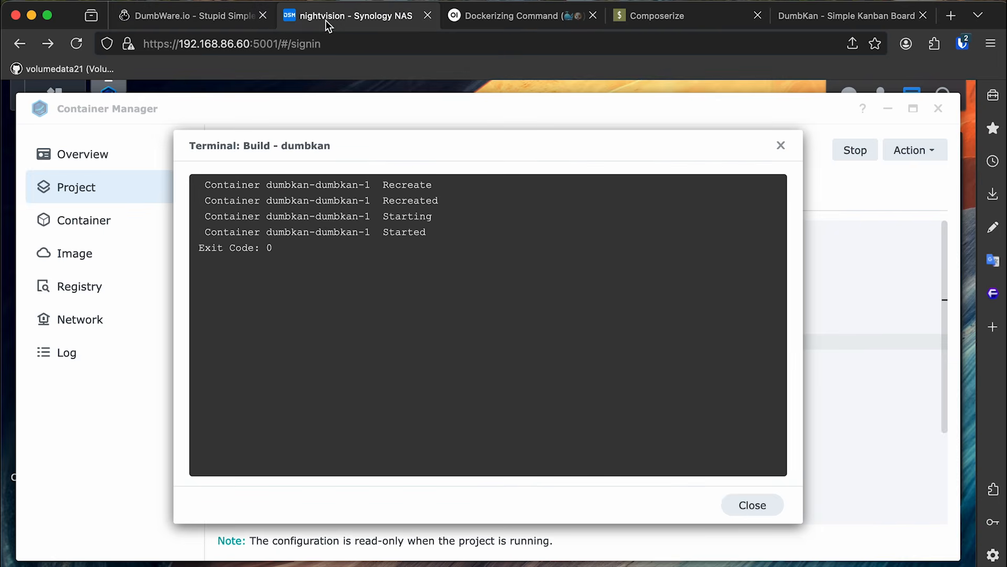
Start a new project named dumb-do with path set to a new /docker/dumb-do folder.
click(767, 505)
click(152, 190)
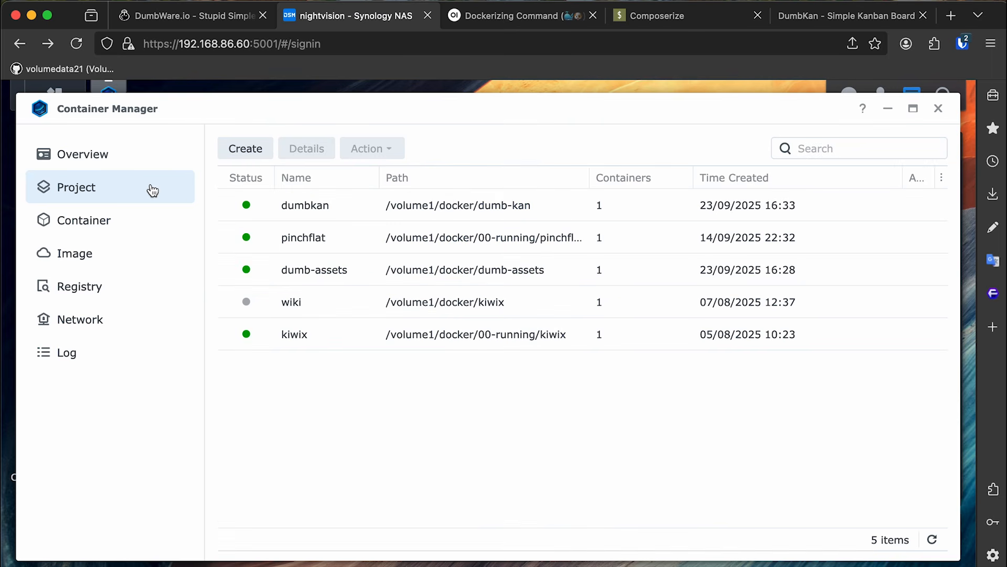
click(248, 153)
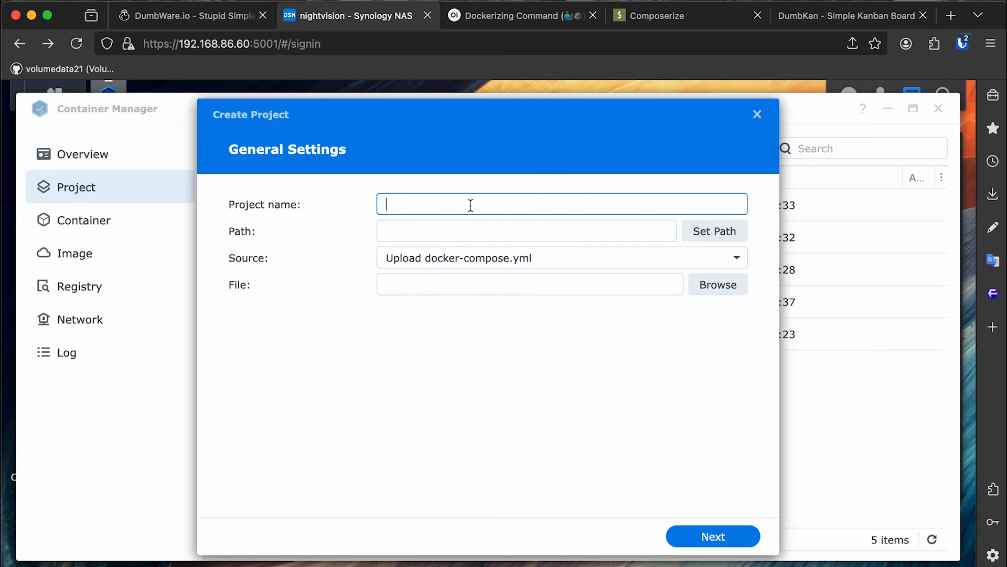
text(dumb-do)
click(694, 231)
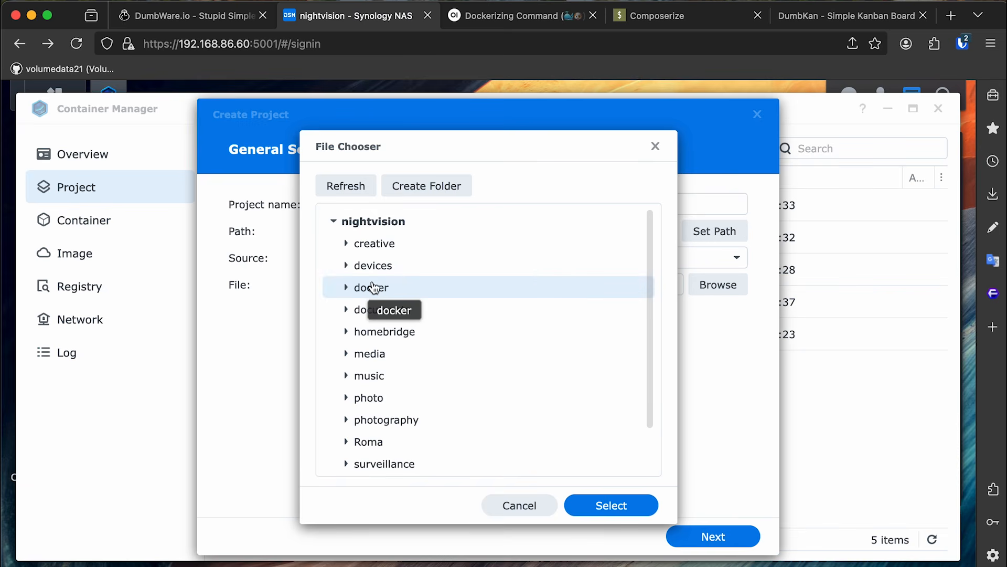
click(417, 187)
text(dumb-do)
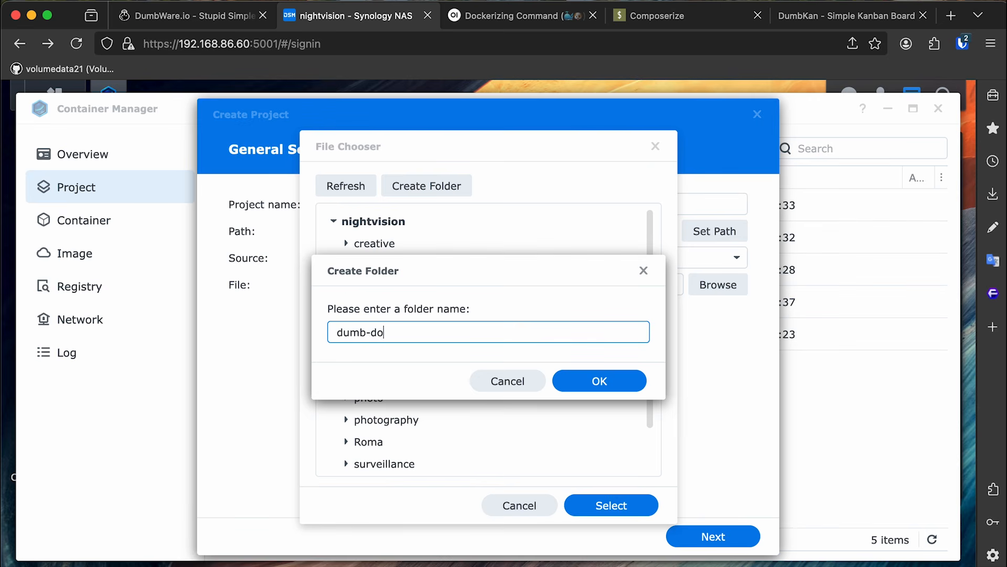
key(Return)
click(606, 509)
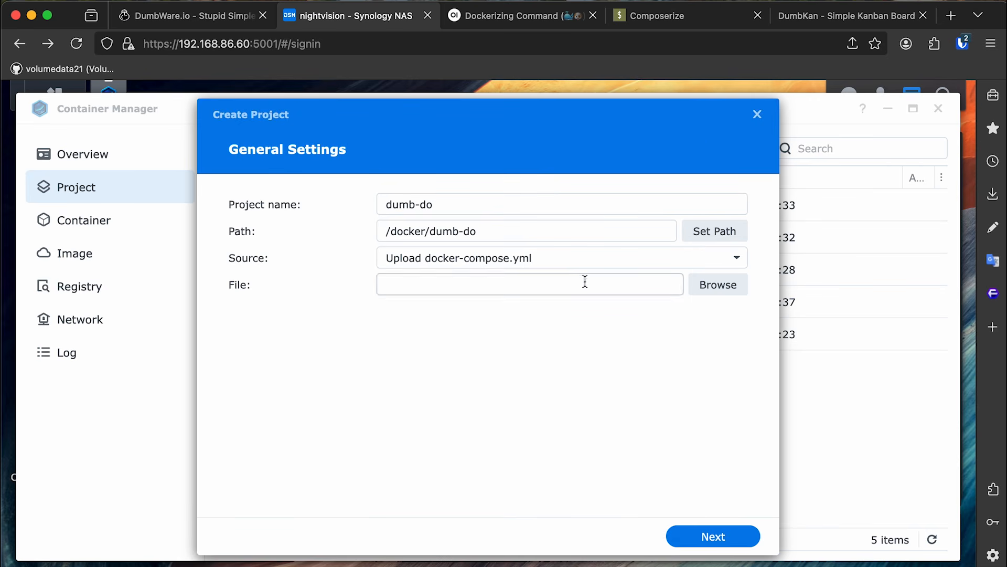
Paste the DumbDo compose as a new docker-compose.yml, delete the name line, and begin changing the host port to 2103.
click(558, 261)
click(540, 313)
key(super+v)
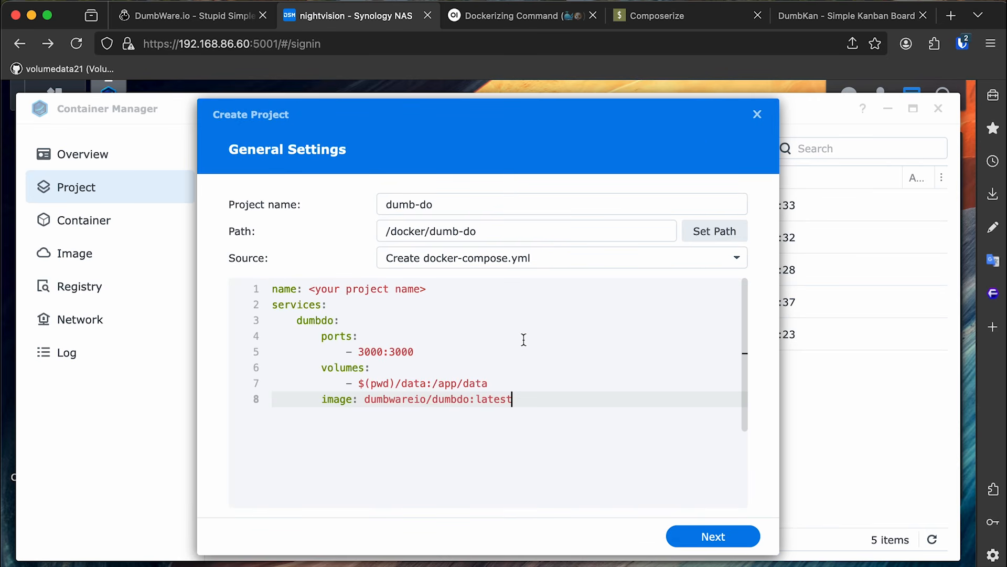
drag(522, 290, 173, 287)
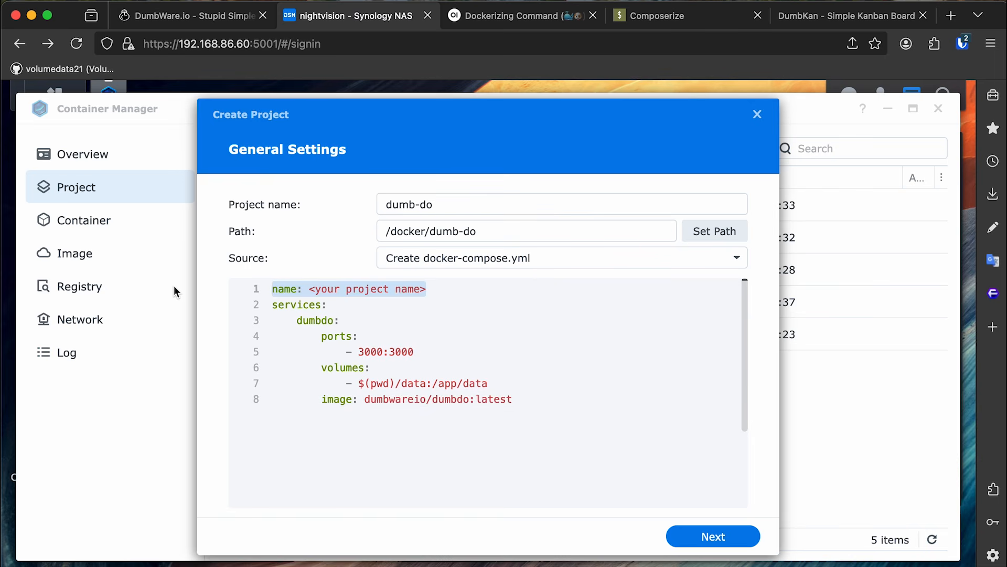
key(BackSpace)
key(Delete)
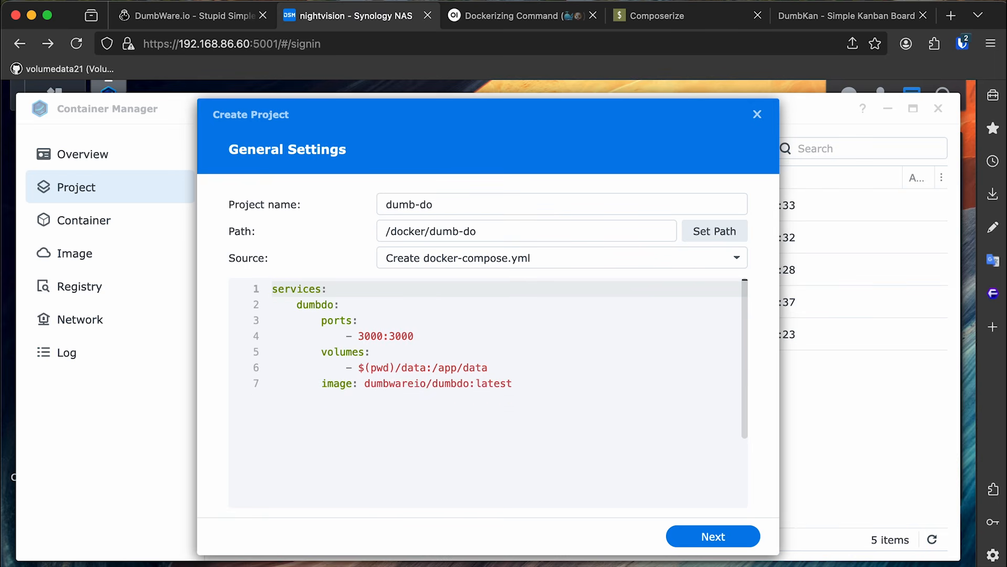
key(Down)
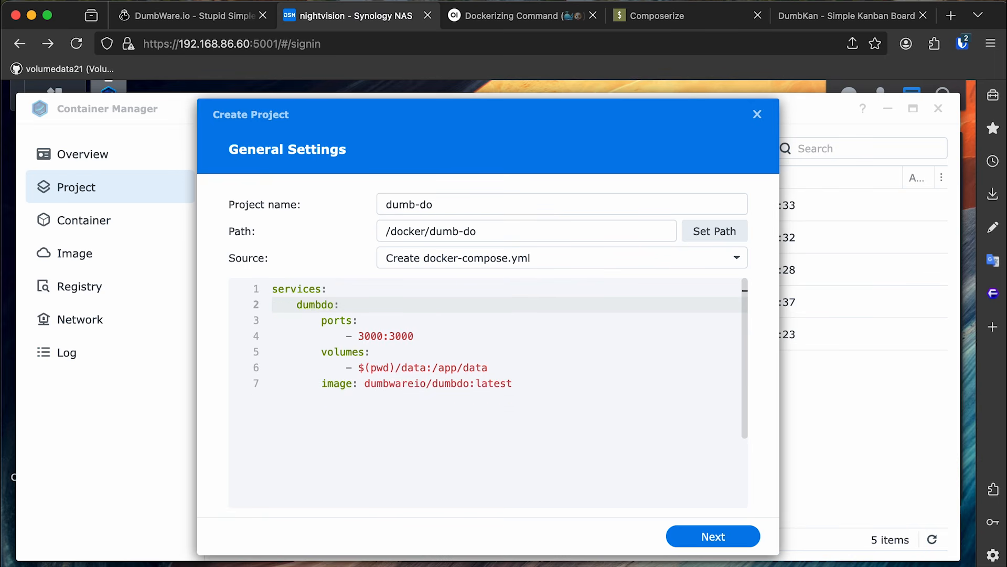
key(Down)
key(Down)
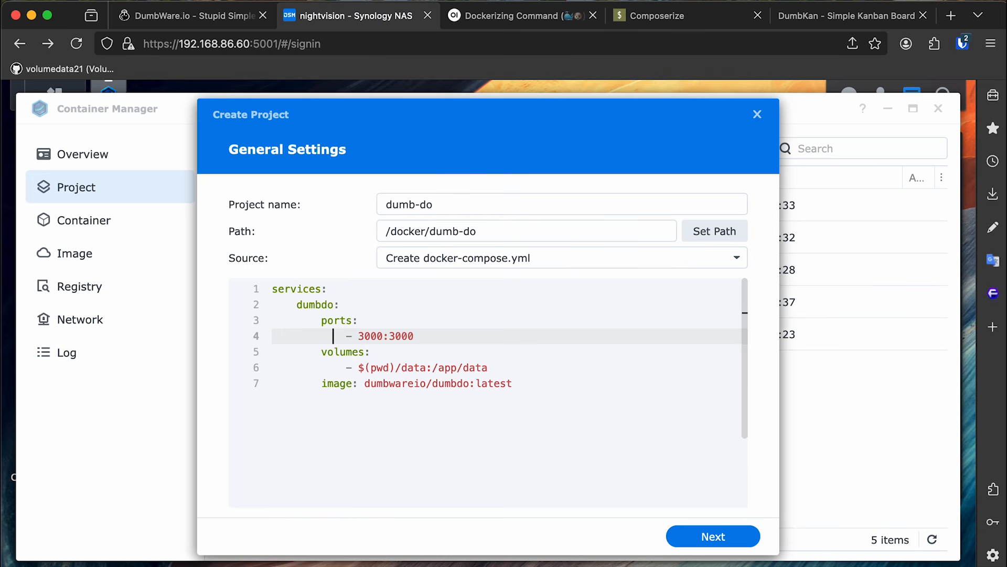
key(BackSpace)
key(BackSpace)
key(BackSpace)
key(BackSpace)
text(2103)
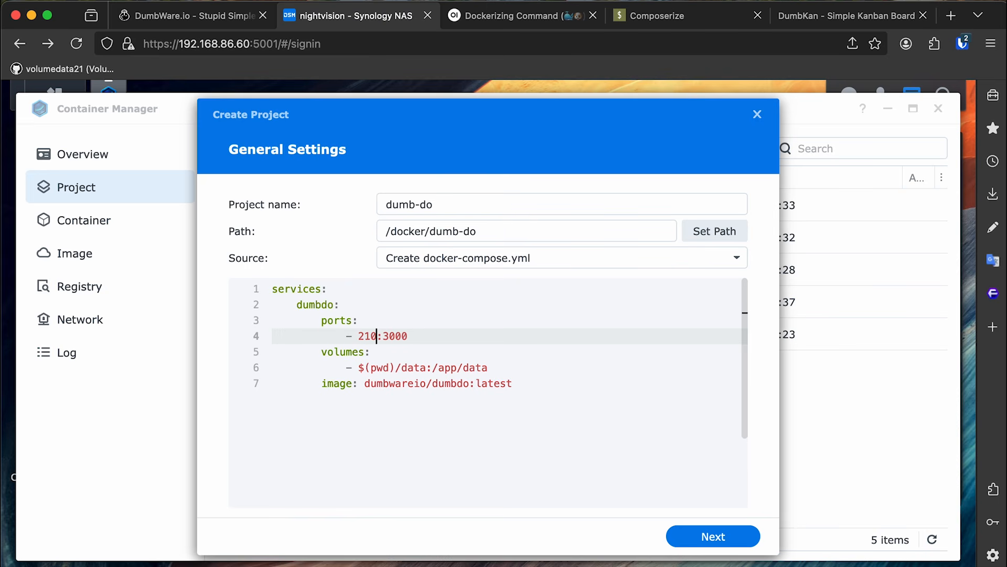
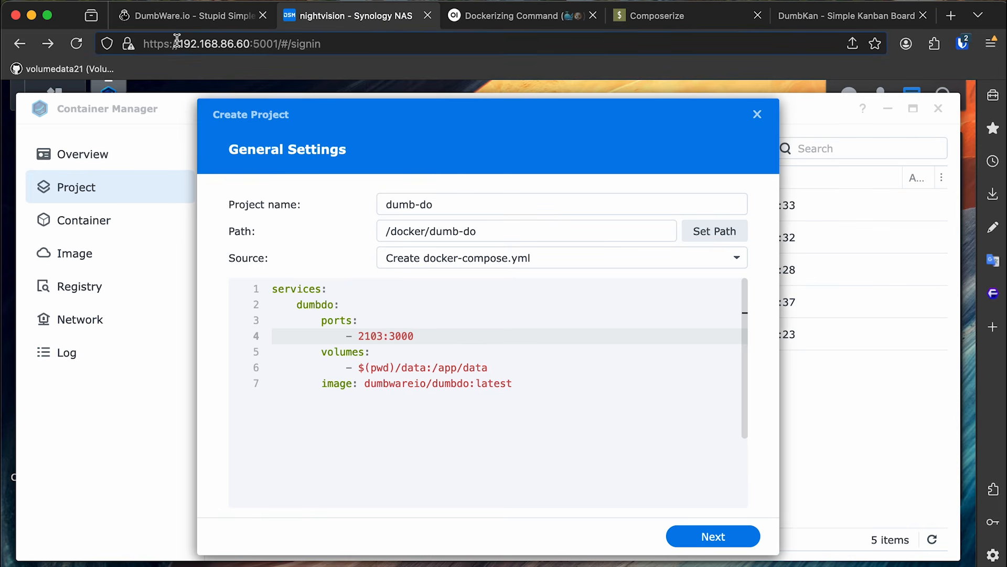
Check the NAS address and port 5001, then revisit the 2103 host port in the compose file.
drag(178, 44, 243, 44)
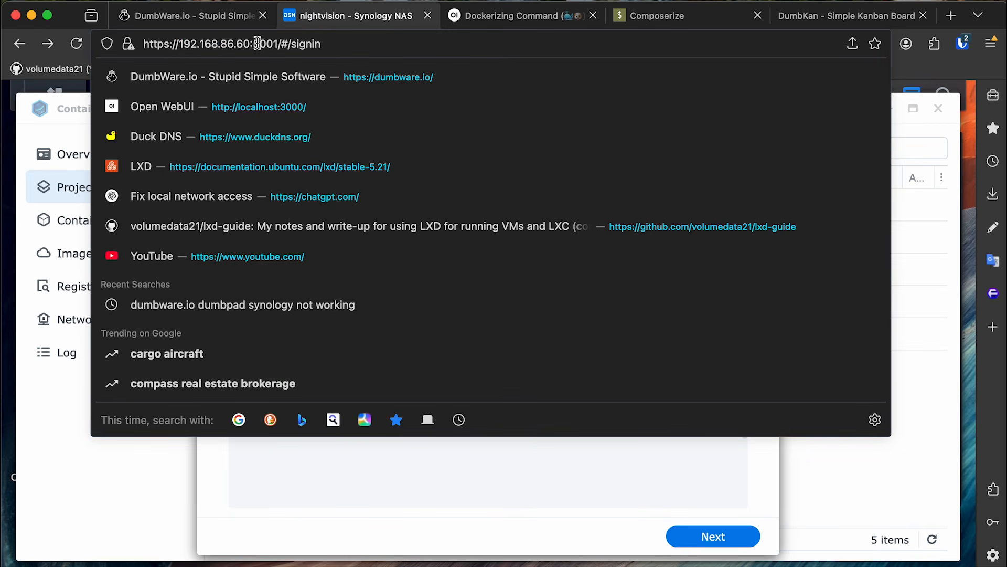
double_click(260, 44)
click(693, 484)
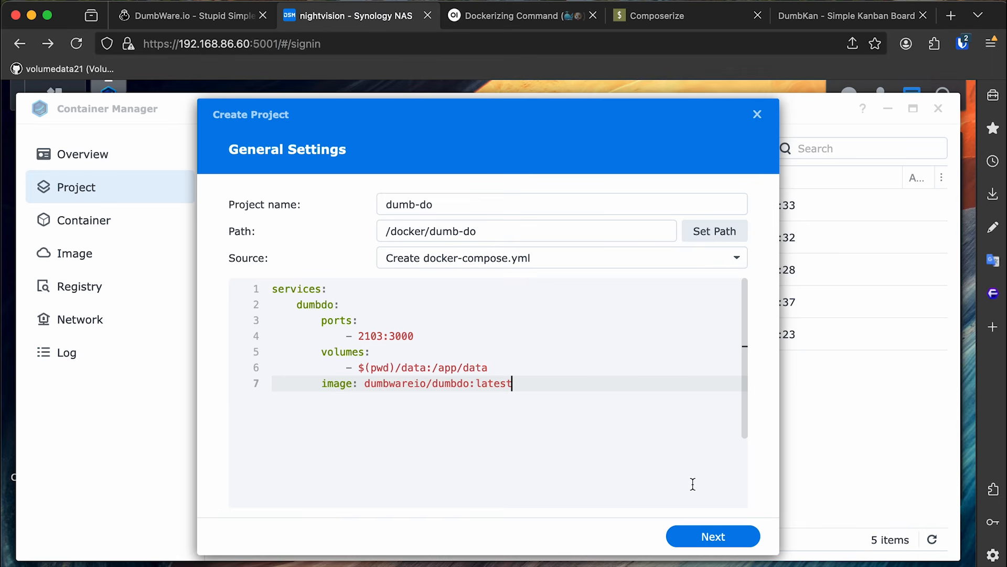
click(509, 346)
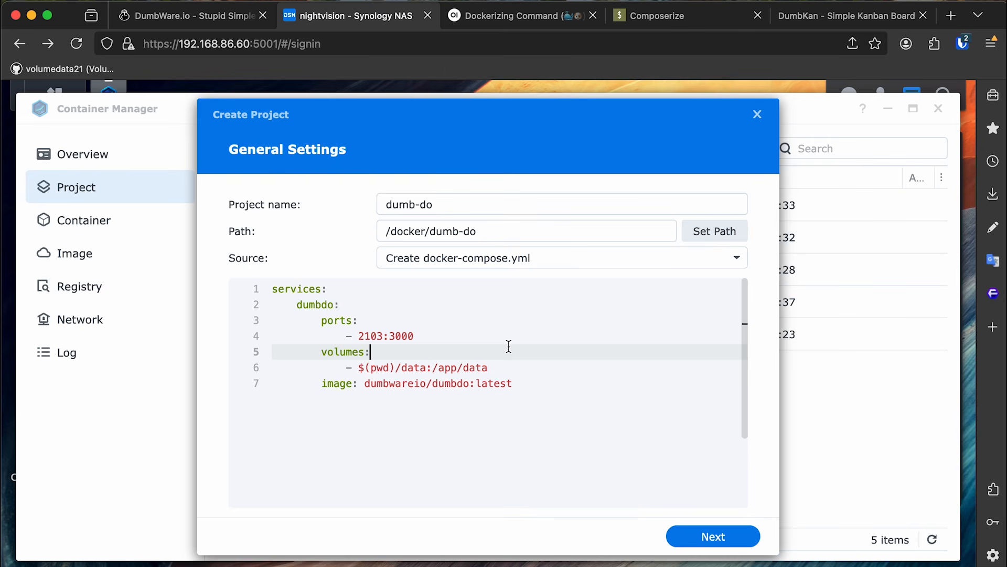
double_click(370, 336)
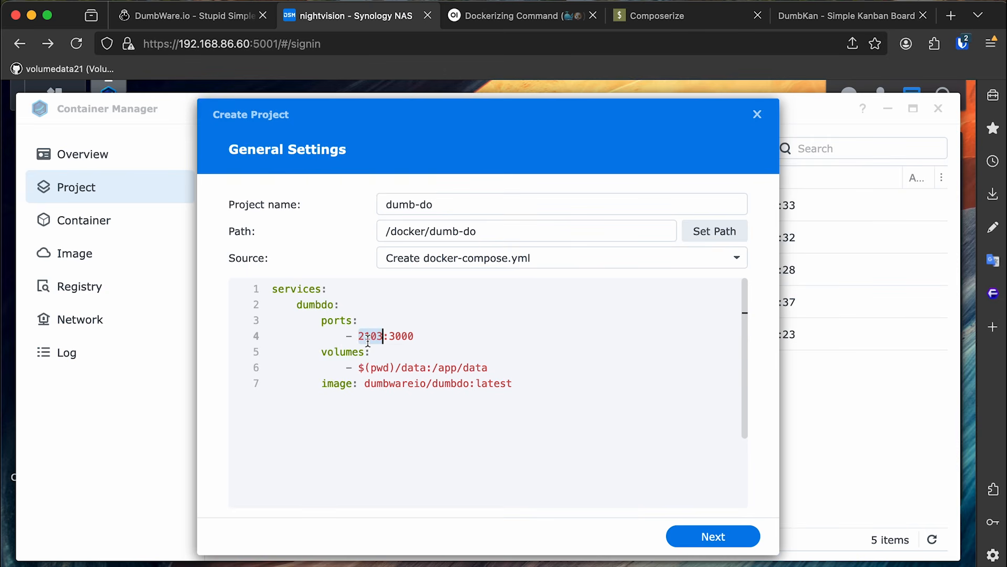
Change the data volume from $(pwd)/data to ./data:/app/data and launch File Station.
click(479, 368)
drag(397, 367, 359, 370)
text(.)
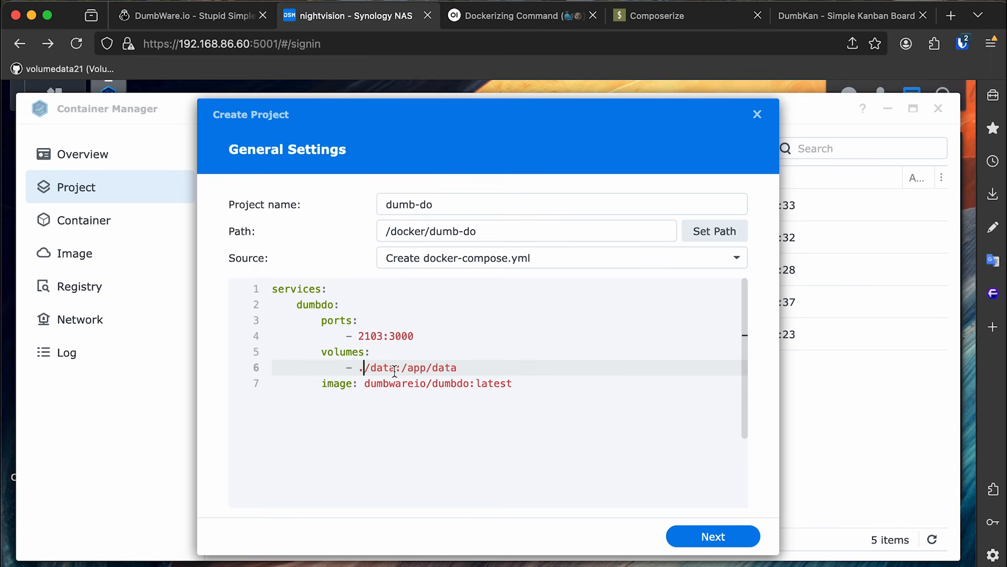
drag(395, 367, 360, 368)
click(443, 368)
click(78, 88)
click(486, 208)
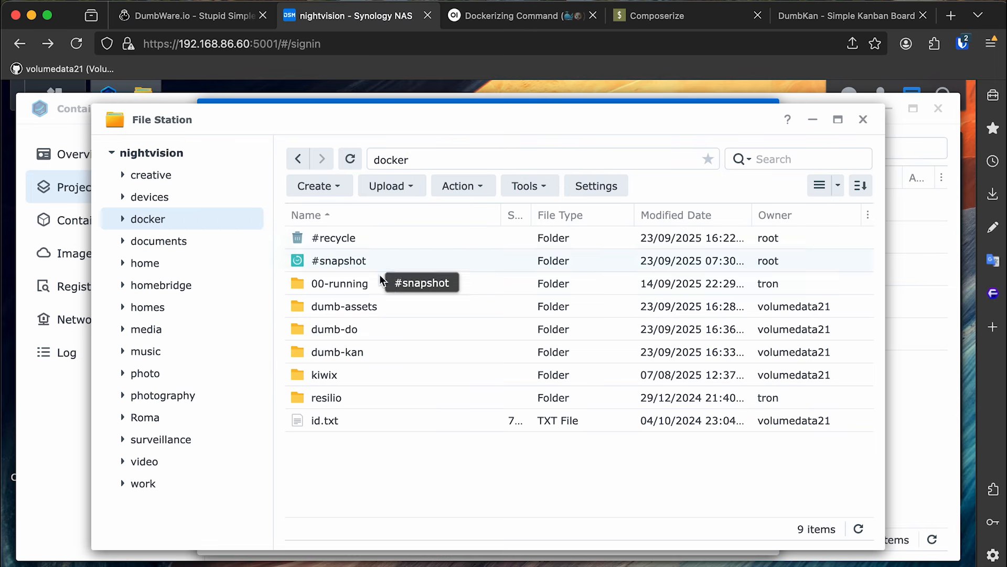
Create a folder named data inside docker/dumb-do.
right_click(373, 472)
click(342, 458)
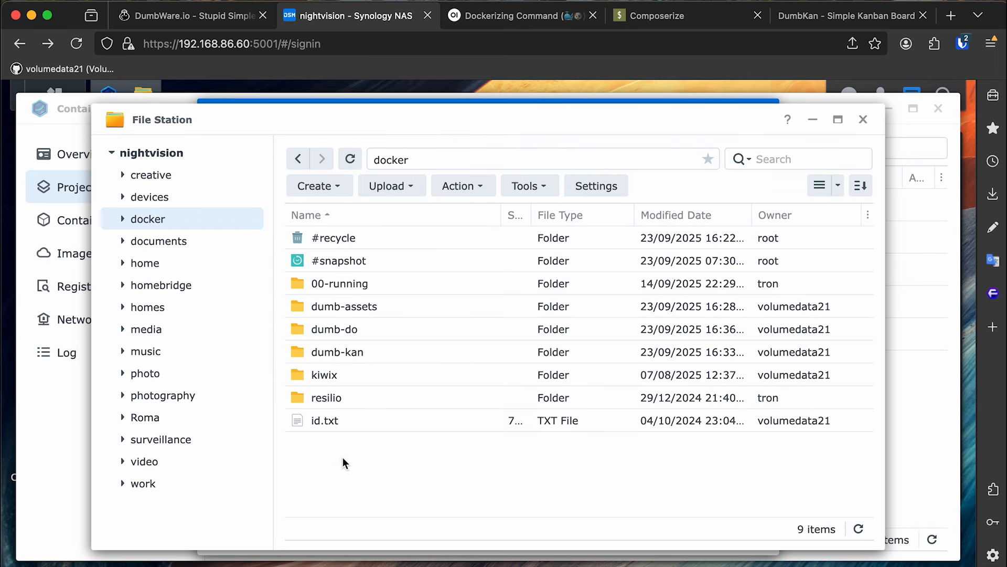
double_click(426, 328)
right_click(414, 303)
click(447, 293)
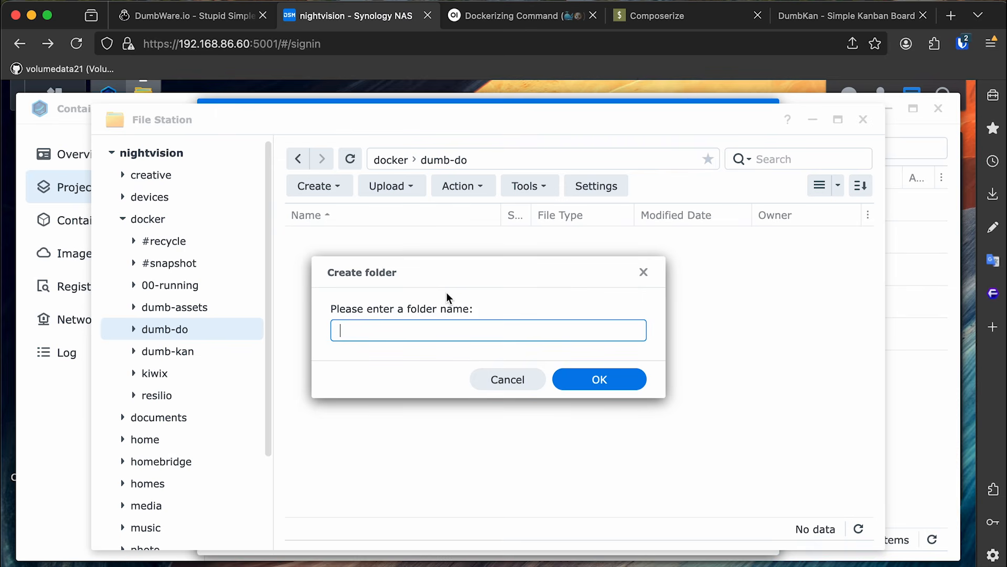
text(data)
key(Return)
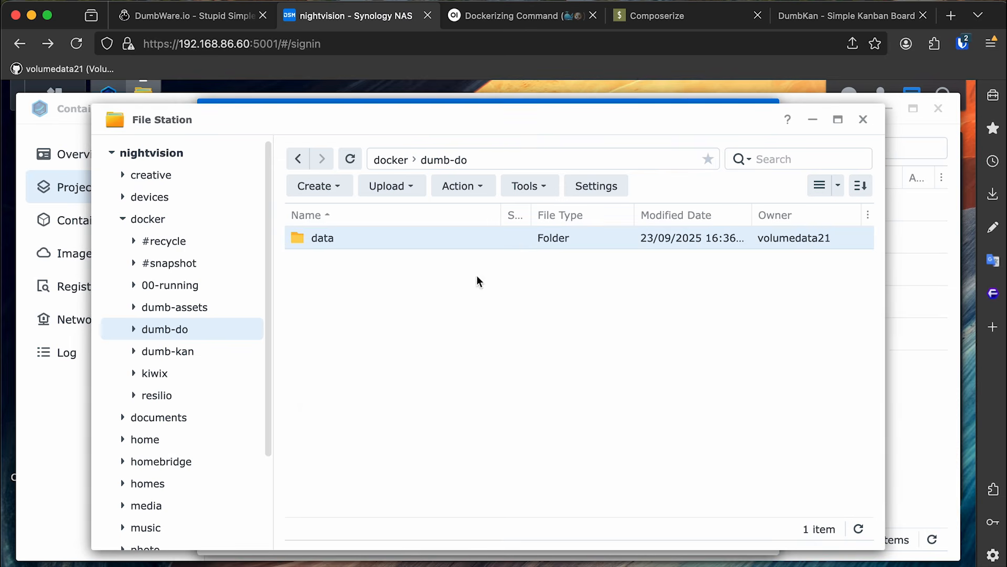
Close File Station and finish the wizard so the dumb-do project builds and starts.
click(863, 122)
click(737, 538)
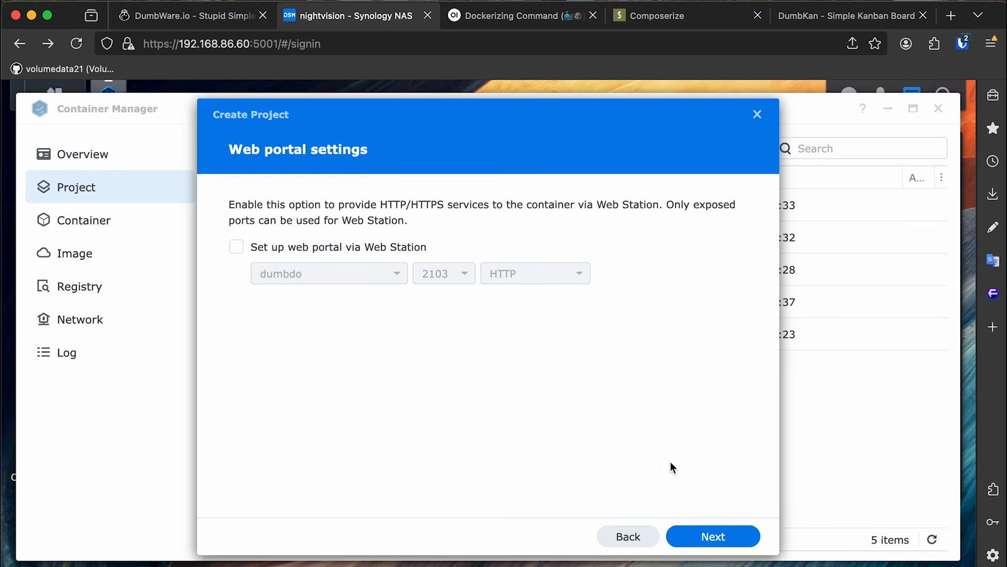
click(718, 535)
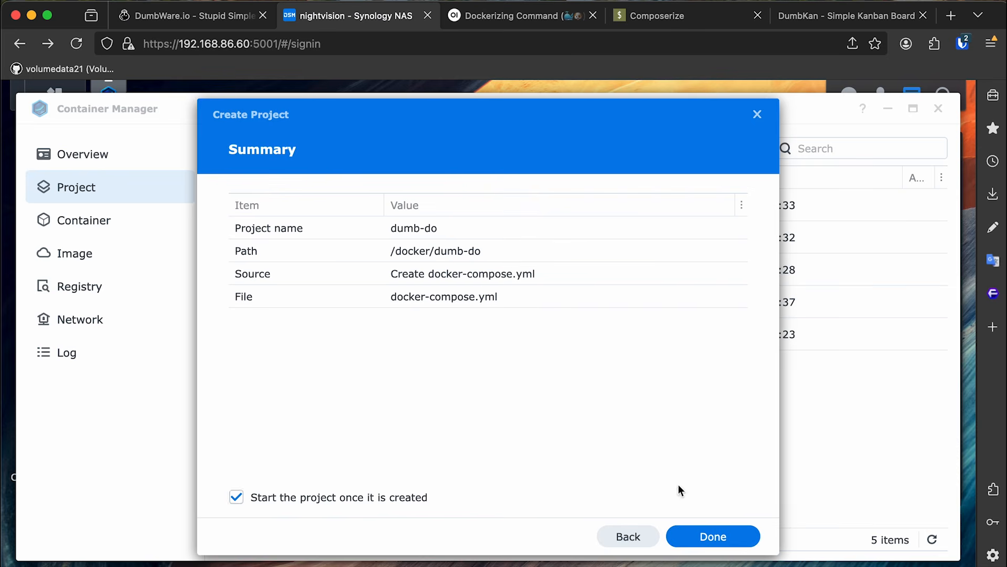
click(708, 538)
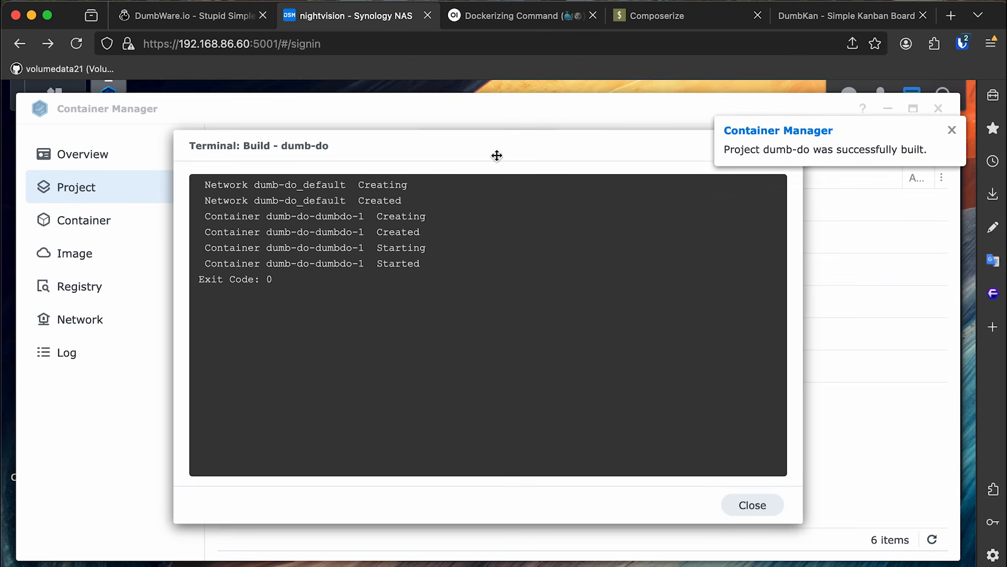
Review the docker pull and docker run commands in the DumbDo documentation.
click(208, 23)
triple_click(425, 363)
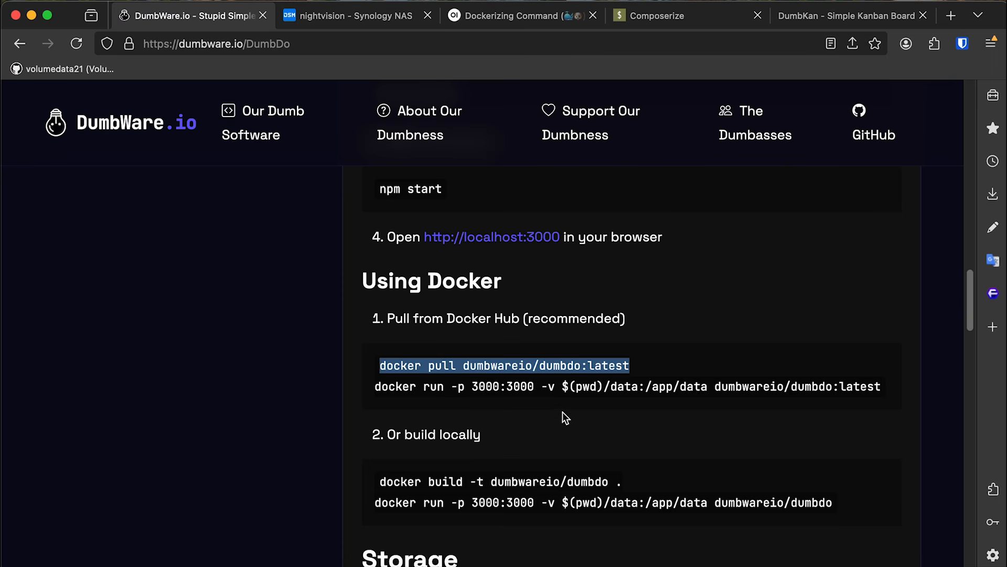
scroll(562, 411, down, 2)
drag(388, 255, 639, 258)
click(639, 259)
drag(492, 443, 822, 444)
click(856, 448)
drag(372, 440, 846, 439)
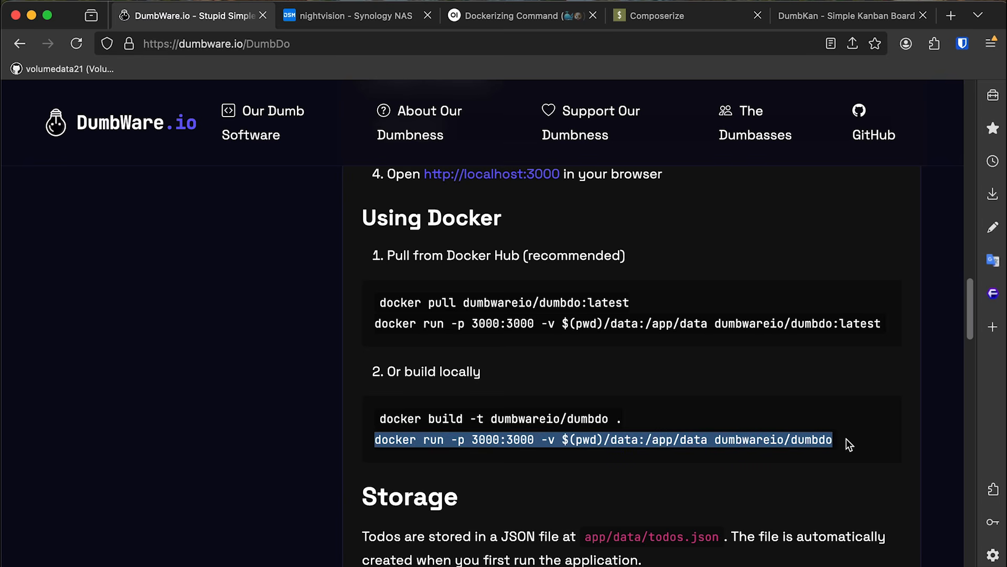
click(727, 439)
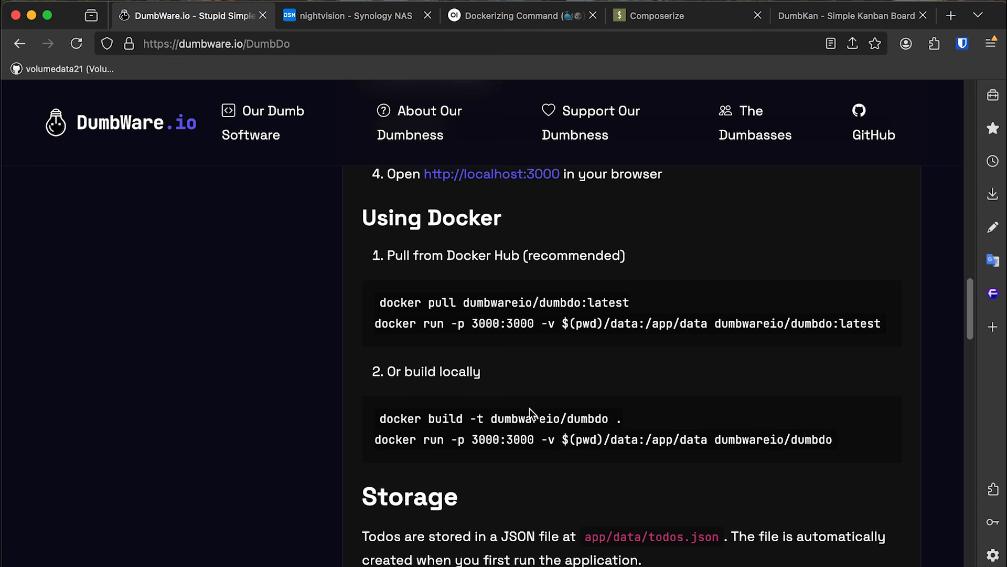
scroll(587, 381, down, 1)
scroll(586, 382, up, 2)
Close the finished dumb-do build log and select the address bar on the DumbKan tab.
click(529, 21)
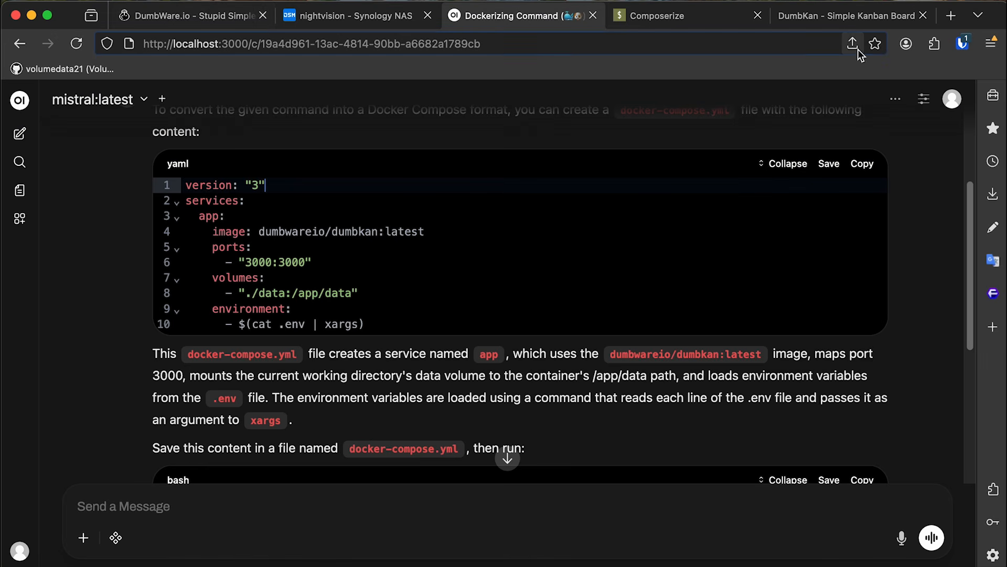
click(383, 15)
click(751, 504)
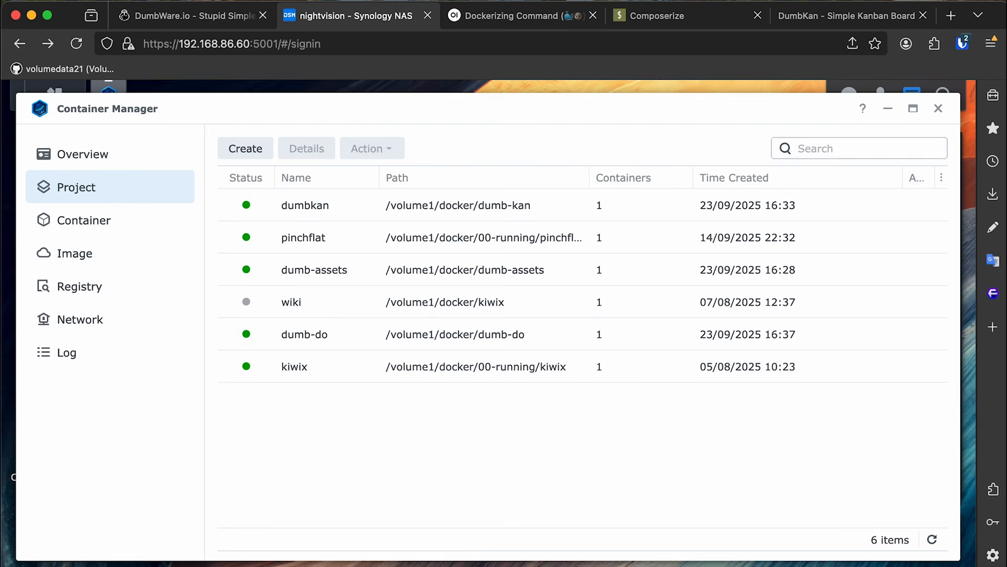
click(840, 16)
click(269, 44)
click(269, 45)
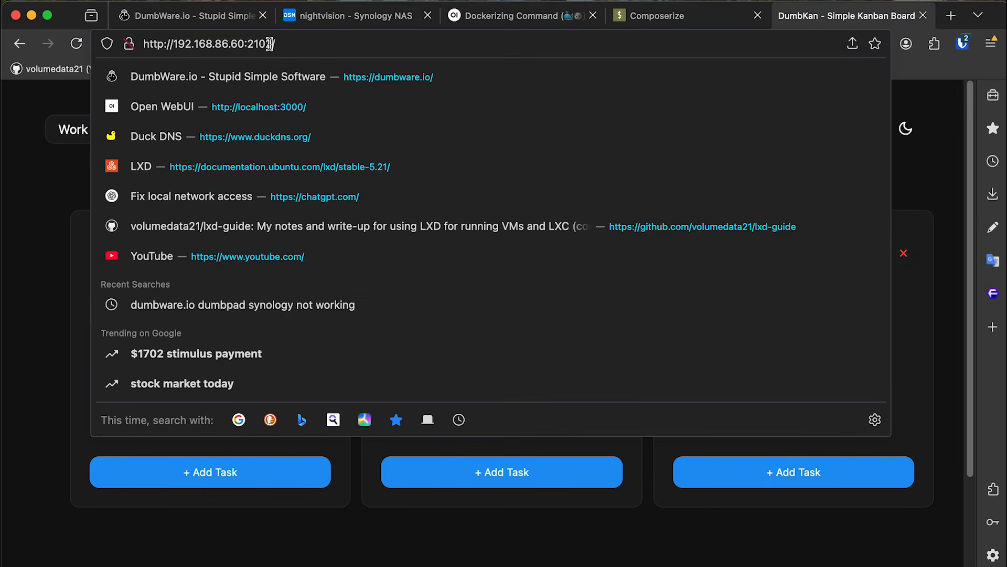
Load DumbDo from the NAS by changing the port from 2102 to 2103.
key(Return)
click(310, 44)
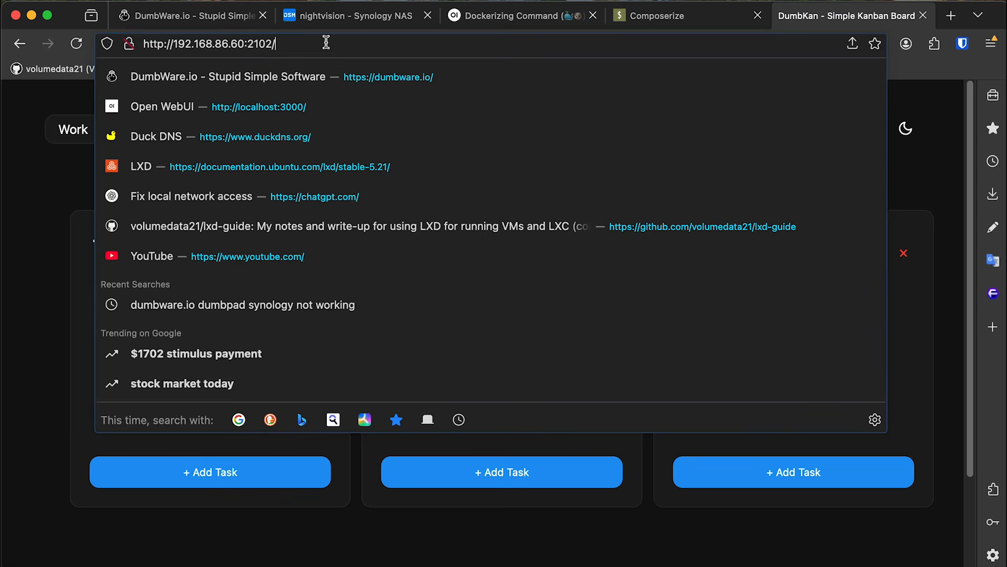
click(292, 44)
key(BackSpace)
key(BackSpace)
text(3/)
key(Return)
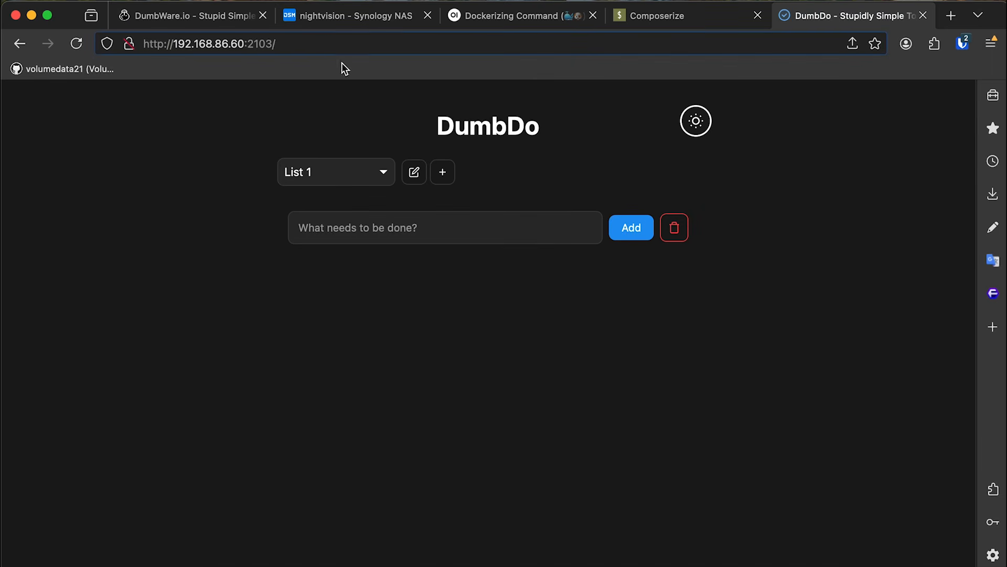
Add the task 'export his video before 2025 ends' to List 1, leaving it uncompleted.
click(553, 219)
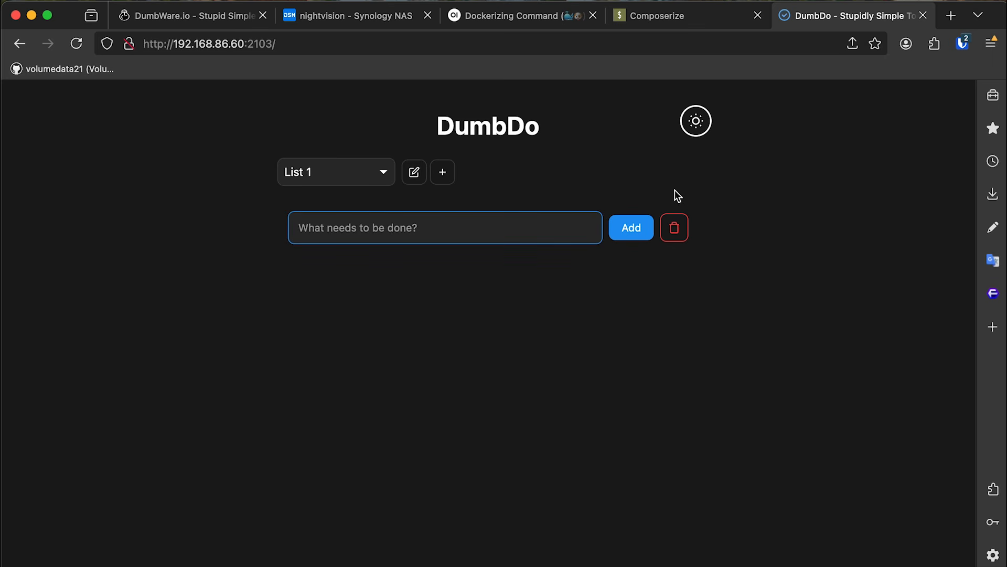
text(expor)
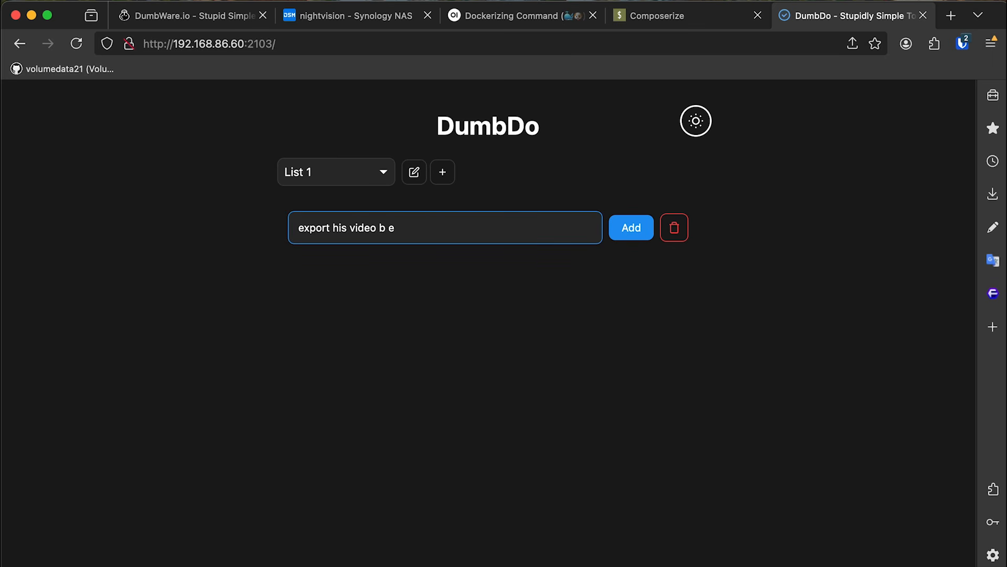
text(t his video before 2025)
click(638, 228)
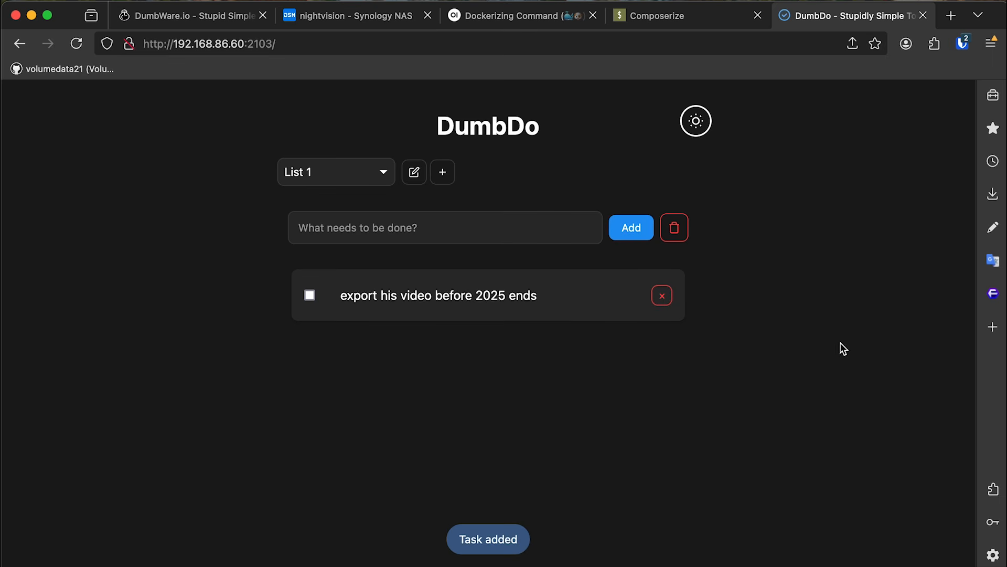
click(326, 299)
click(314, 298)
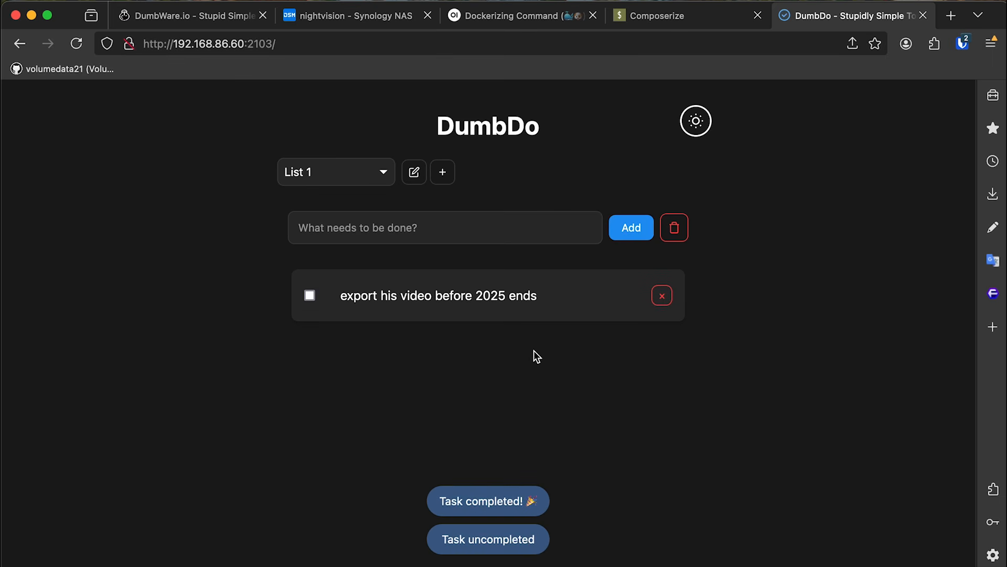
Try DumbDo's light theme, settle back on dark, and return to the DumbWare.io docs.
click(698, 133)
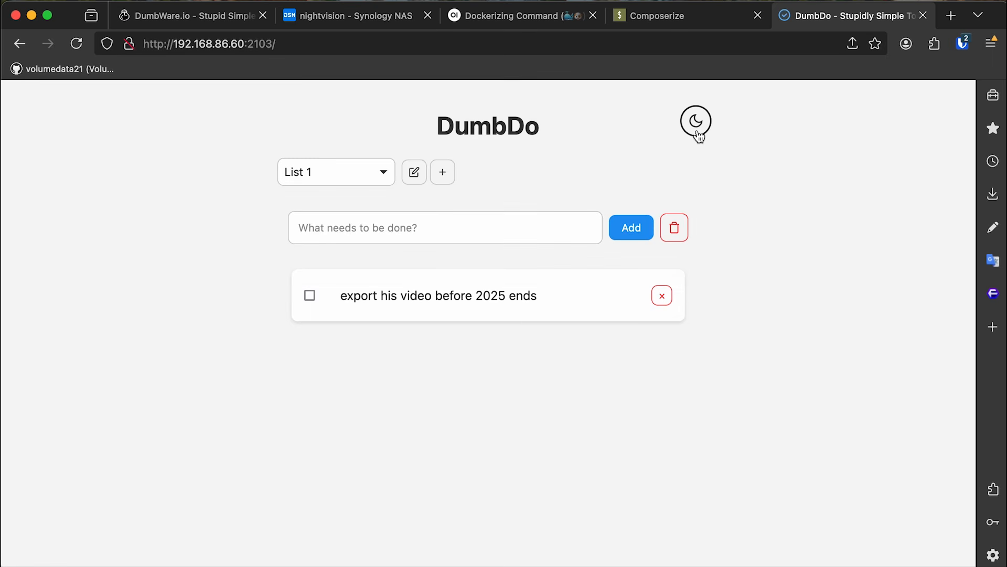
click(699, 132)
click(699, 133)
click(707, 126)
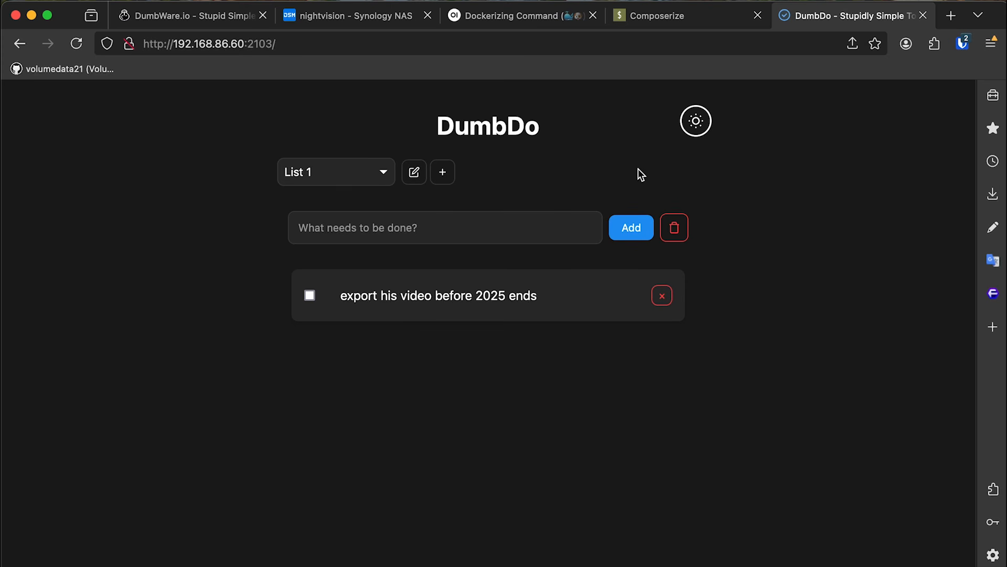
click(207, 20)
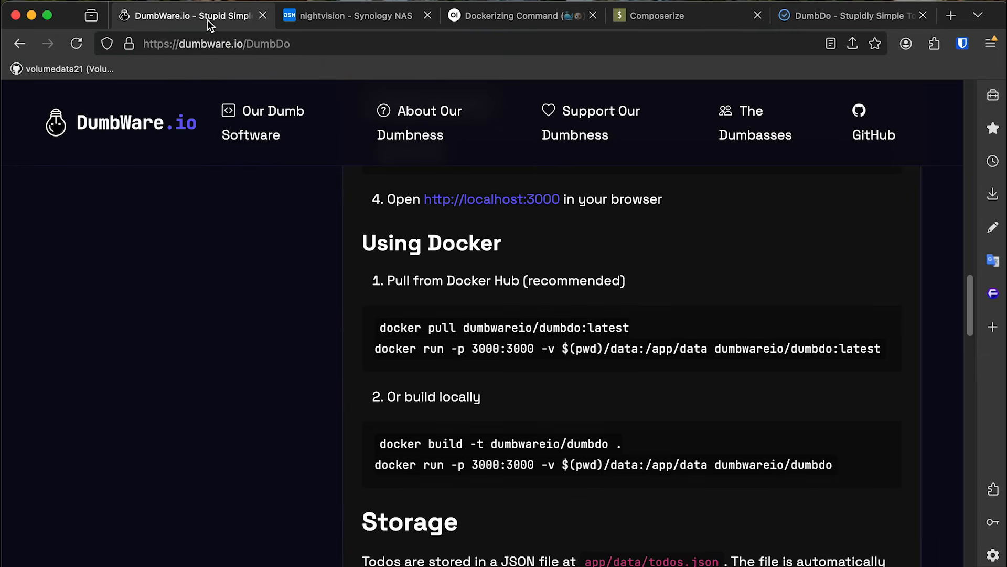
Navigate from the DumbDo docs back to the DumbWare.io home page.
scroll(210, 246, up, 8)
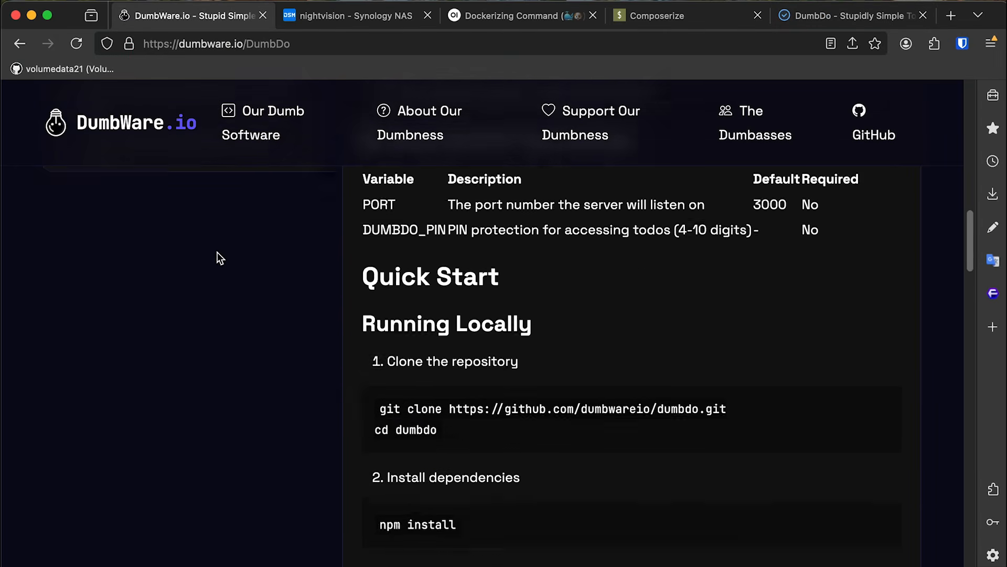
scroll(217, 257, up, 10)
scroll(252, 260, down, 15)
scroll(352, 271, up, 10)
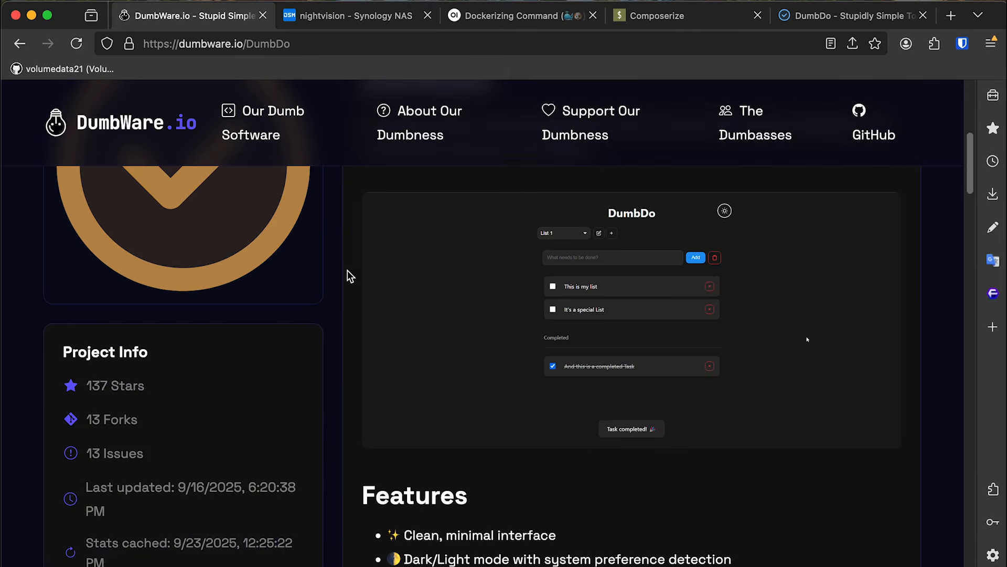
scroll(348, 273, down, 6)
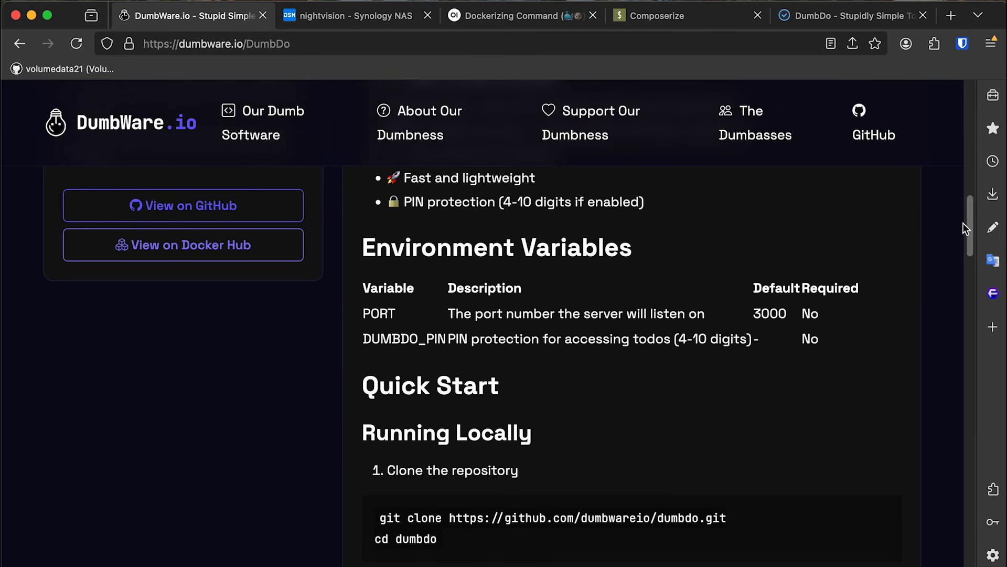
scroll(964, 223, up, 10)
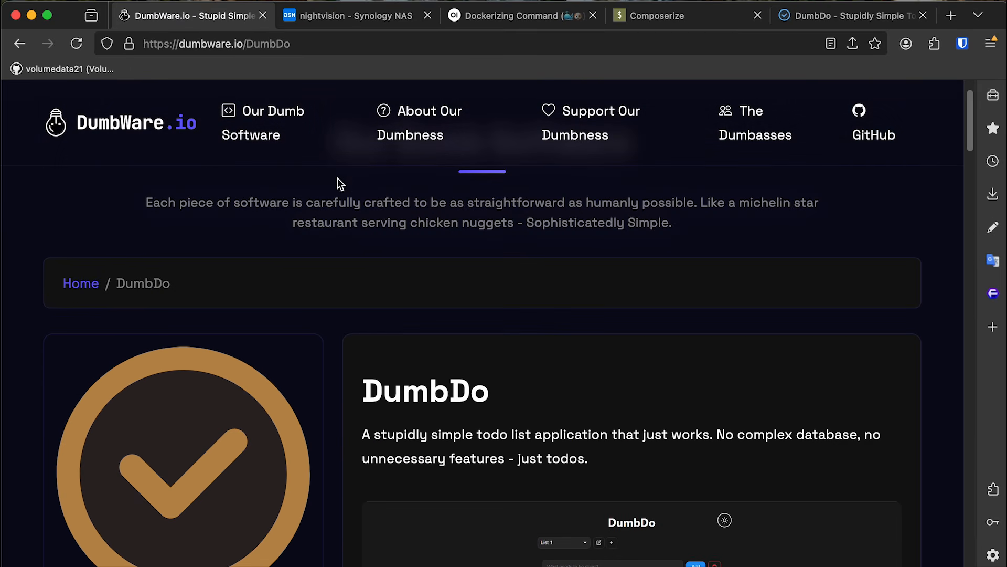
click(294, 132)
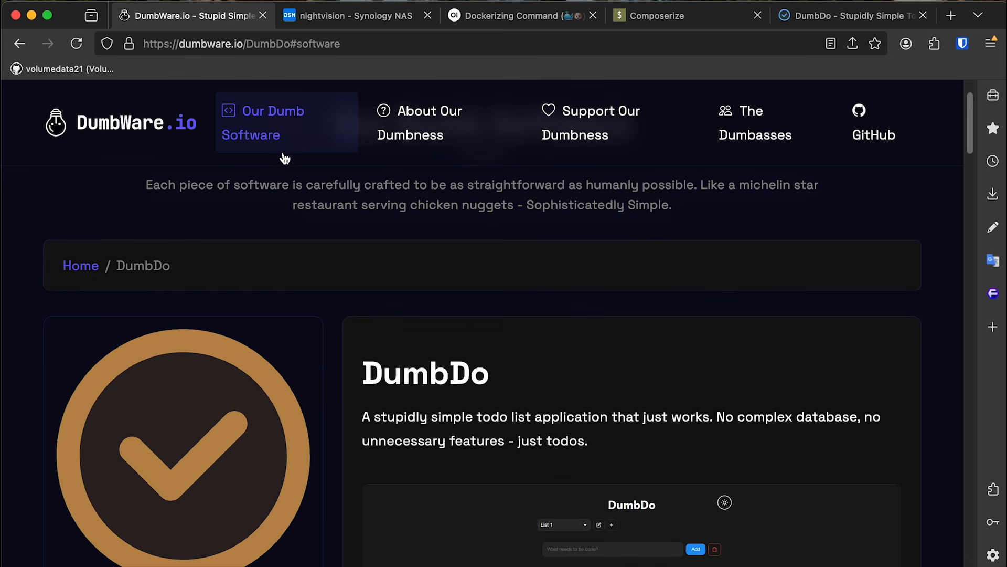
click(180, 124)
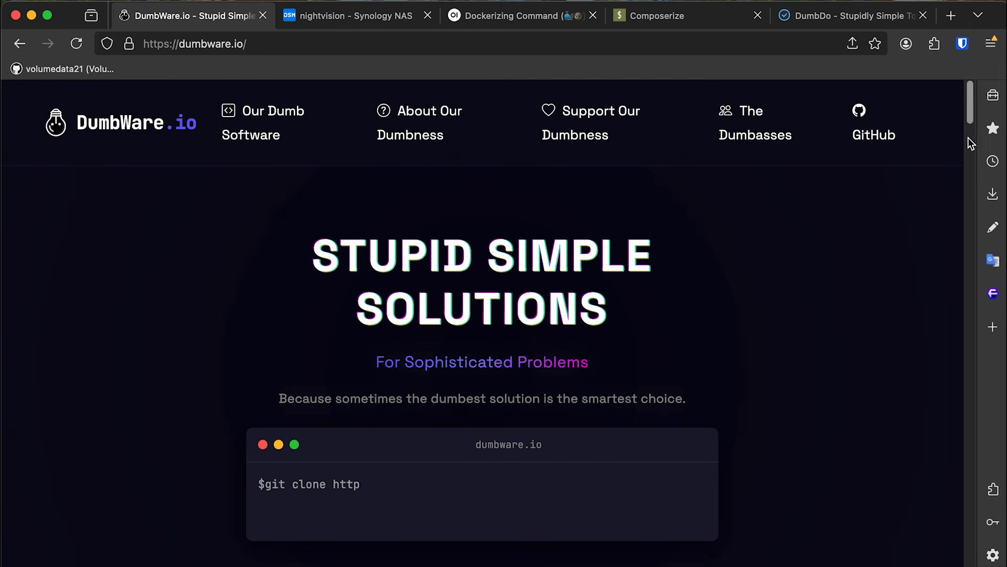
Open the DumbPad documentation, then start a 'davedb ts' search in a new tab.
scroll(971, 143, down, 10)
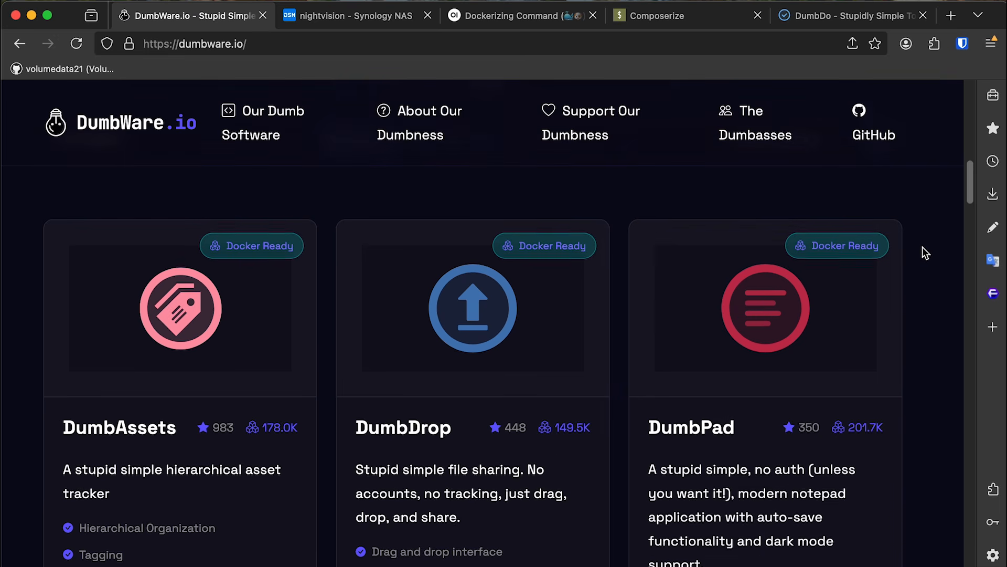
scroll(928, 258, down, 4)
scroll(934, 265, down, 1)
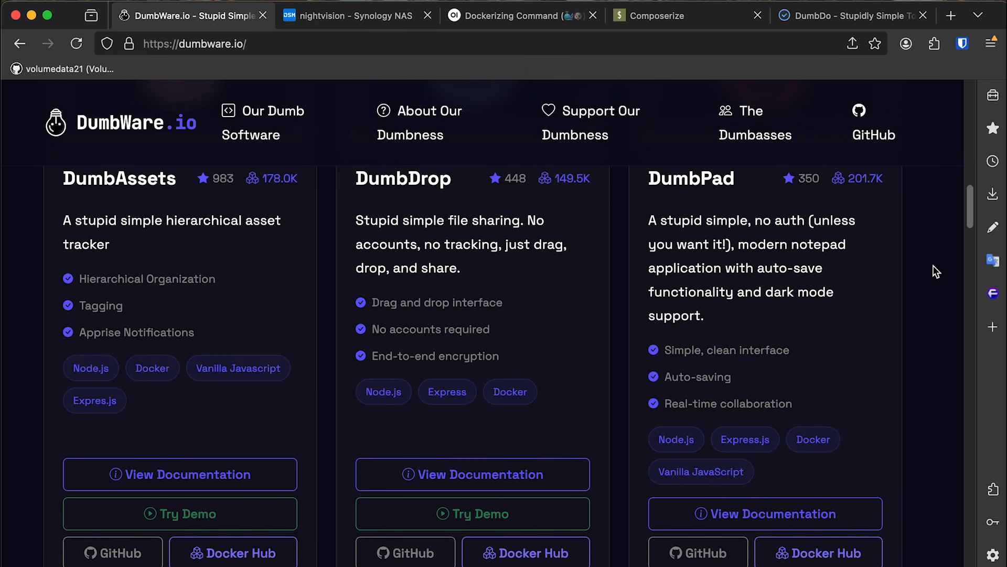
scroll(934, 268, down, 1)
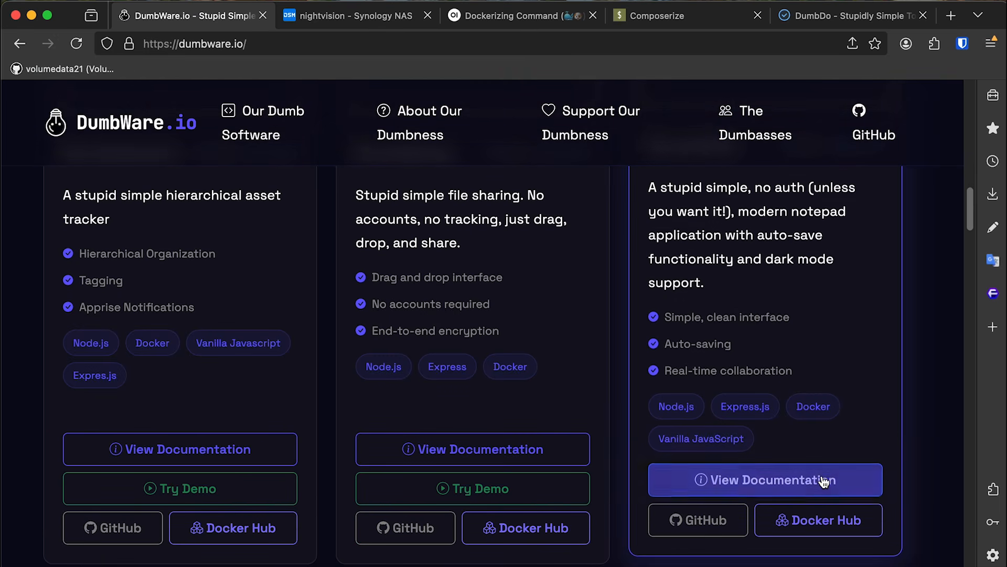
click(824, 479)
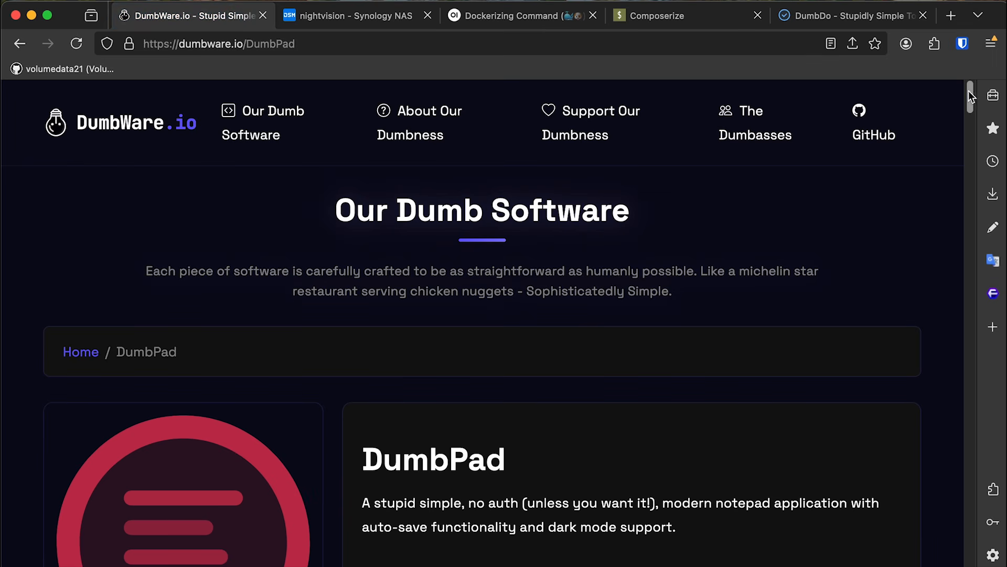
drag(970, 94, 968, 111)
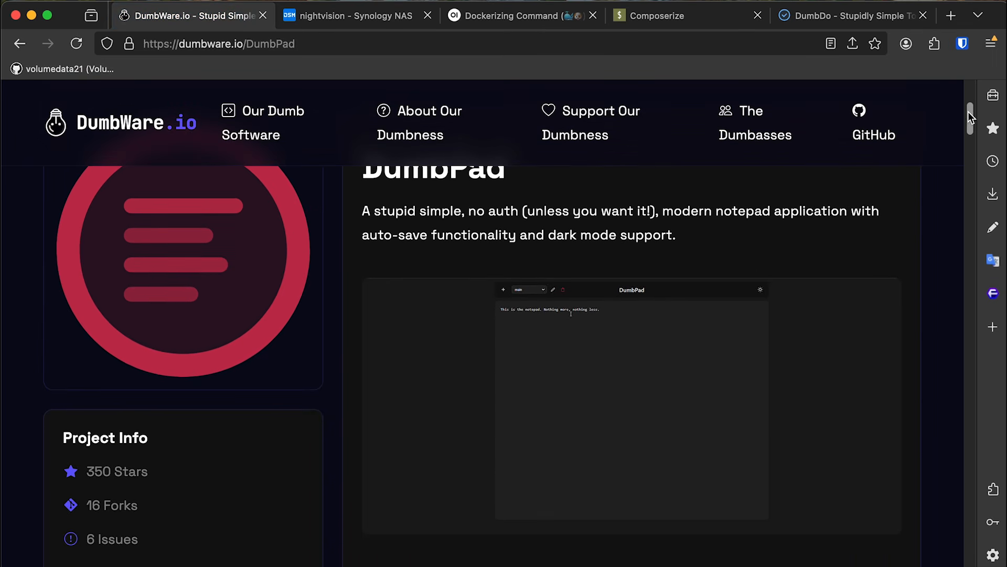
click(951, 15)
text(davedb)
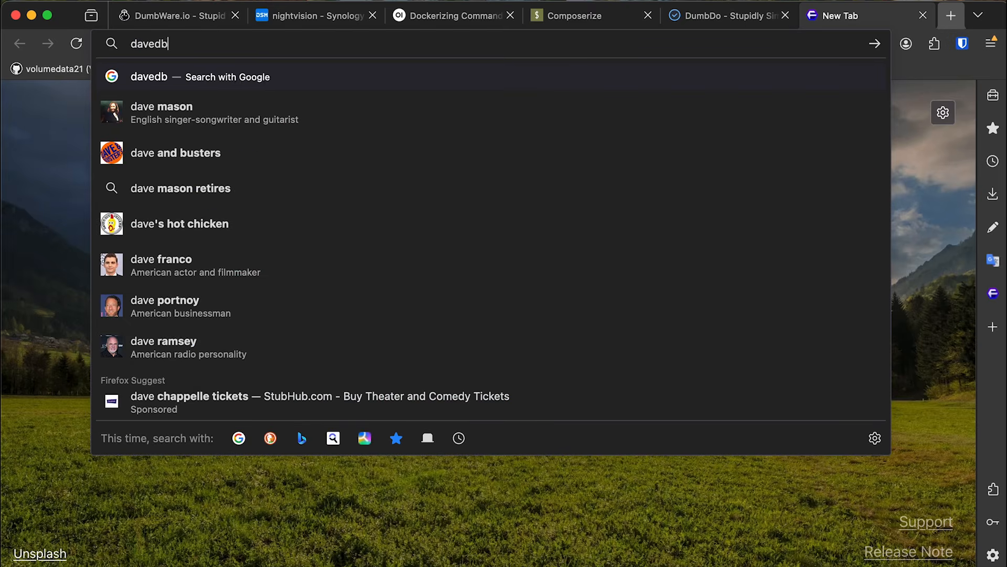
text( ts)
Search YouTube for 'db tech dumbpad', browse the results, then return to the DumbPad docs.
key(Return)
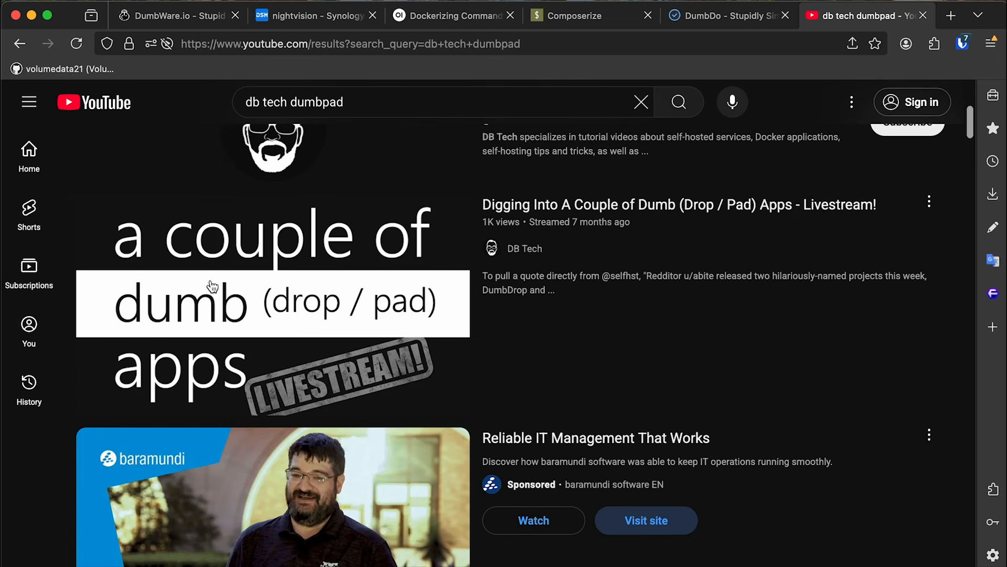
mouse_move(209, 288)
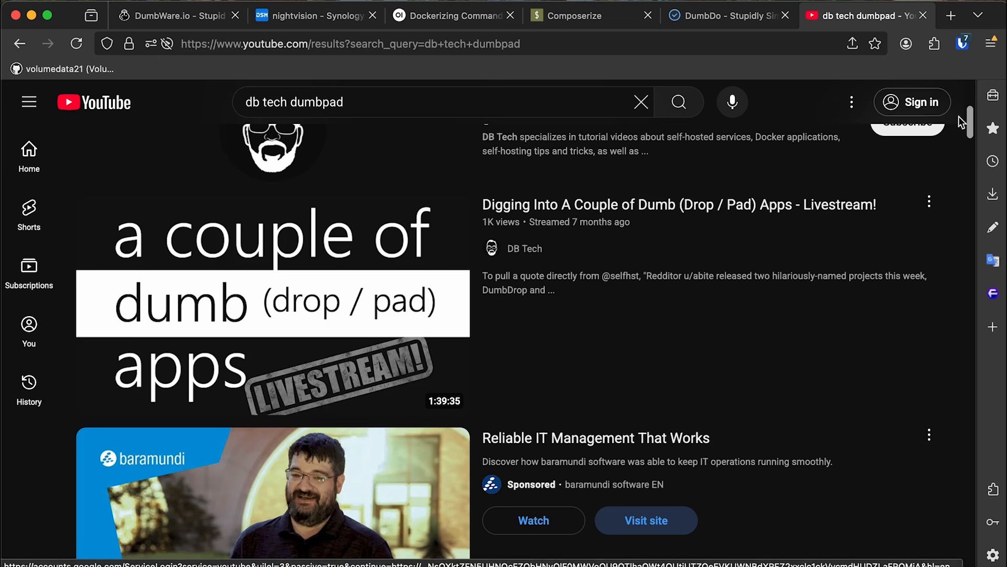
mouse_move(970, 122)
mouse_down()
mouse_move(970, 195)
mouse_move(970, 126)
mouse_up()
click(197, 23)
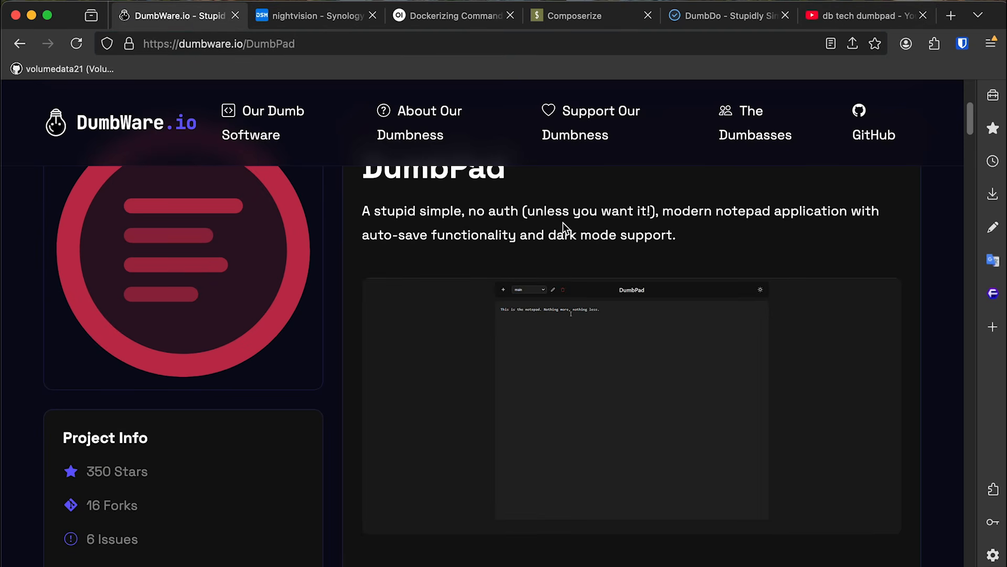
scroll(544, 216, up, 1)
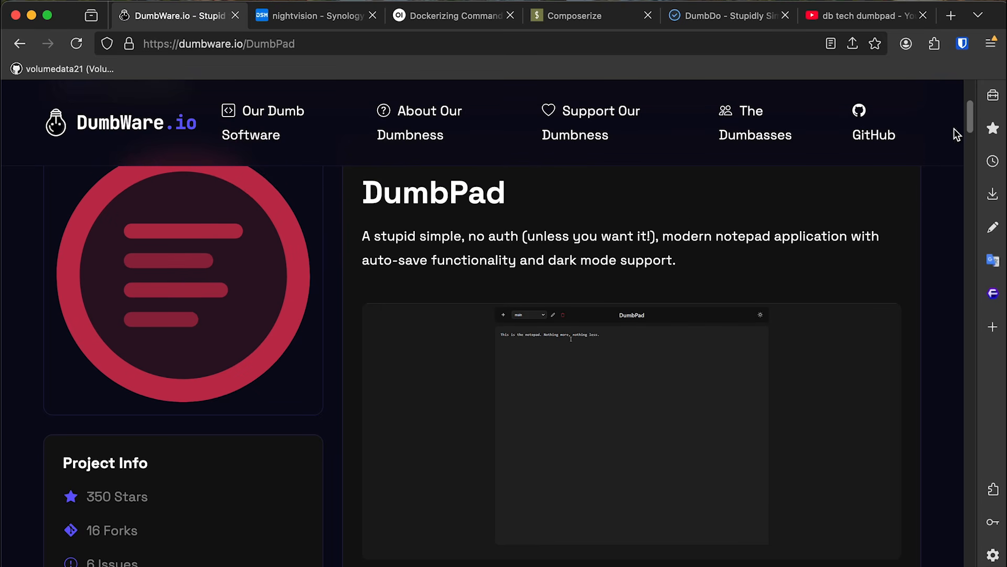
Select and copy the DumbPad docker-compose YAML from services: through the BASE_URL line.
drag(969, 131, 968, 236)
drag(346, 193, 656, 528)
key(super+c)
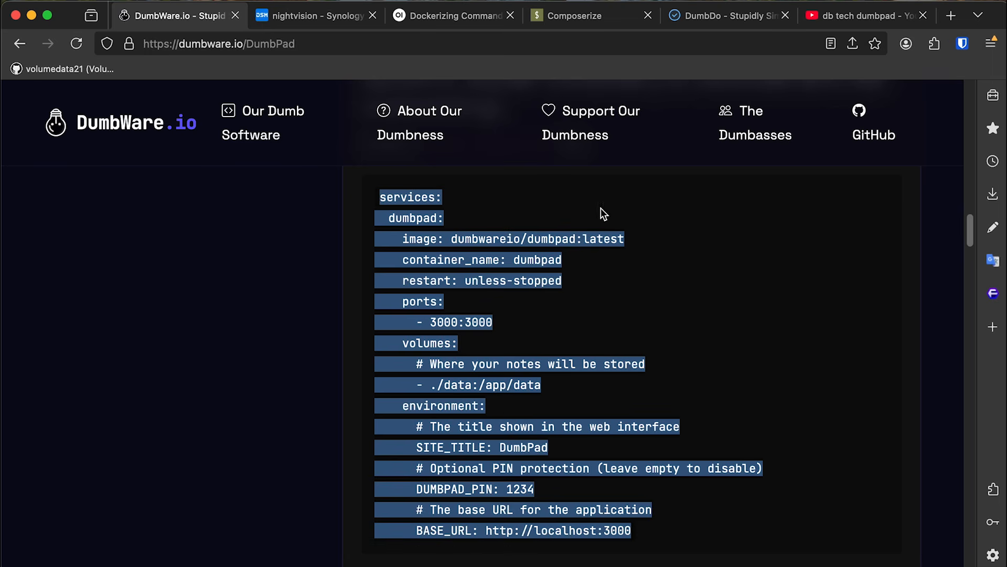
click(335, 22)
Create project dumb-pad in a new docker/dumb-pad folder, choosing Create docker-compose.yml as source.
click(248, 137)
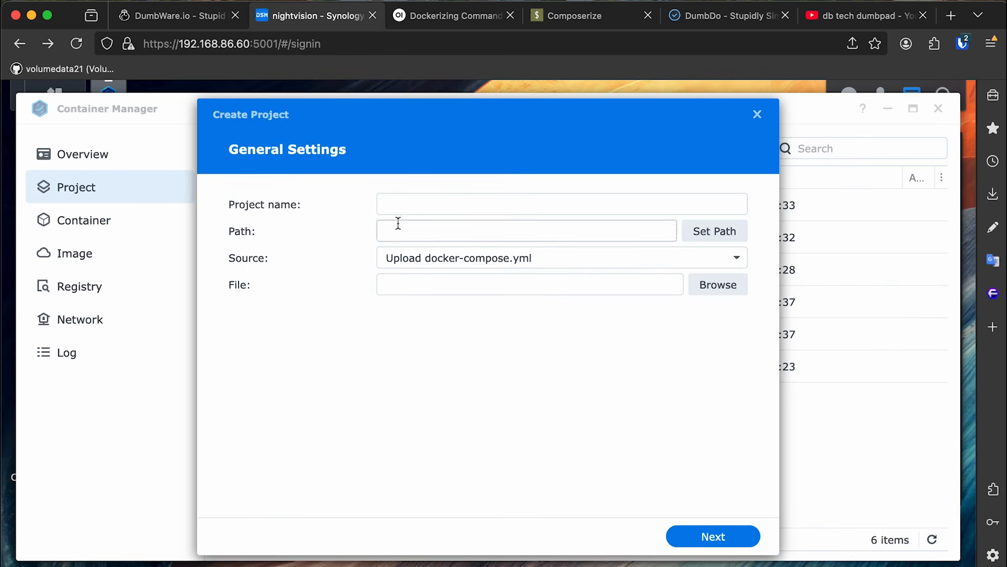
click(416, 202)
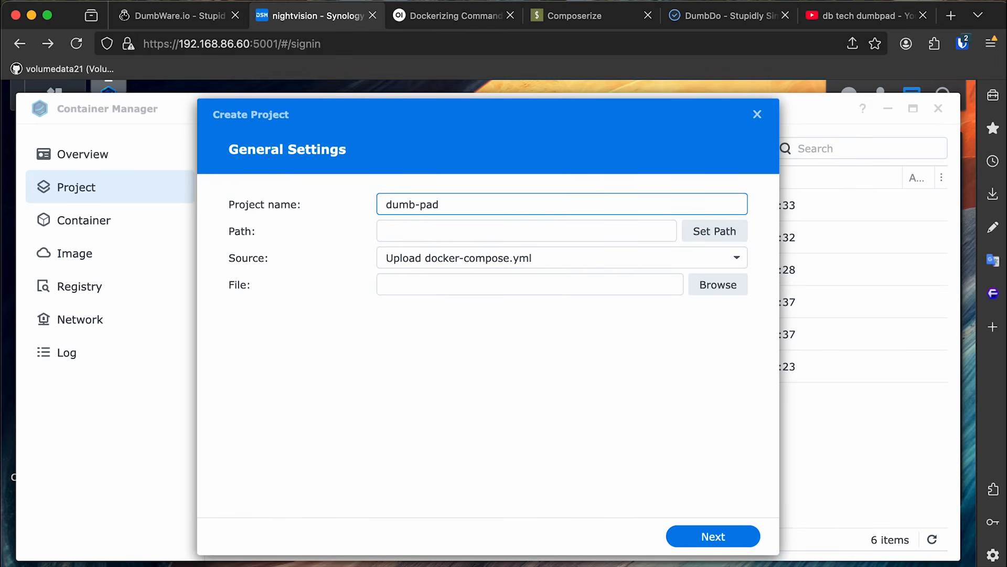
click(726, 231)
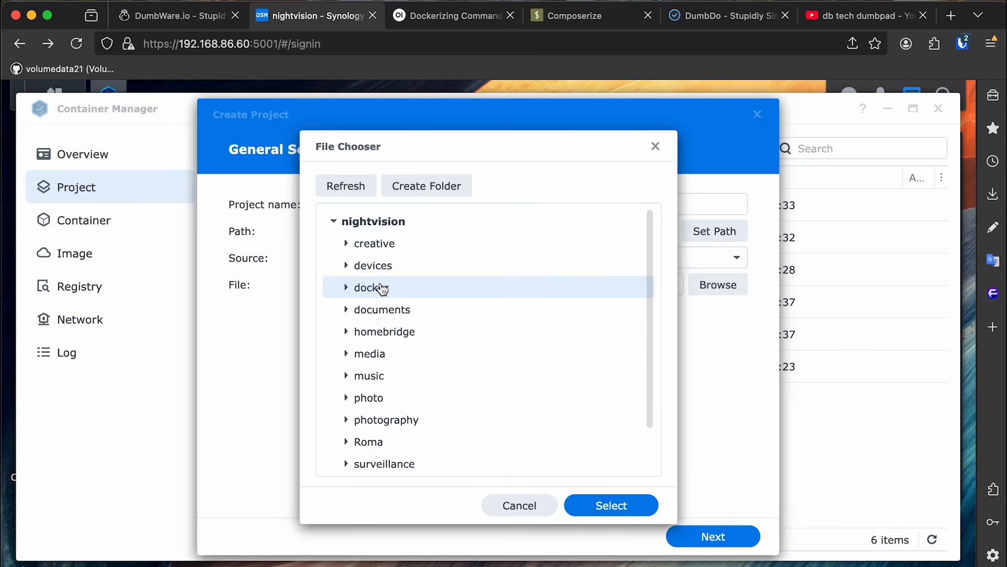
click(346, 287)
click(438, 187)
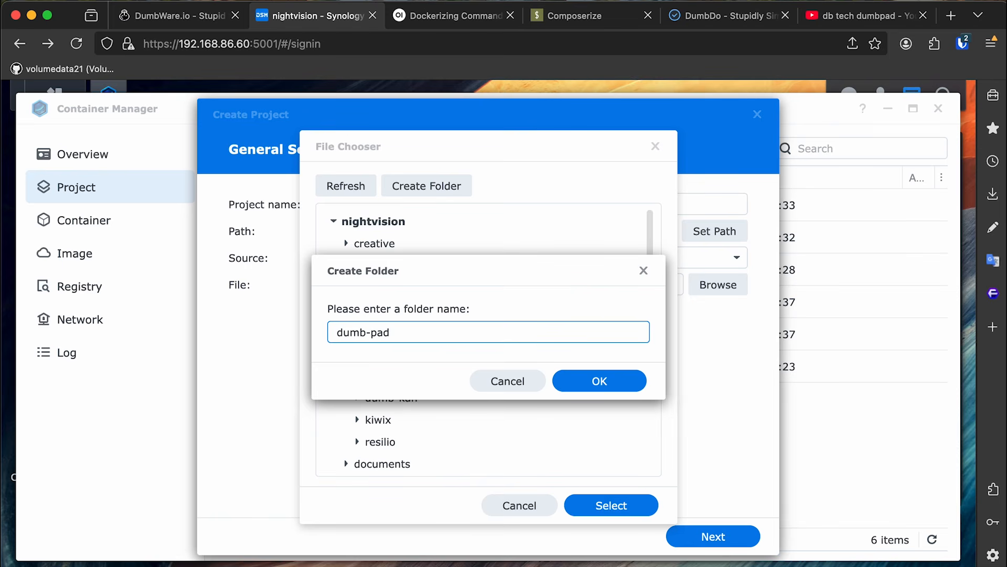
key(Return)
click(611, 505)
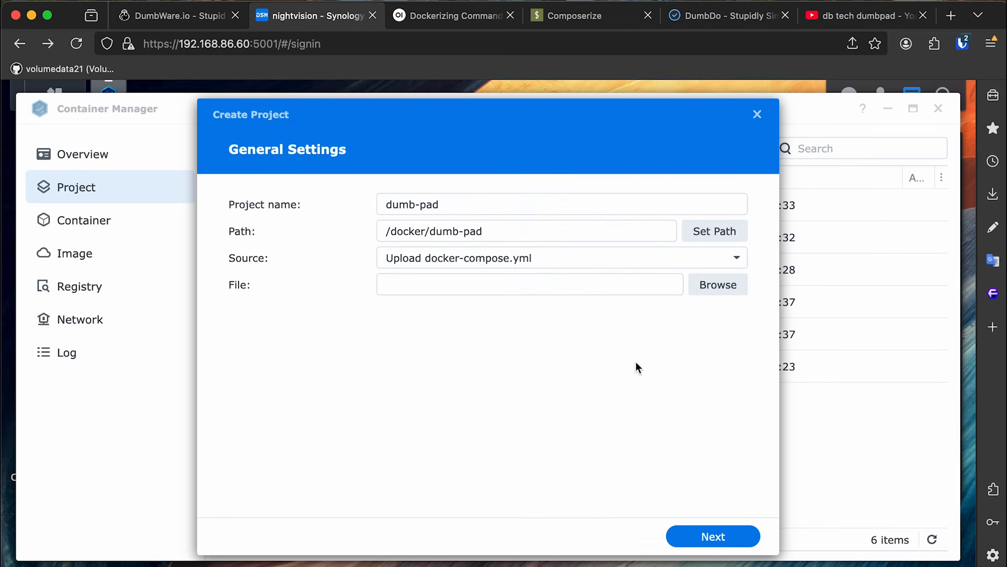
click(594, 267)
click(575, 304)
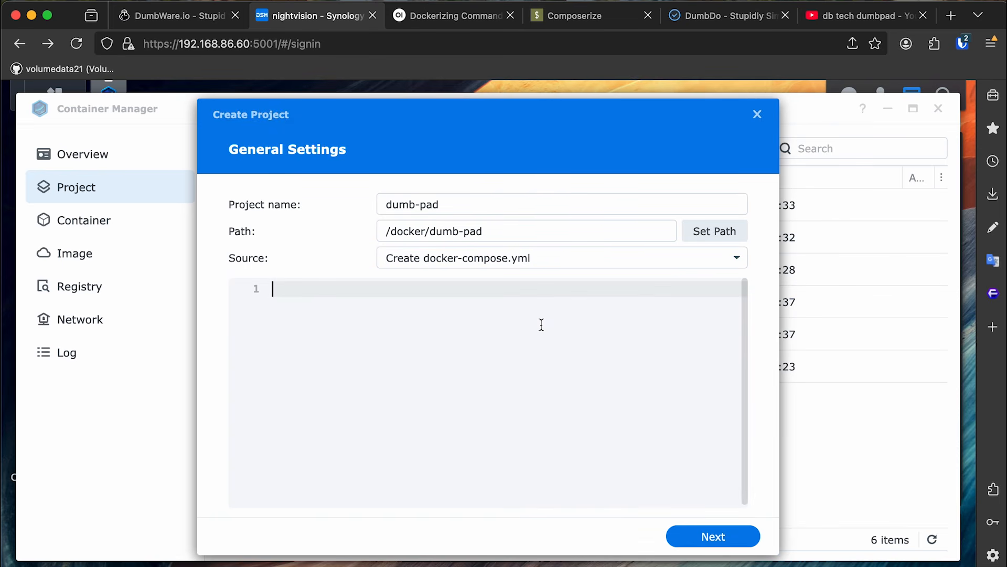
Paste the DumbPad compose file and change the port mapping to 2104:3000.
key(super+v)
scroll(747, 310, up, 3)
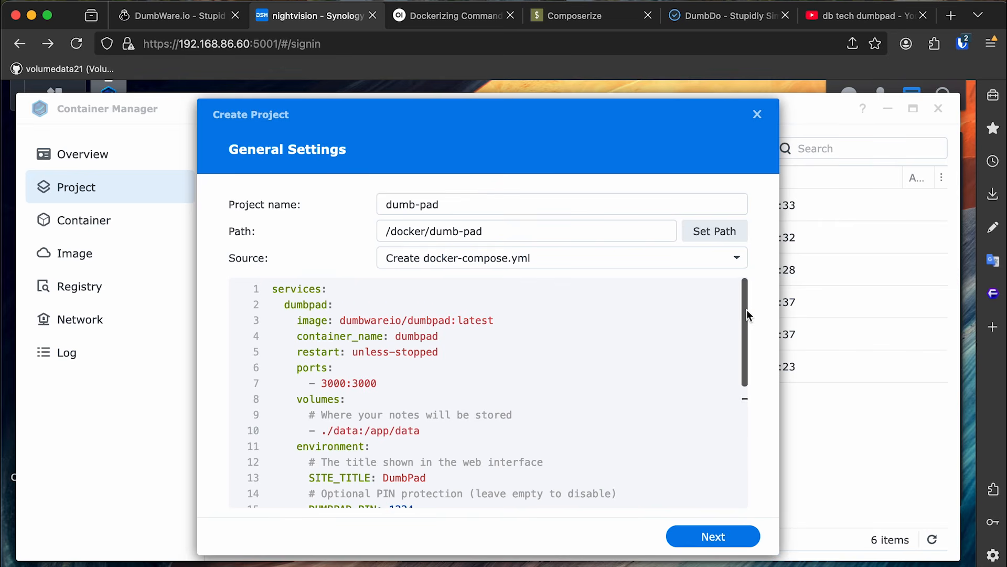
double_click(335, 384)
text(2104)
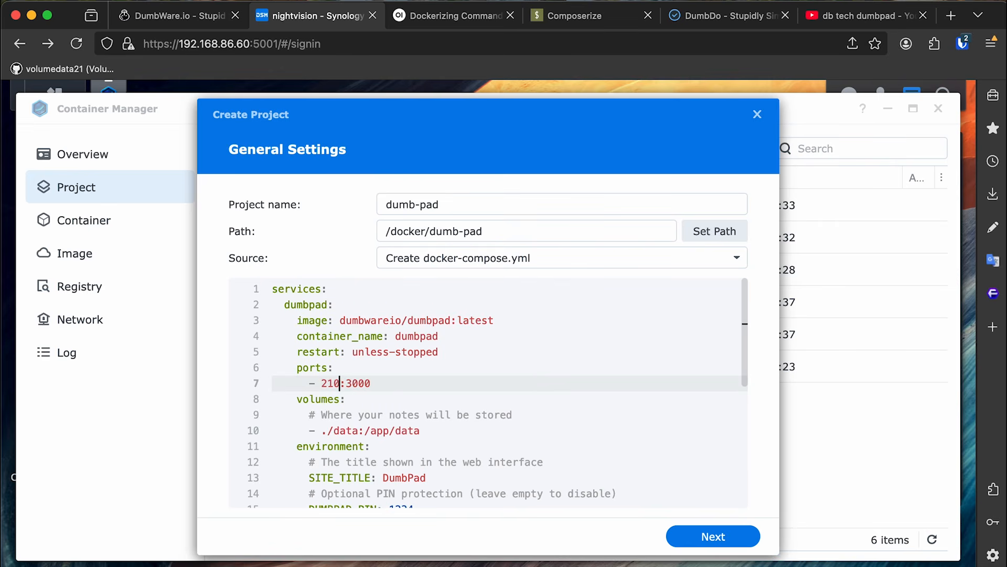
key(Down)
key(Down)
key(Down)
key(Down)
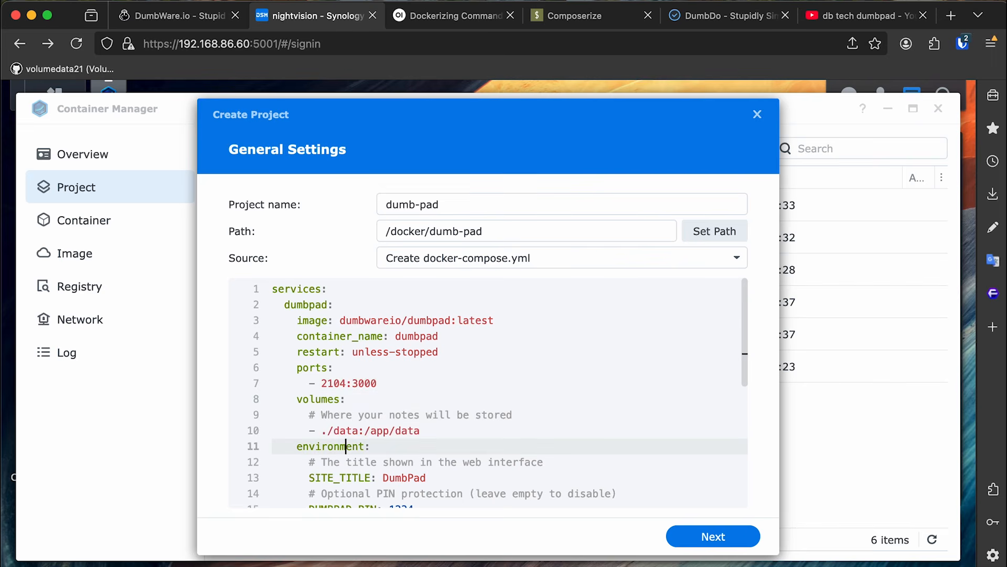
scroll(720, 362, down, 5)
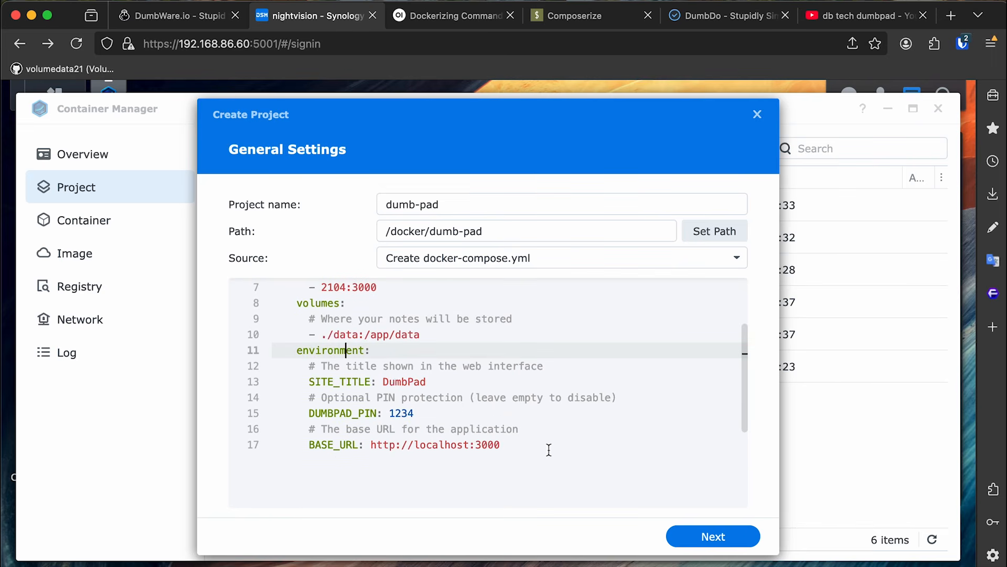
scroll(549, 450, up, 2)
scroll(393, 461, down, 3)
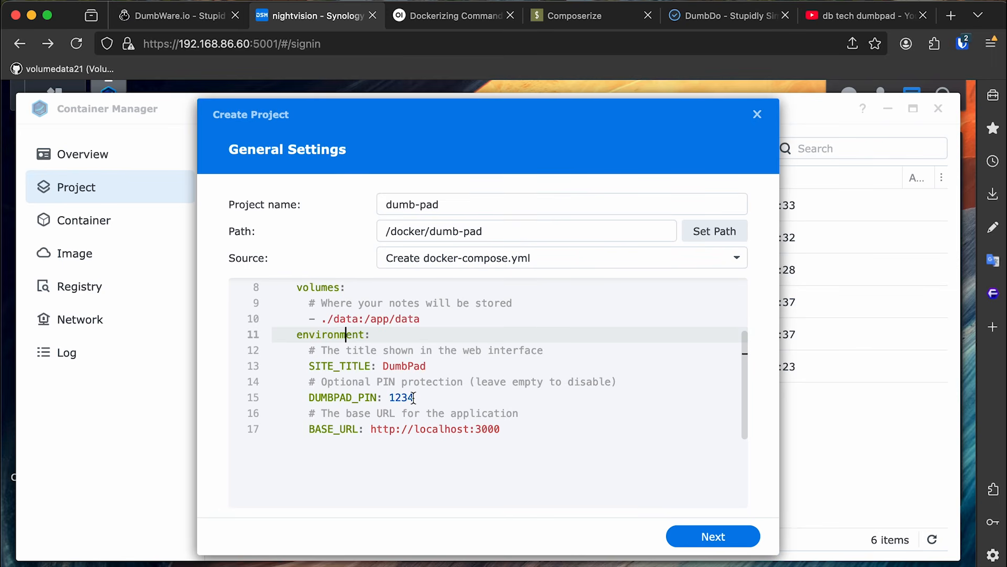
Comment out DUMBPAD_PIN and set SITE_TITLE to 'VD21 Dumbpad'.
drag(414, 397, 273, 399)
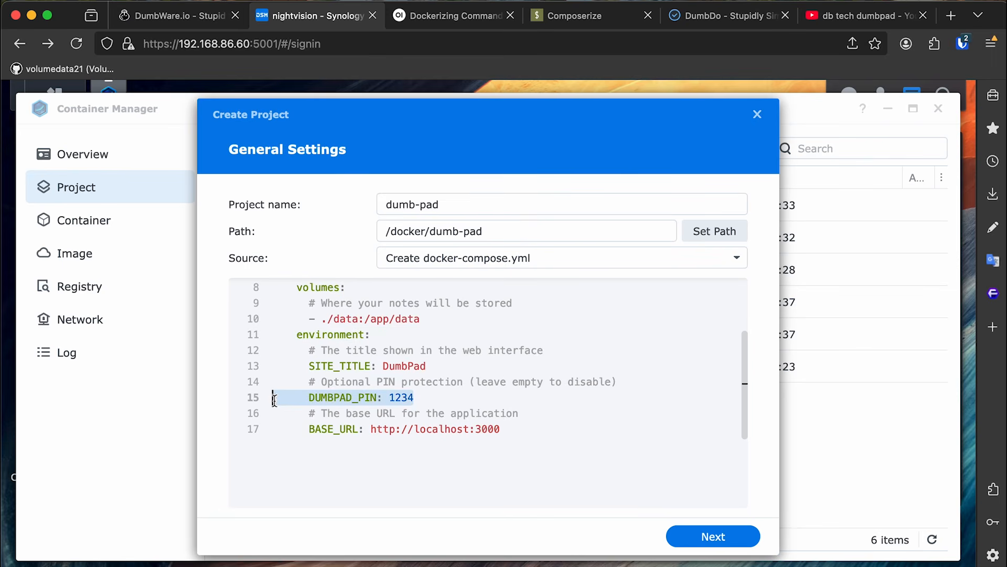
click(286, 388)
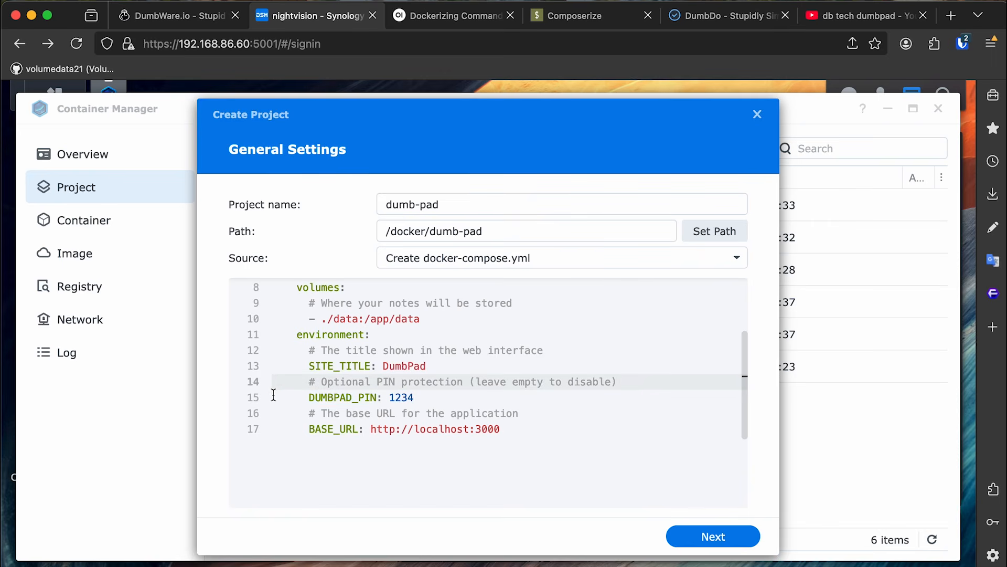
click(273, 398)
text(#)
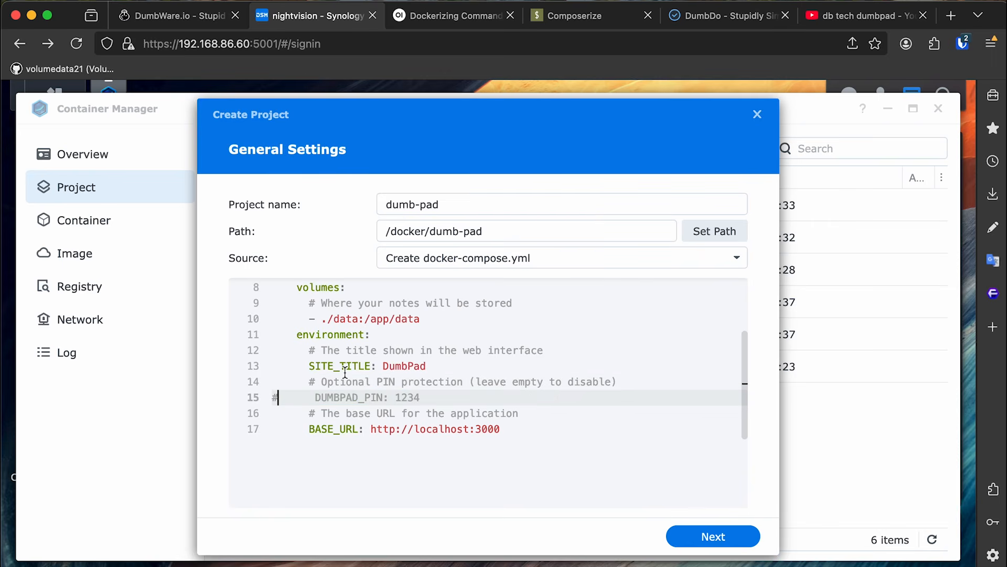
scroll(556, 413, up, 1)
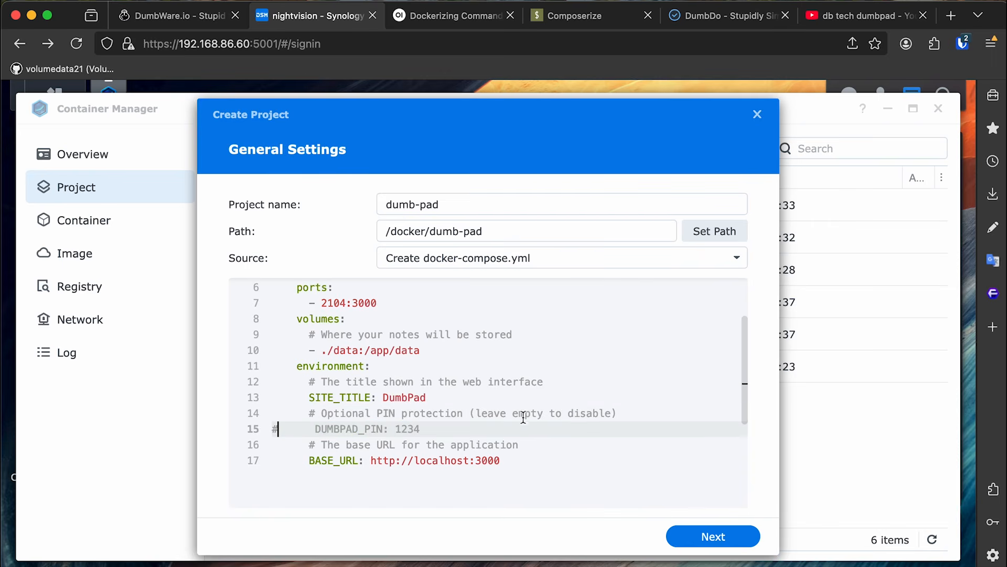
double_click(404, 397)
text(VD)
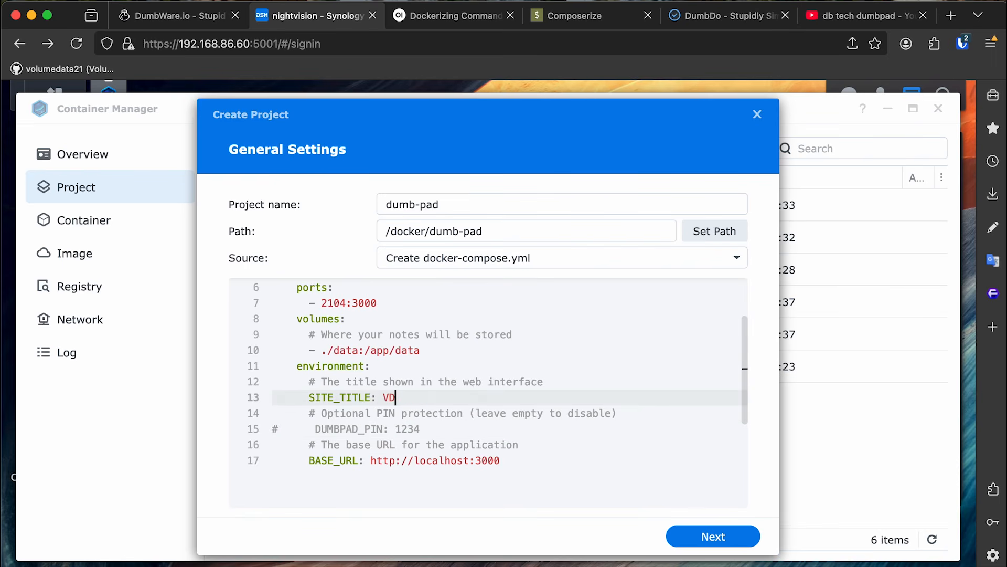
text(21 Dumbpad)
Comment out BASE_URL, review the file, and advance the wizard to the Summary.
scroll(644, 407, up, 2)
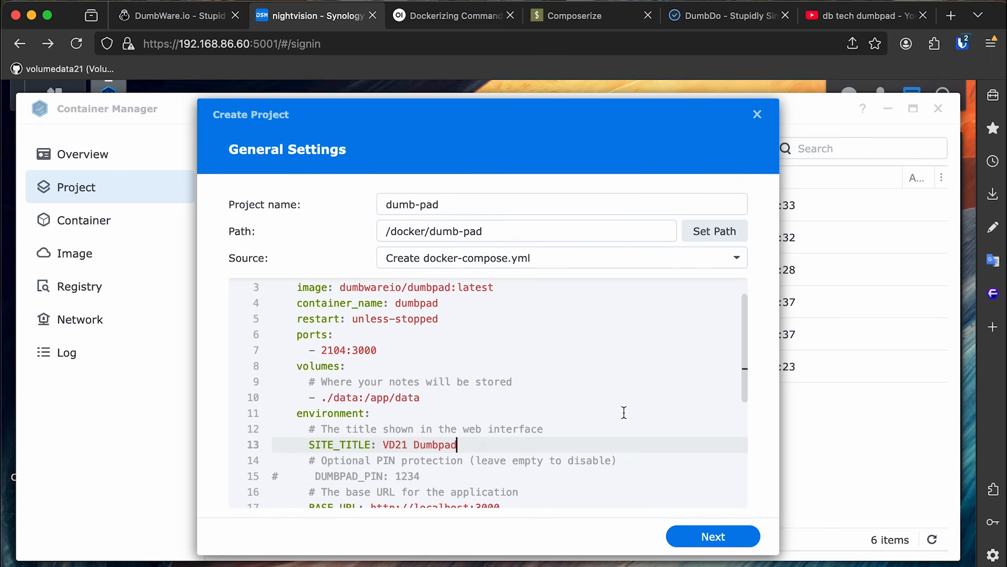
scroll(351, 348, down, 2)
scroll(409, 369, up, 3)
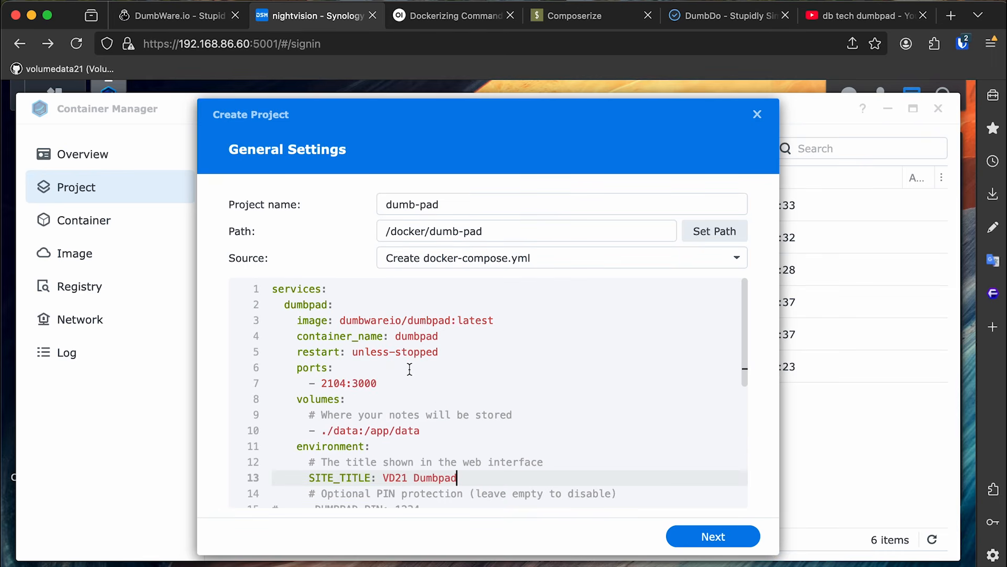
scroll(339, 383, down, 2)
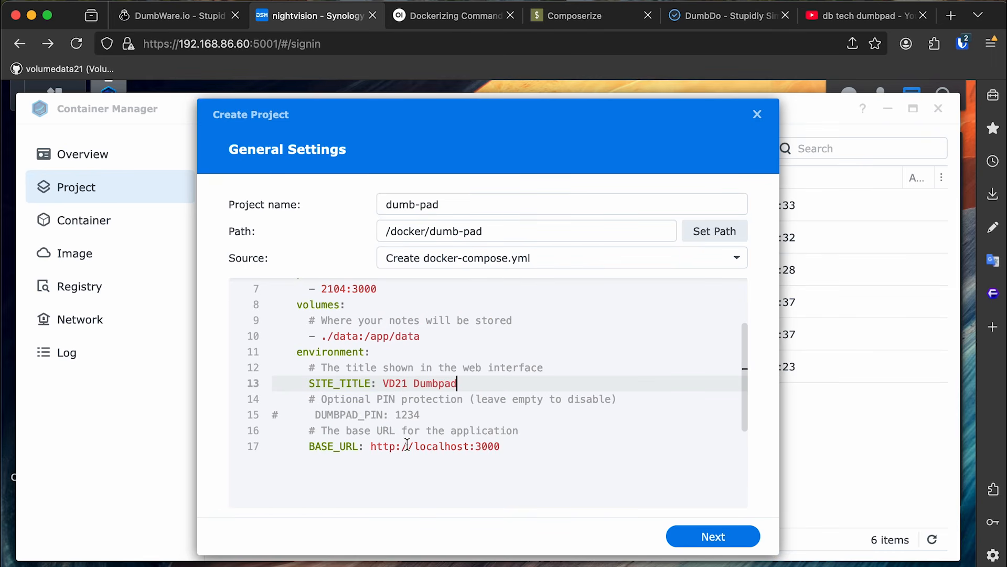
click(287, 450)
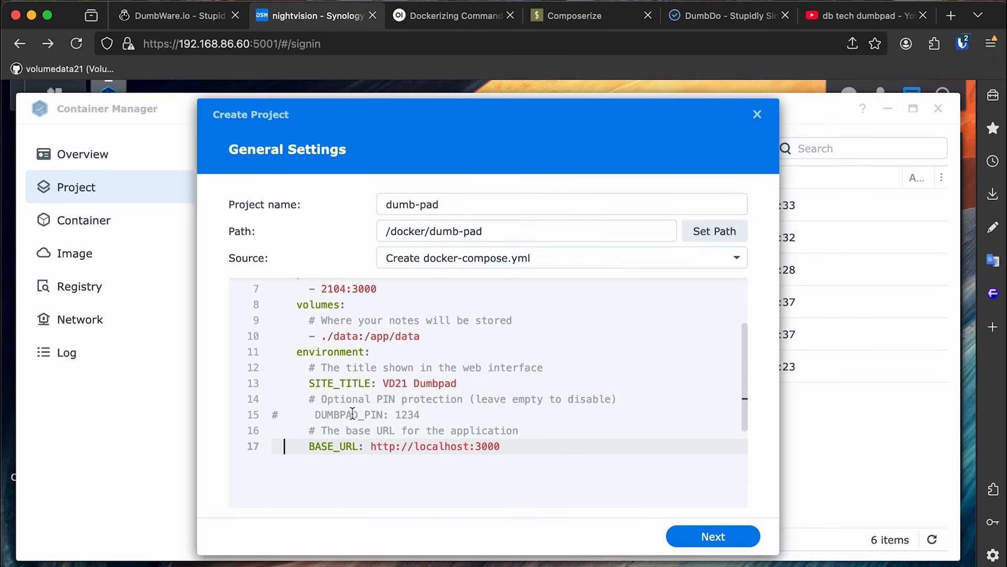
text(#)
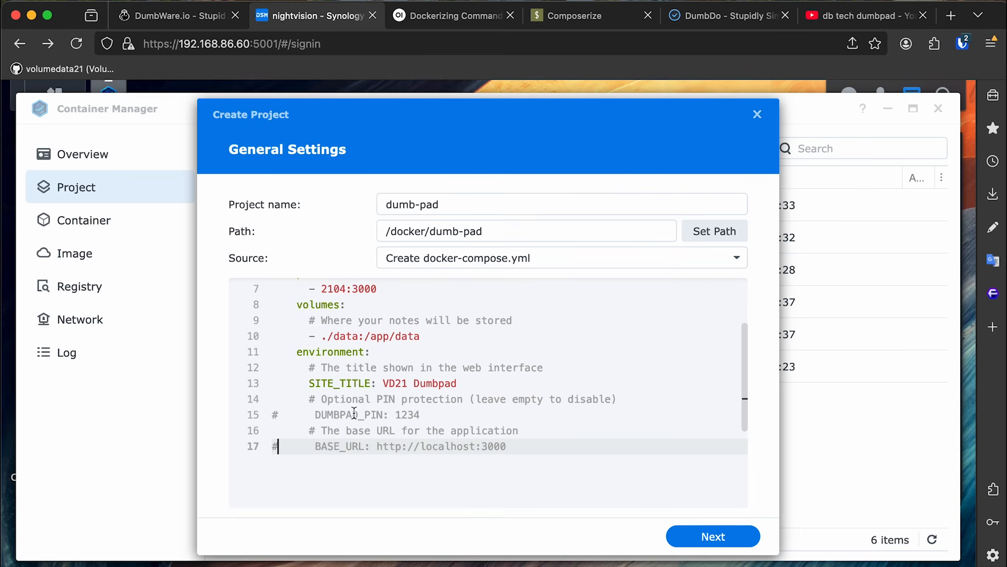
drag(741, 364, 745, 300)
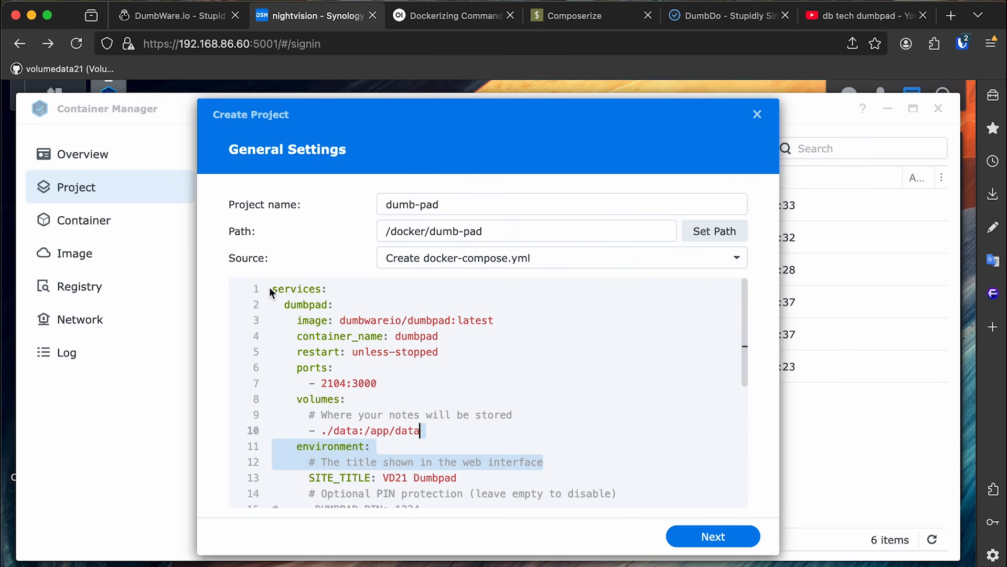
drag(273, 288, 472, 473)
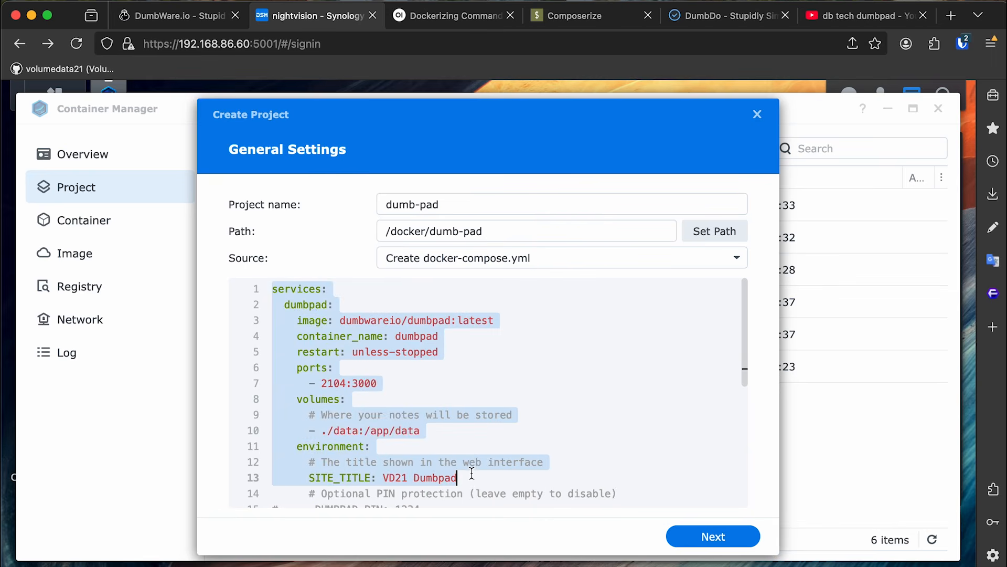
click(707, 535)
click(707, 535)
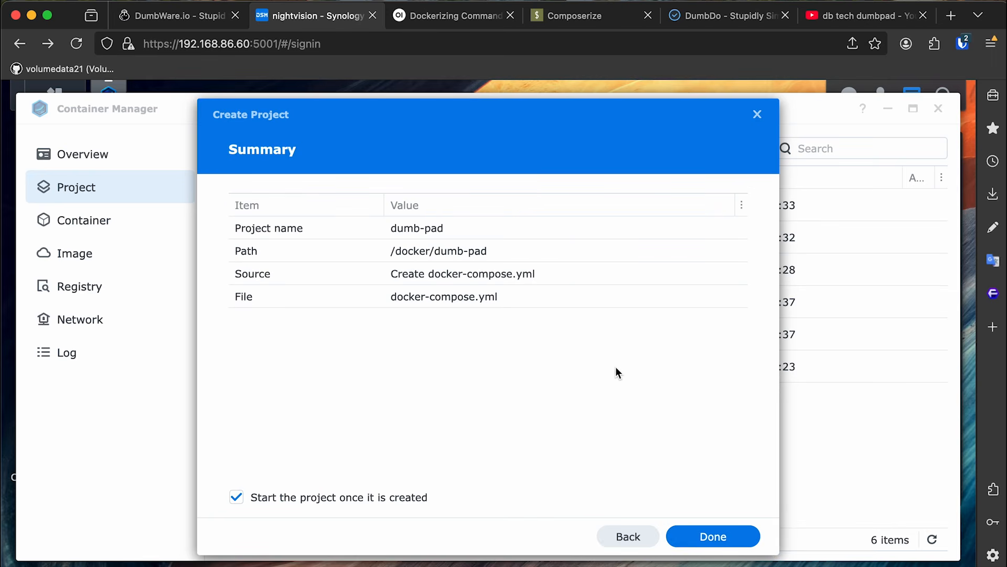
Launch File Station from the main menu, make docker/dumb-pad/data, and close the window.
click(54, 92)
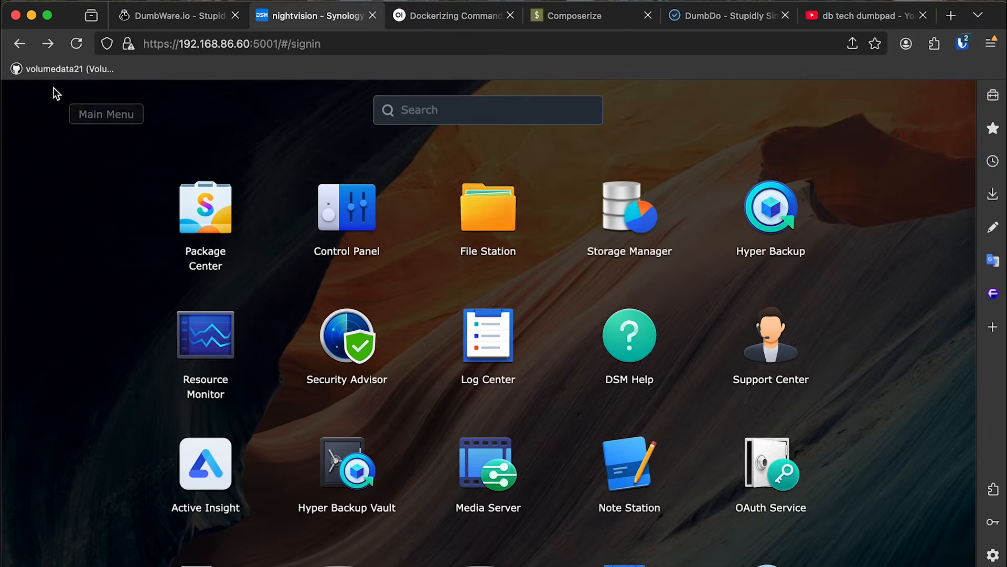
click(471, 210)
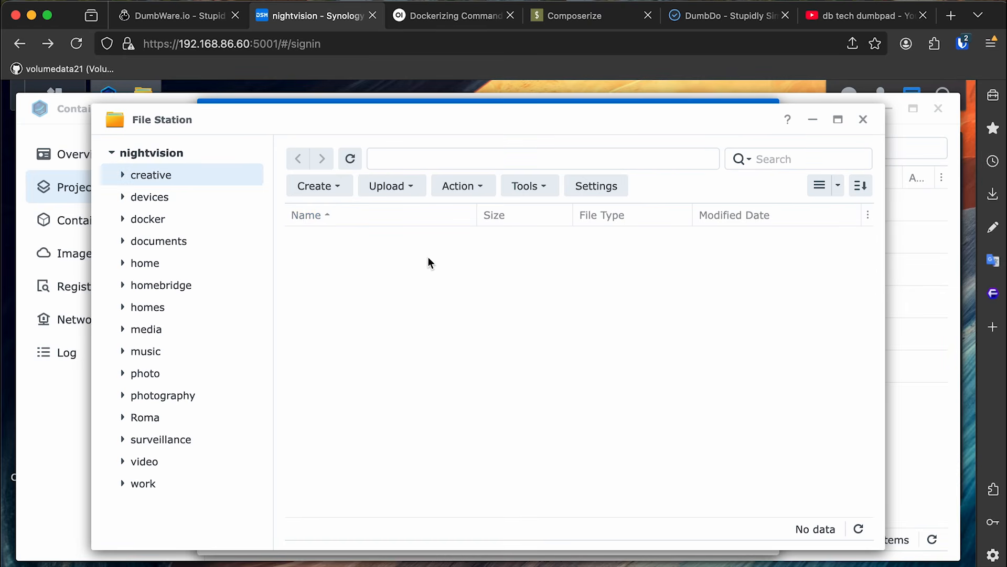
click(204, 223)
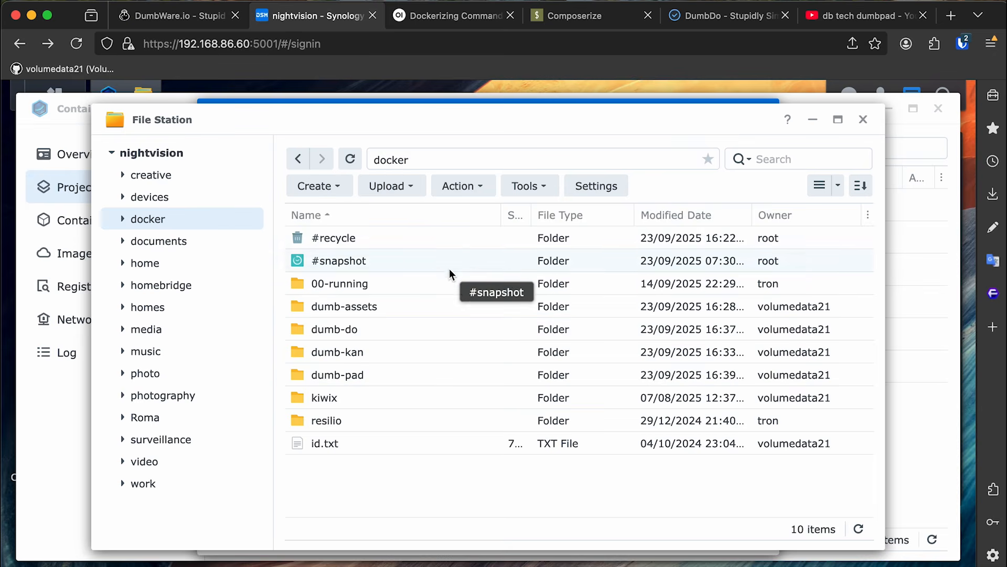
double_click(376, 370)
right_click(394, 178)
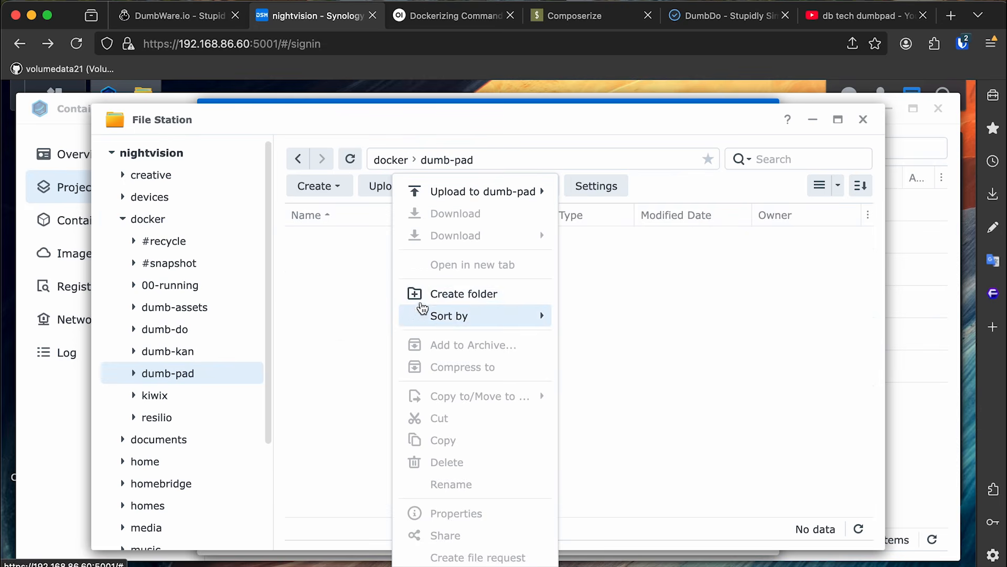
click(433, 292)
text(data)
key(Return)
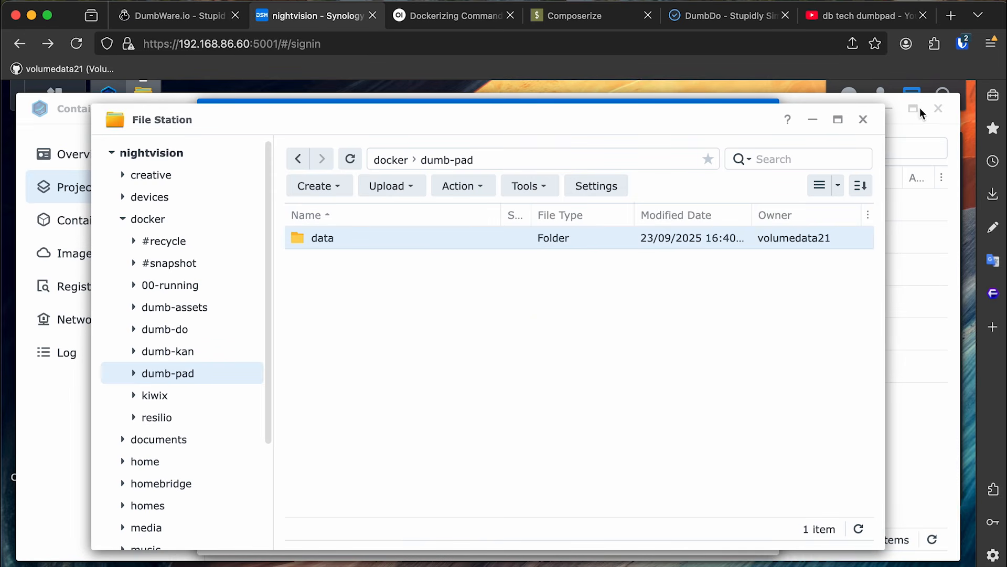
click(864, 119)
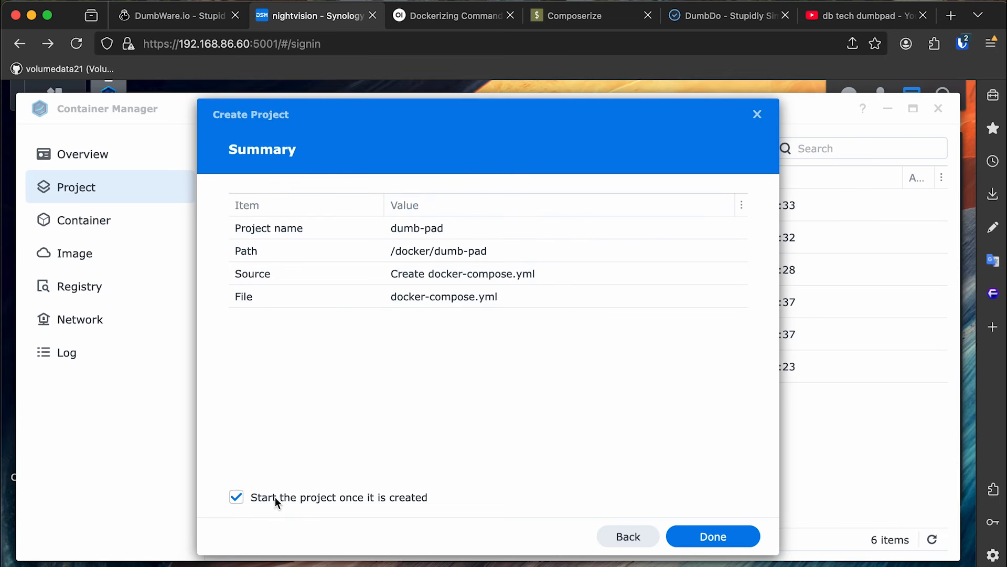
Create the dumb-pad project and close the build output once it finishes.
click(735, 542)
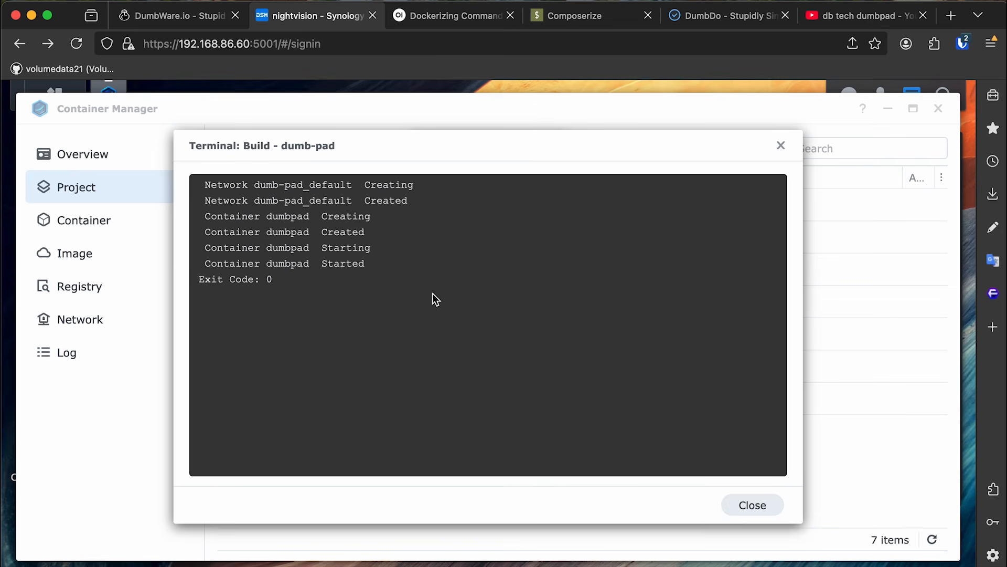
click(753, 505)
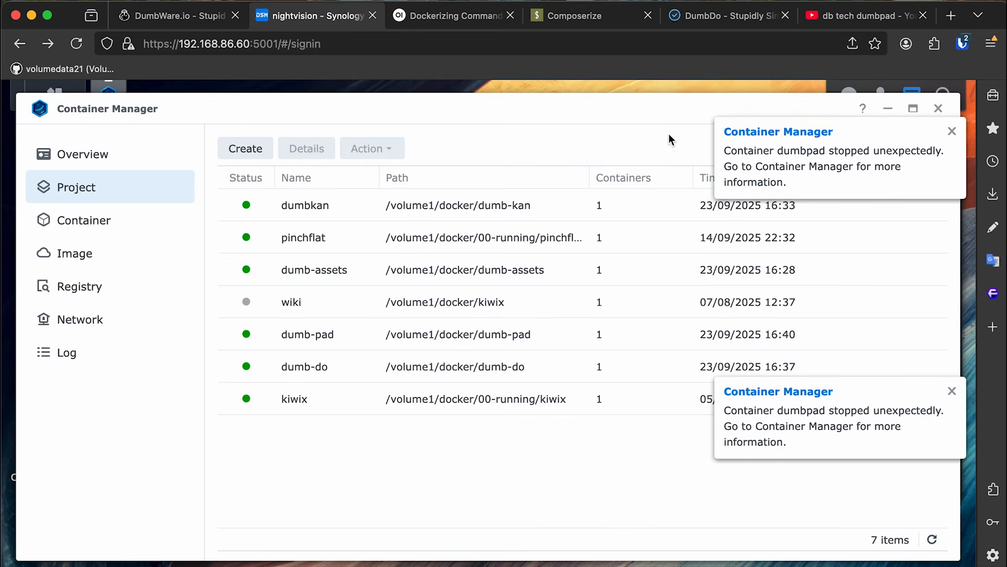
Open the dumbpad container's log and find the EACCES error on /app/data/notepads.json.
click(162, 226)
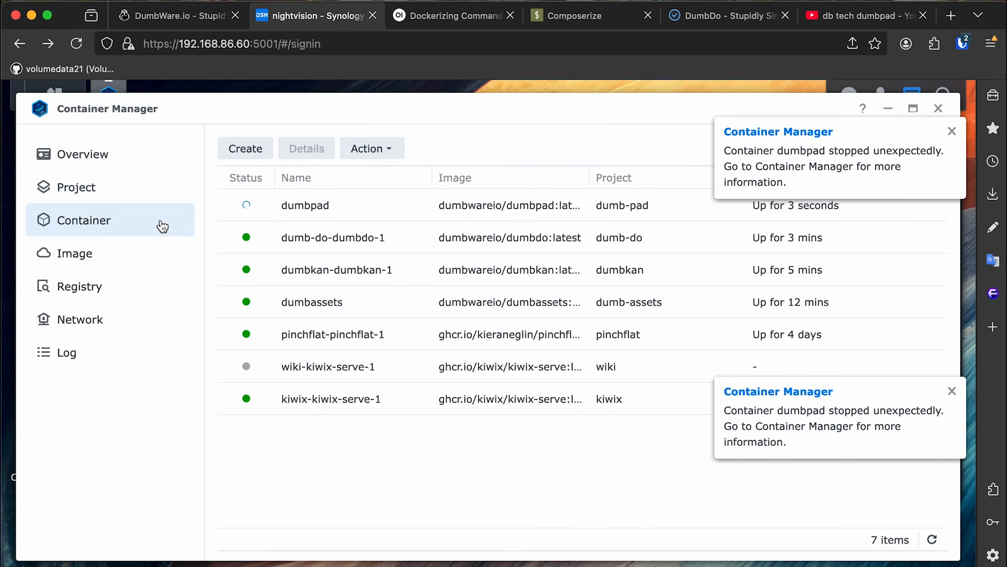
click(154, 198)
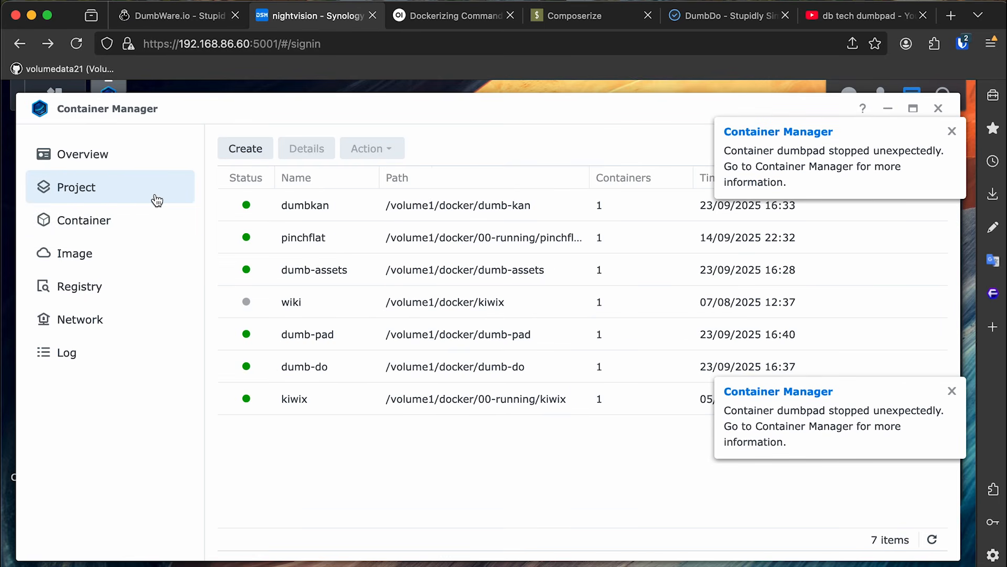
double_click(365, 338)
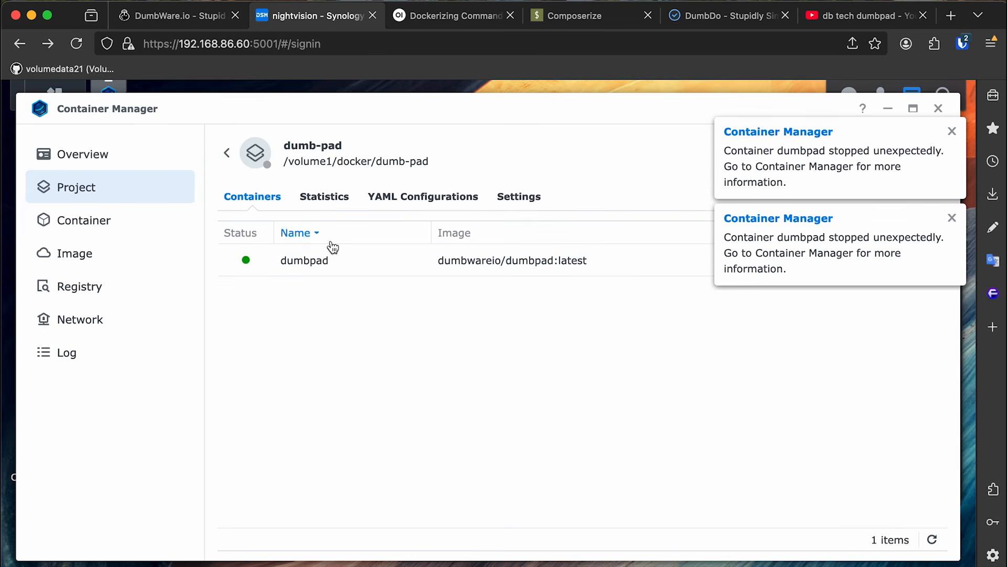
double_click(393, 269)
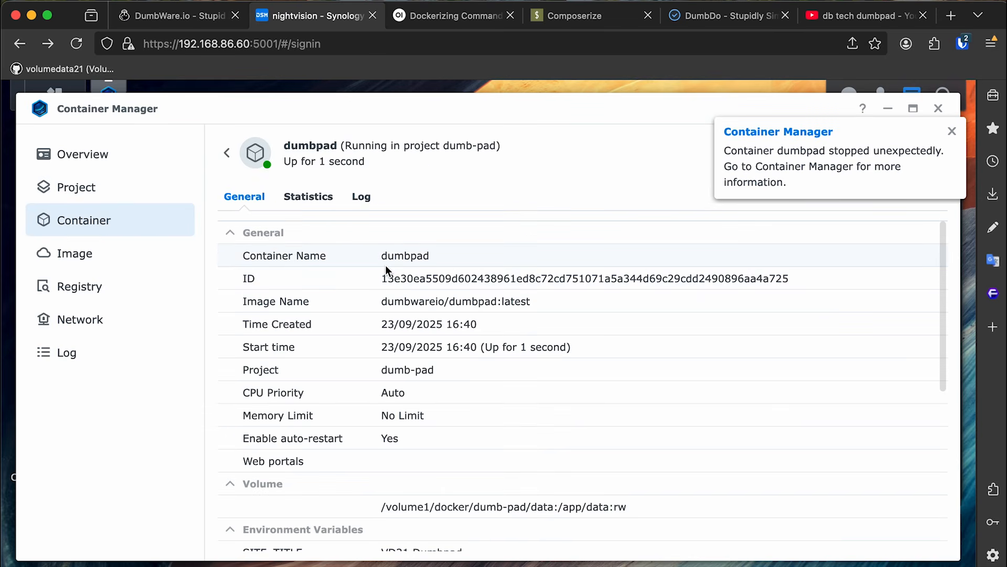
click(361, 197)
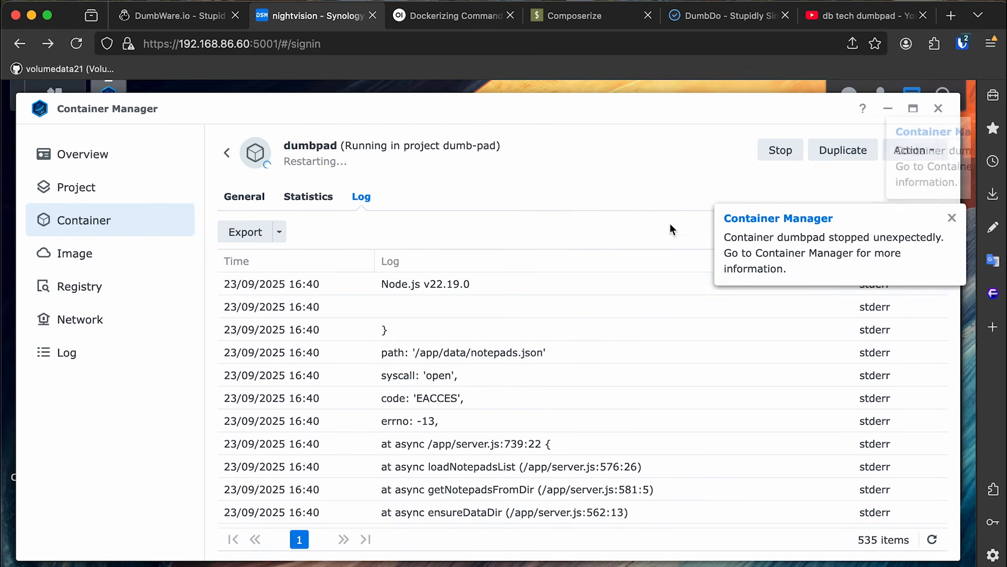
click(418, 404)
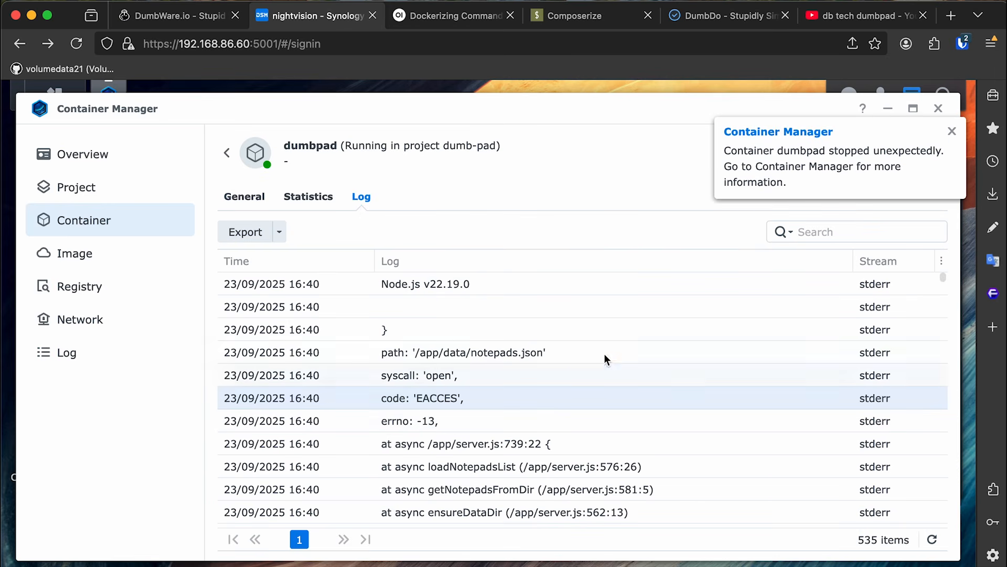
click(952, 131)
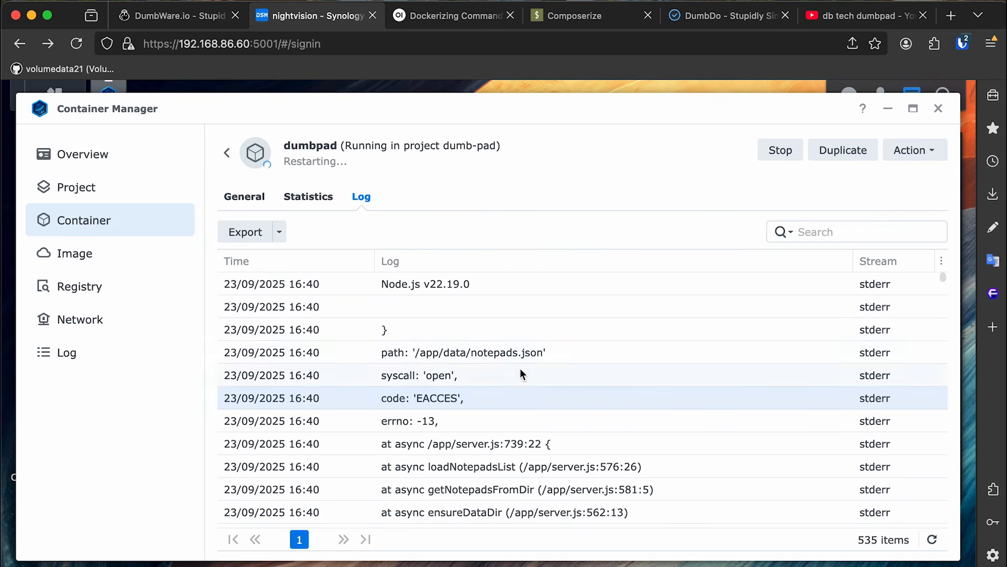
Search the web for 'dumbpad error -13 eaccess' in a new tab.
key(super+t)
text(dumbpad wr)
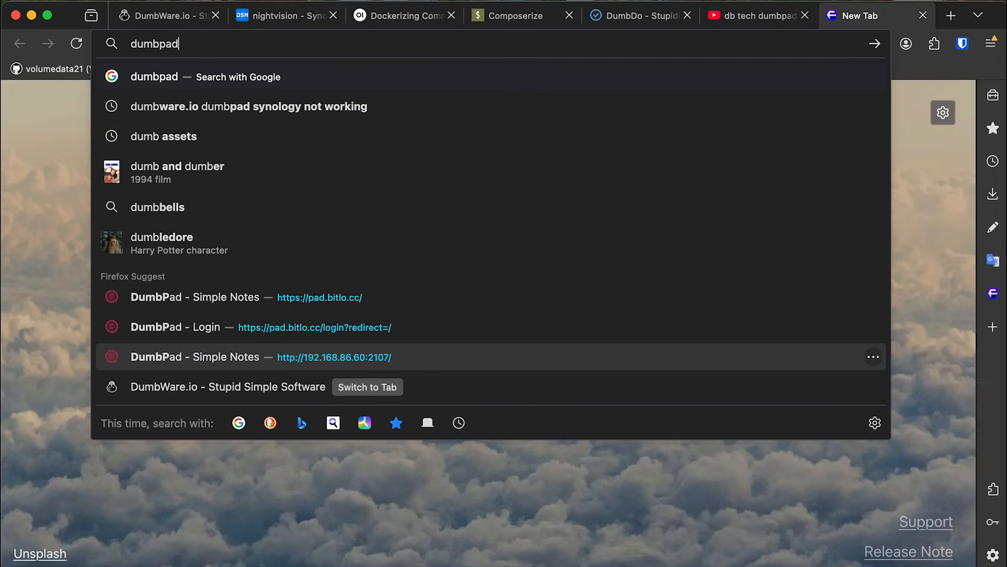
key(BackSpace)
key(BackSpace)
text(error -13 e)
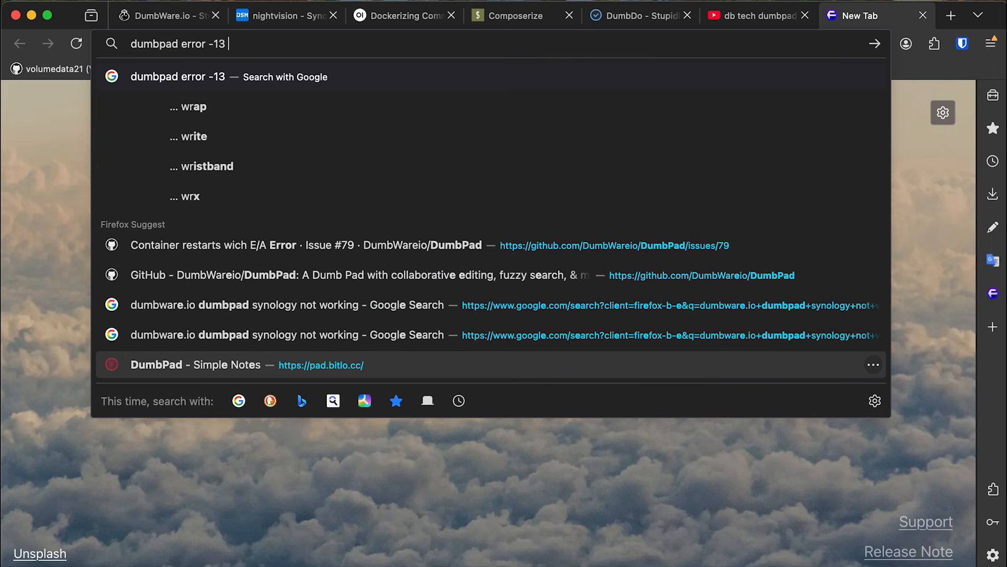
text(access)
key(Return)
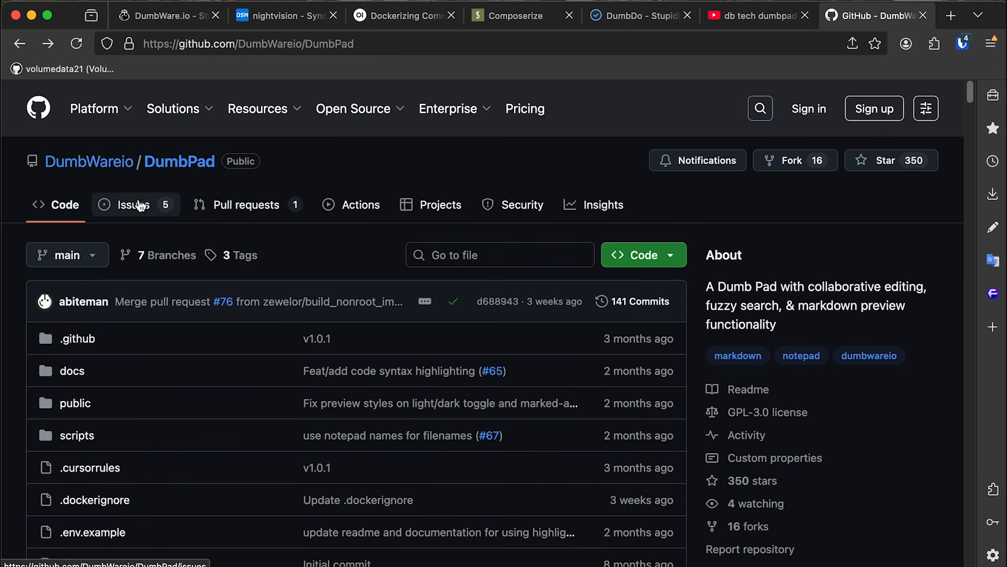
Open DumbPad's issue #79 about container restarts from the repository's Issues list.
click(140, 209)
scroll(526, 255, down, 2)
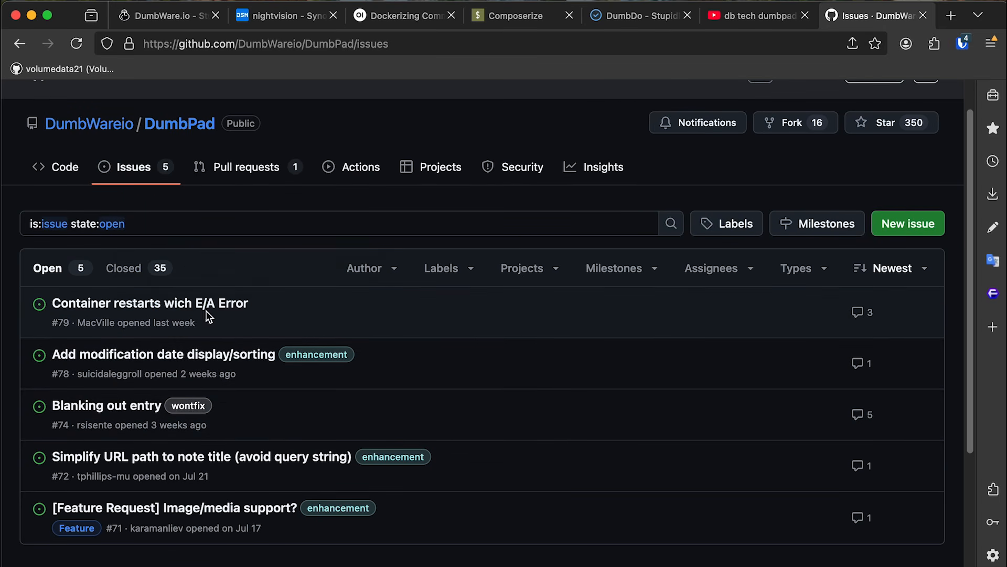
click(222, 309)
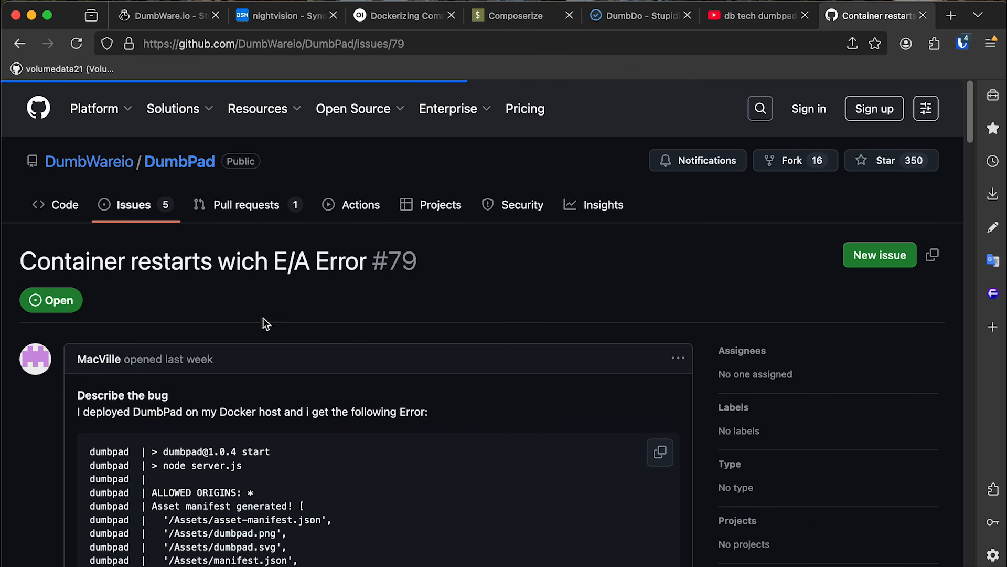
scroll(910, 330, down, 15)
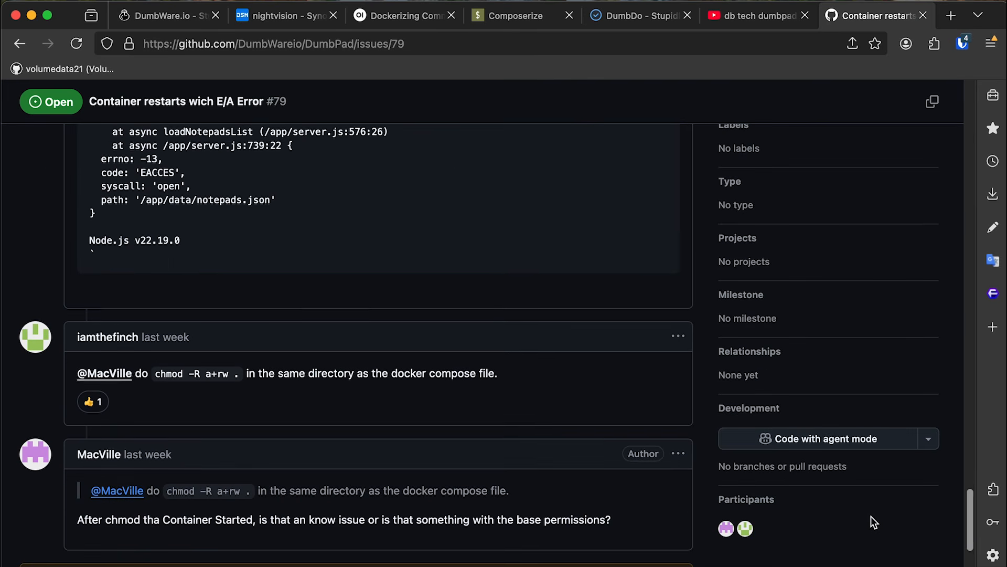
Highlight the suggested 'chmod -R a+rw' command in the reply, then return to the Synology tab.
drag(153, 335, 233, 337)
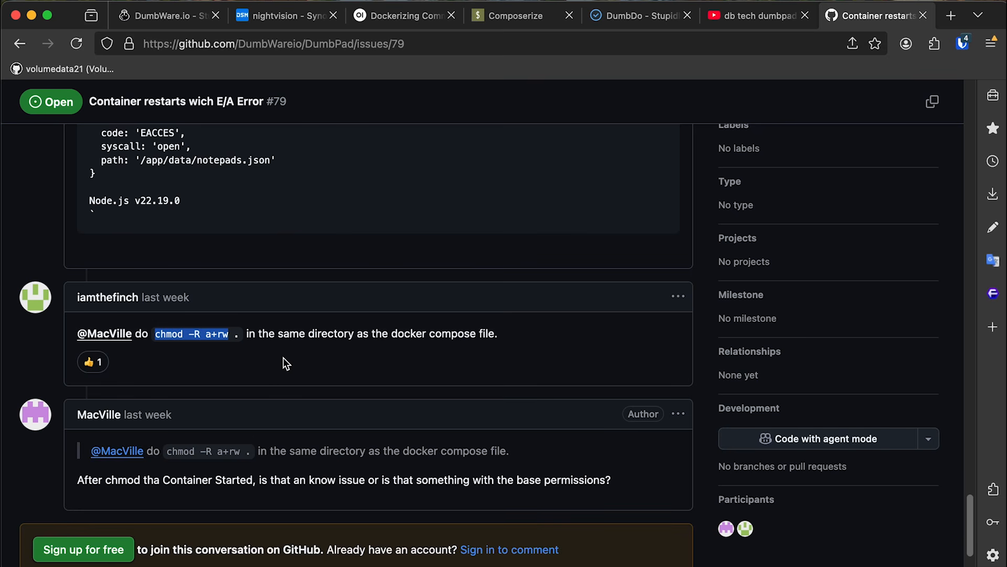
click(307, 331)
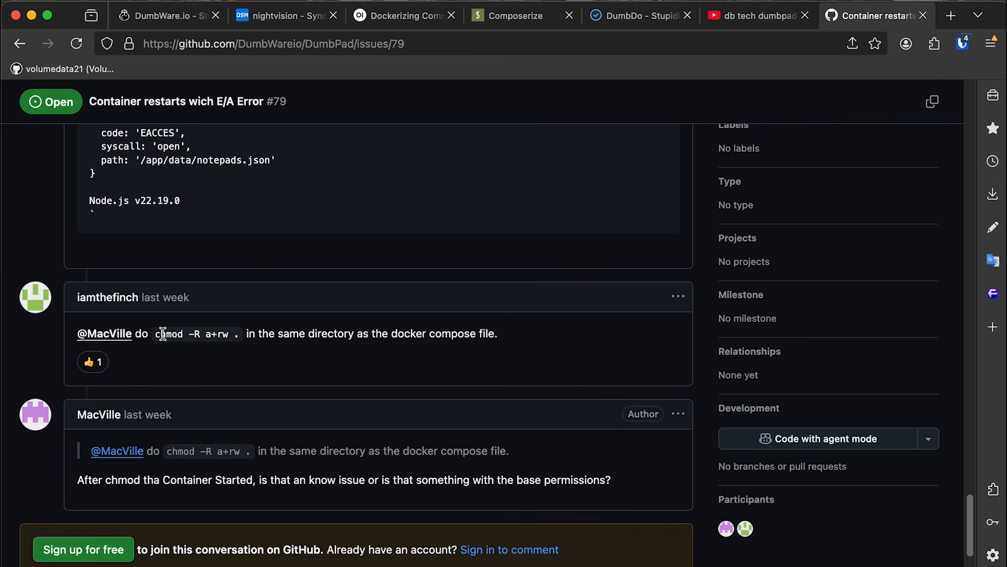
drag(155, 332, 232, 336)
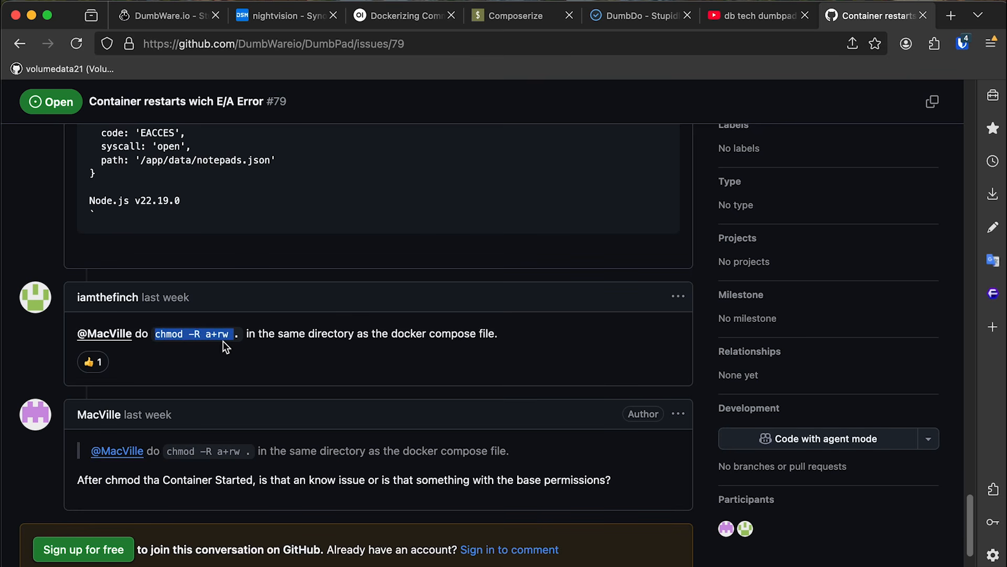
click(317, 338)
click(286, 21)
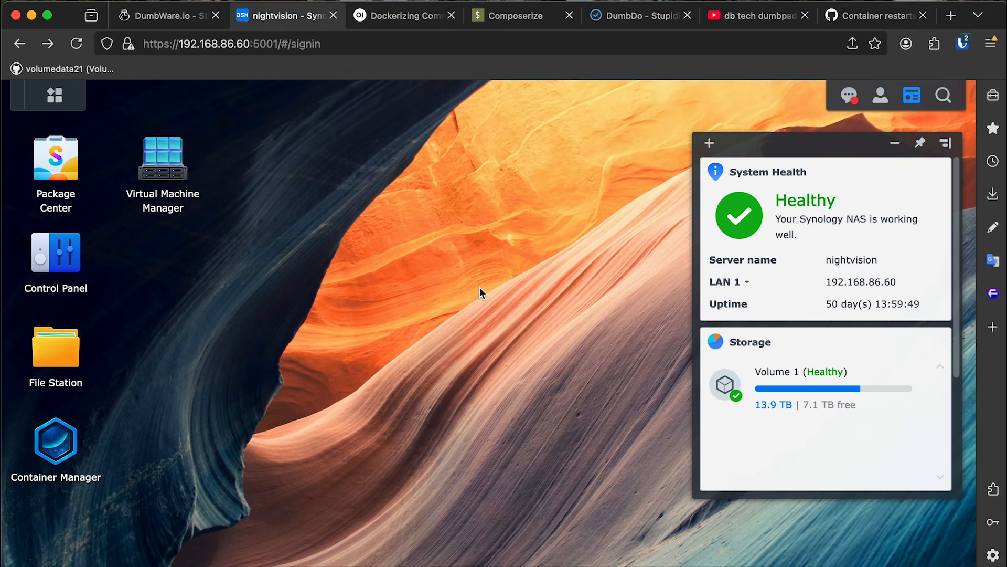
Locate the dumb-pad folder inside the docker shared folder in File Station.
click(72, 433)
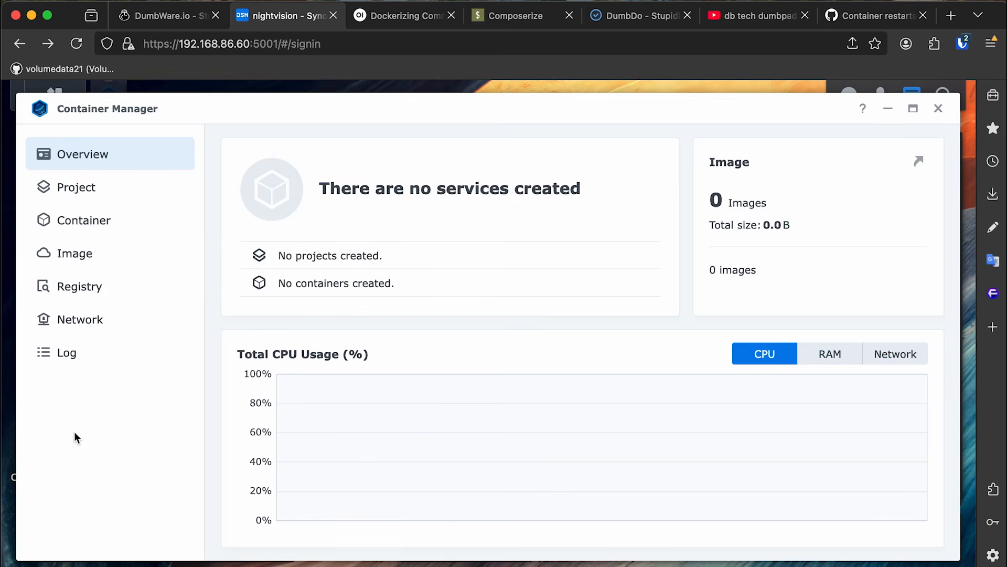
click(111, 192)
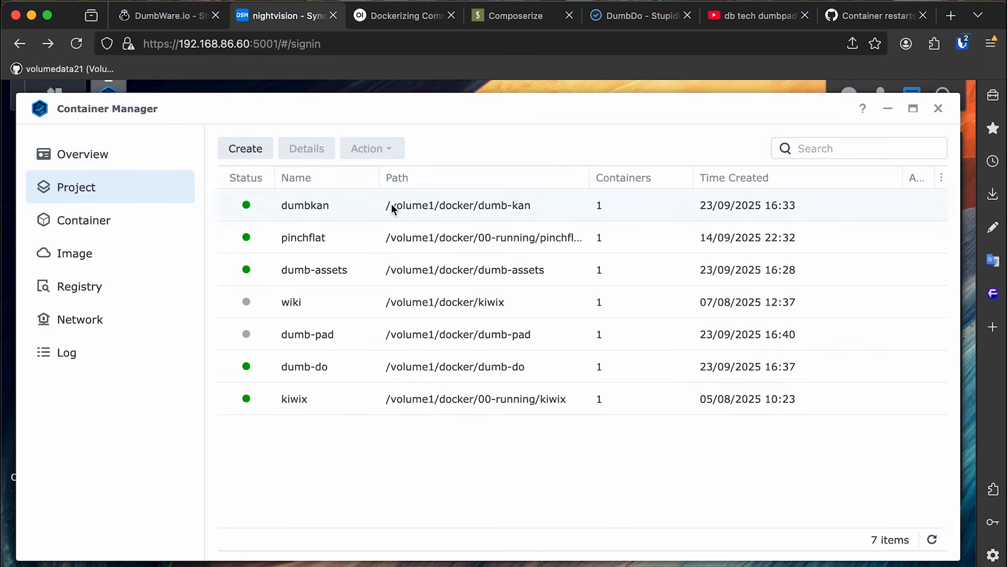
right_click(354, 335)
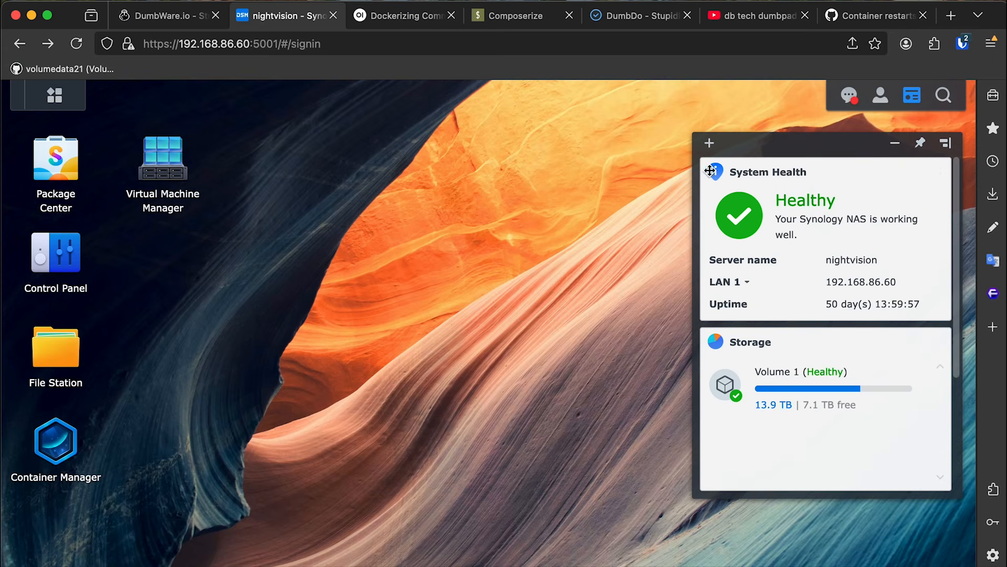
click(73, 356)
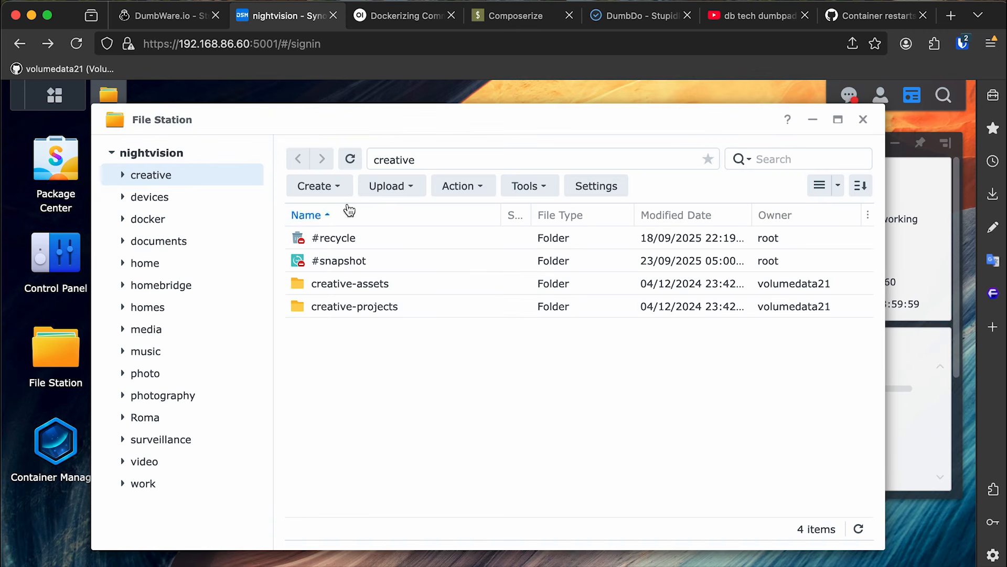
click(197, 219)
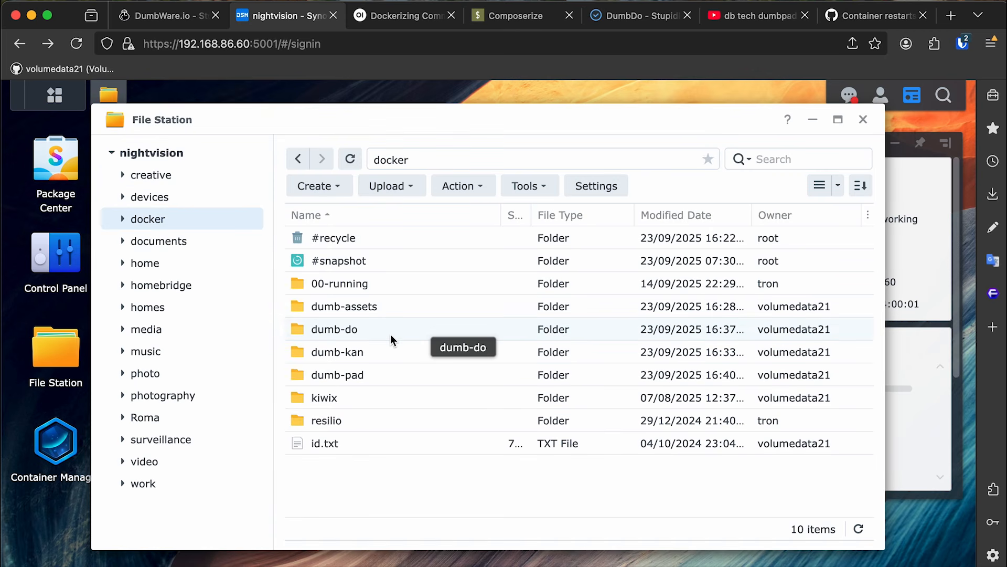
double_click(373, 375)
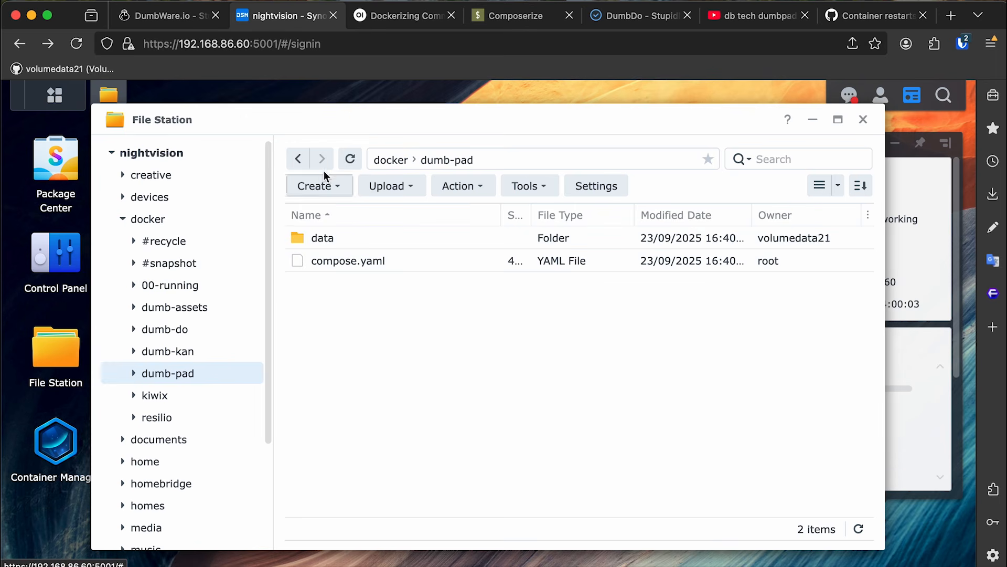
click(297, 159)
Add a new permission rule on the dumb-pad folder for the Everyone group.
right_click(374, 375)
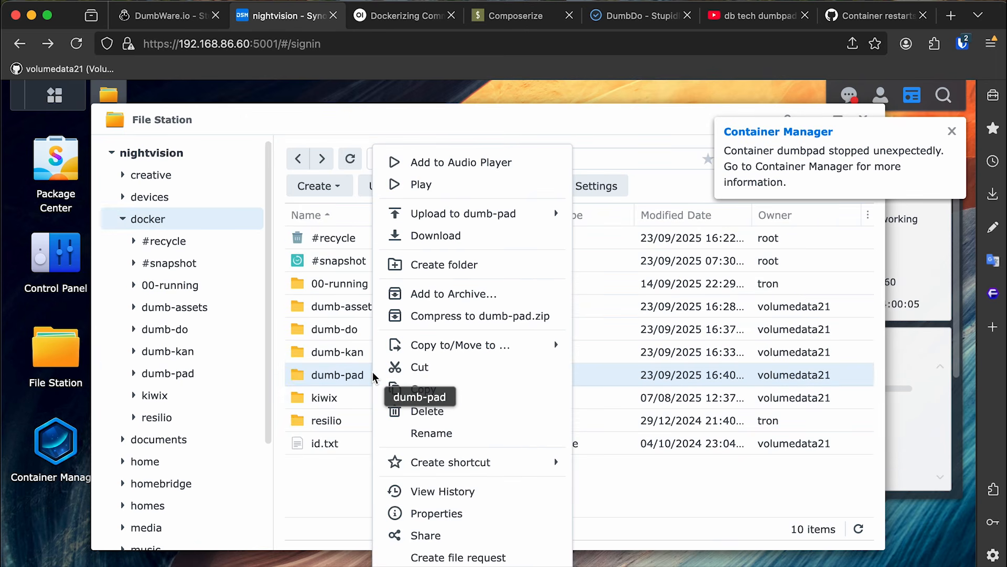
click(448, 513)
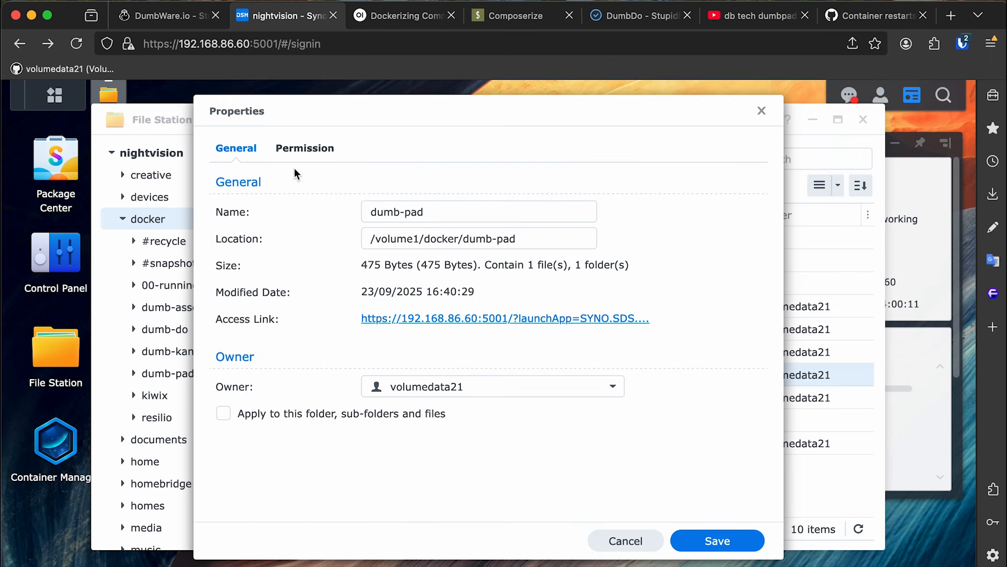
click(298, 151)
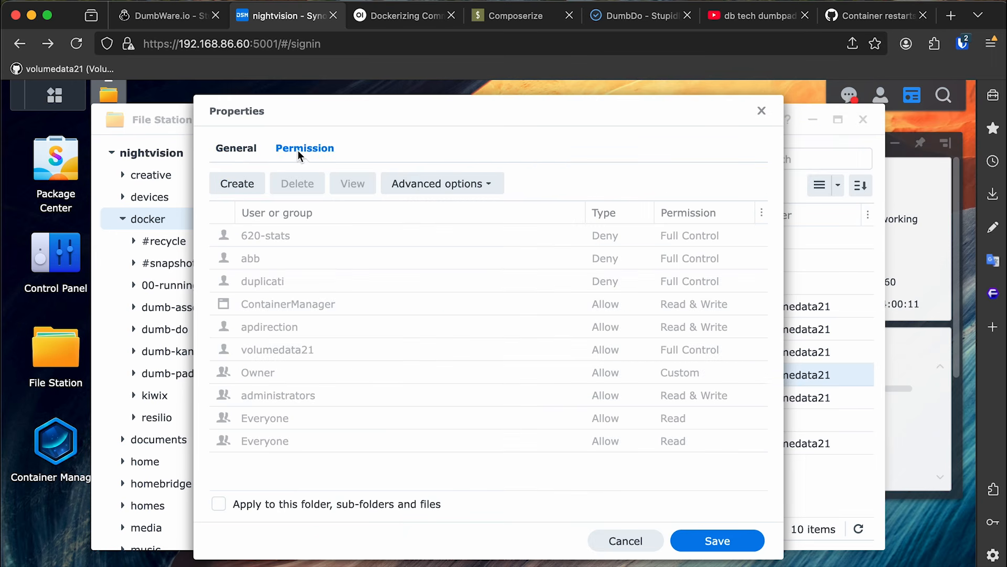
click(238, 184)
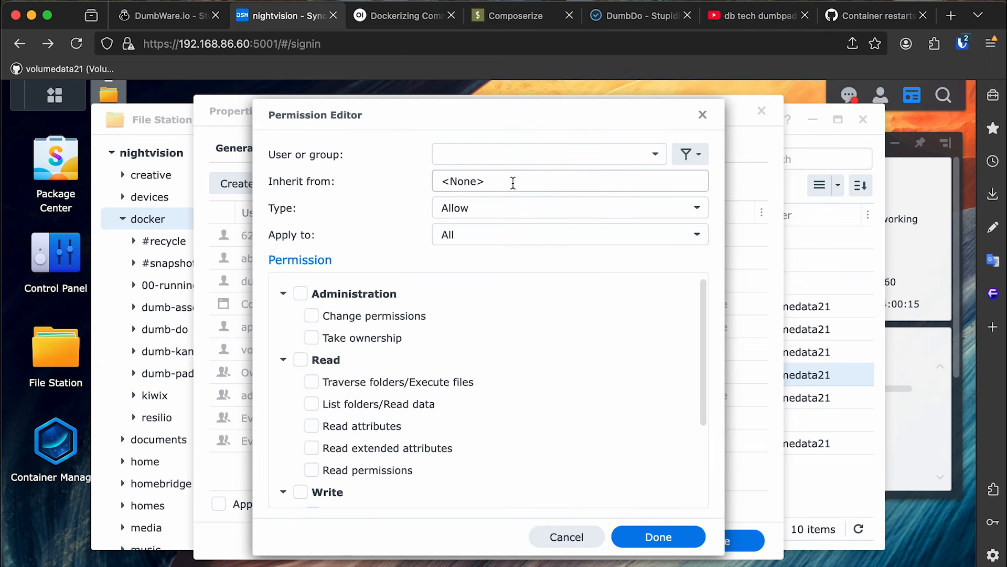
click(654, 154)
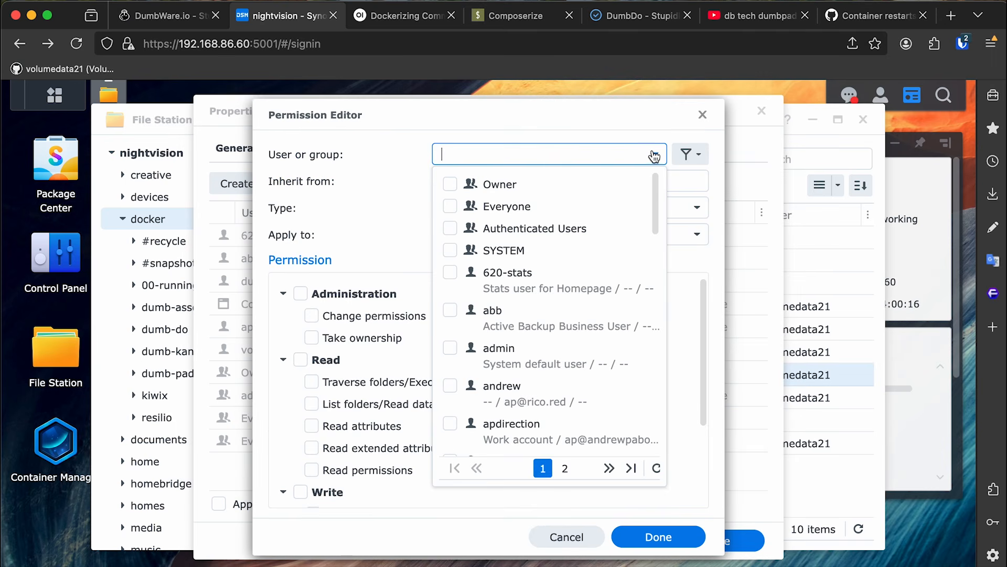
click(451, 206)
click(615, 130)
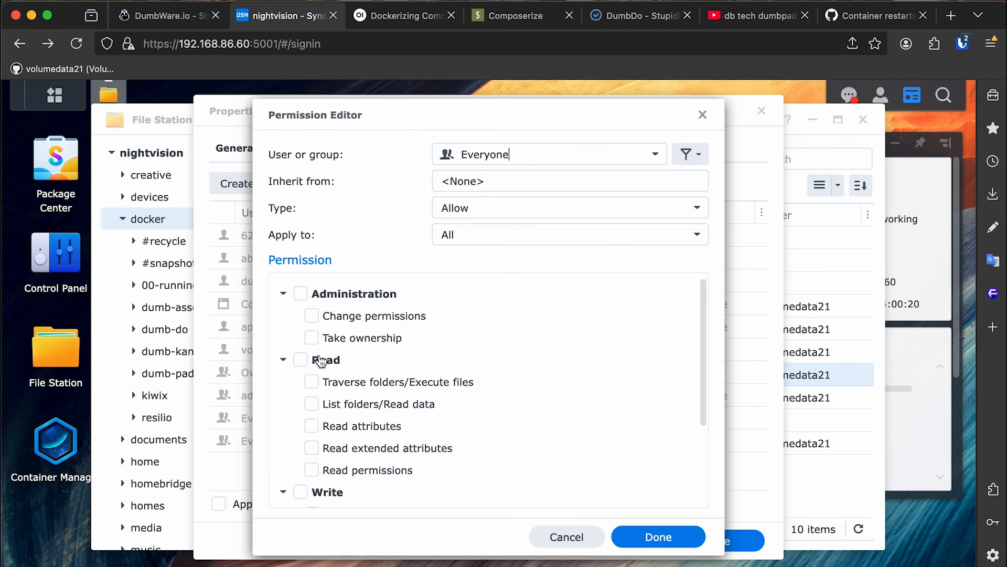
Grant Everyone Read and Write, apply to sub-folders and files, and save.
click(301, 360)
click(301, 492)
scroll(566, 357, down, 3)
scroll(574, 348, up, 3)
click(658, 537)
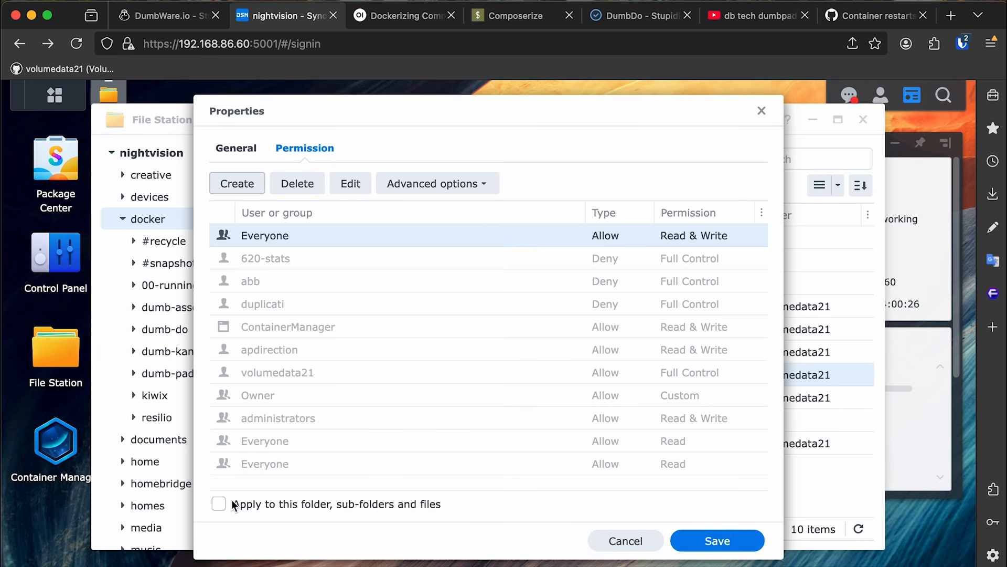
click(286, 505)
click(722, 537)
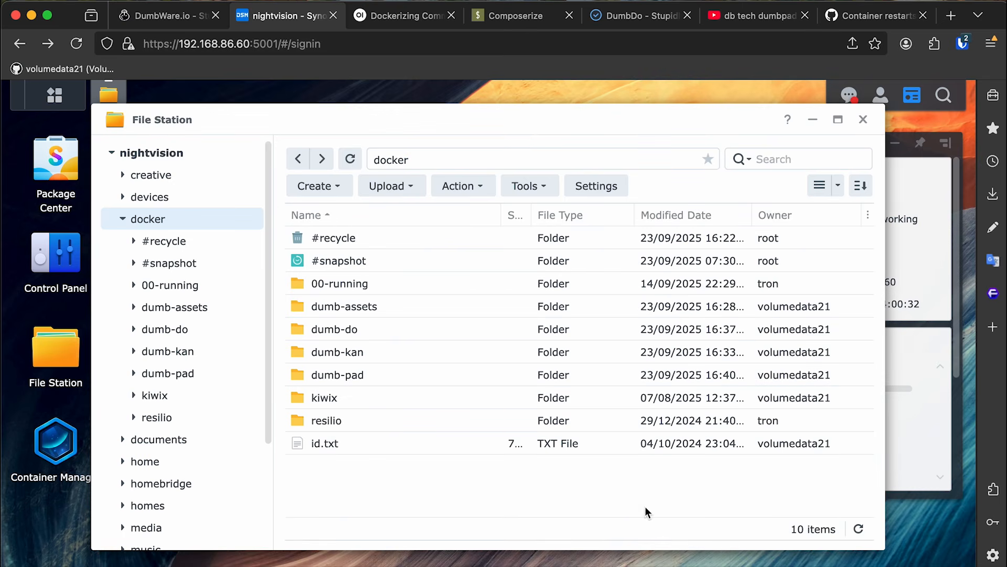
Close File Station and start the dumb-pad project from Container Manager's project list.
click(863, 120)
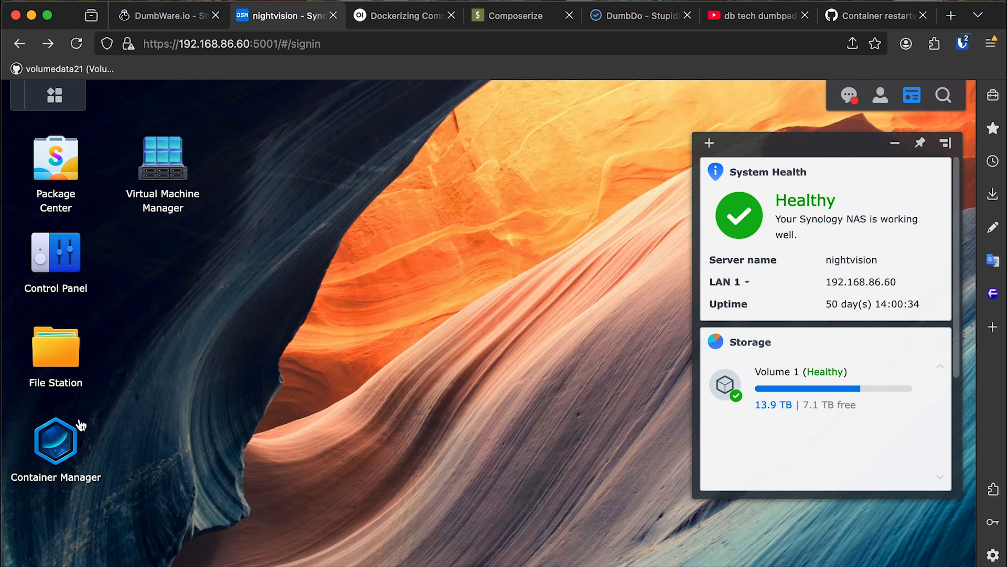
click(80, 424)
click(168, 187)
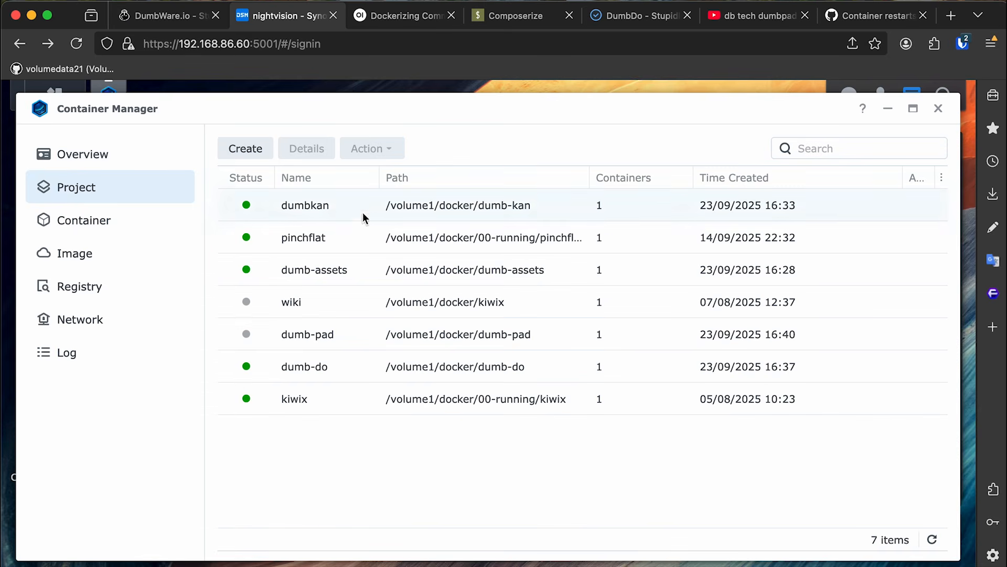
click(353, 337)
right_click(358, 339)
click(375, 370)
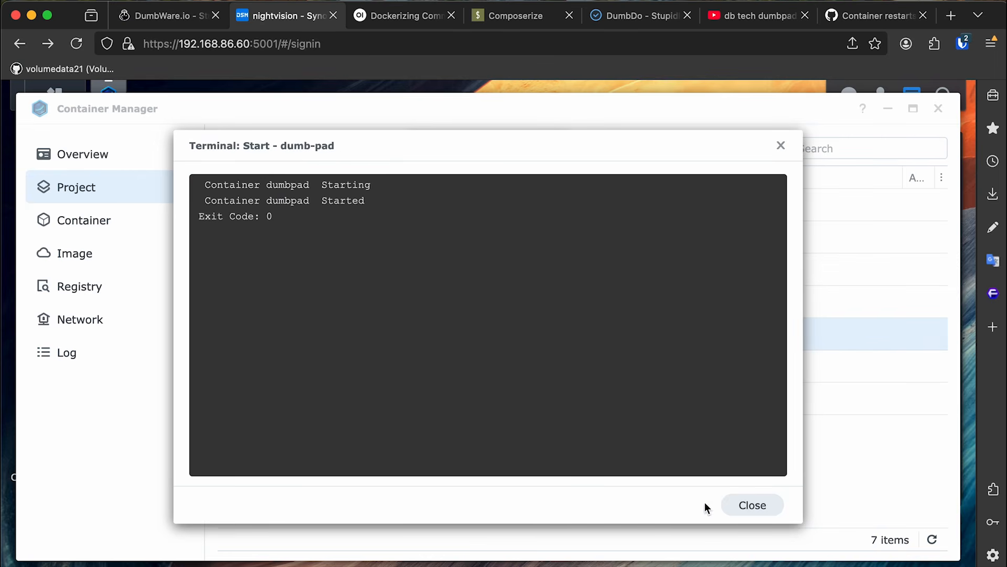
click(735, 505)
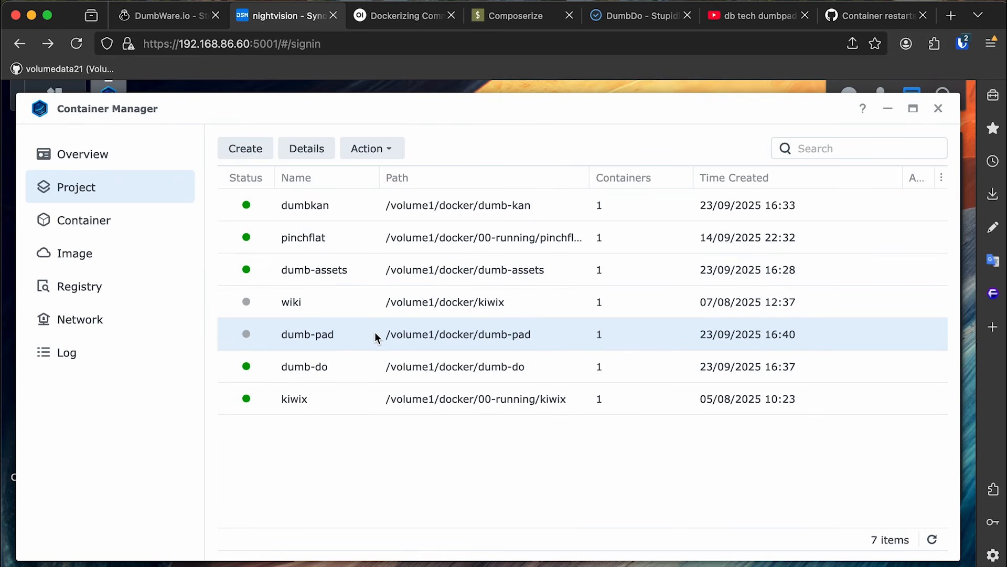
Check the dumb-pad compose configuration for host port 2104.
double_click(376, 337)
click(434, 197)
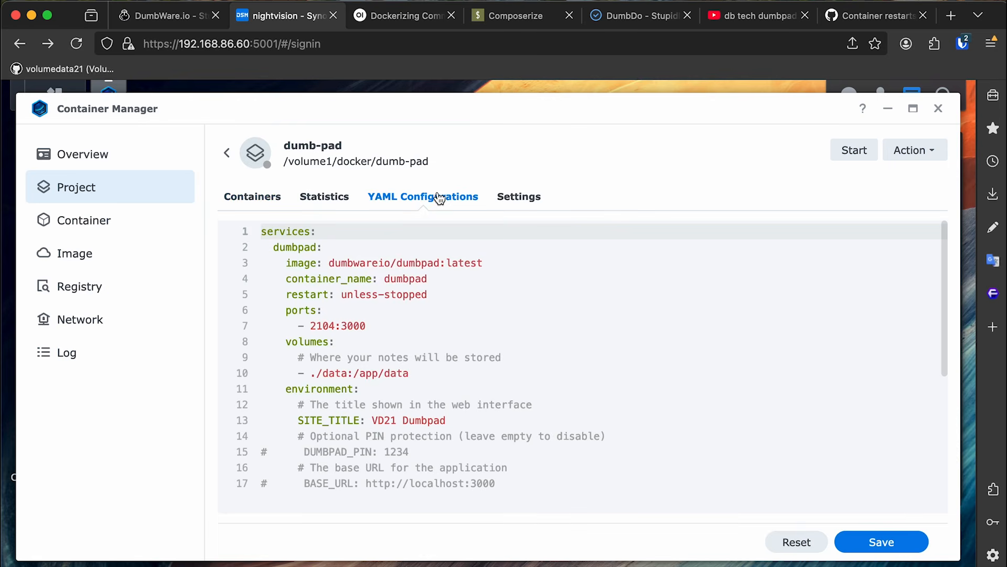
double_click(325, 326)
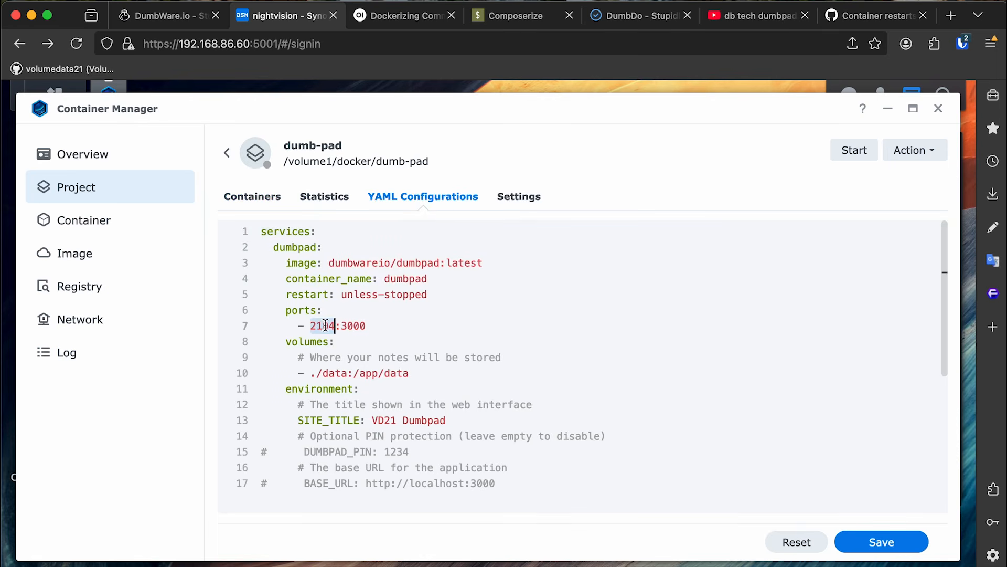
click(131, 195)
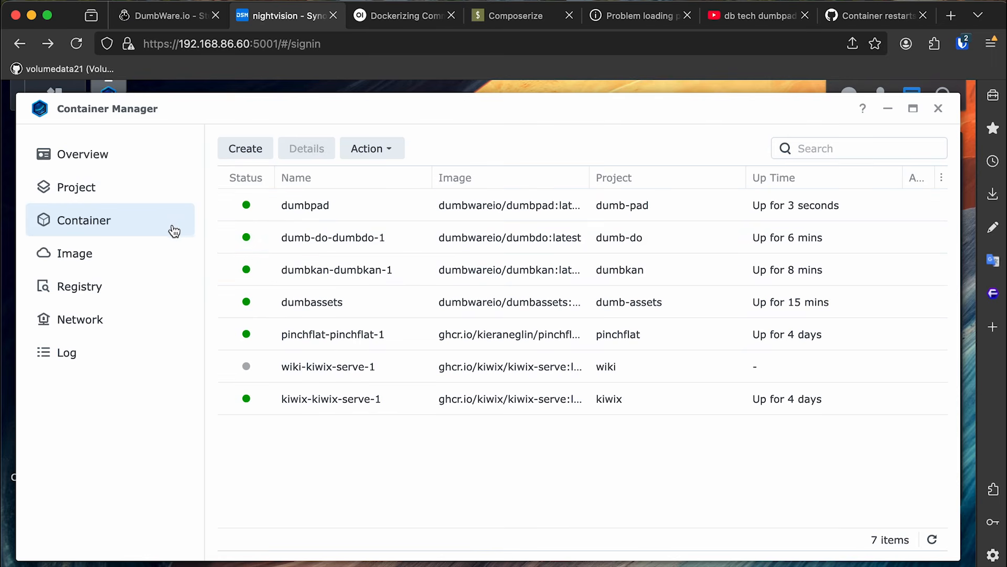
Confirm in the Container list that the dumbpad container is running.
click(106, 198)
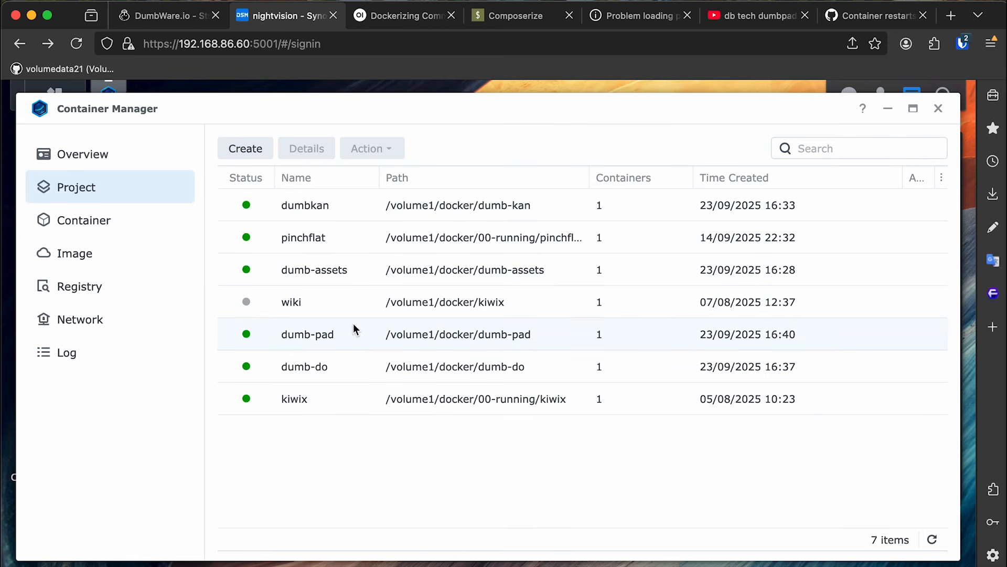
click(158, 222)
right_click(358, 211)
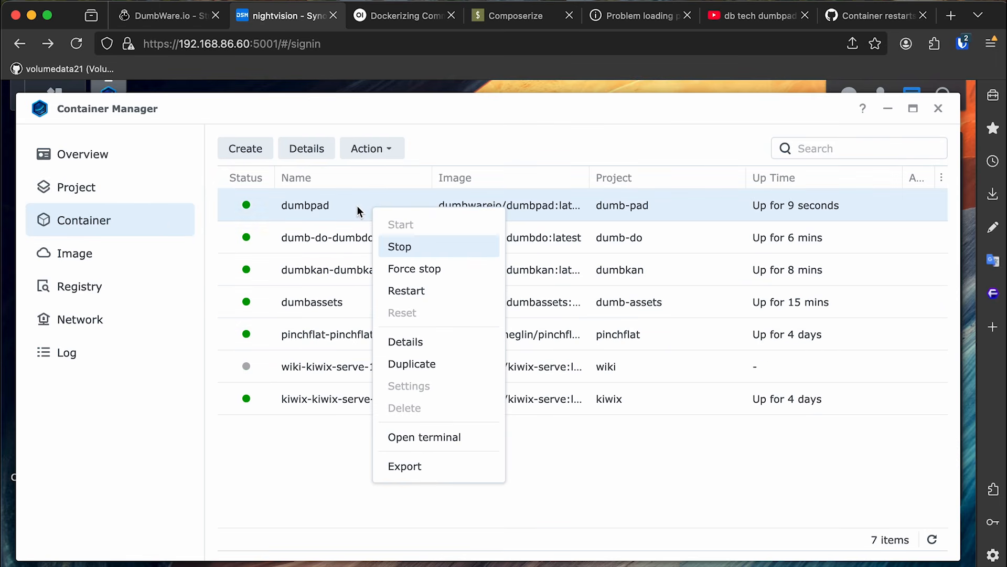
click(357, 206)
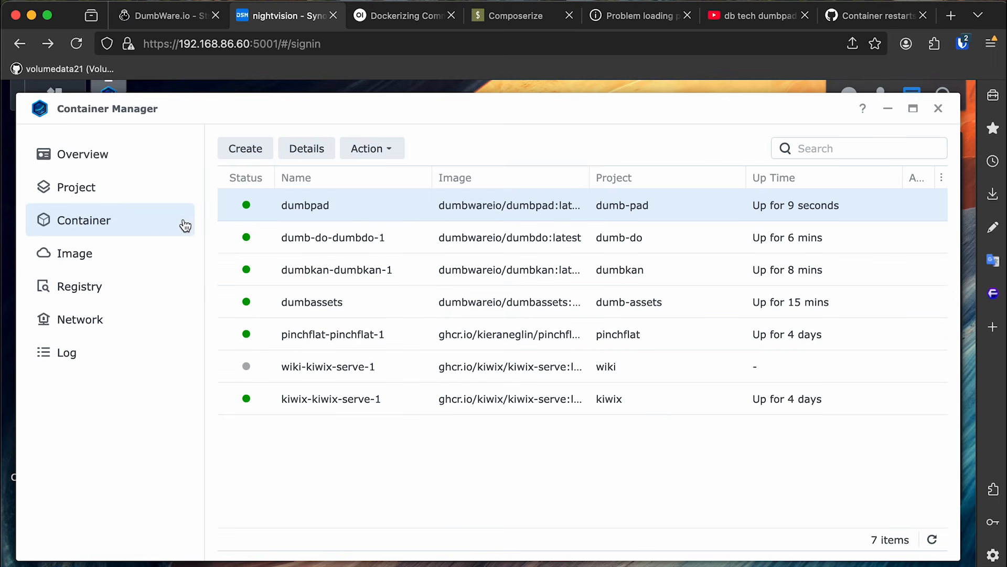
click(160, 198)
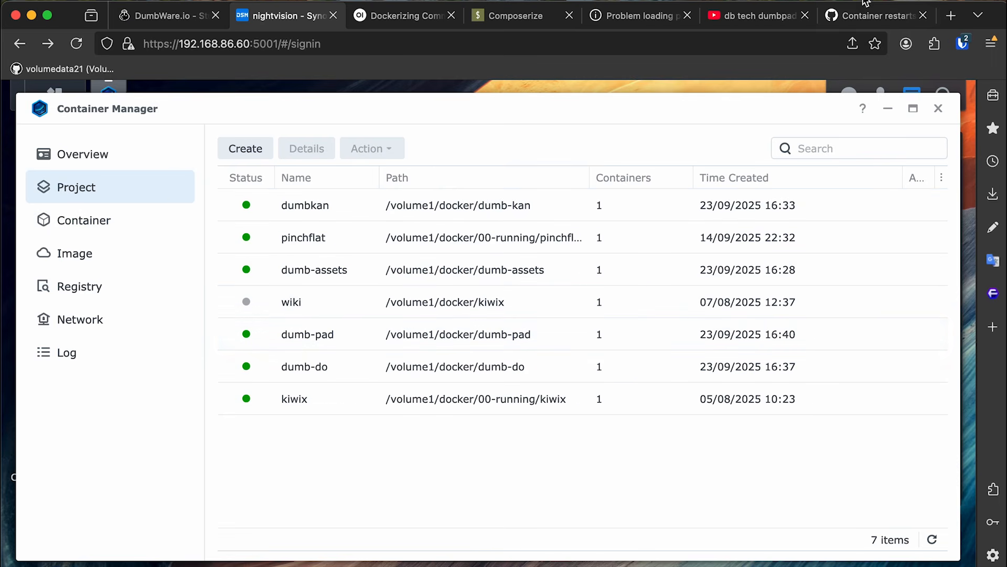
click(639, 17)
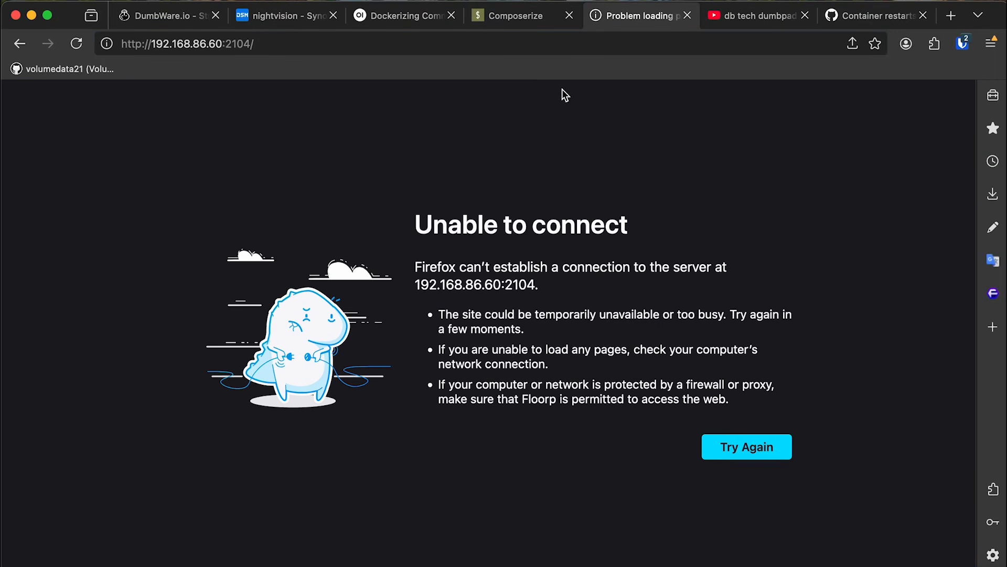
Reload port 2104 to confirm 'VD21 Dumbpad' loads, then return to the DumbWare.io compose example.
key(super+r)
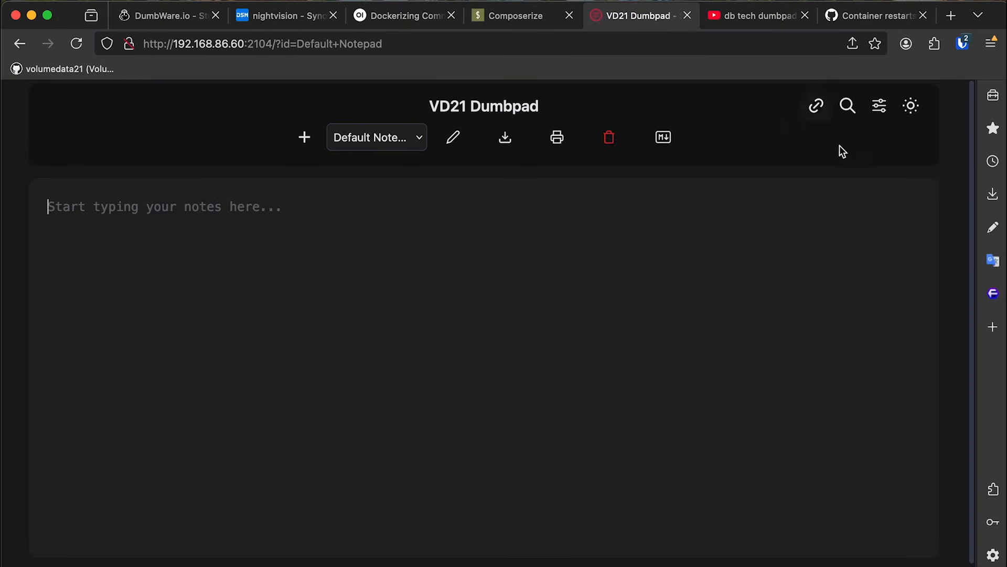
scroll(960, 254, down, 1)
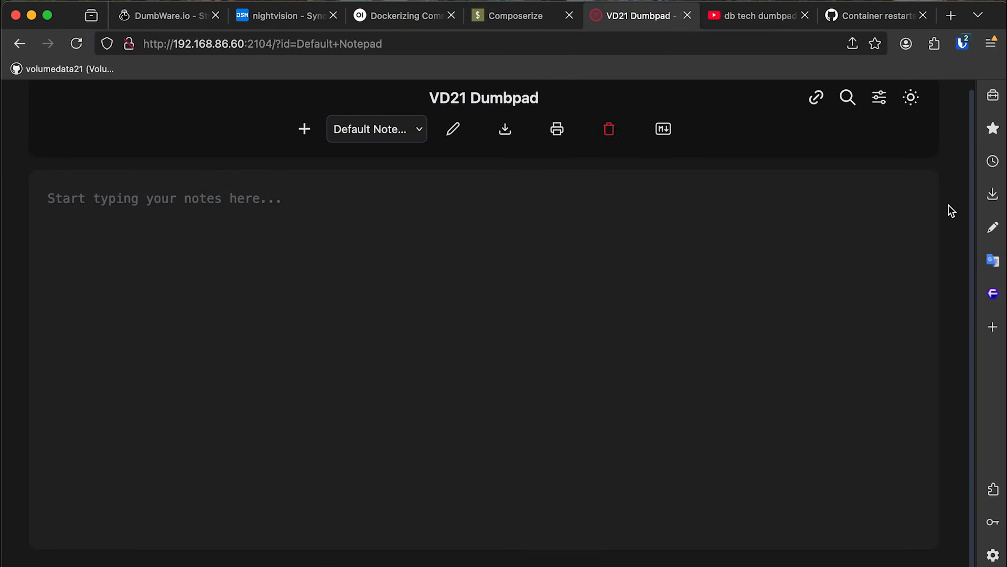
click(899, 15)
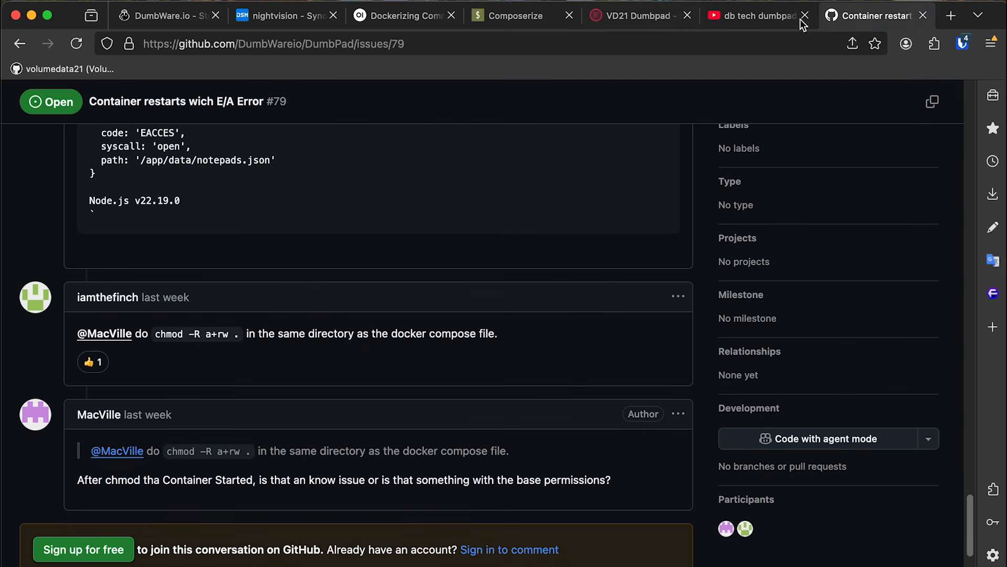
click(432, 20)
click(292, 20)
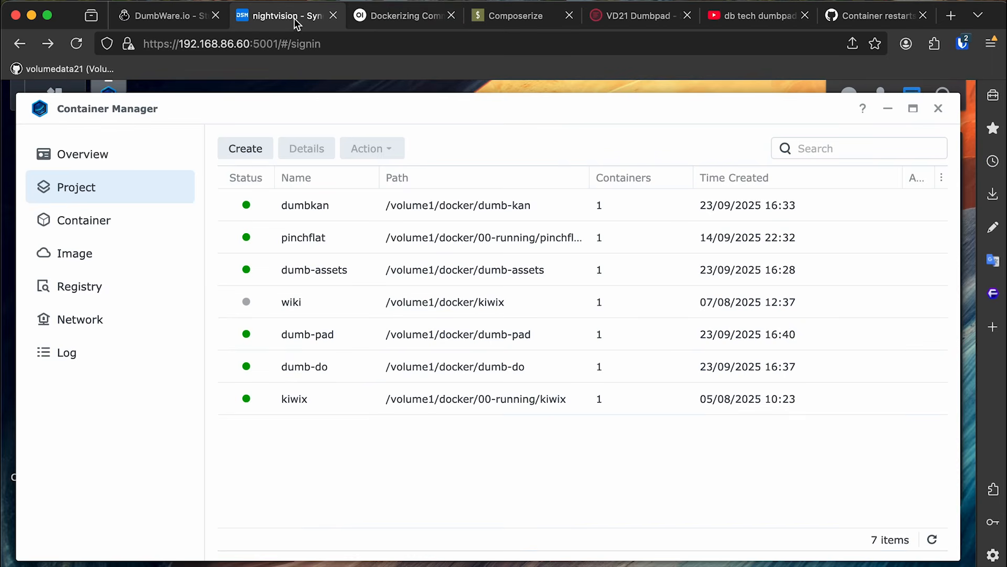
click(190, 25)
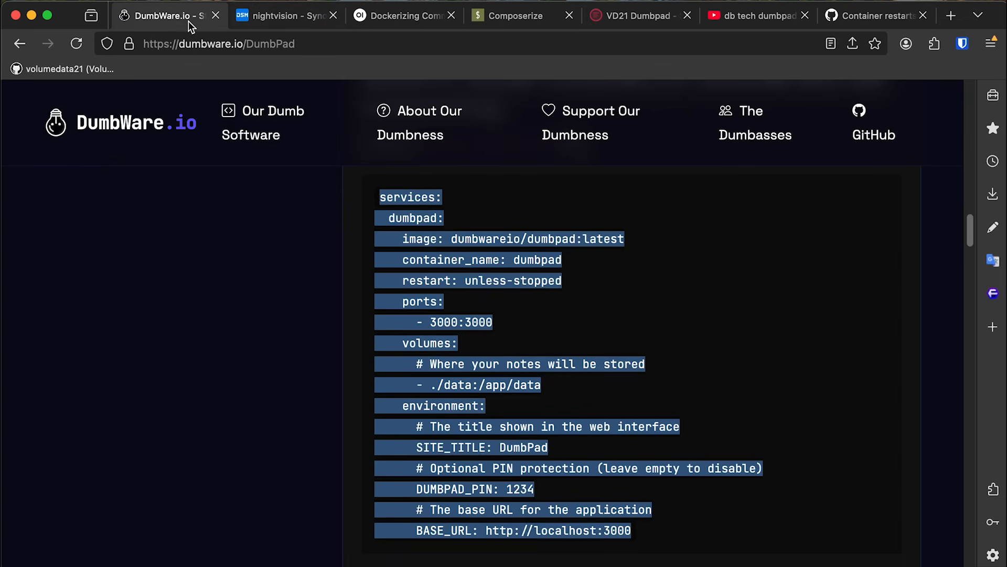
Browse the project cards on DumbWare.io's homepage, then close Container Manager on the Synology desktop.
click(475, 204)
click(135, 125)
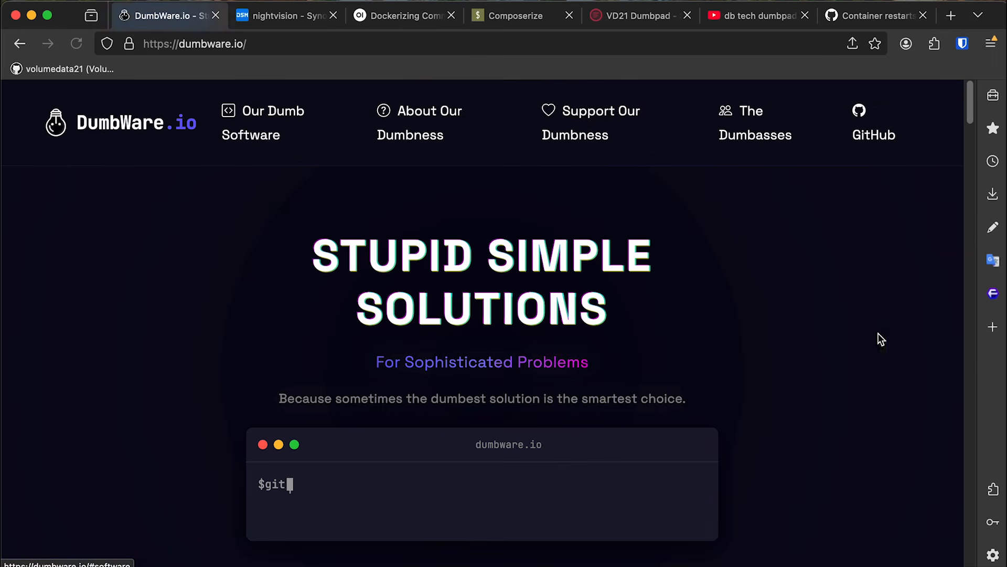
drag(968, 96, 965, 173)
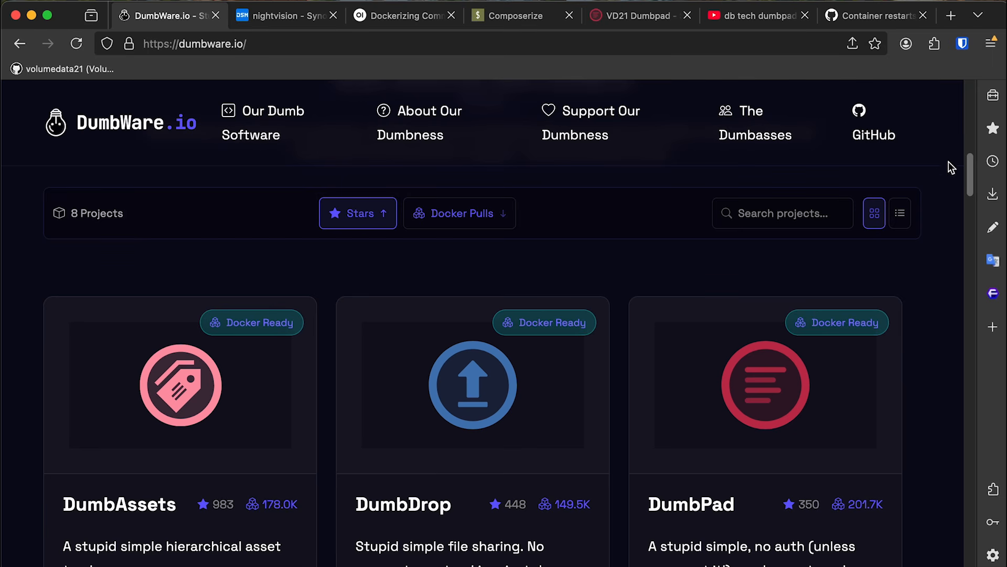
click(346, 11)
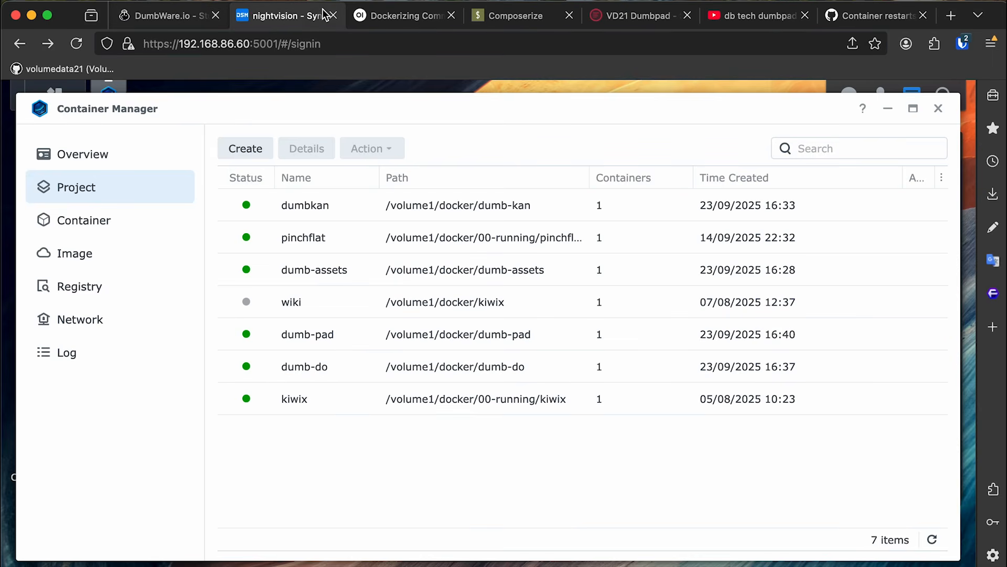
click(940, 107)
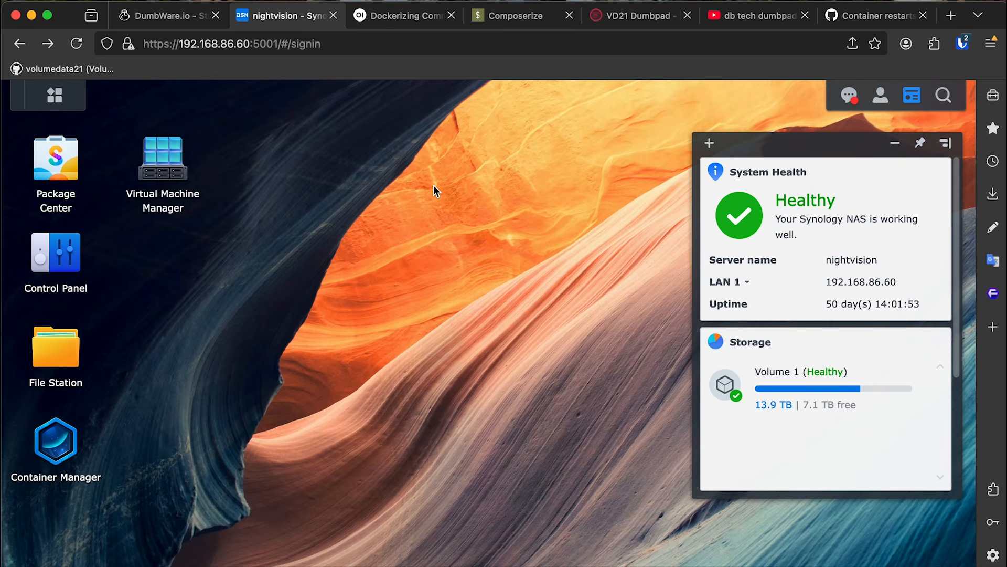